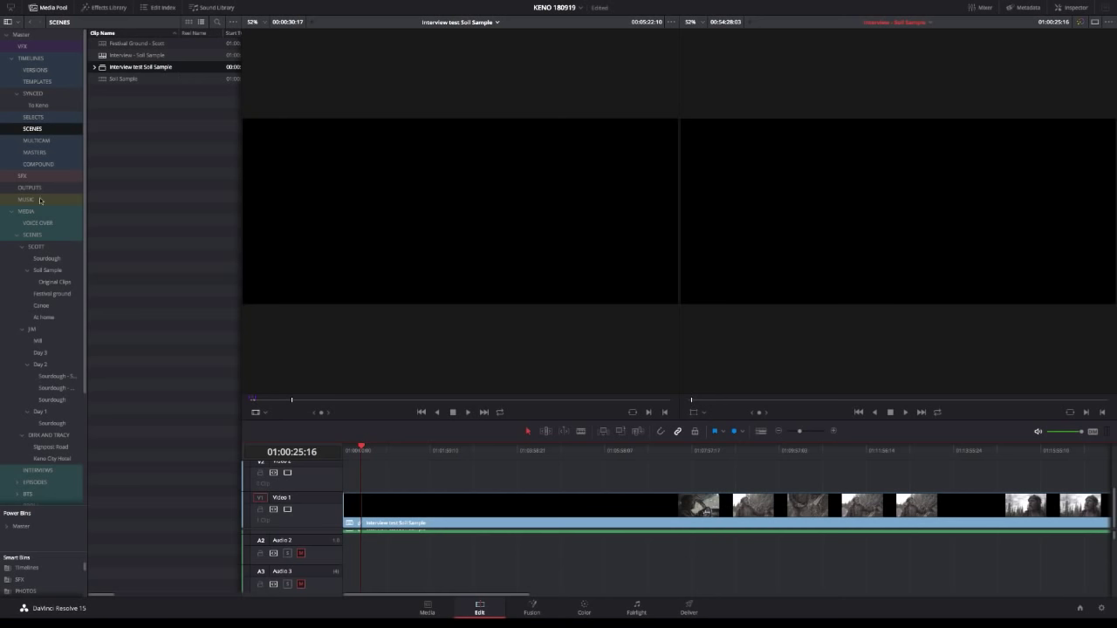
Open the Soil Sample timeline from the SCENES bin and move the playhead to its start at 01:00:00:00.
left_click(127, 80)
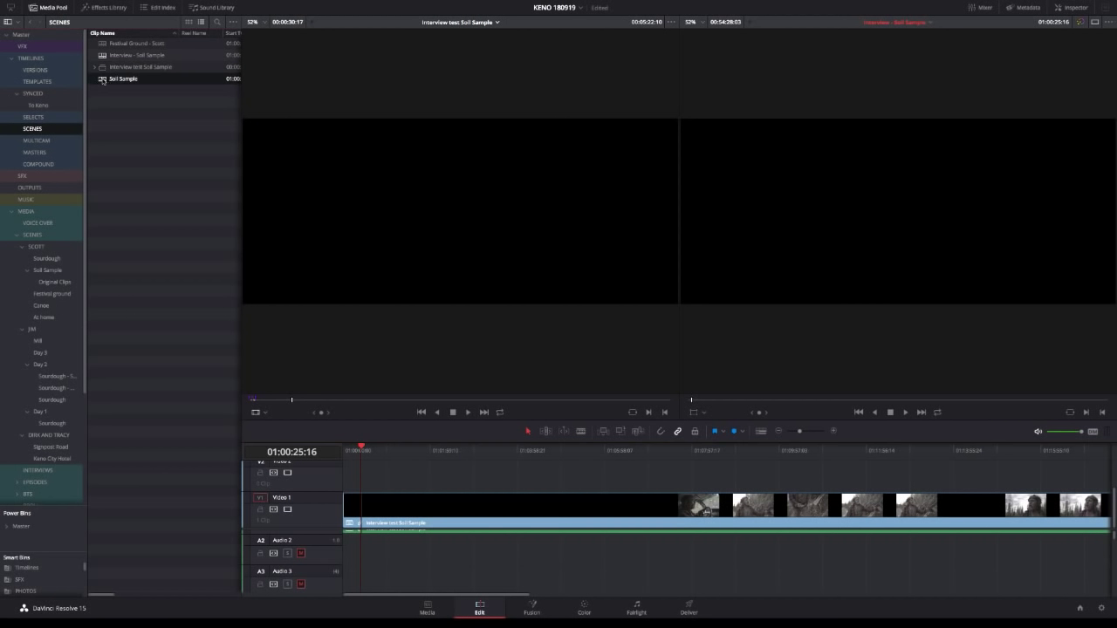
double_click(101, 81)
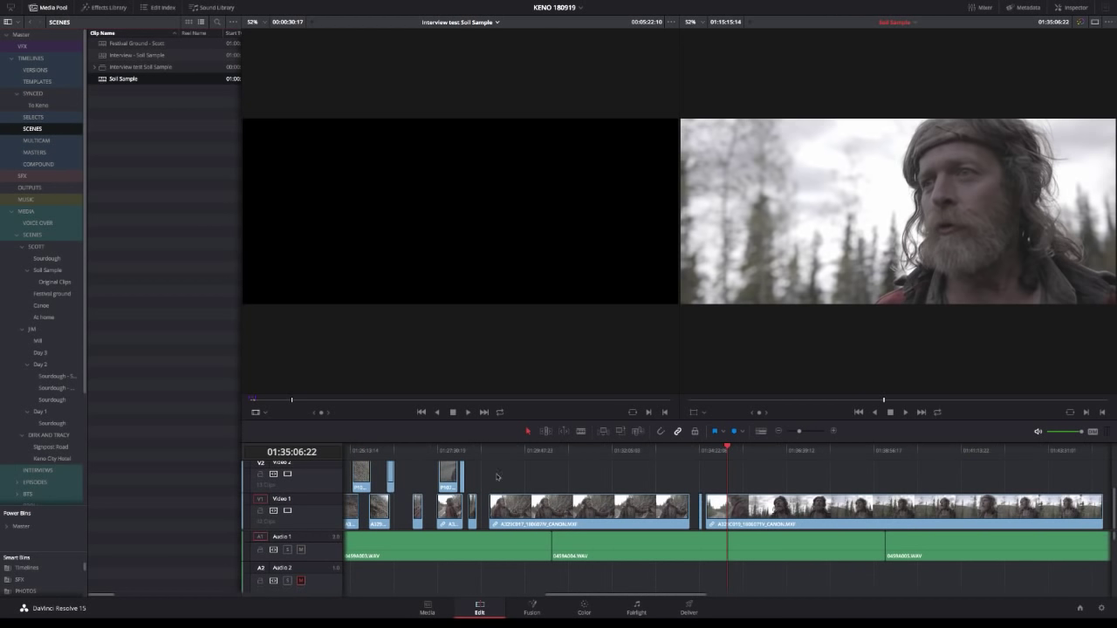
scroll(496, 477, "left", 5)
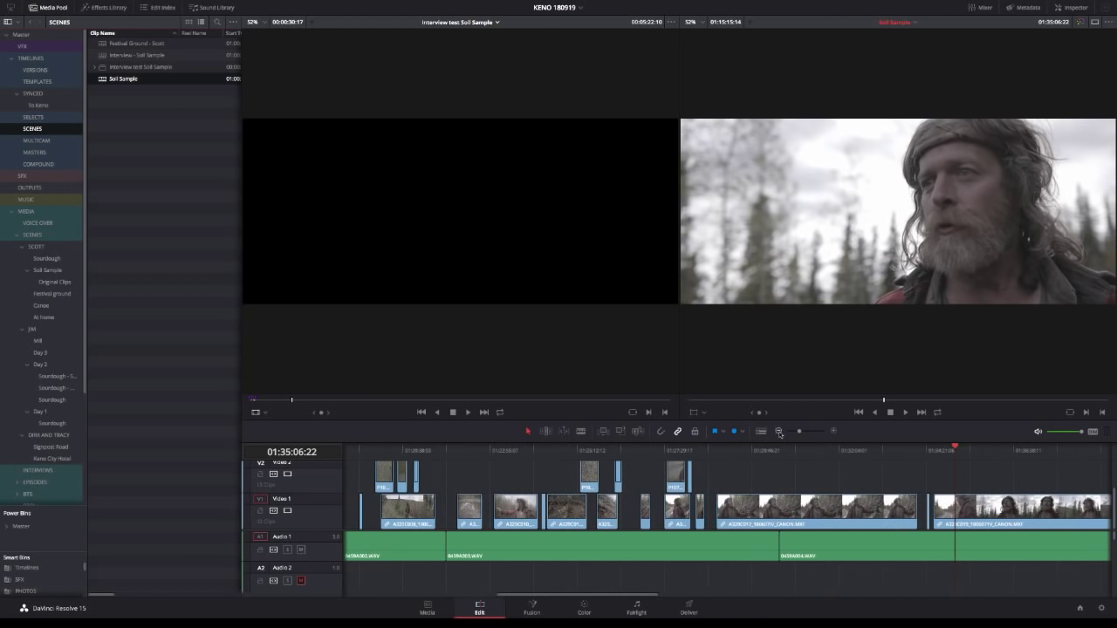
left_click(778, 431)
left_click(778, 431)
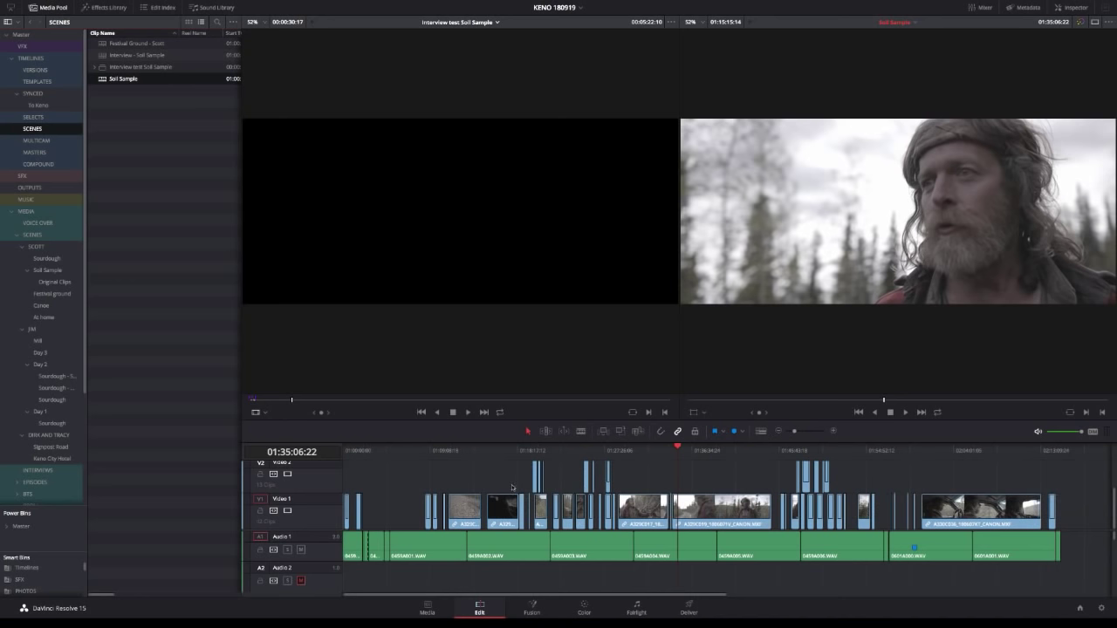
left_click_drag(356, 456, 336, 452)
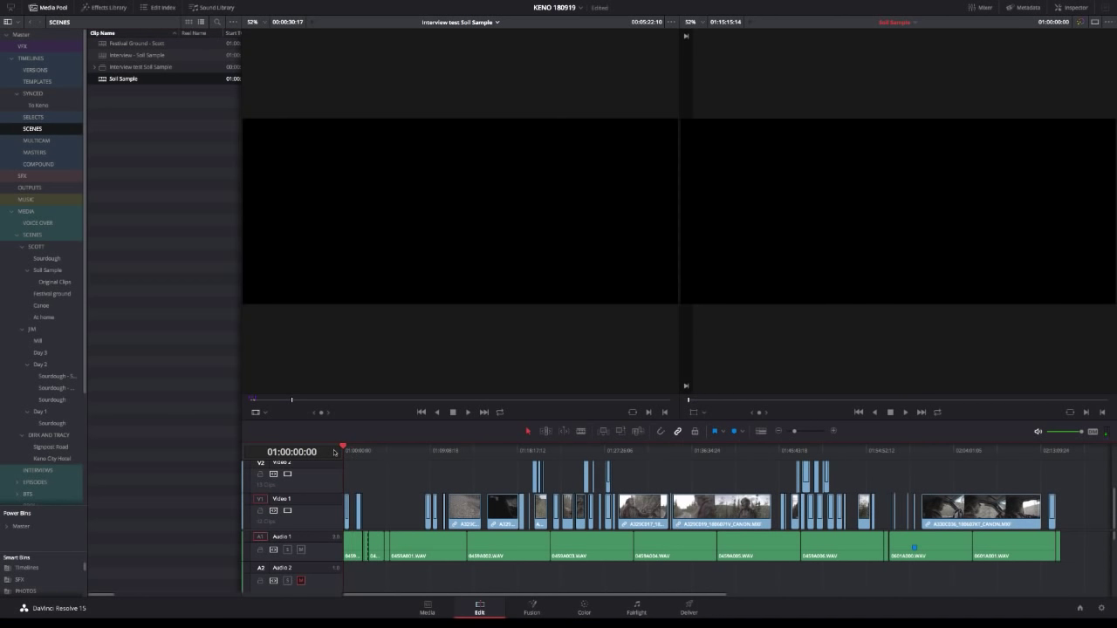
Hide the media pool and split the first audio clip at 01:00:09:17, where the second video clip begins.
left_click(834, 431)
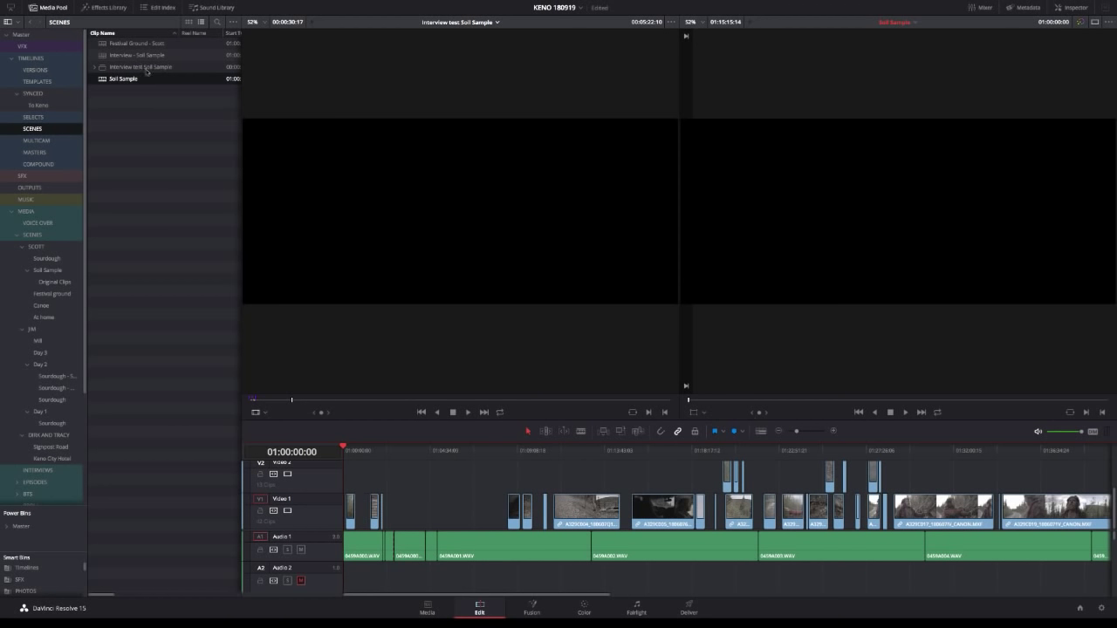
left_click(43, 8)
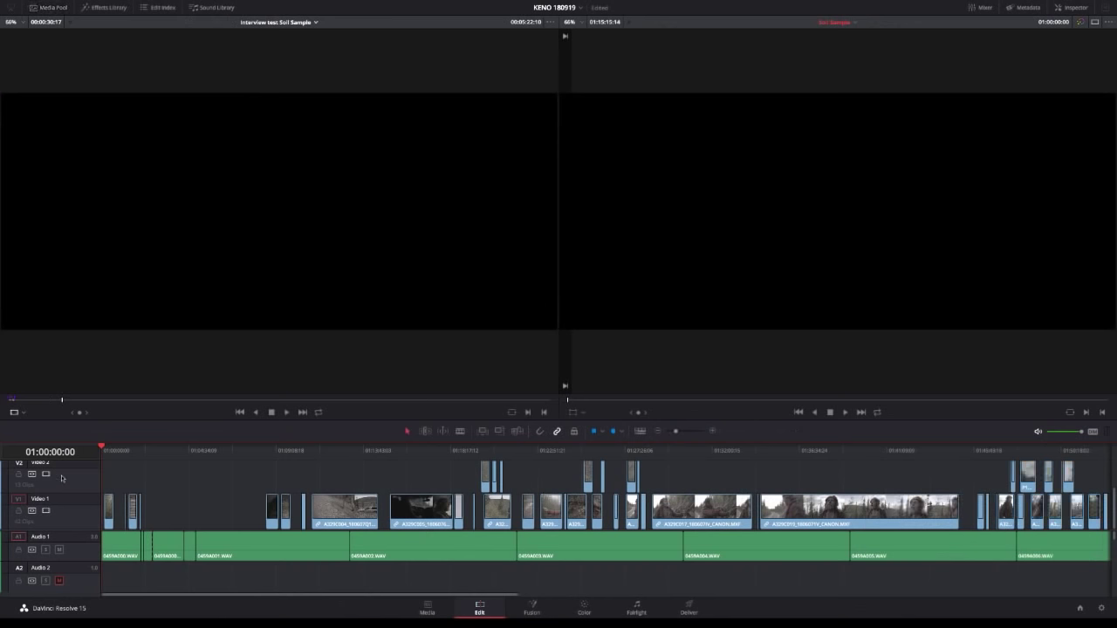
key("Down")
key("space")
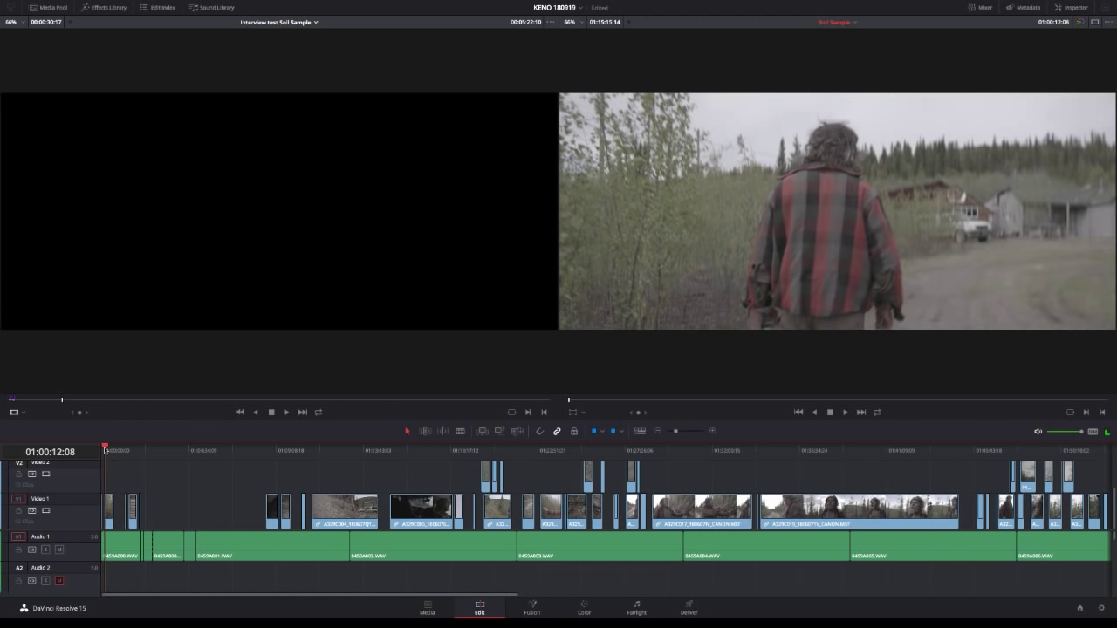
left_click(712, 432)
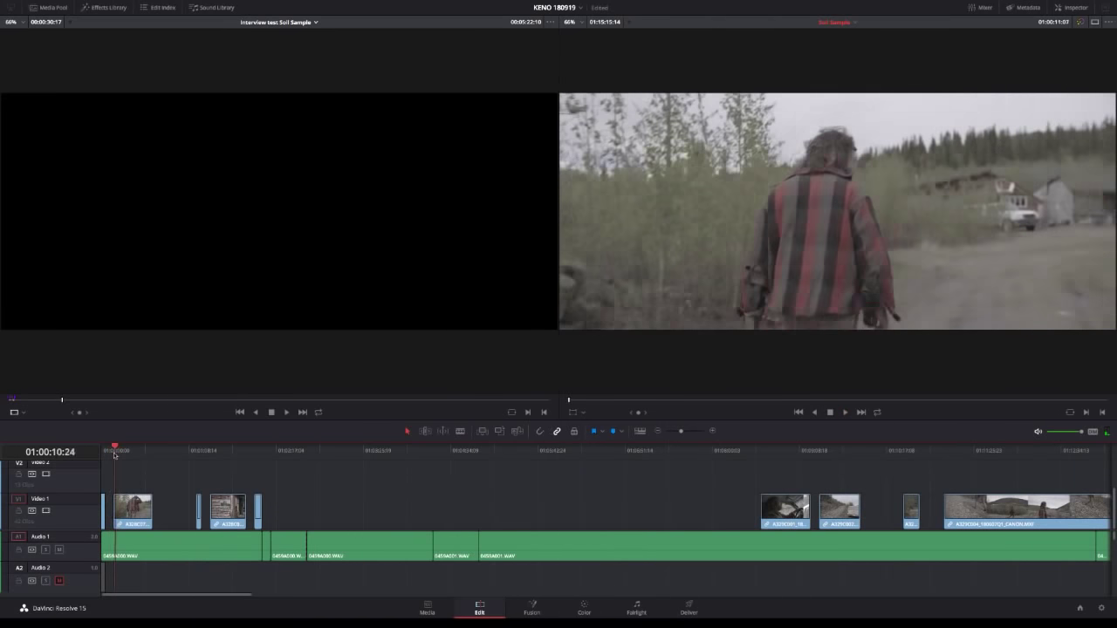
left_click(112, 452)
left_click_drag(111, 454, 115, 455)
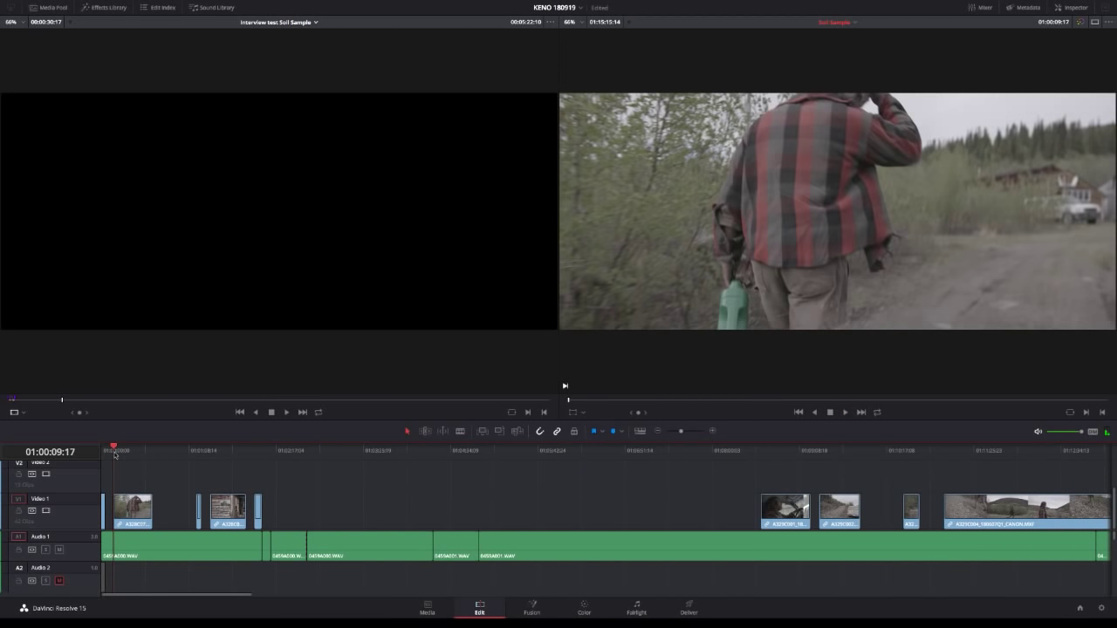
left_click(153, 561)
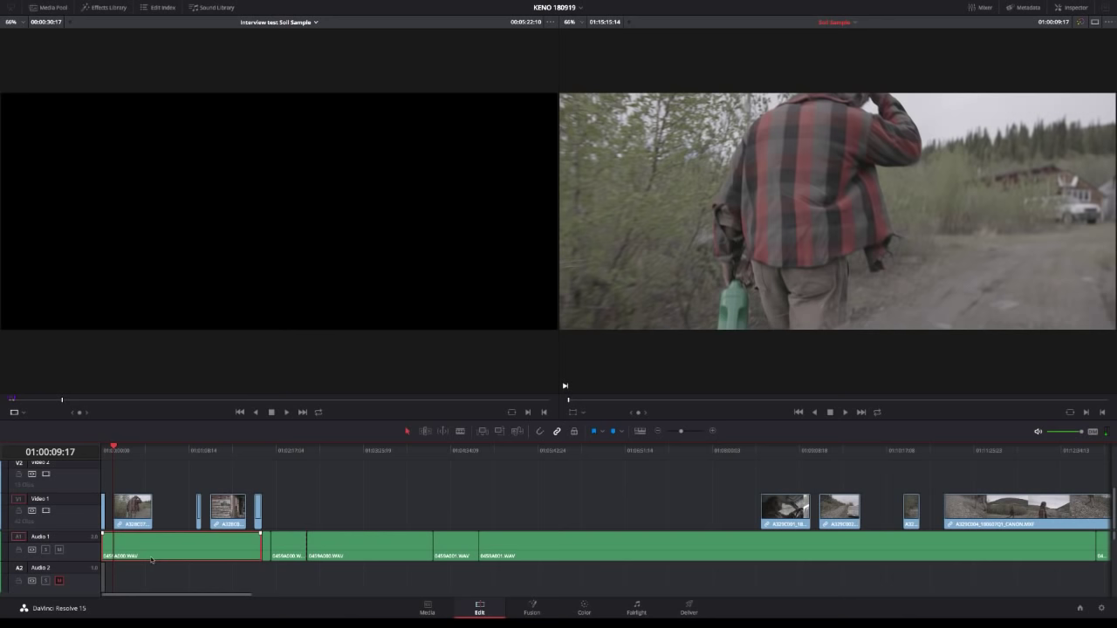
key("ctrl+b")
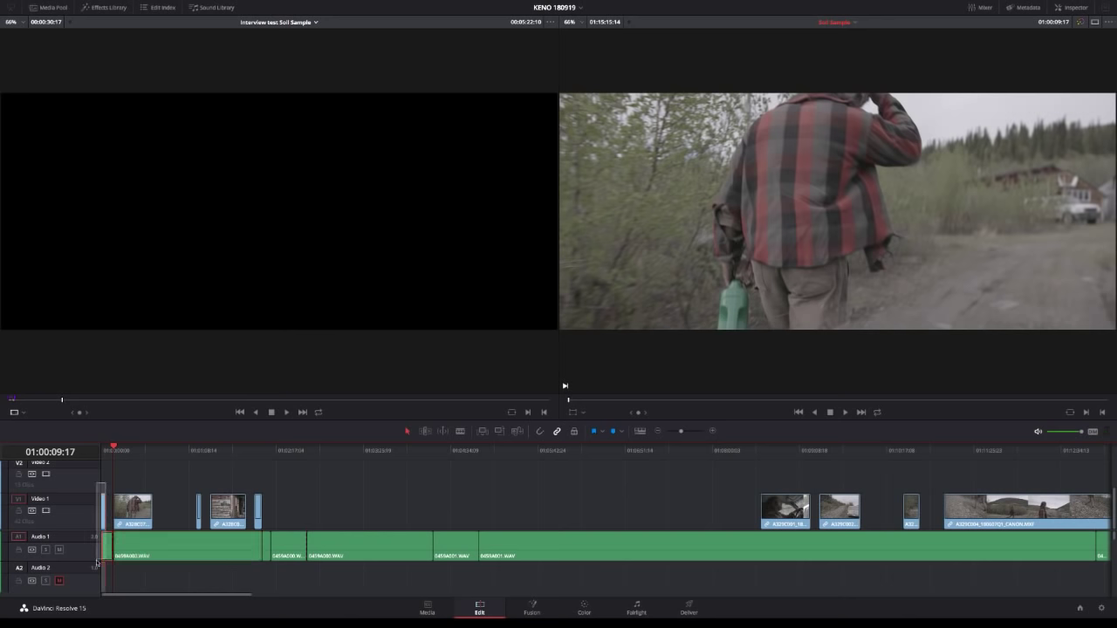
Delete the short opening video clip and its audio before the cut, and close the gap so the walking shot starts the timeline.
key("f")
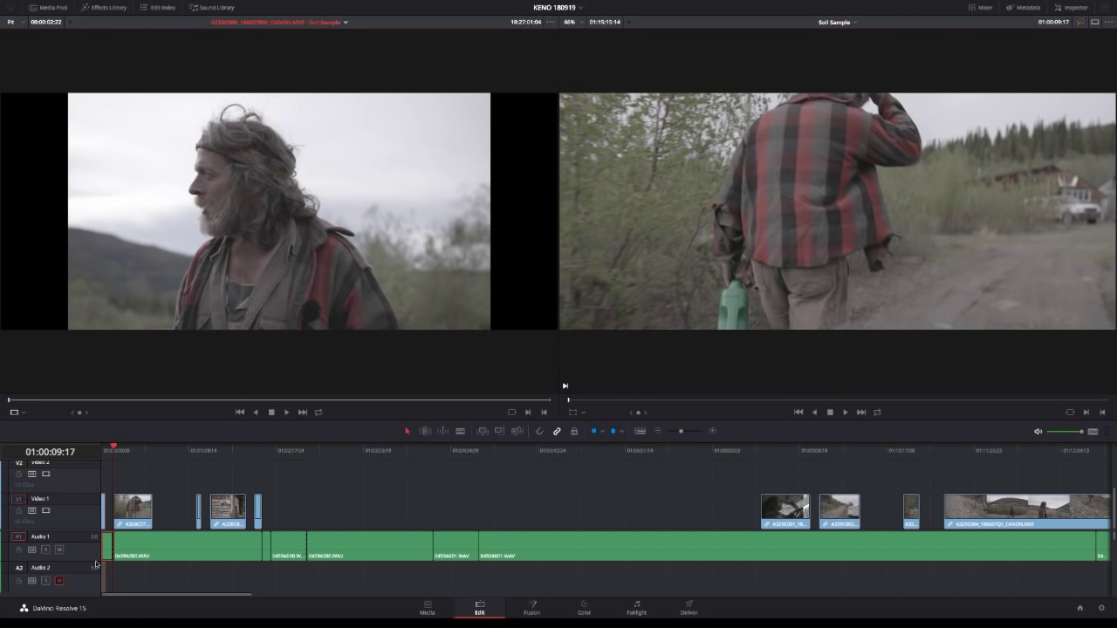
left_click(109, 548)
key("Delete")
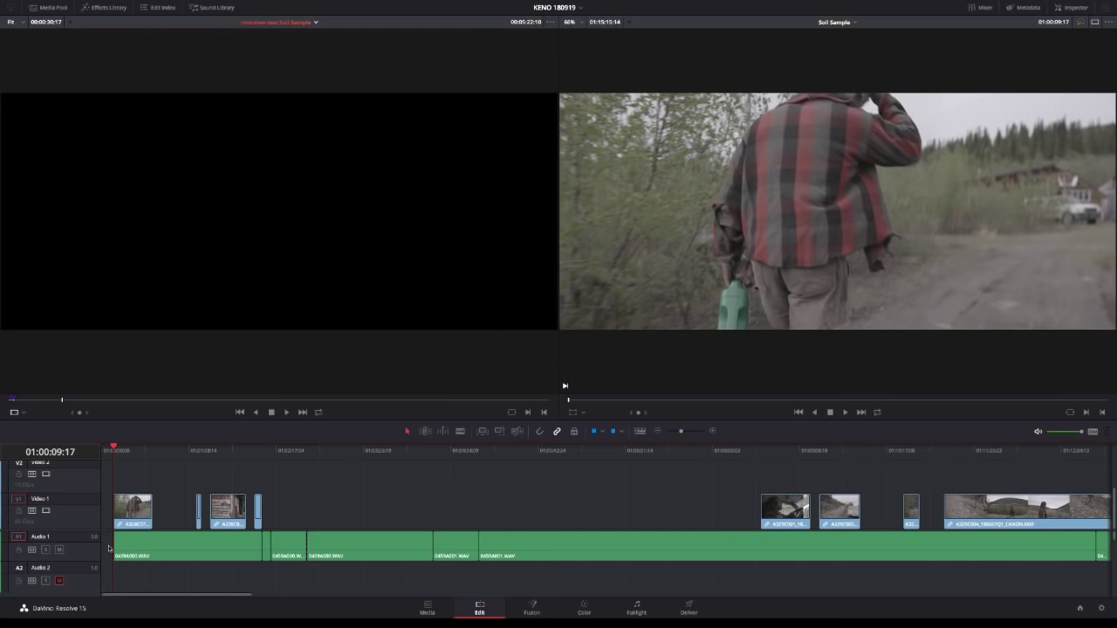
left_click(109, 547)
key("Delete")
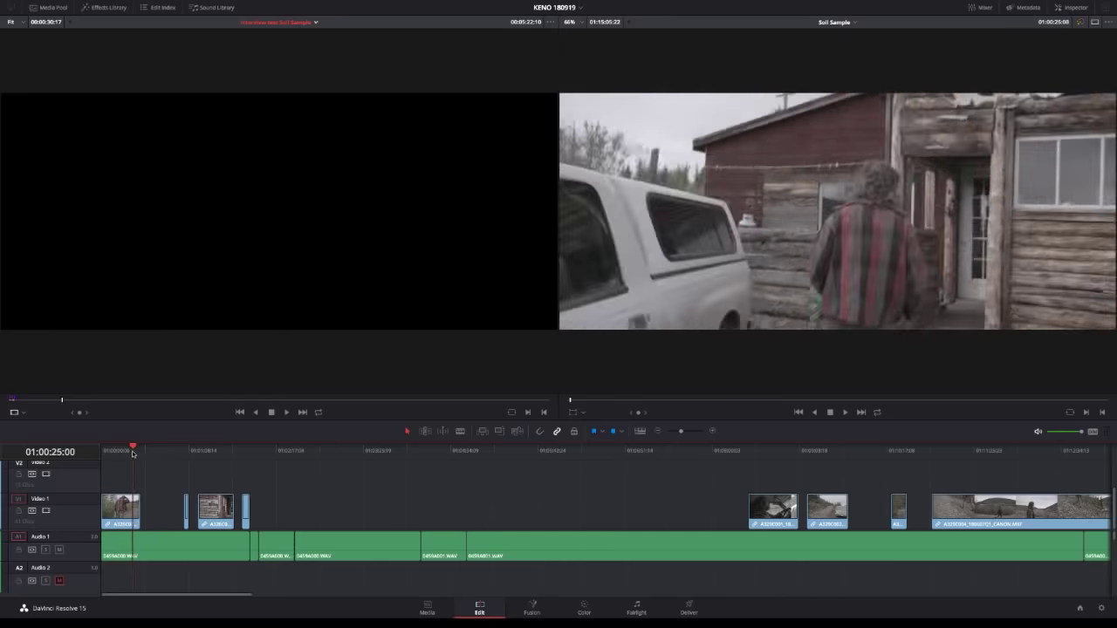
Review the walking, truck, road and driving shots along the Soil Sample timeline.
left_click_drag(125, 455, 102, 460)
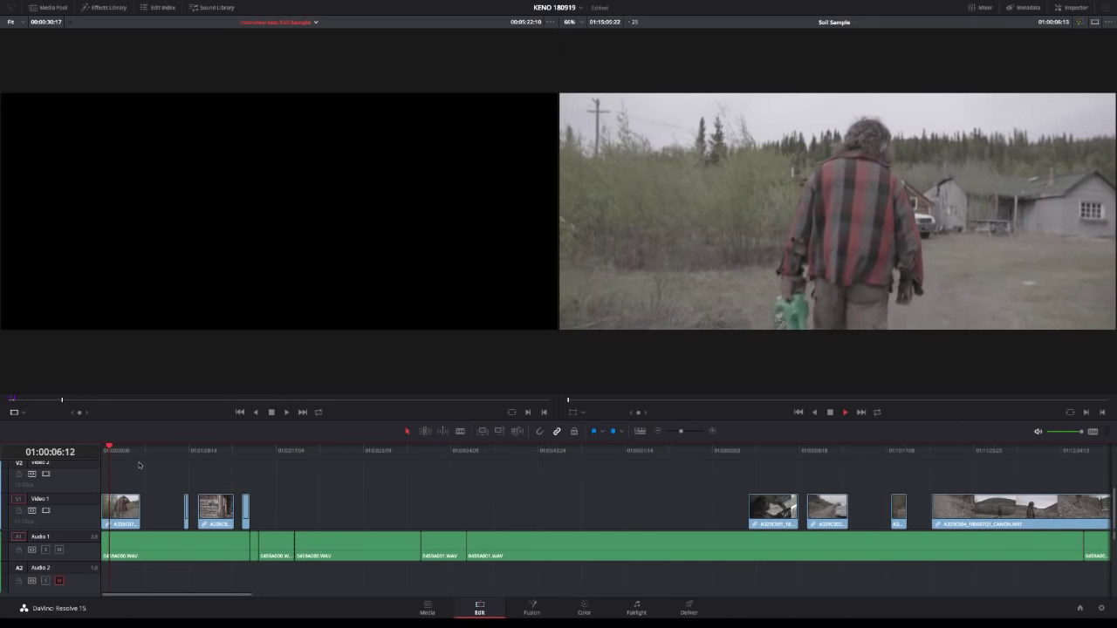
key("l")
key("l")
key("l")
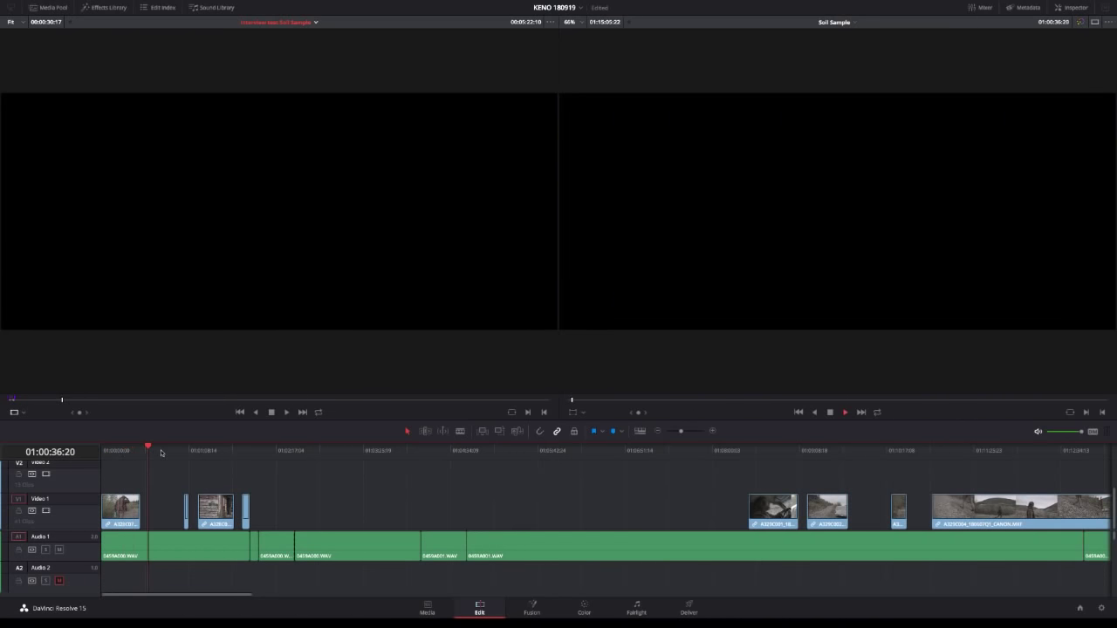
key("k")
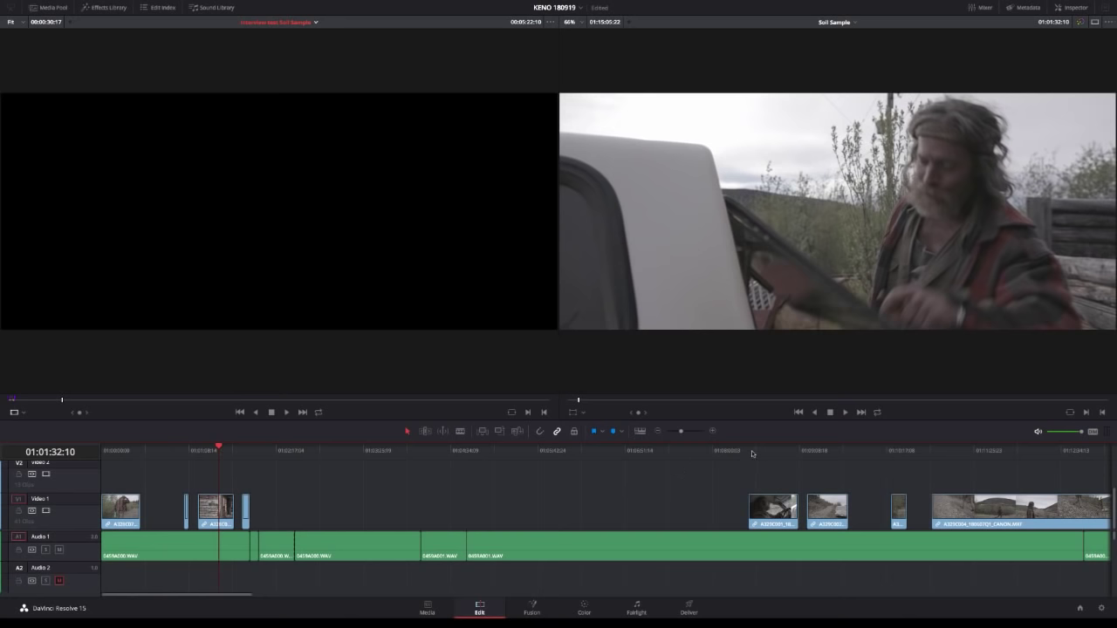
left_click(775, 451)
key("l")
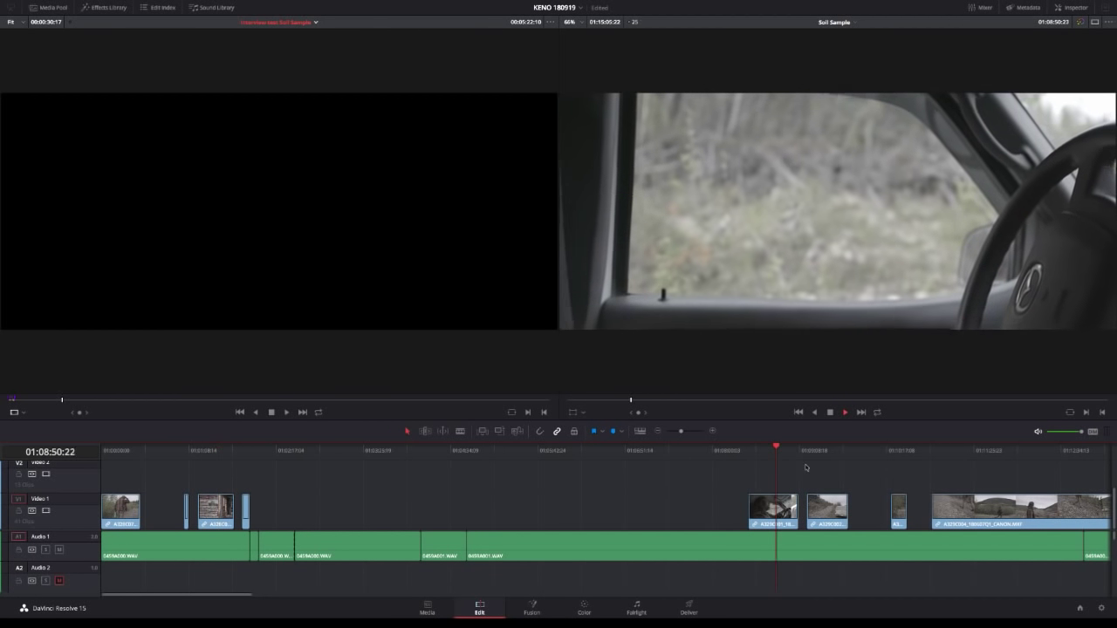
key("k")
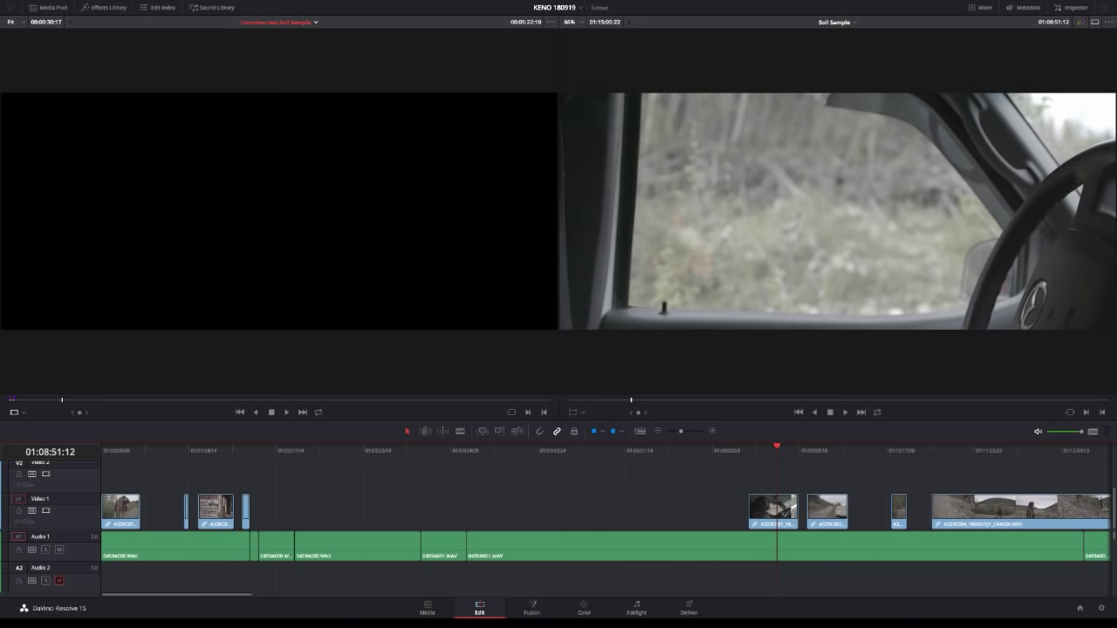
left_click(836, 451)
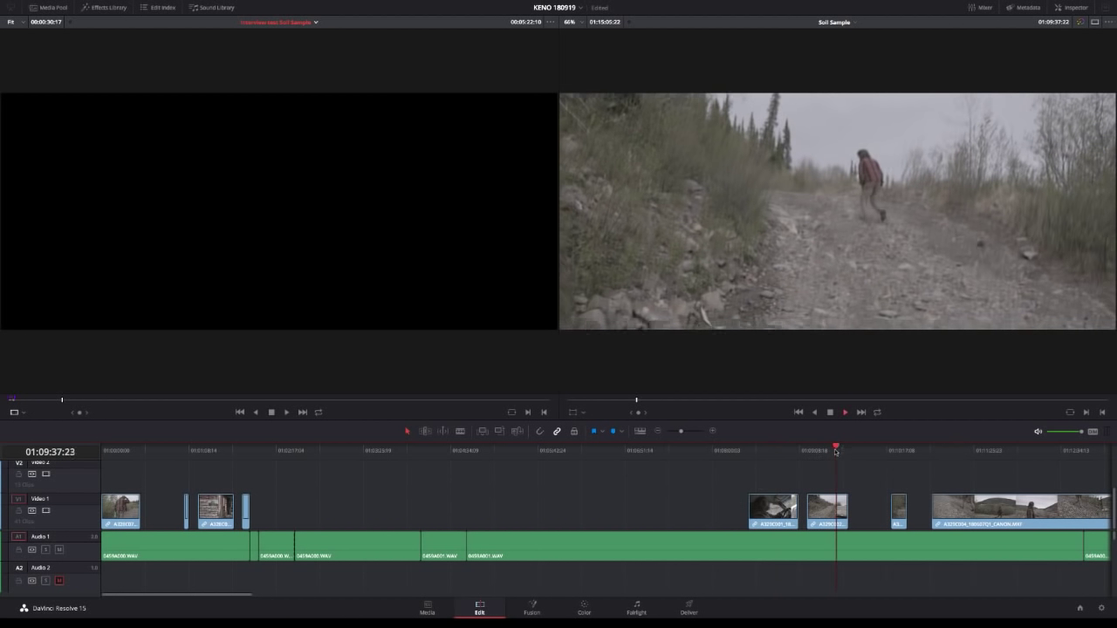
left_click(658, 431)
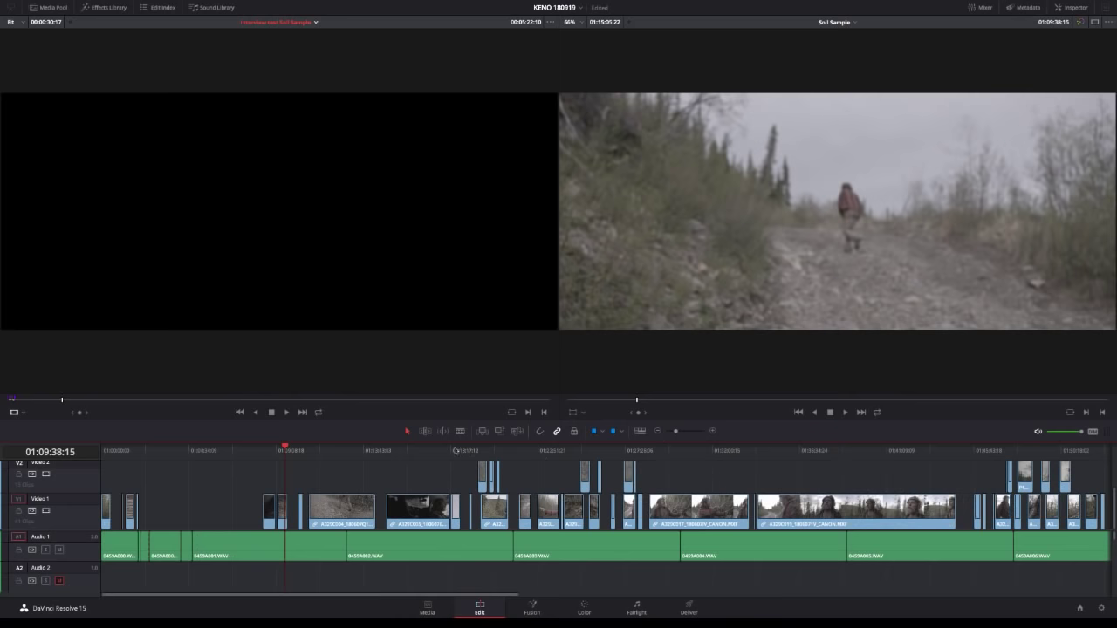
left_click(412, 449)
key("l")
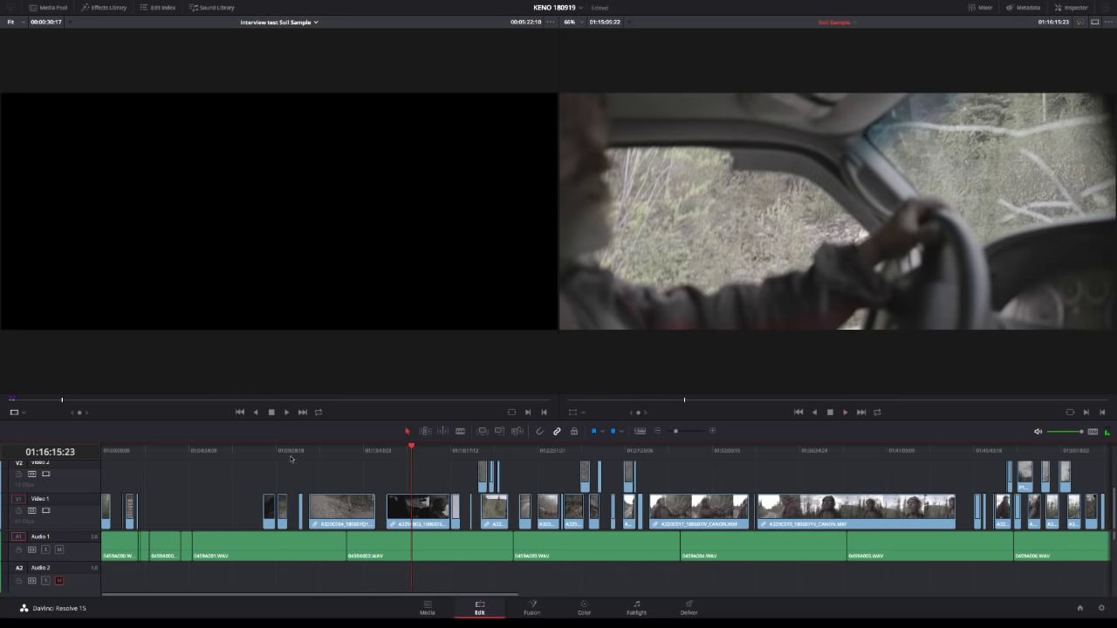
left_click(224, 450)
left_click(141, 449)
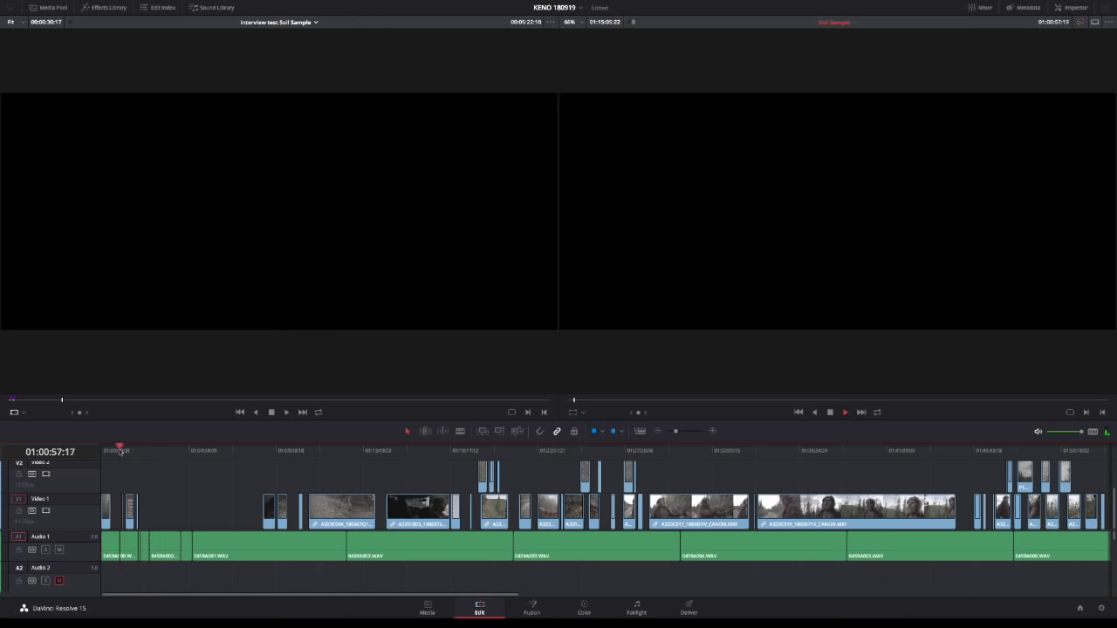
Play the timeline from its start and switch to the single-viewer layout.
key("Home")
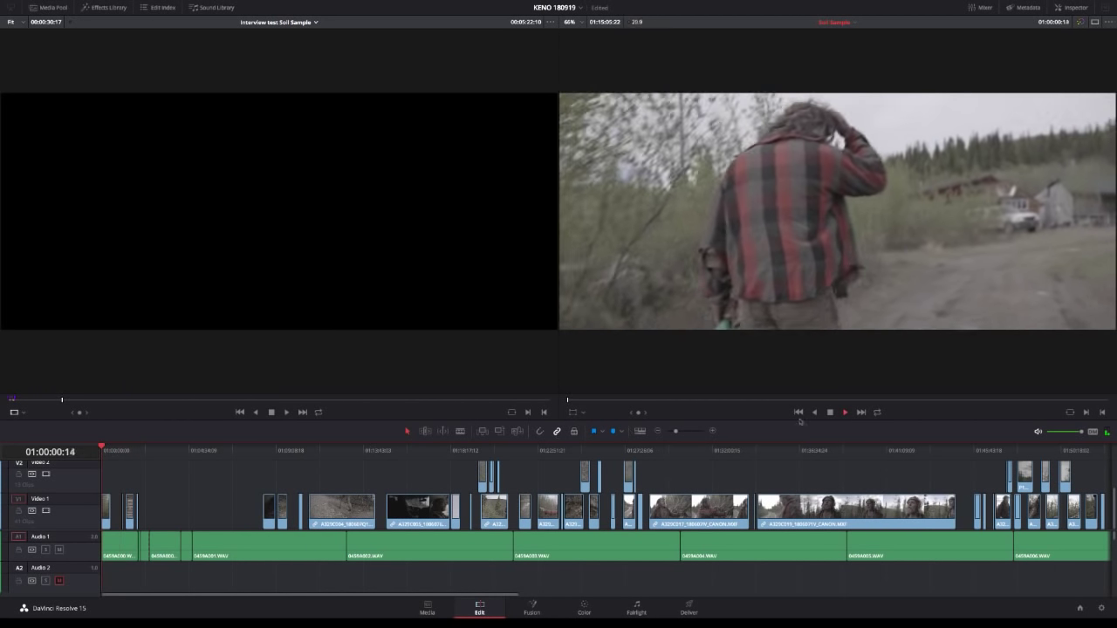
left_click(712, 431)
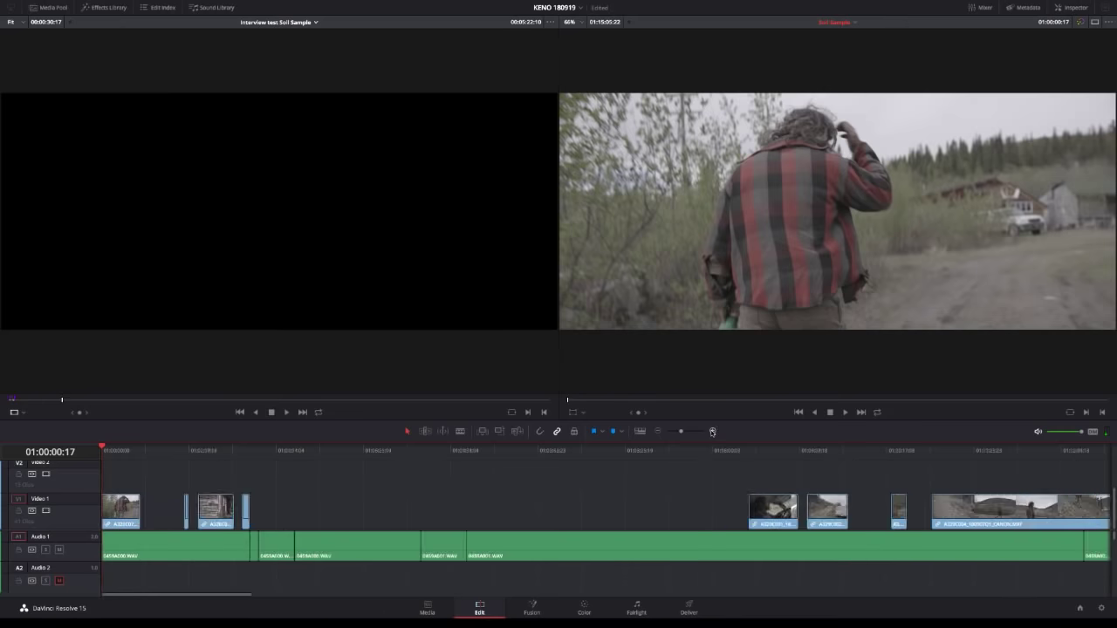
key("space")
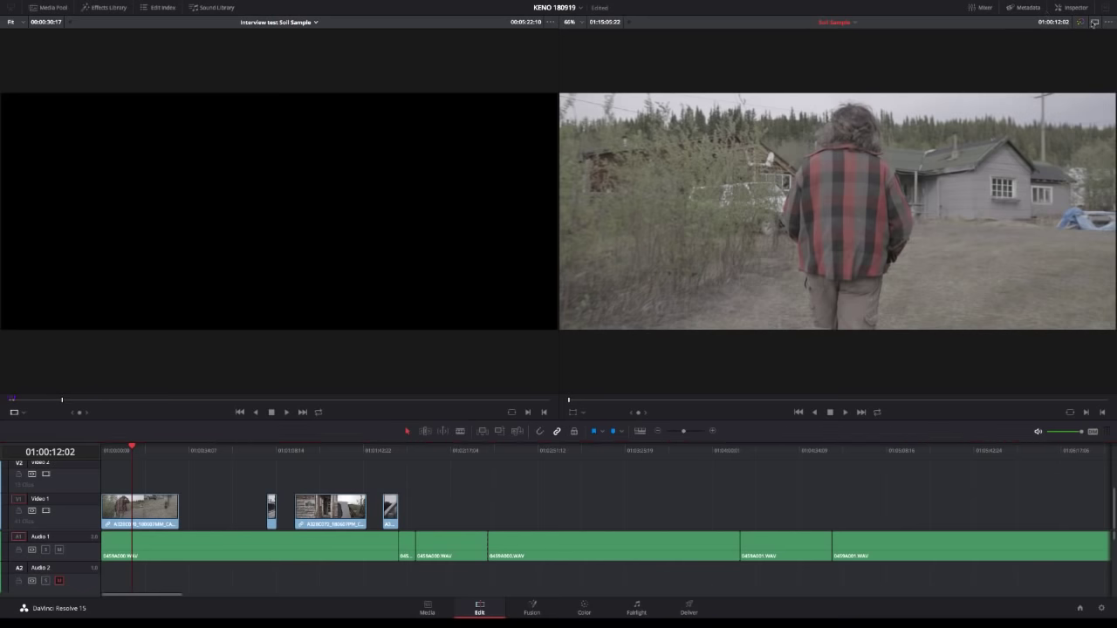
left_click(1095, 21)
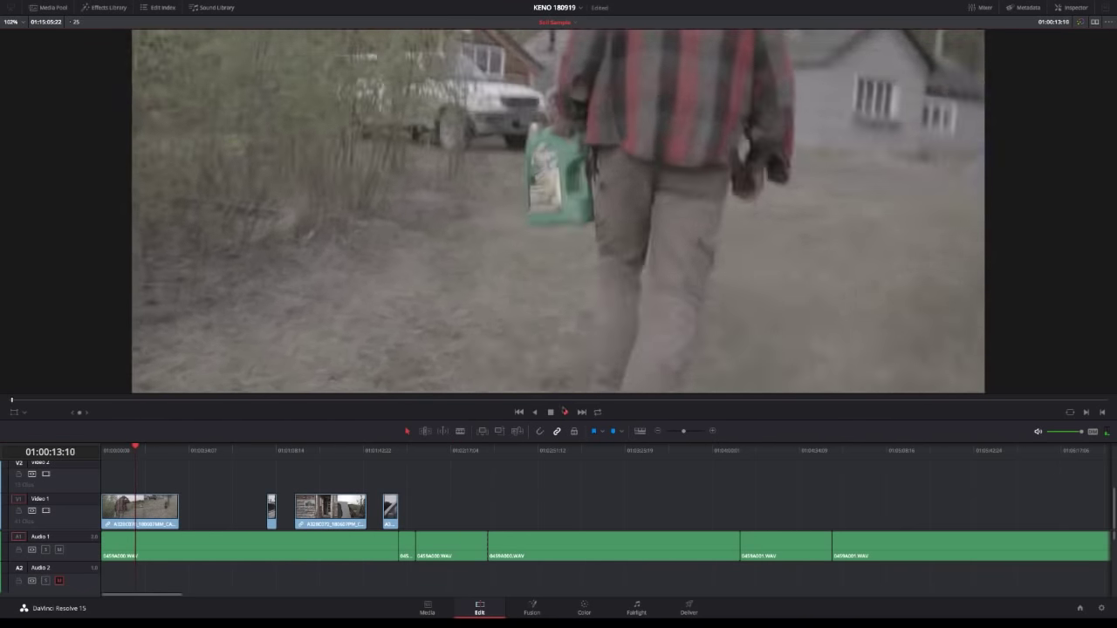
Split the walking shot and its audio at 01:00:29:17, just before the camera whips away from the cabin doorway.
left_click(205, 555)
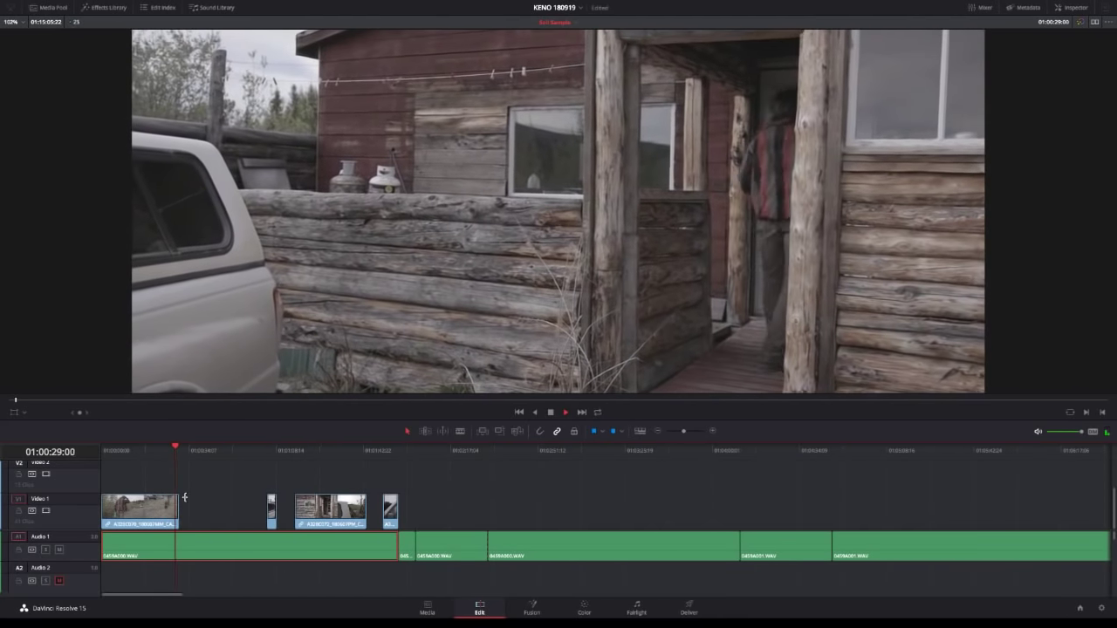
key("space")
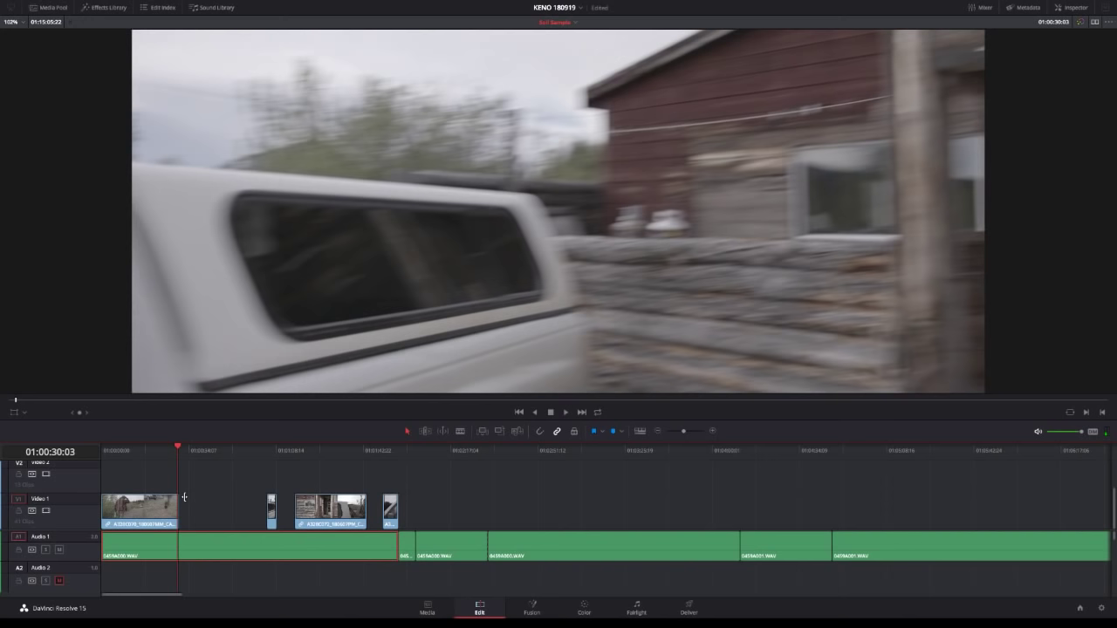
key("Left")
key("Left")
key("Left")
key("Left")
key("Left")
key("Left")
key("Left")
key("Left")
key("Left")
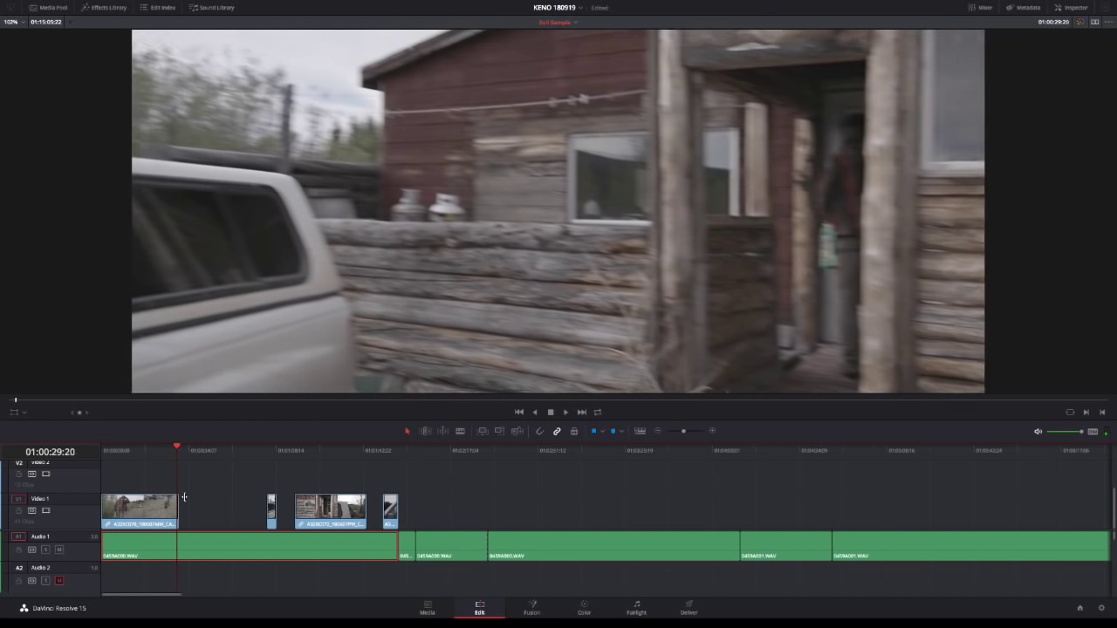
key("Left")
key("ctrl+b")
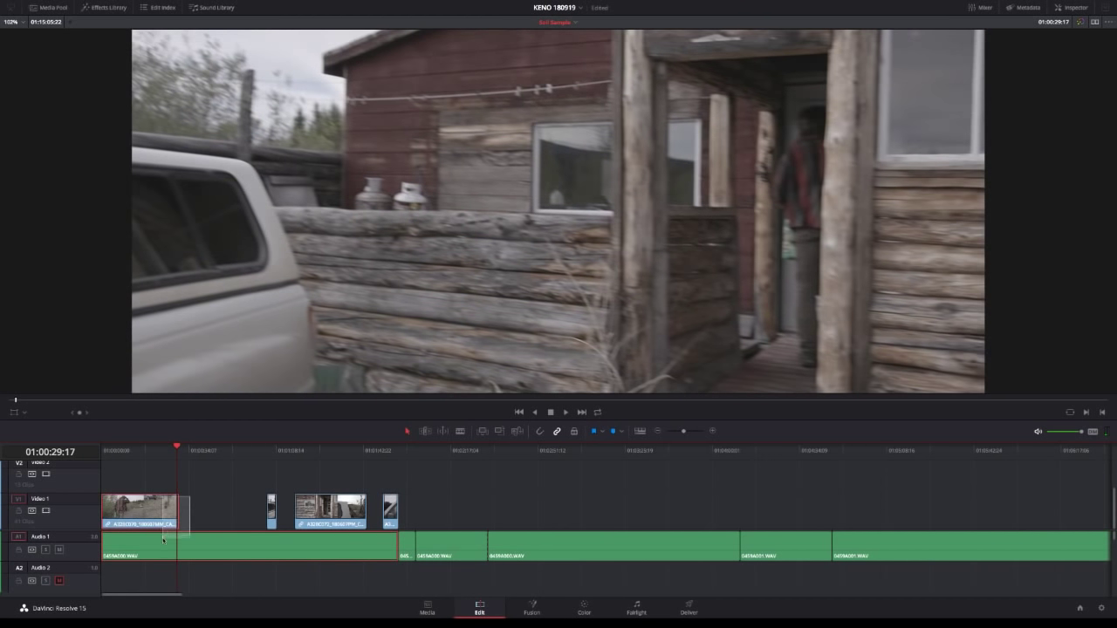
left_click(171, 539)
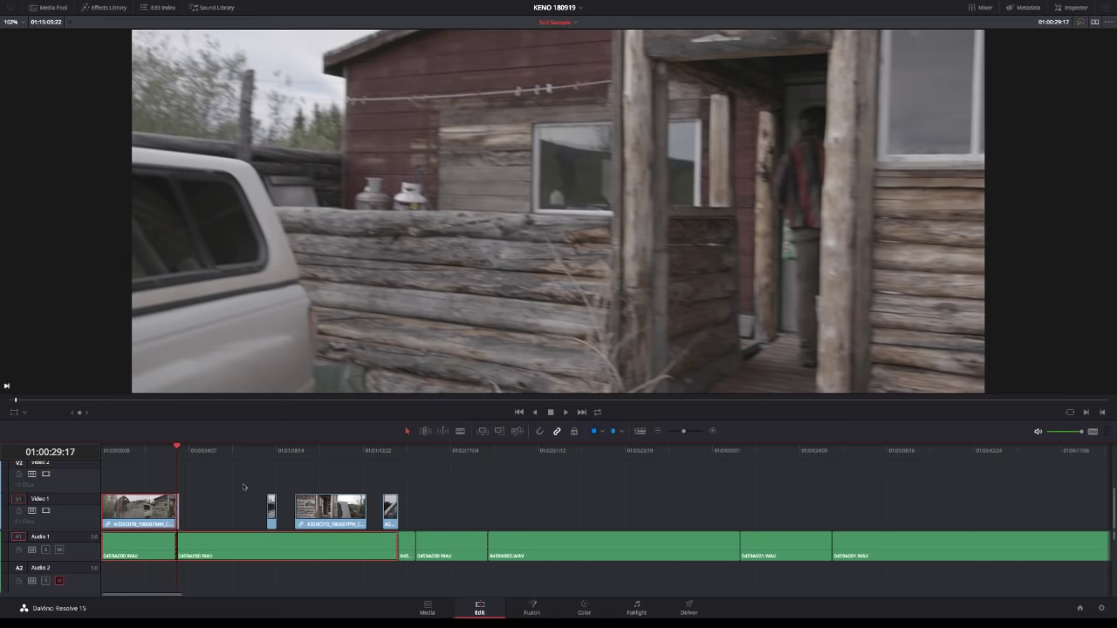
Review the truck-loading, rocky road, bending and close-up walking shots along the timeline, ending at 01:11:06:20.
left_click(306, 447)
left_click(318, 449)
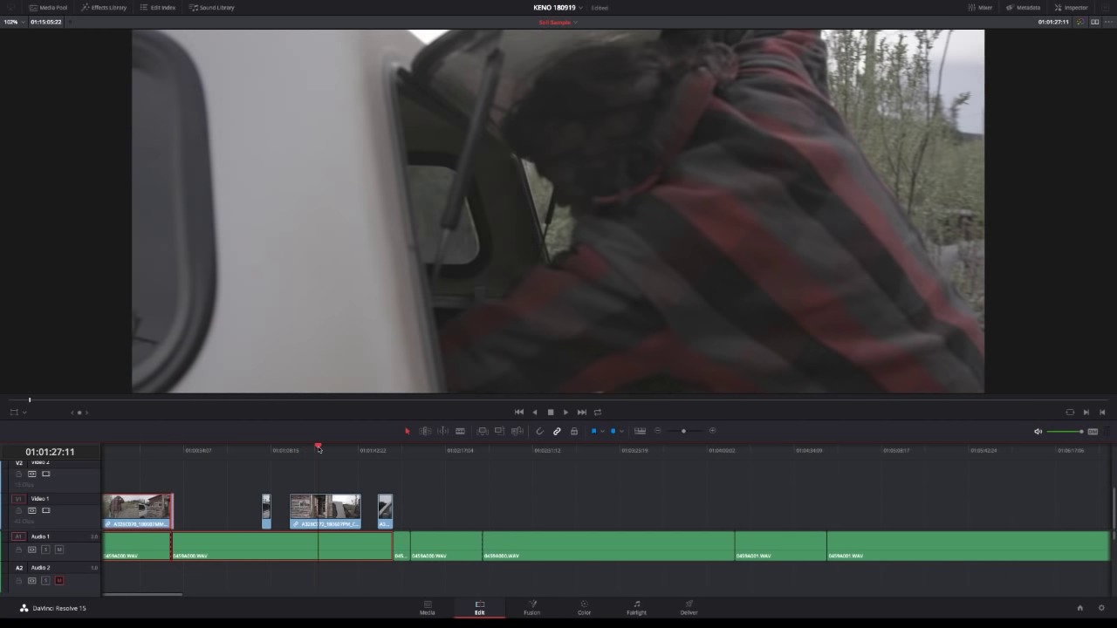
left_click(336, 449)
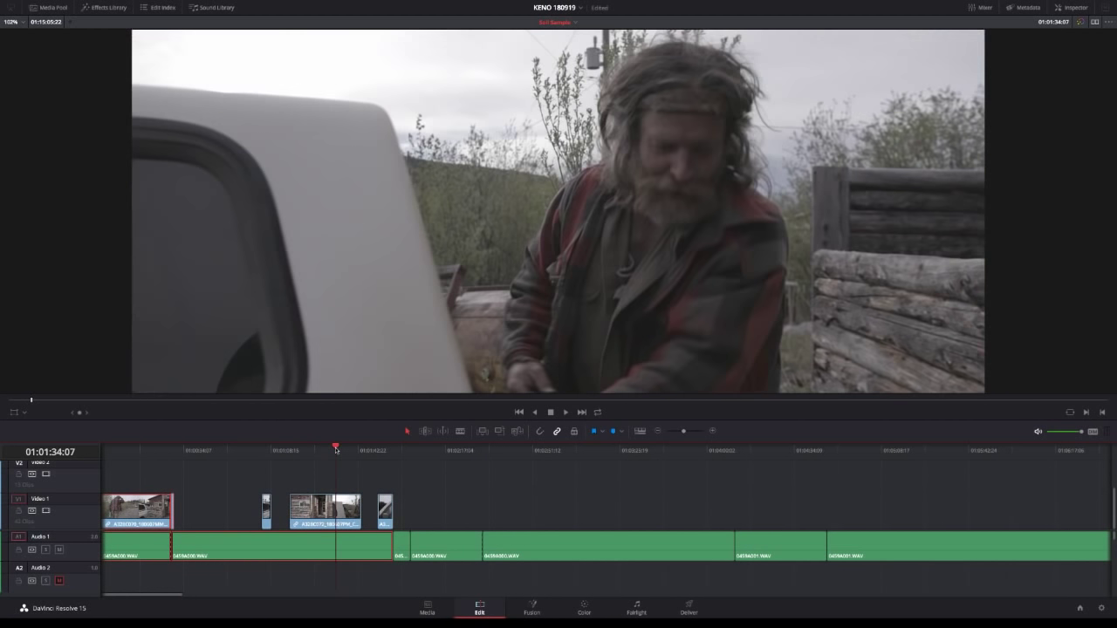
left_click(657, 431)
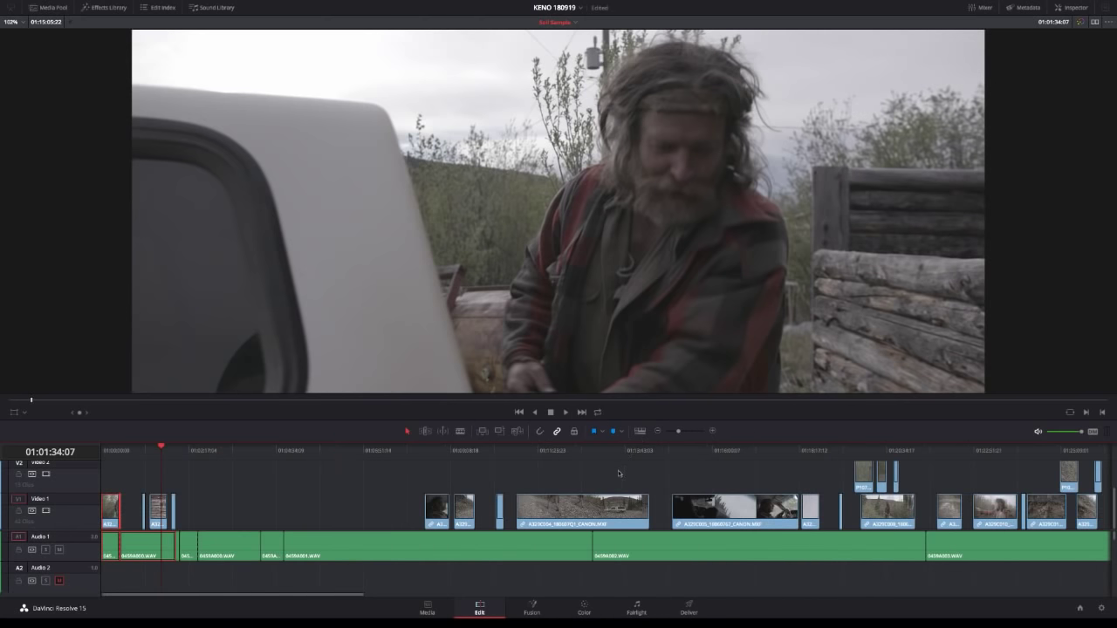
left_click_drag(517, 452, 458, 464)
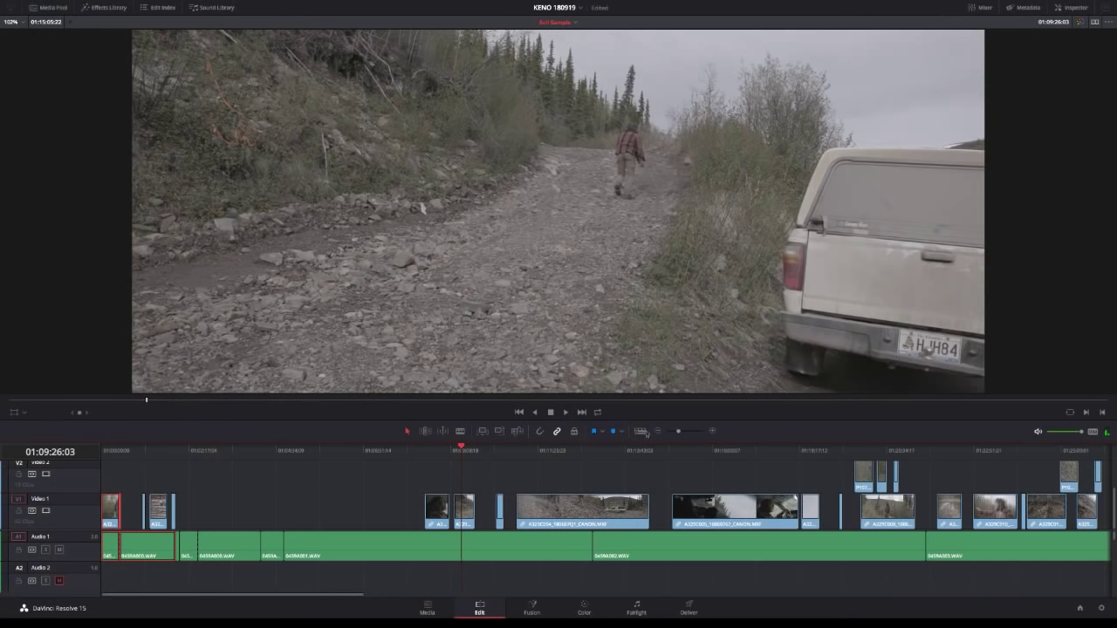
left_click_drag(465, 452, 460, 455)
key("space")
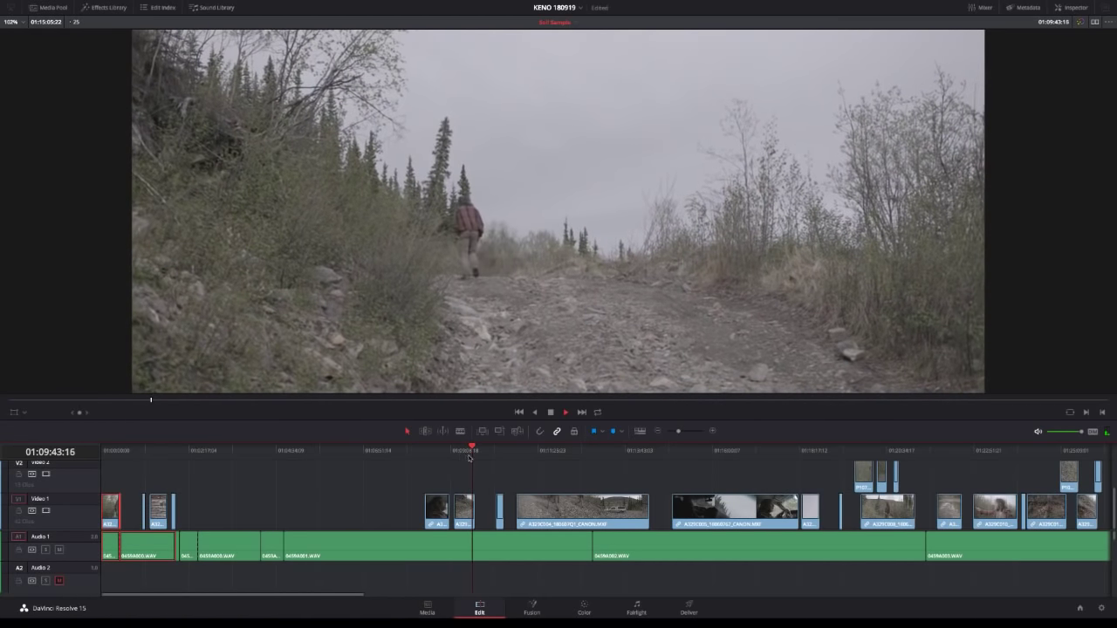
left_click(496, 453)
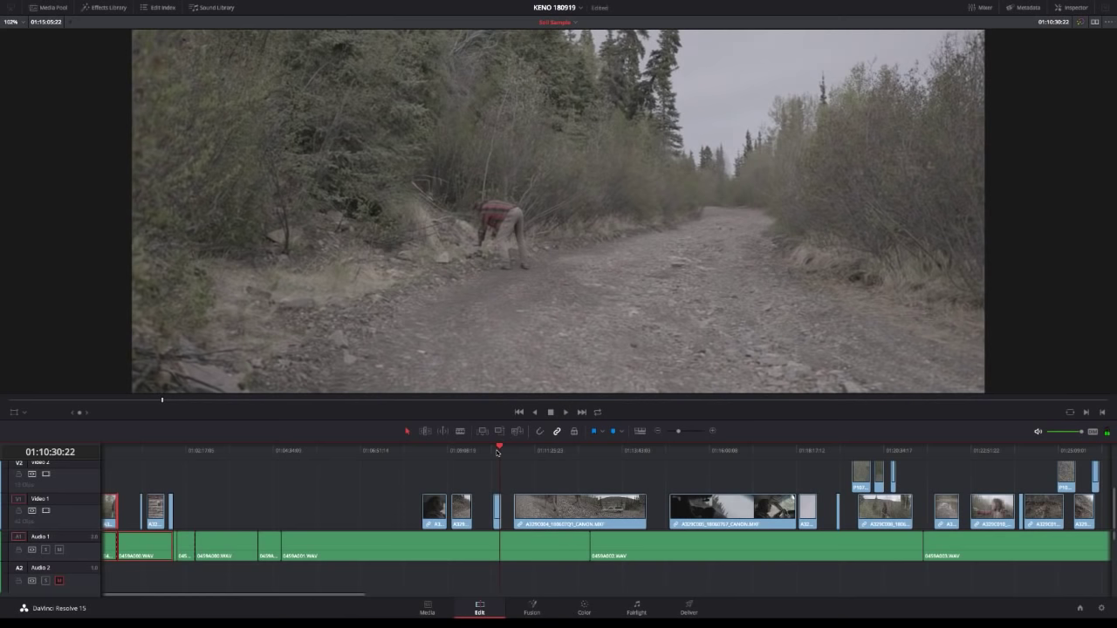
left_click(517, 450)
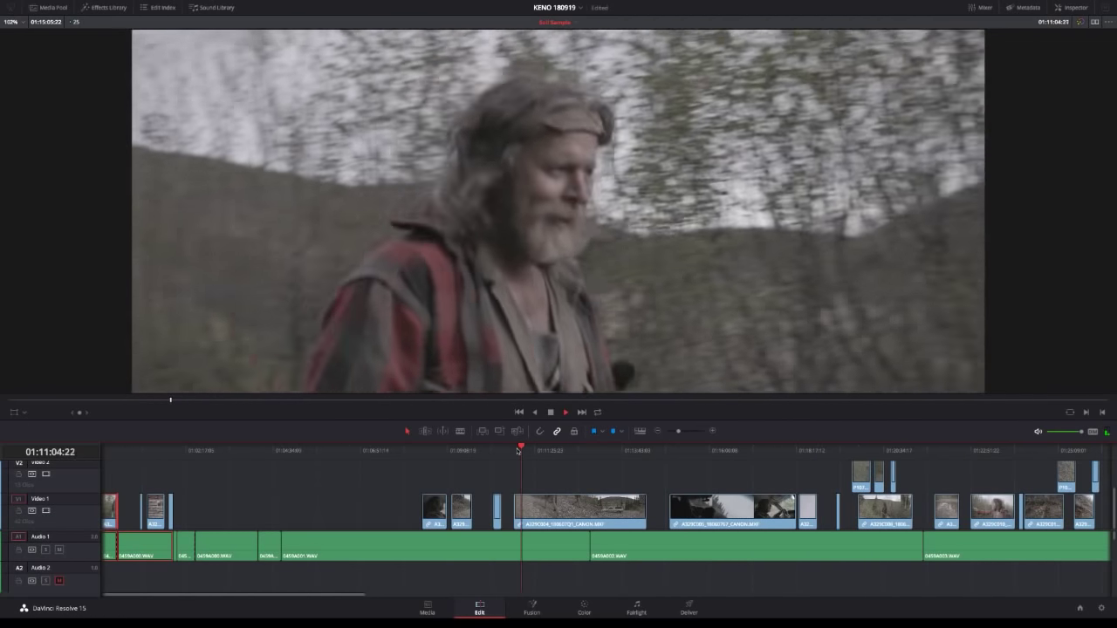
key("space")
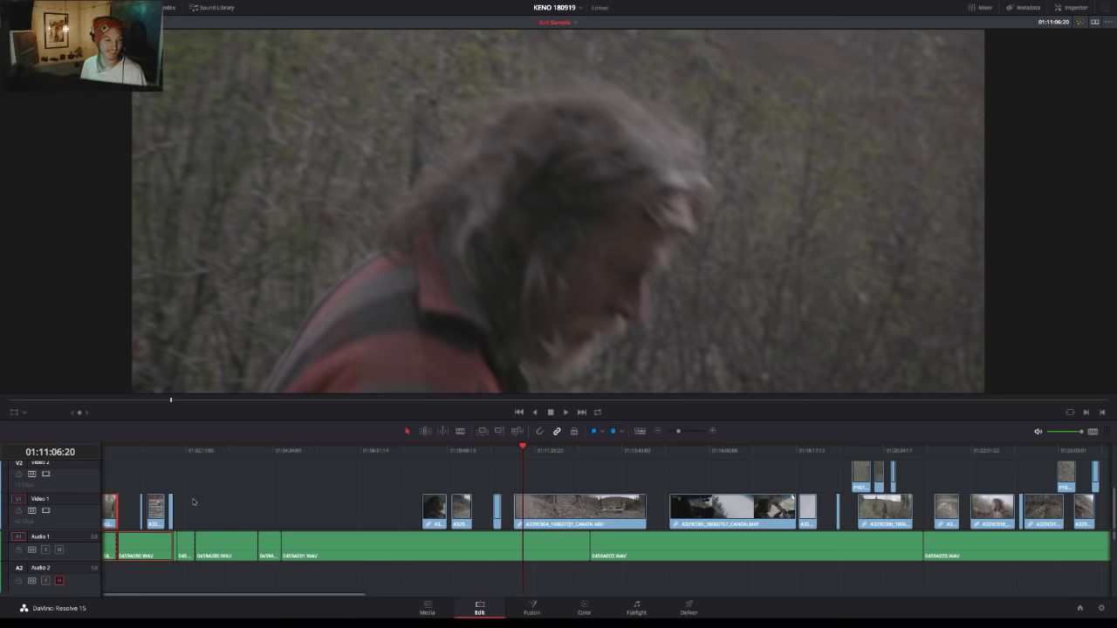
Split the close-up walking shot and its audio at 01:11:06:20.
scroll(283, 491, "left", 1)
left_click_drag(511, 469, 538, 563)
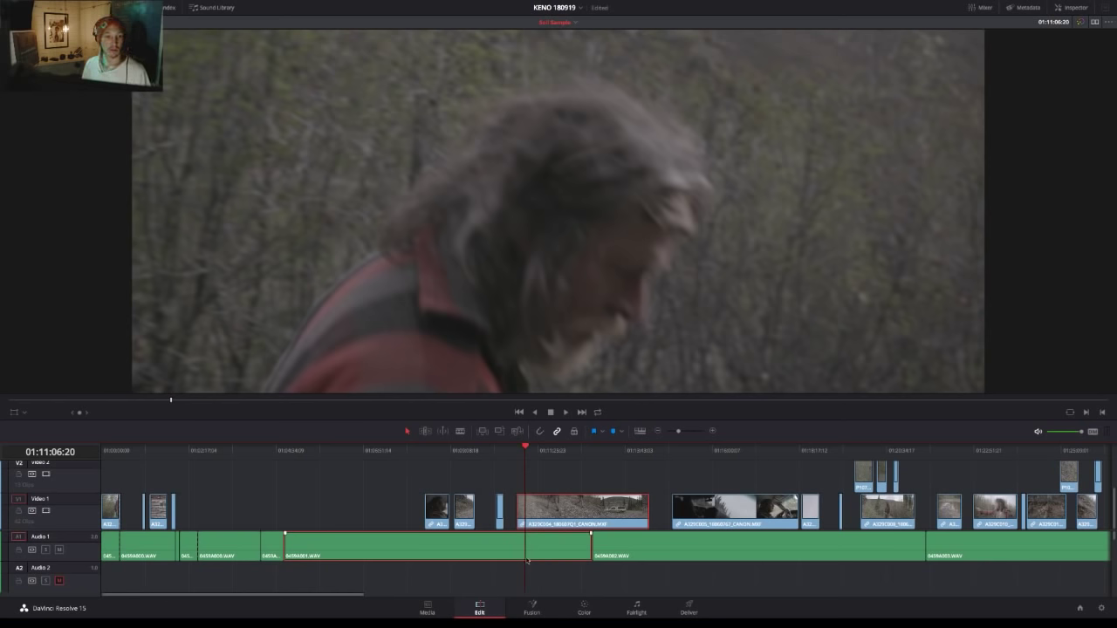
key("ctrl+b")
Play the rocky road shot from its start and split its Audio 1 clip at 01:09:17:16.
left_click(451, 478)
left_click(454, 450)
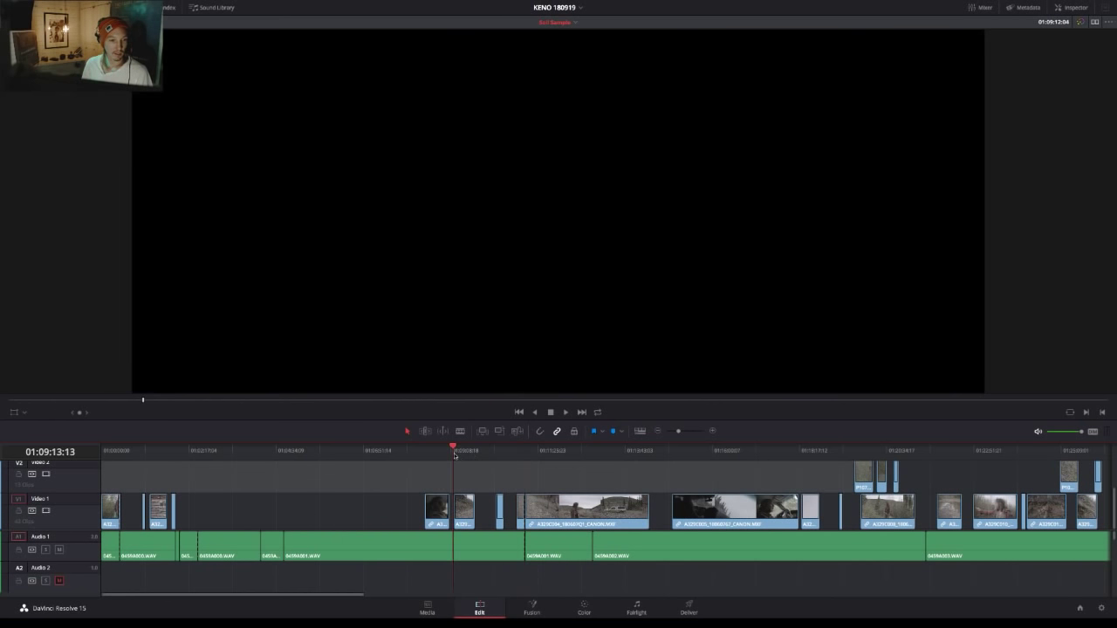
key("space")
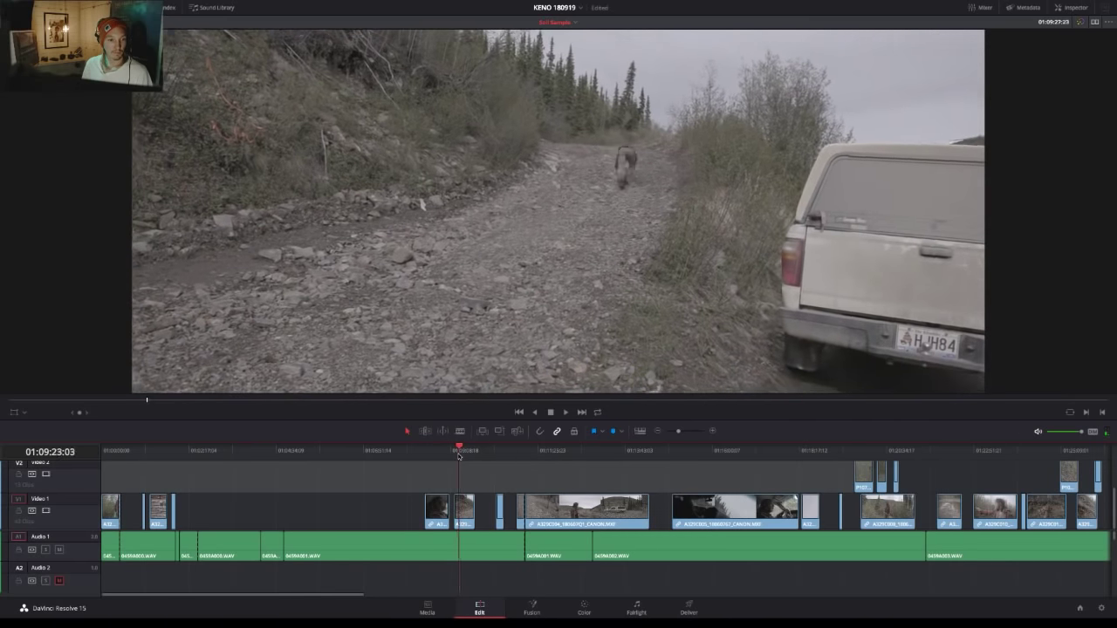
key("space")
left_click(455, 452)
left_click(423, 551)
key("ctrl+b")
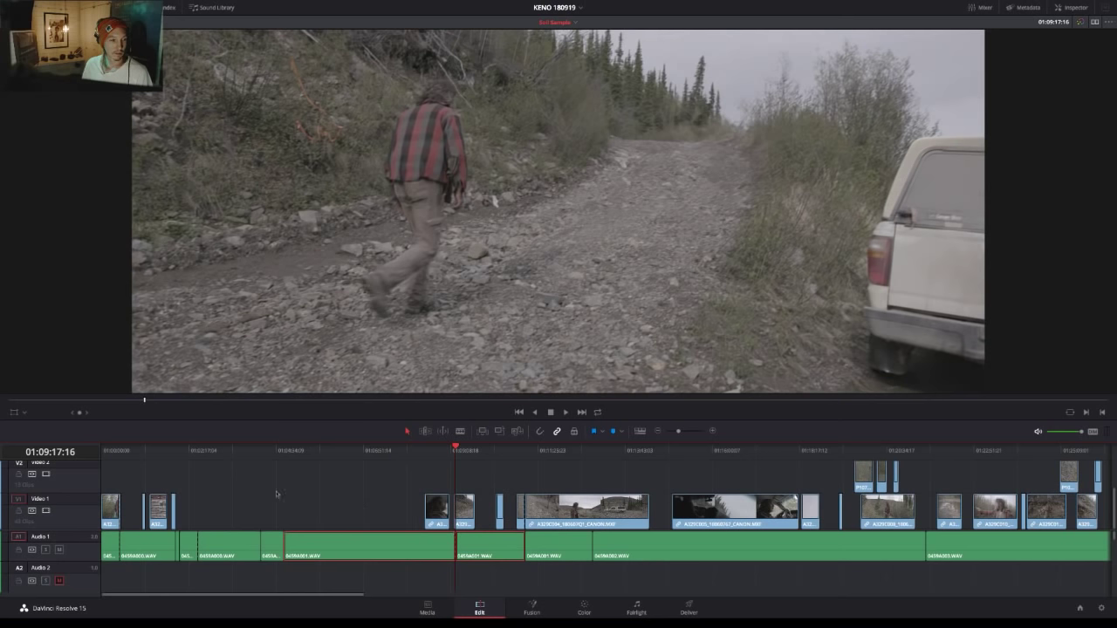
Cut all video and audio clips before 01:09:17:16 out of the timeline and close the gap they leave.
left_click_drag(447, 477, 100, 606)
key("BackSpace")
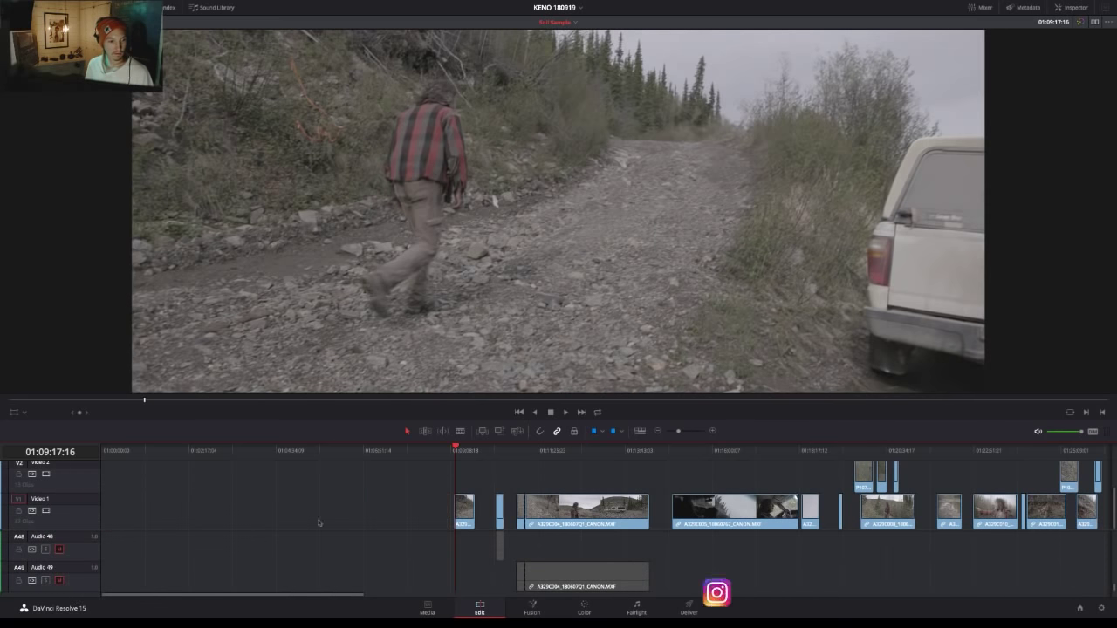
left_click(380, 524)
key("BackSpace")
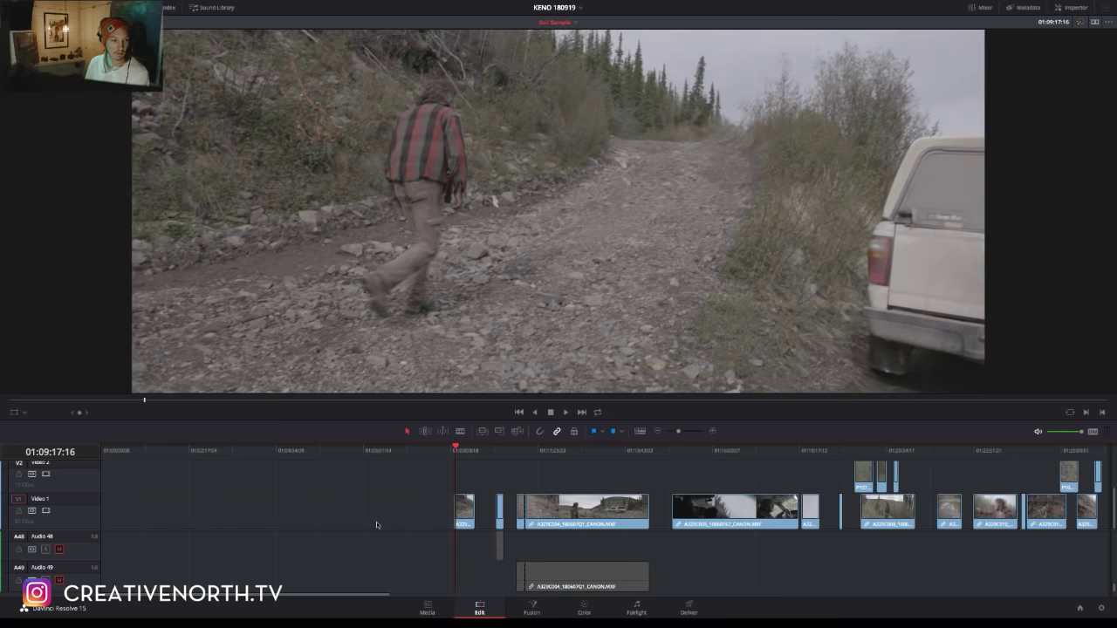
Paste the cut clips into the empty space well beyond the last remaining clip, and bring Audio 1 back into view.
left_click_drag(684, 431, 670, 432)
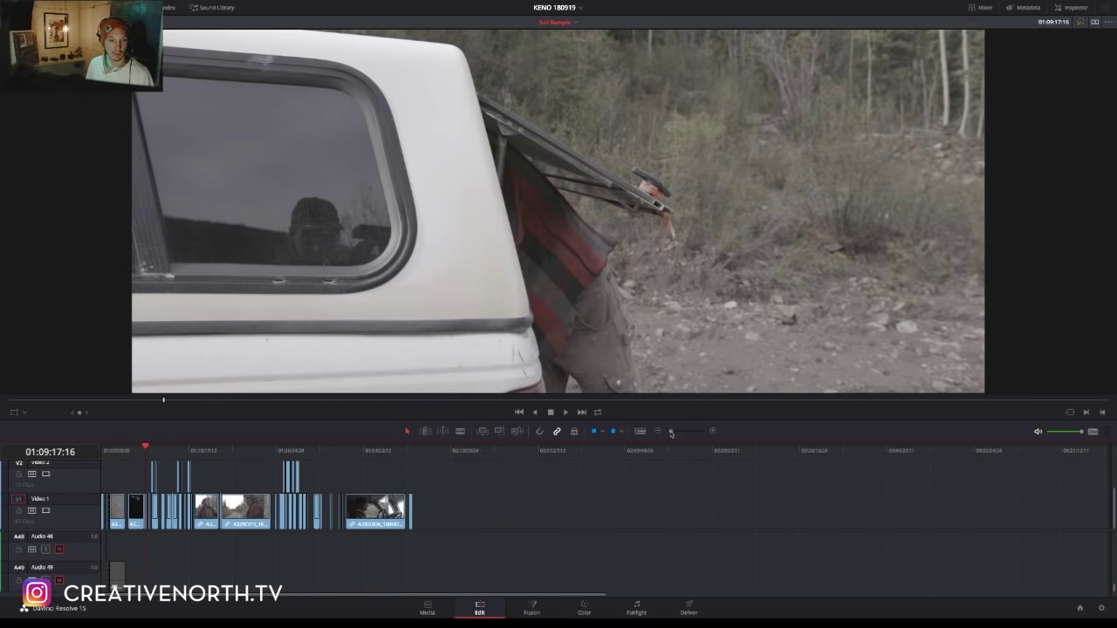
left_click(499, 452)
key("ctrl+v")
scroll(565, 558, "up", 10)
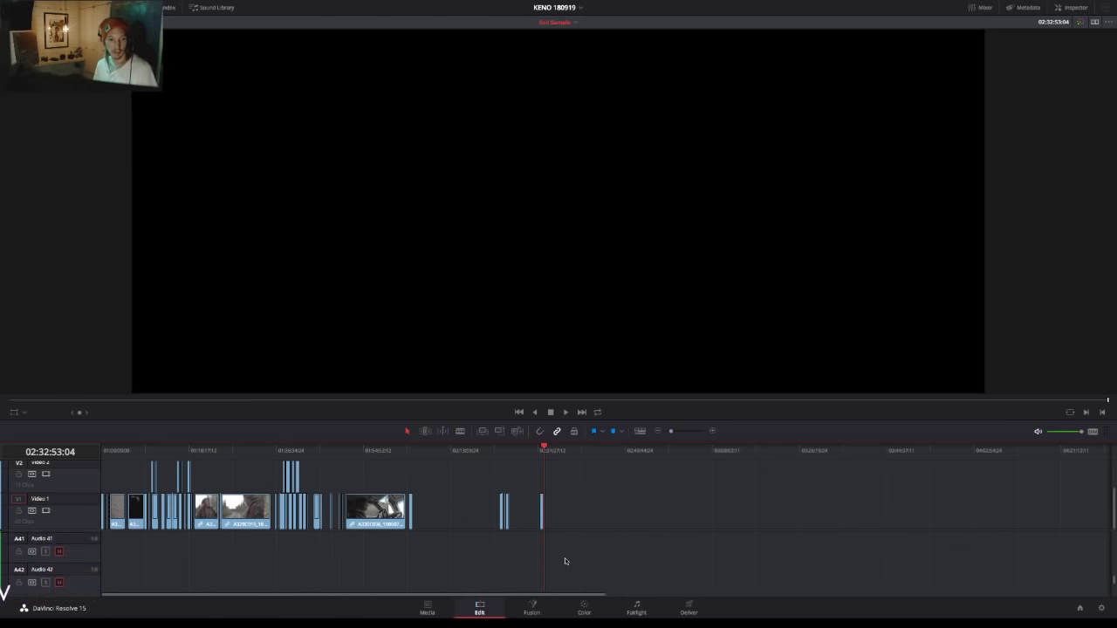
scroll(565, 558, "up", 12)
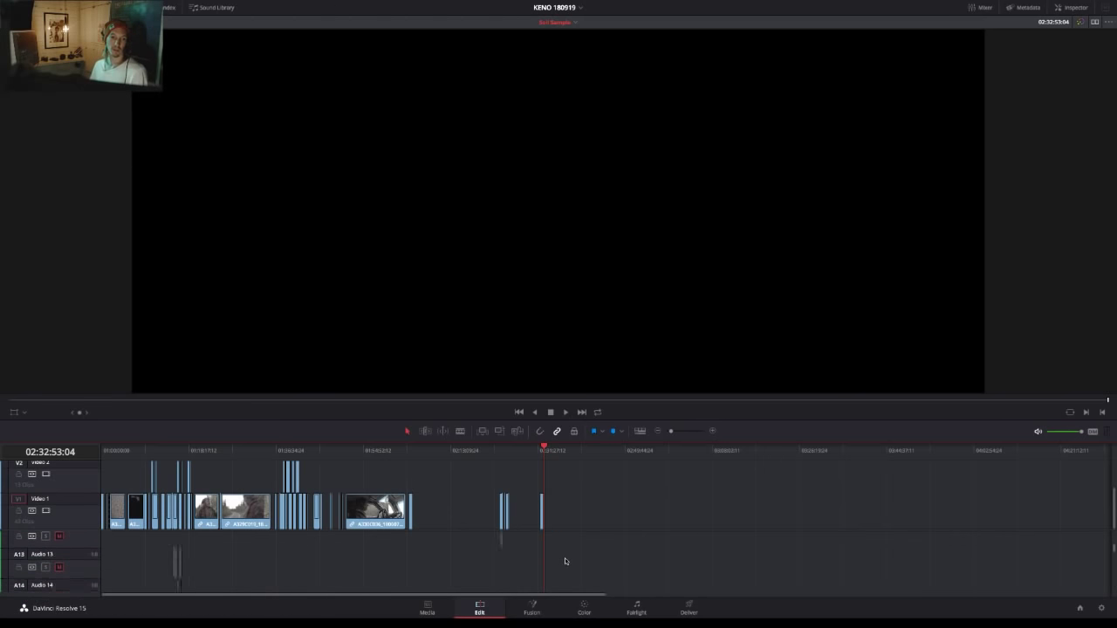
scroll(148, 488, "up", 1)
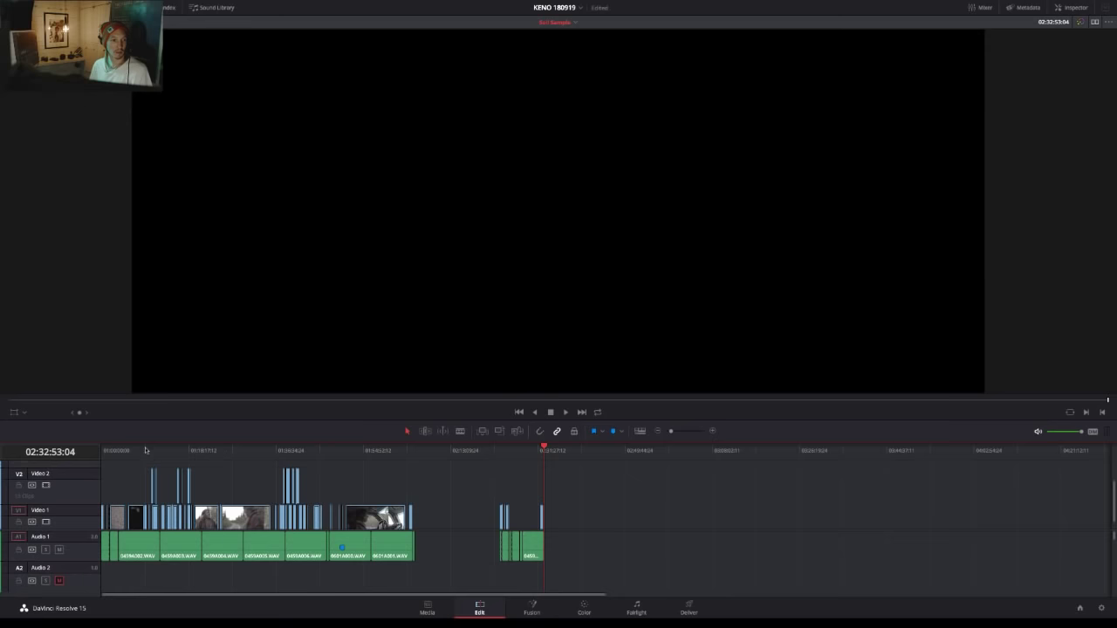
Split the shot of the man bending over on the road and its audio at 01:01:07:01.
key("Home")
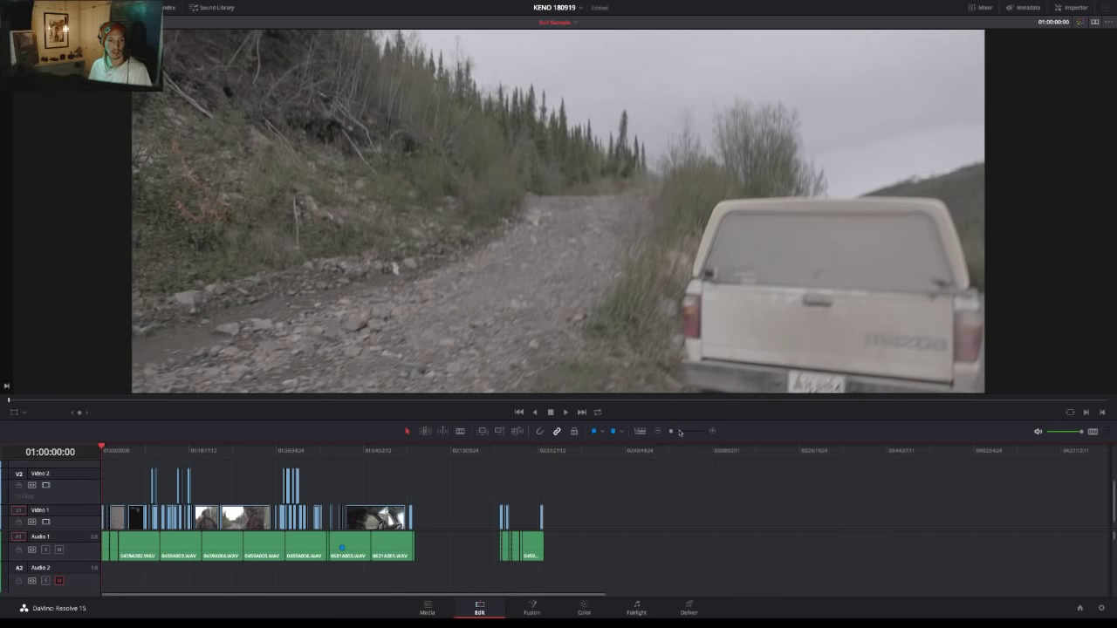
left_click(680, 432)
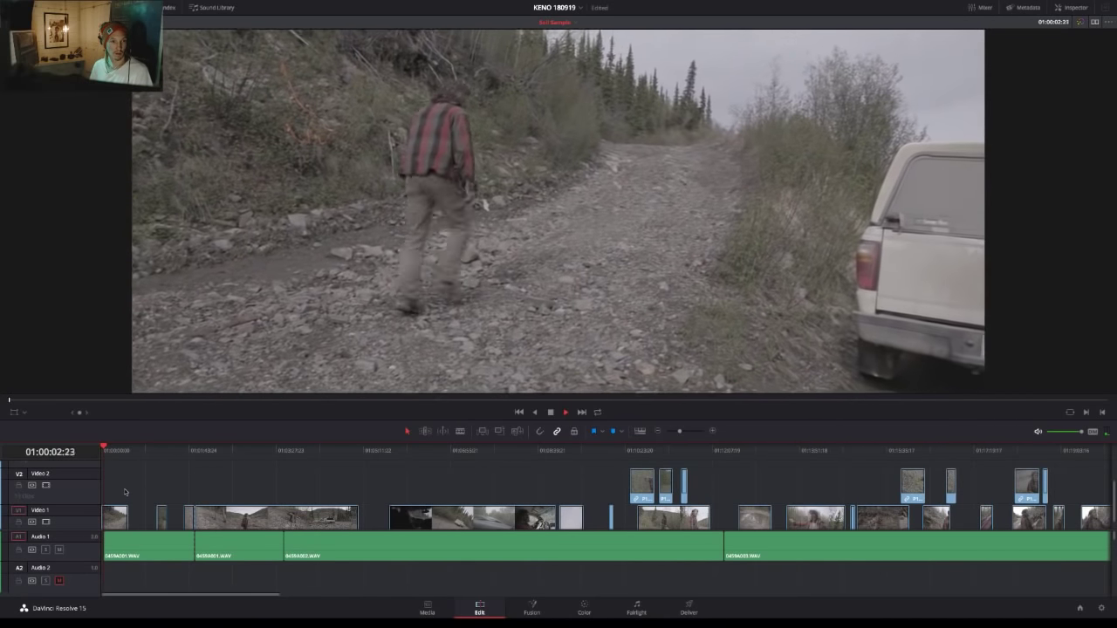
left_click(158, 452)
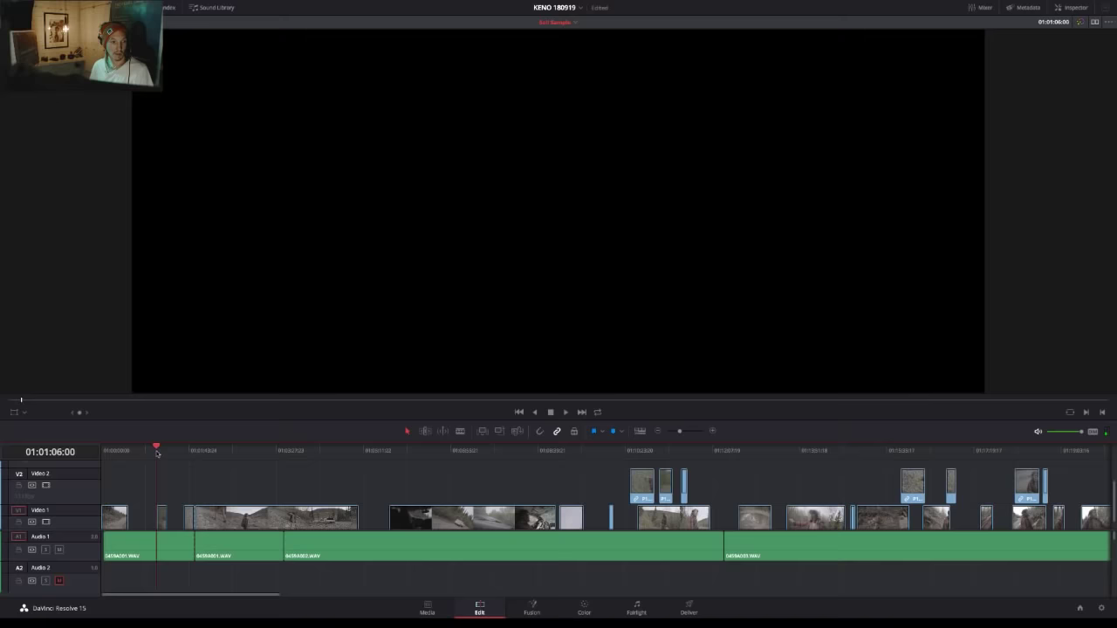
left_click(158, 451)
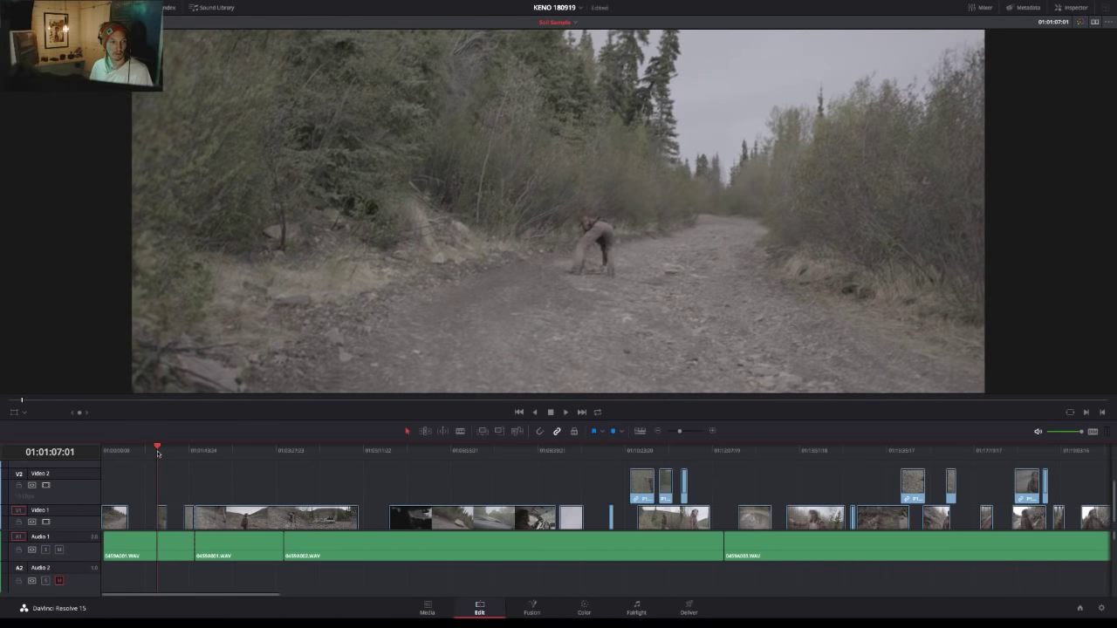
mouse_move(152, 515)
left_mouse_down()
mouse_move(179, 567)
mouse_move(171, 509)
left_mouse_up()
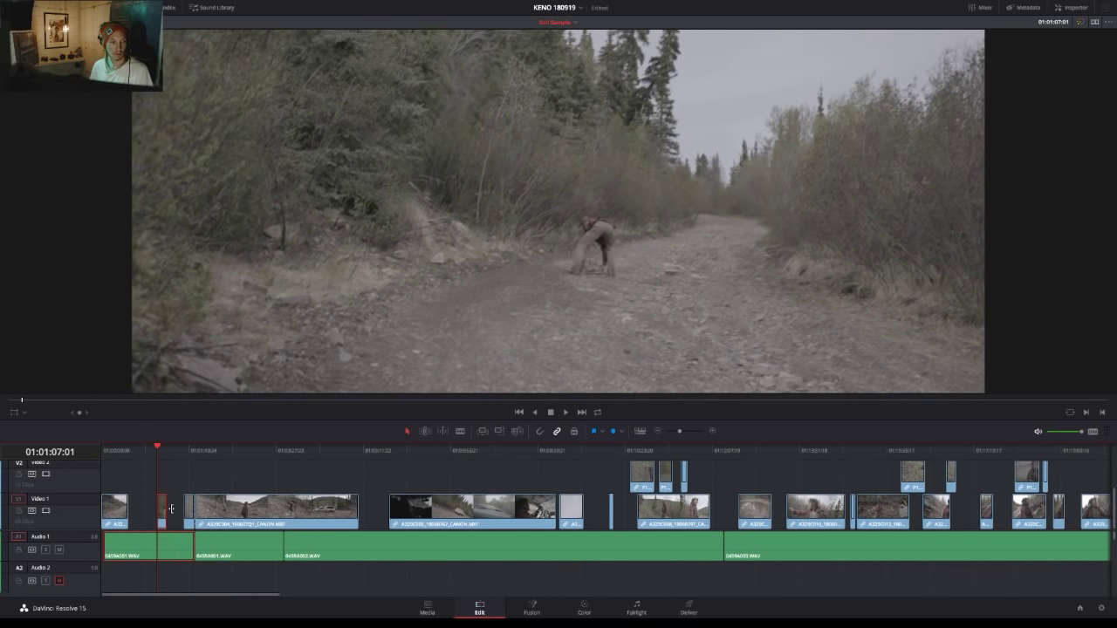
key("ctrl+b")
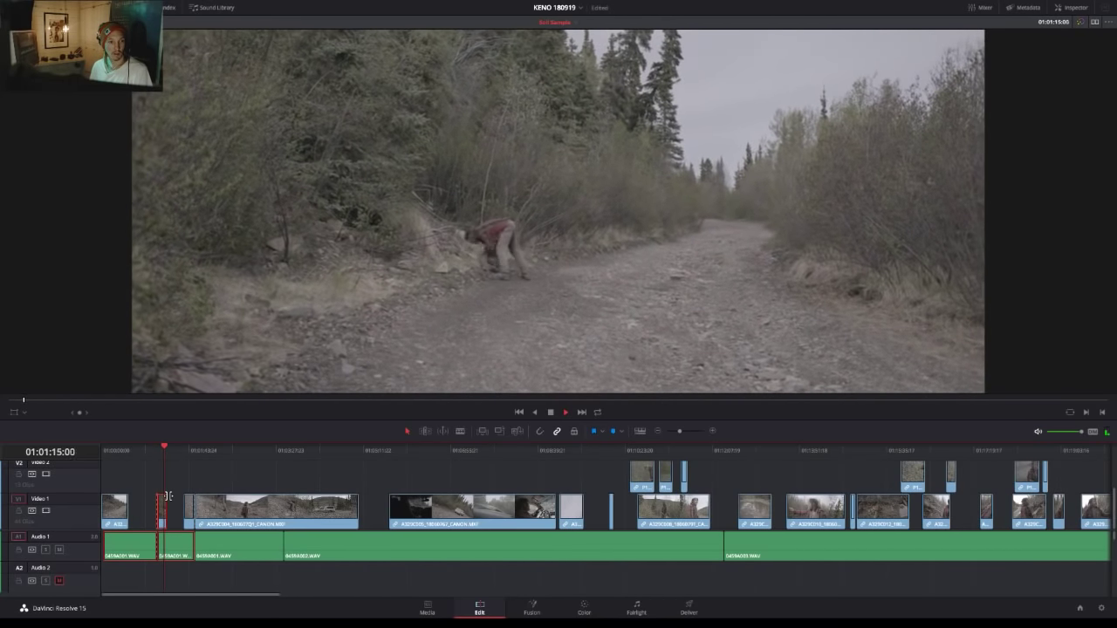
Step through the bending shot frame by frame and split it and its audio at 01:01:16:01.
key("space")
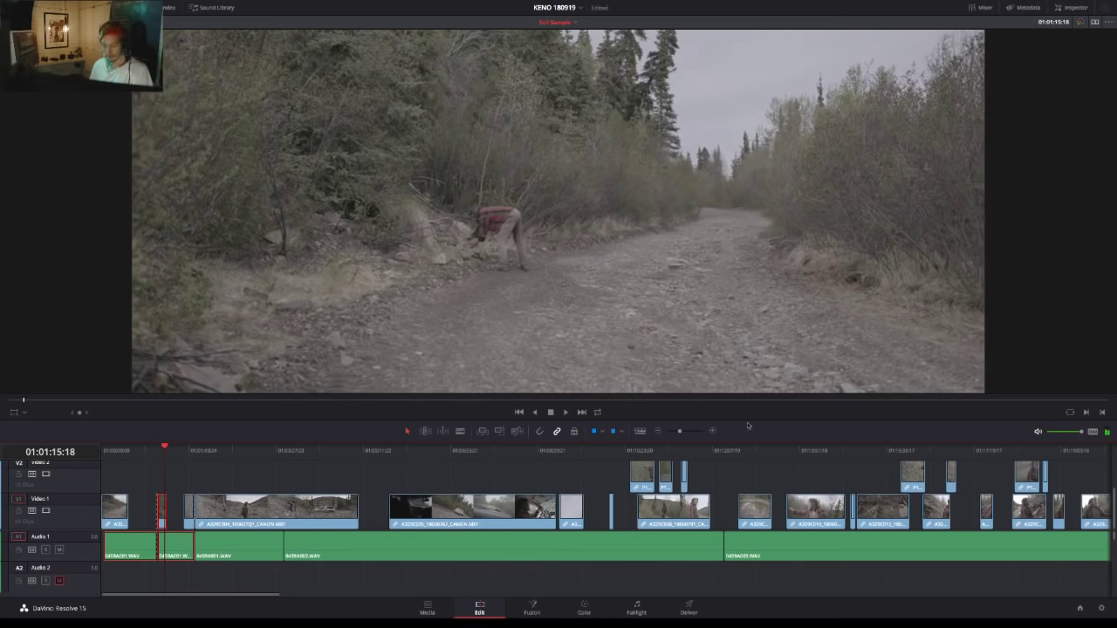
key("Right")
key("Right")
key("Right")
key("Right")
key("Right")
key("Right")
key("Right")
key("Right")
key("Right")
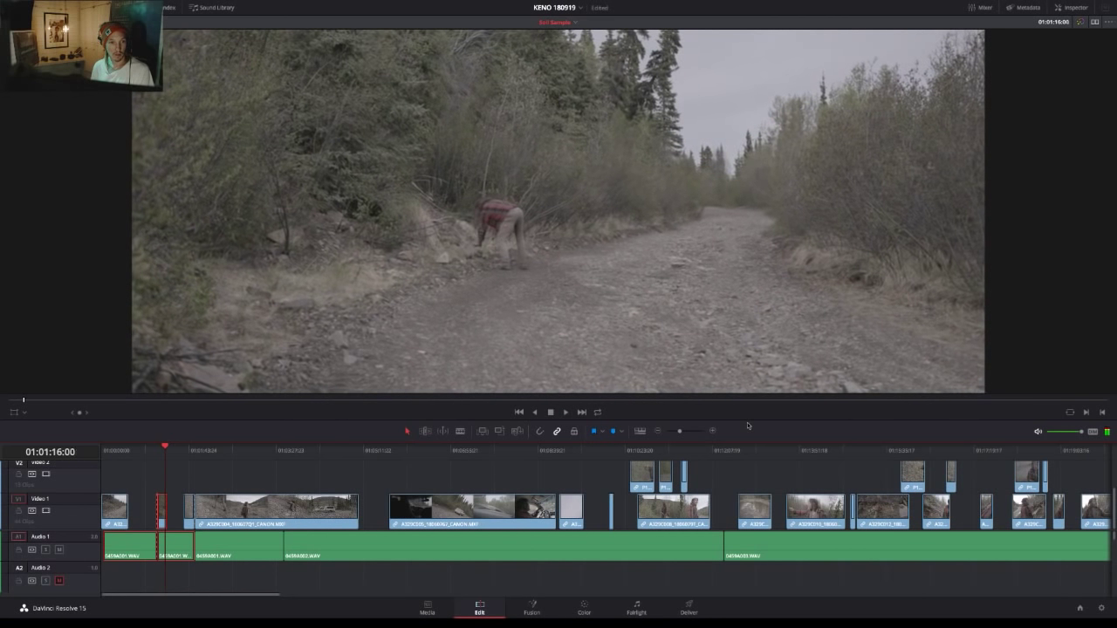
key("Left")
key("Left")
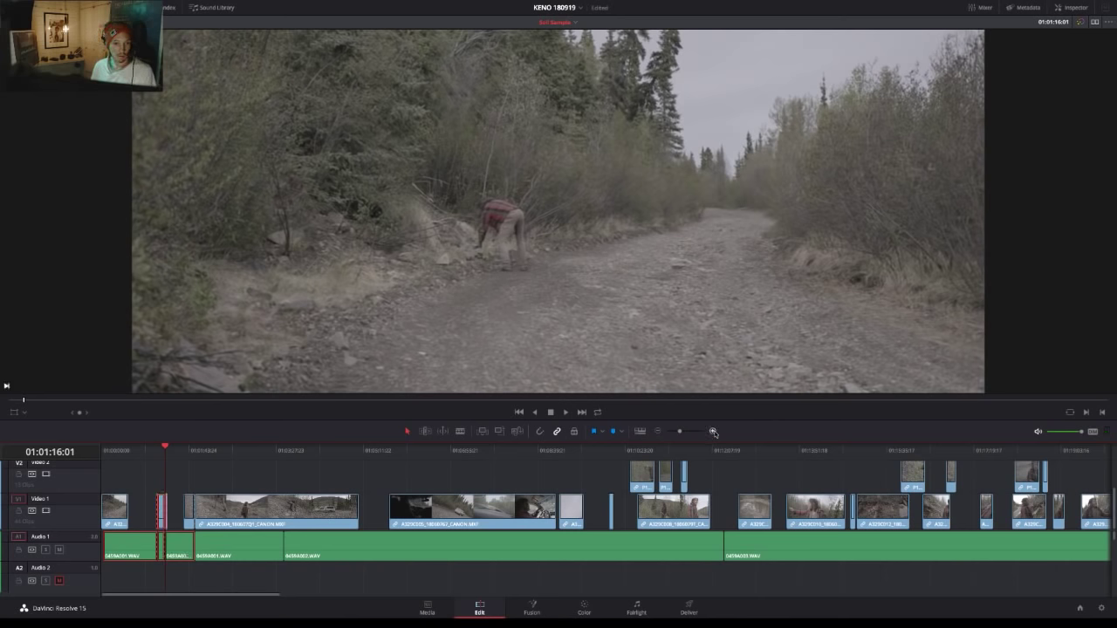
Delete the leftover video and audio between 01:01:16:01 and the following walking shot.
left_click(713, 431)
left_click(396, 529)
left_click_drag(357, 545, 359, 506)
key("Delete")
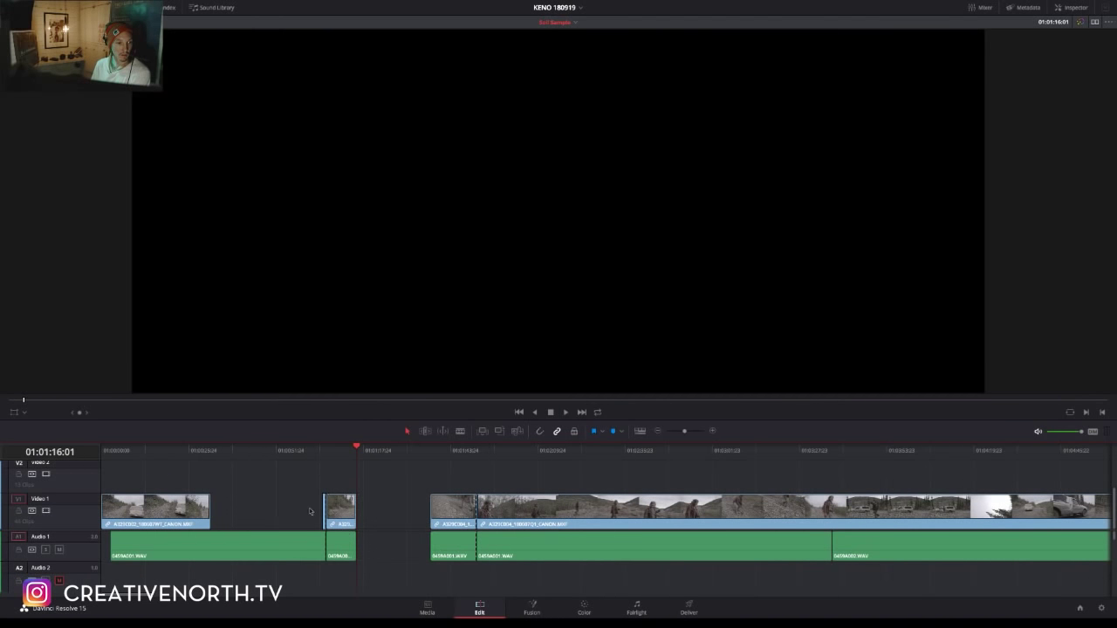
Split the audio at the end of the rocky road shot and remove everything up to the bending shot, closing the gap.
left_click_drag(207, 448, 212, 449)
key("ctrl+b")
left_click_drag(231, 493, 309, 553)
key("Delete")
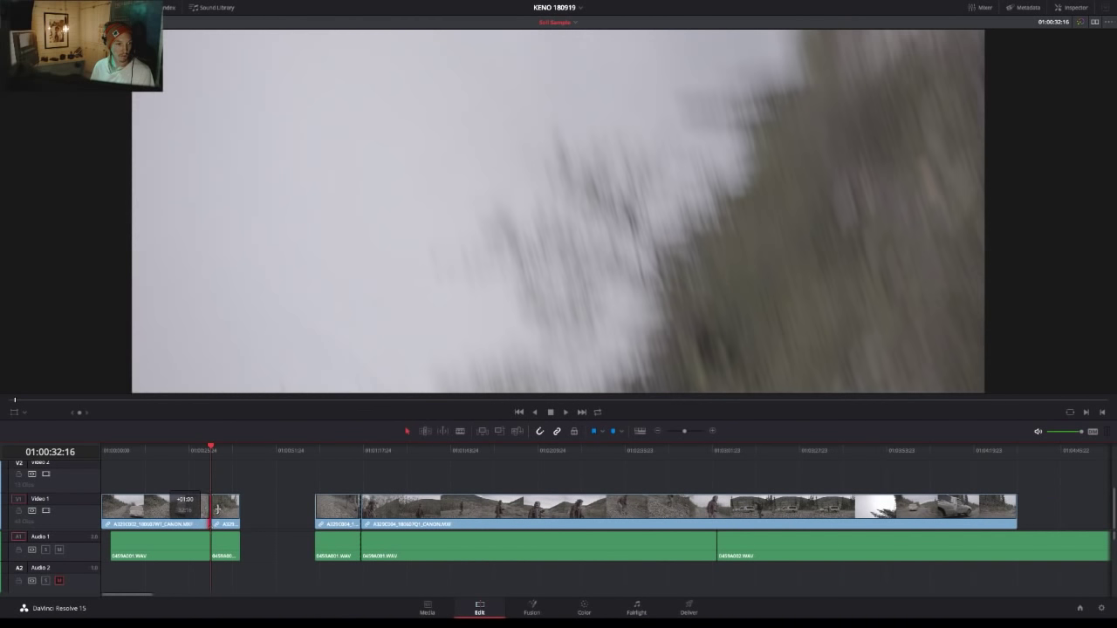
Close the gap between the bending shot and the walking shot that follows it.
left_click(258, 550)
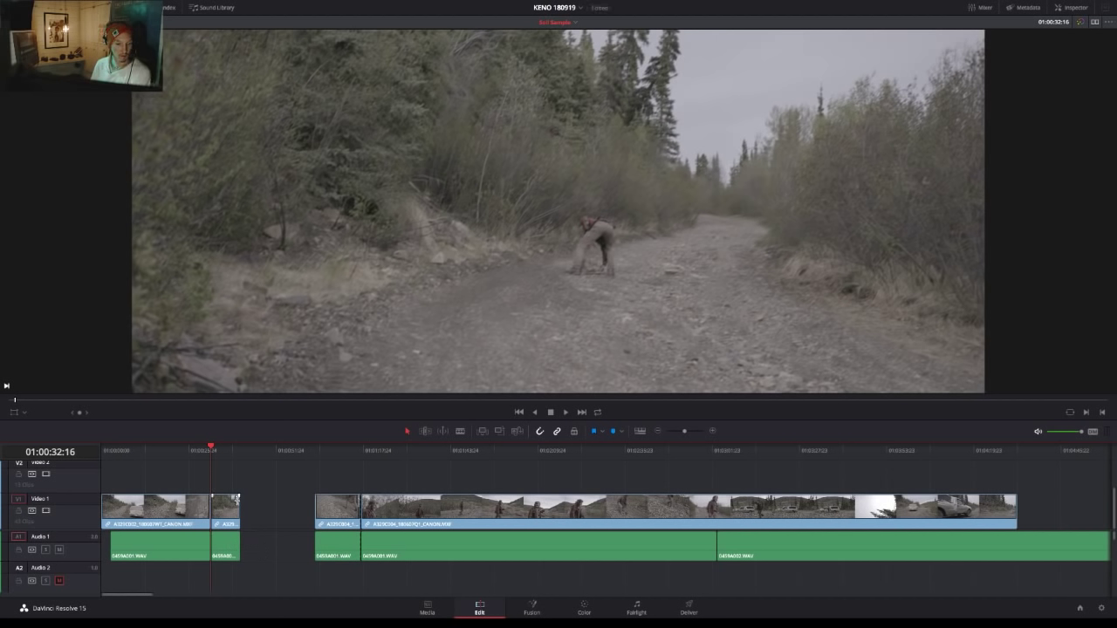
left_click(273, 508)
key("Delete")
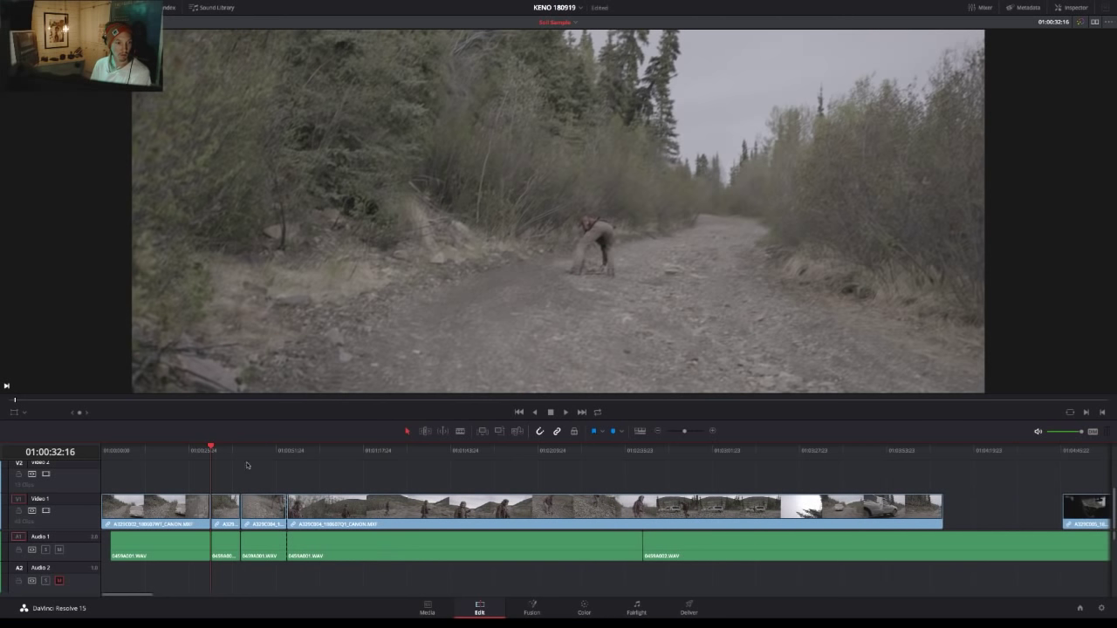
Trim the start of the walking boots shot and its audio to 01:00:42:21, close the gap and play on.
left_click(226, 448)
key("space")
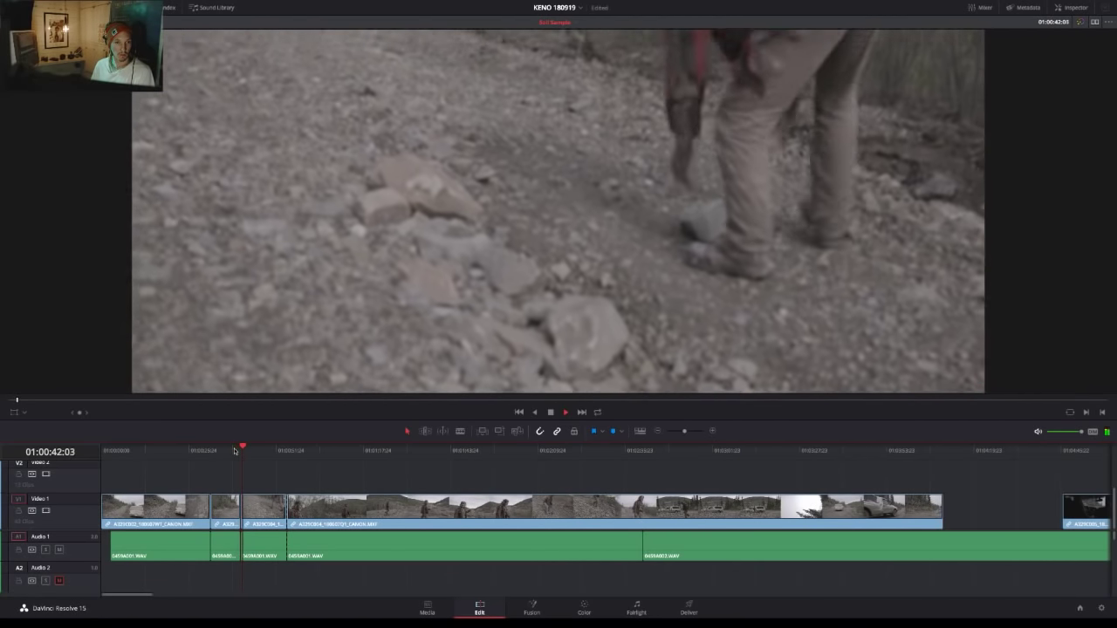
left_click(249, 542)
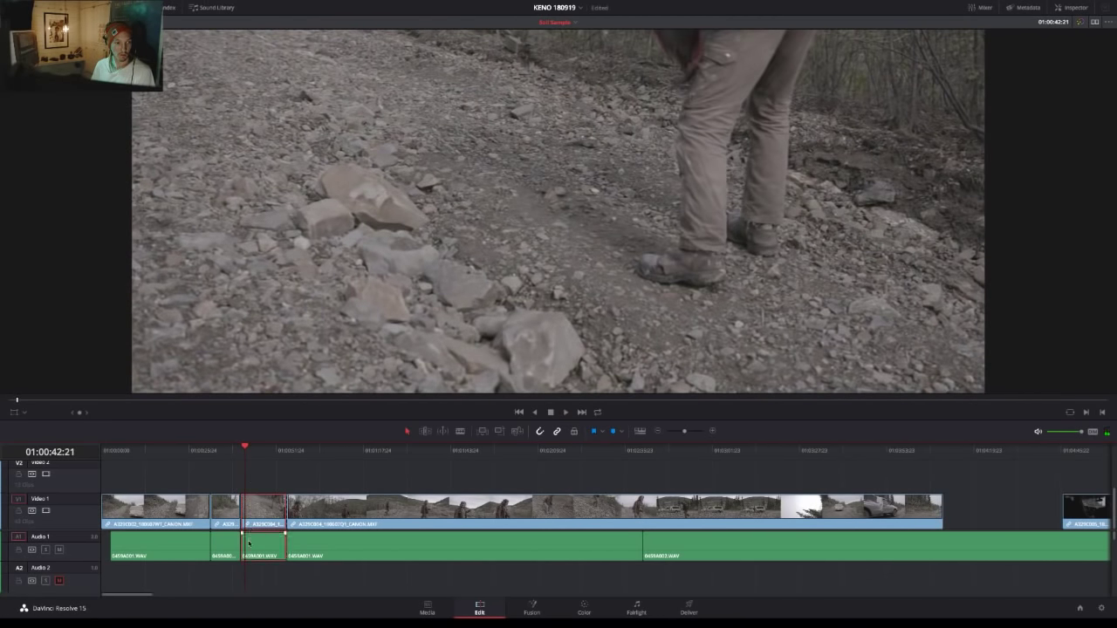
key("space")
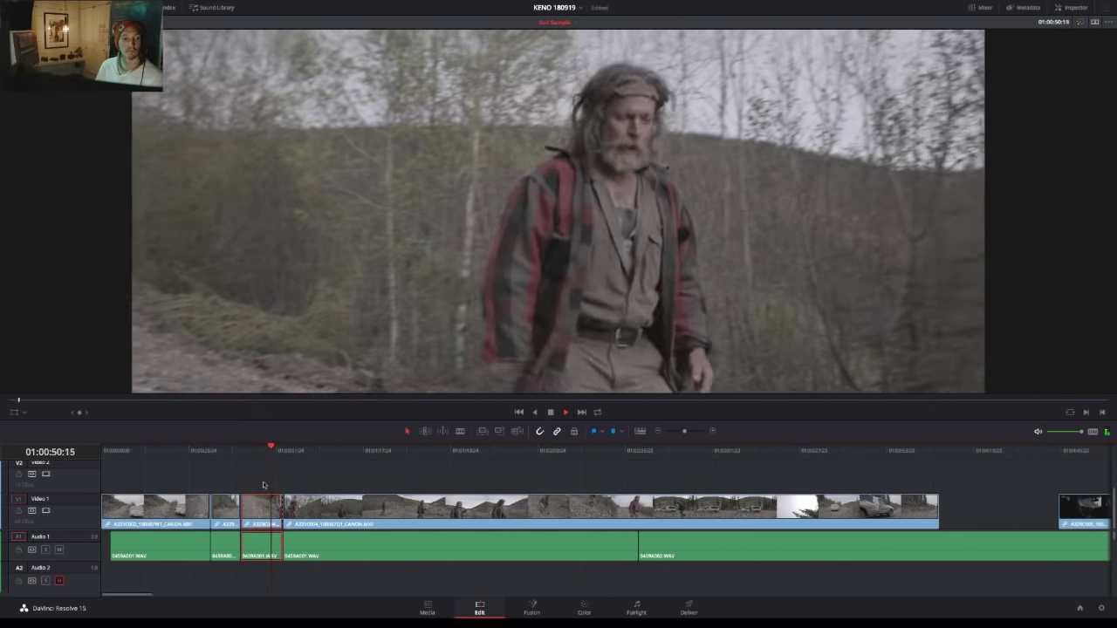
scroll(263, 560, "down", 1)
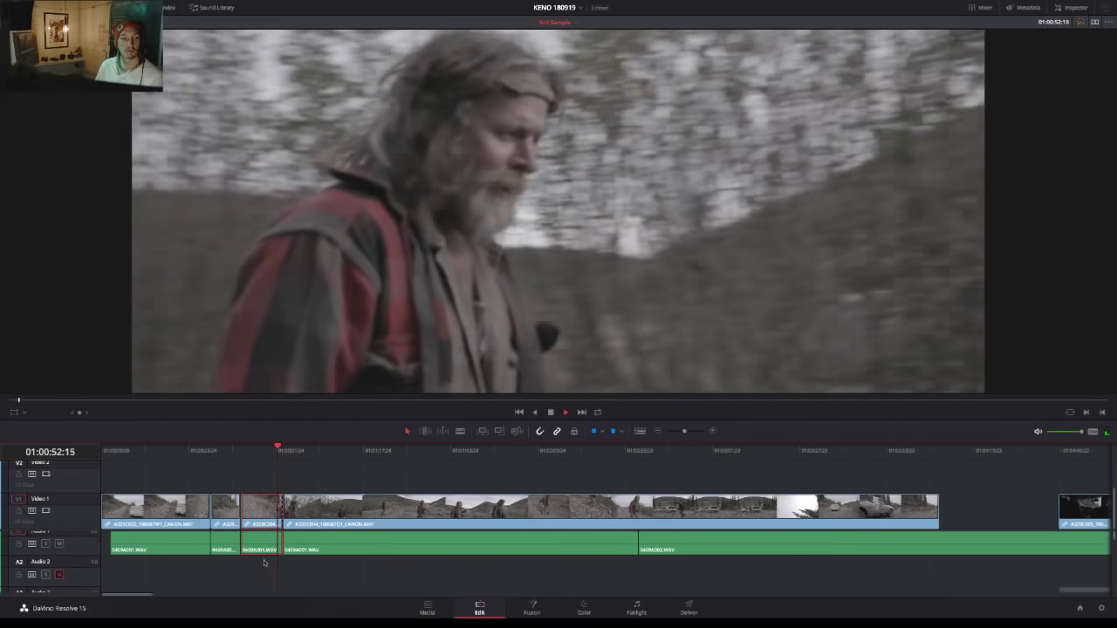
Move the opening truck shot and its audio behind the two short shots, and trim its start to where its audio begins, at 01:00:21:02.
key("space")
left_click_drag(155, 453, 129, 457)
left_click(162, 513)
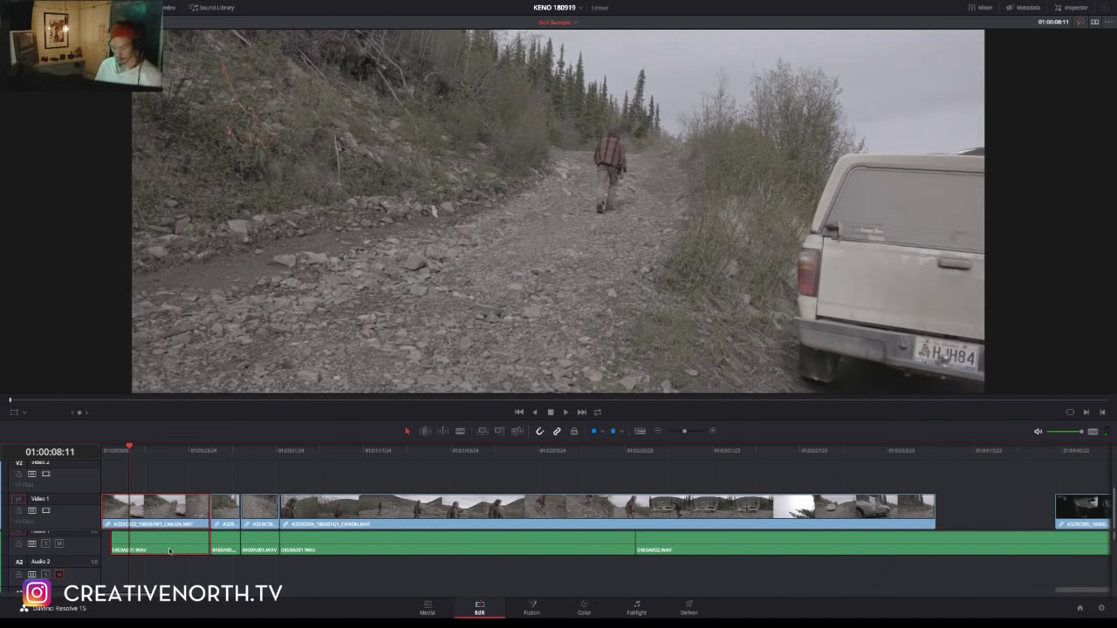
key("BackSpace")
left_click_drag(204, 485, 262, 553)
left_click_drag(212, 524, 101, 529)
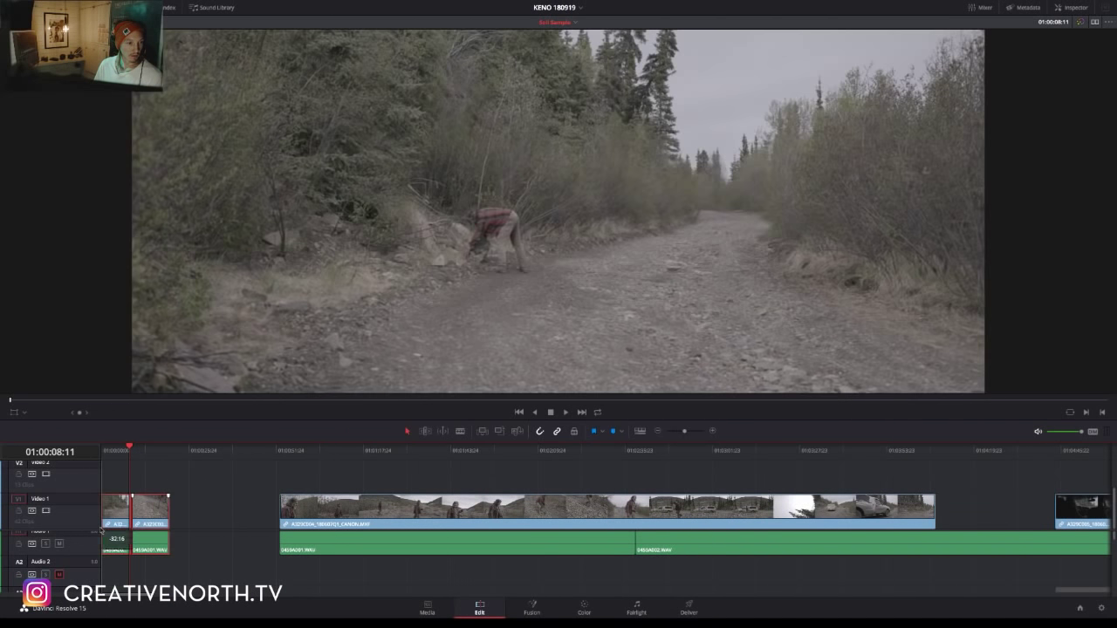
left_click(170, 452)
key("ctrl+z")
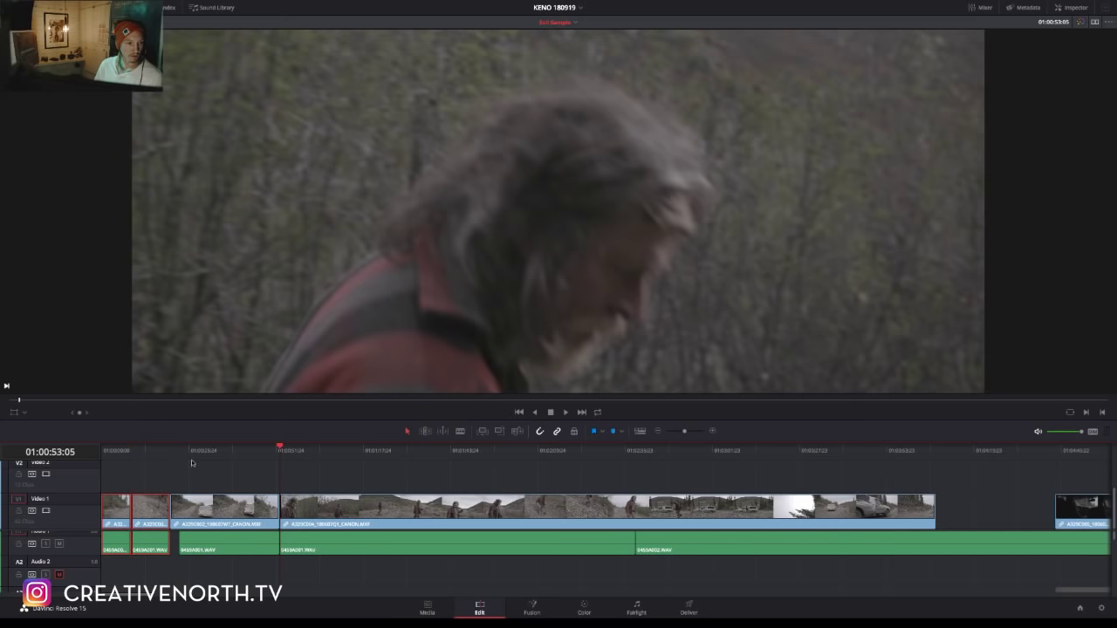
key("space")
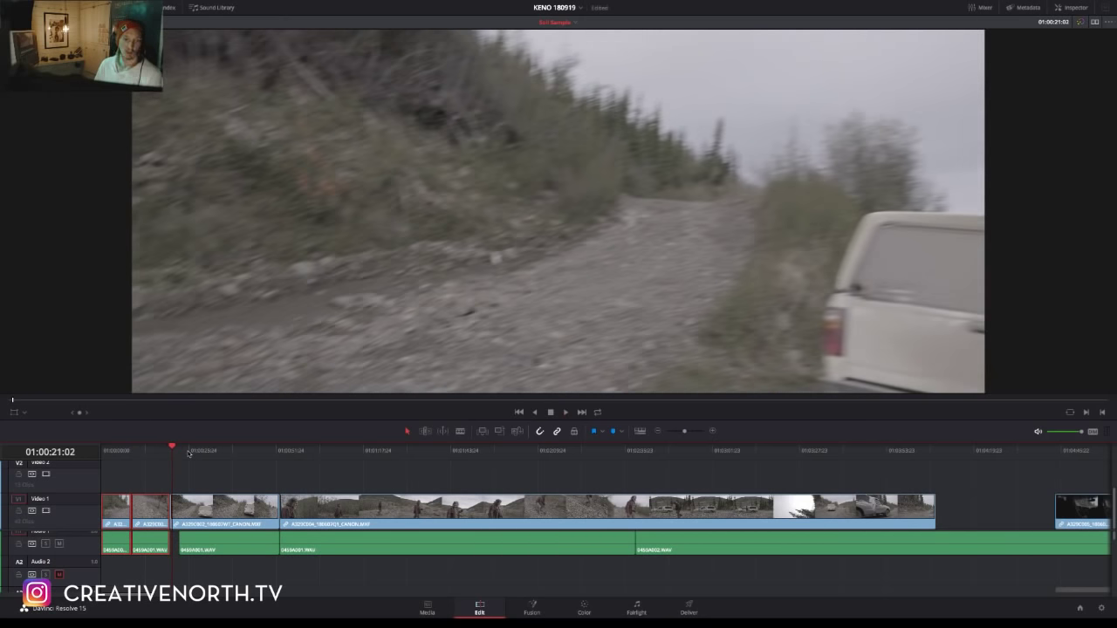
left_click_drag(172, 515, 208, 522)
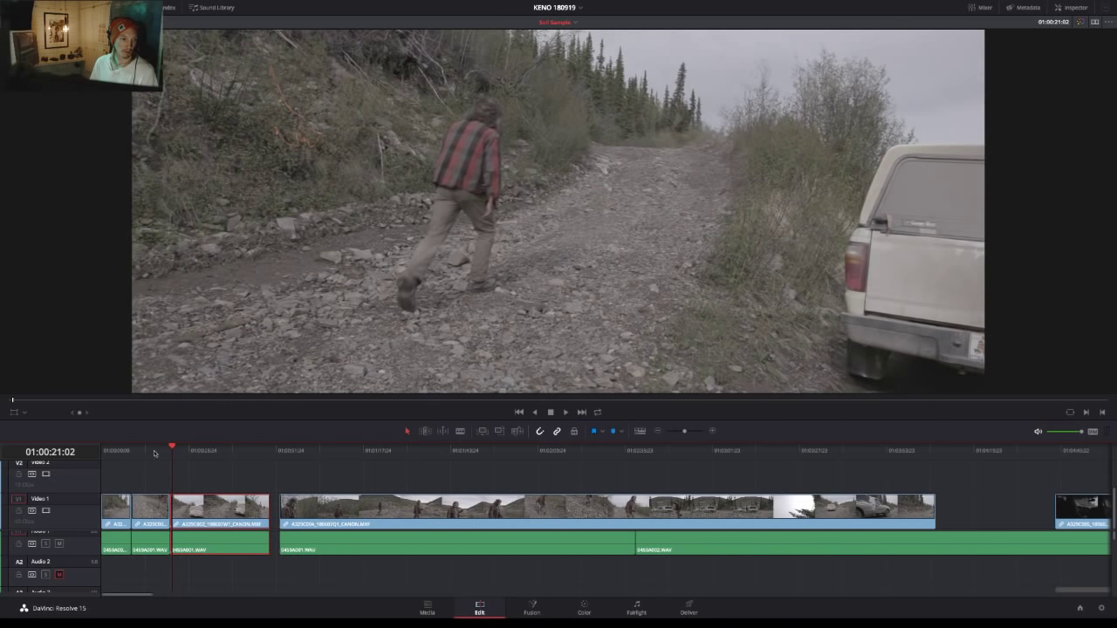
Play the new order from 01:00:16:19 and split the truck shot and its audio at 01:00:35:11.
left_click(157, 451)
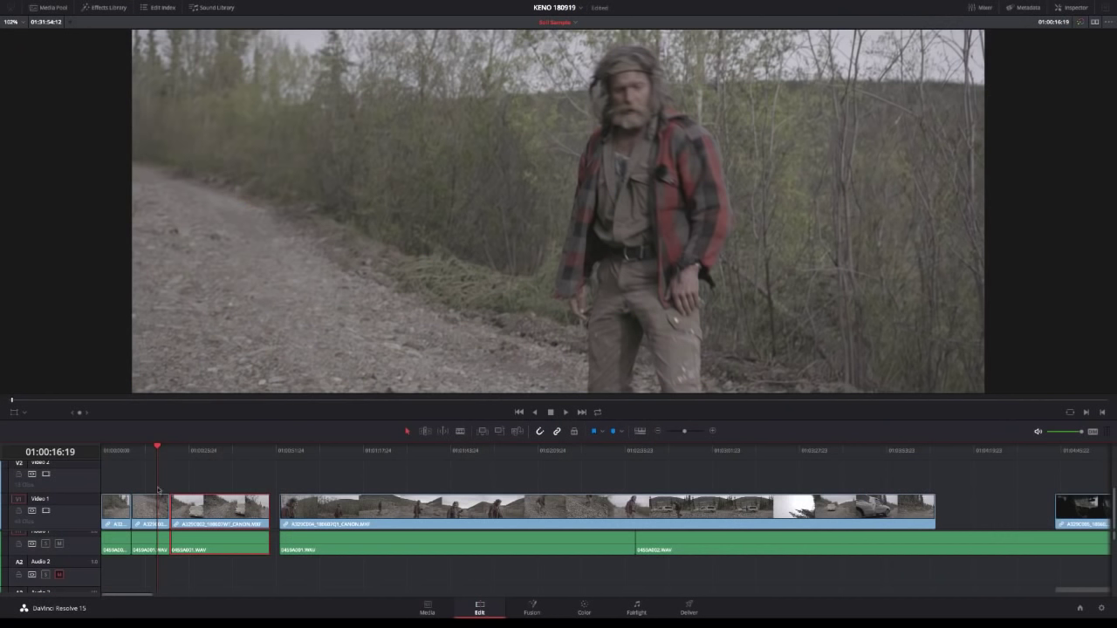
left_click(210, 483)
key("space")
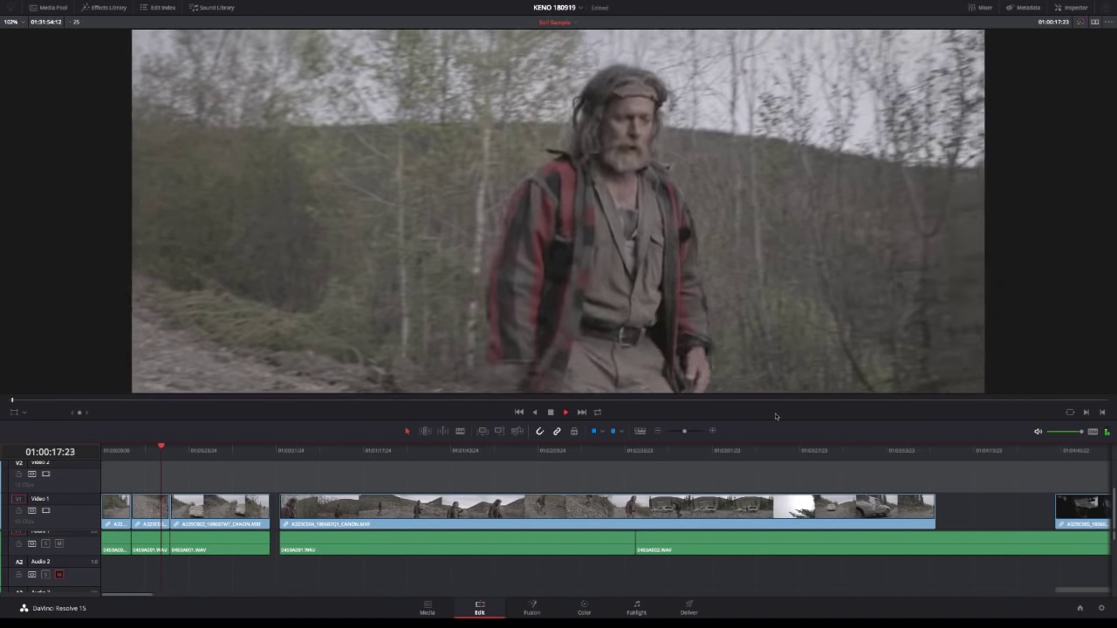
left_click(710, 431)
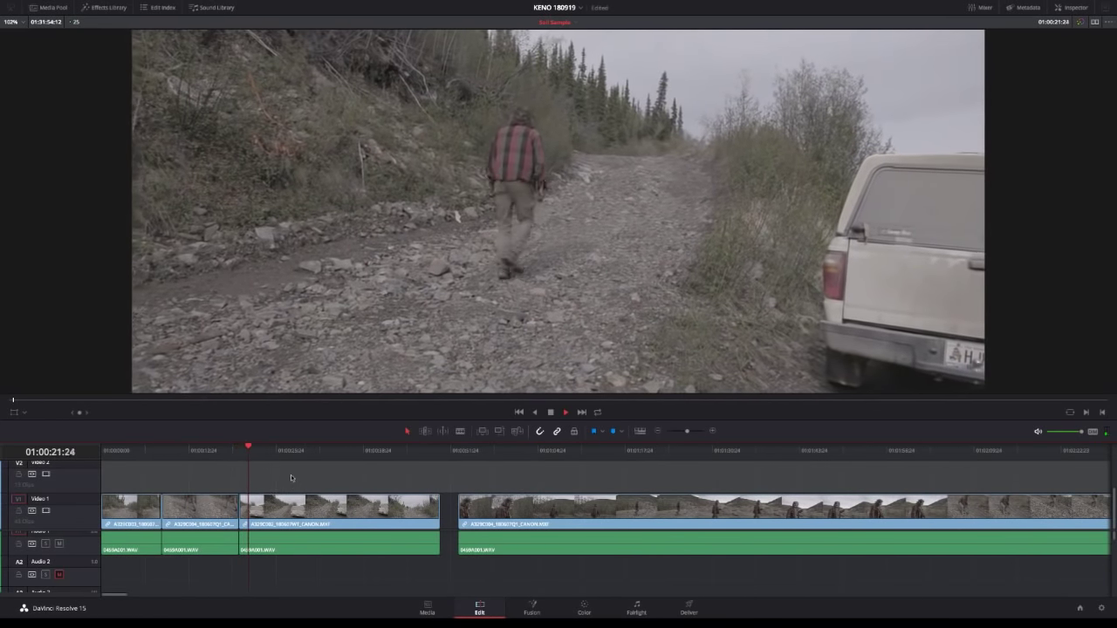
left_click(311, 548)
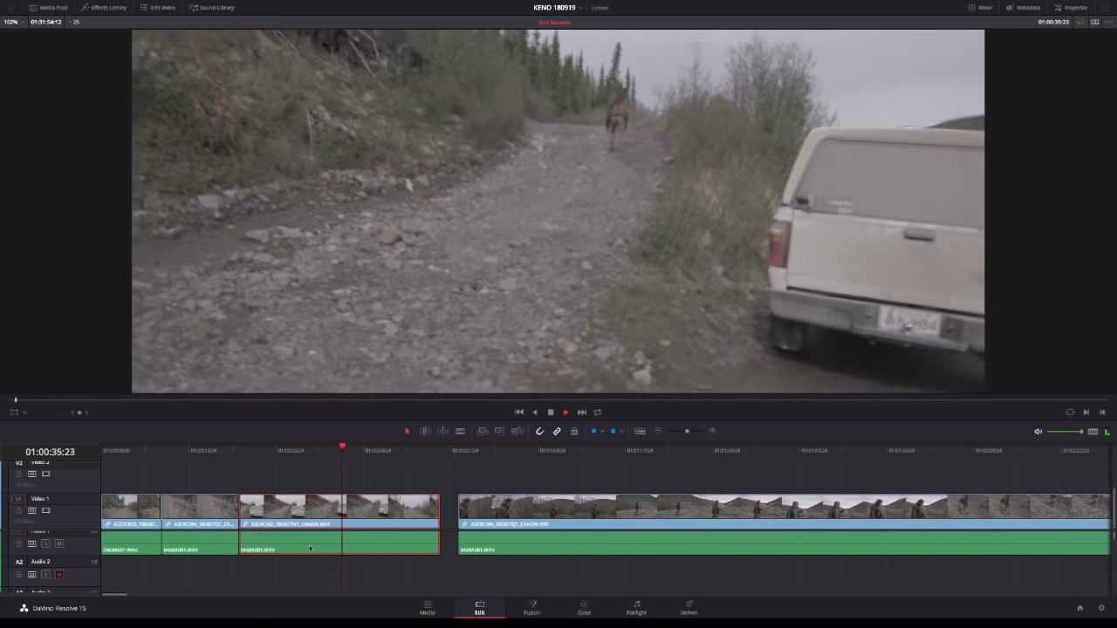
key("j")
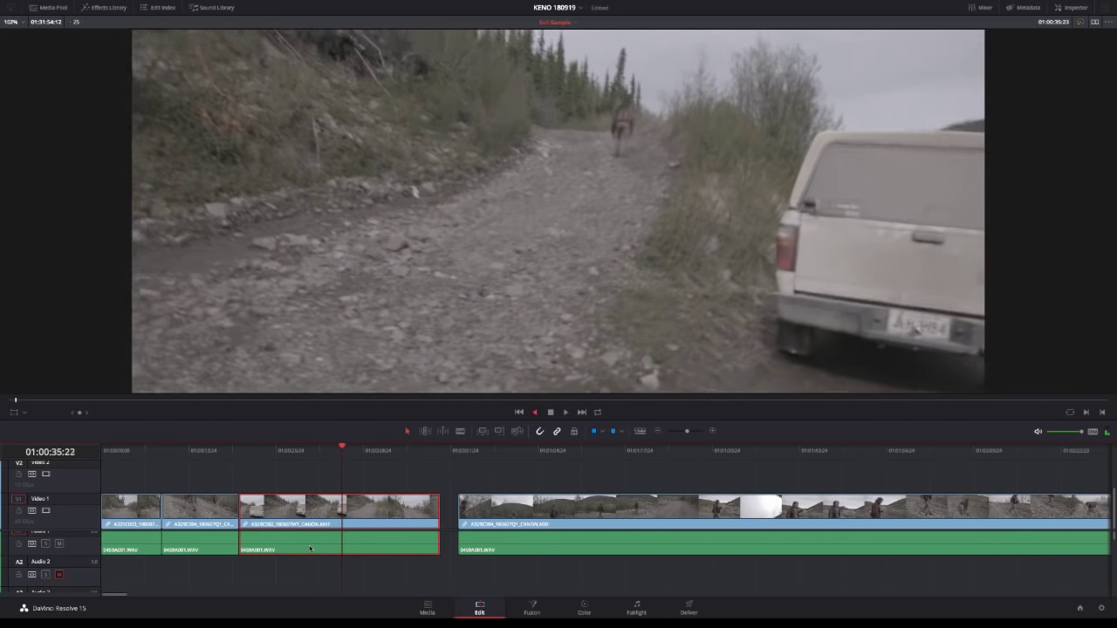
key("ctrl+b")
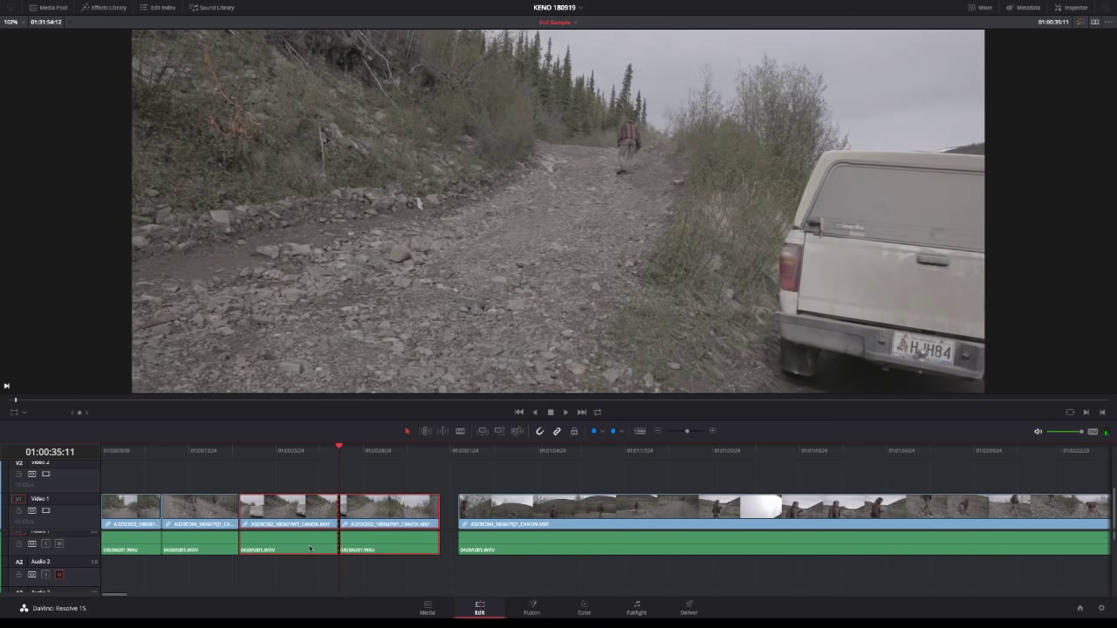
Play on into the second part of the truck shot and ripple trim its start to skip the walk uphill.
key("l")
key("l")
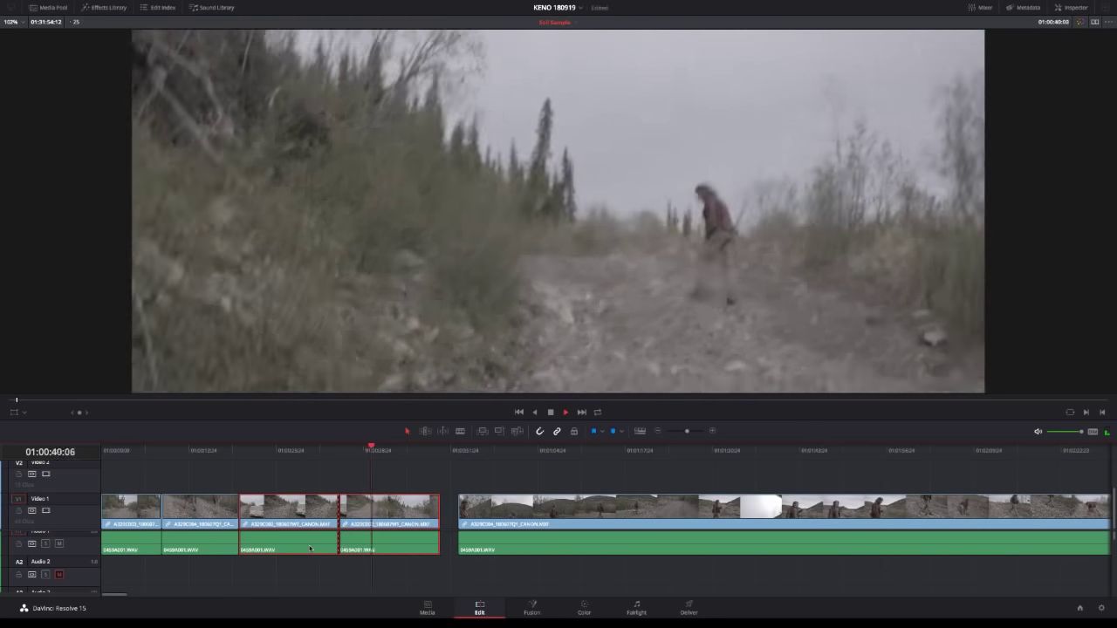
key("ctrl+shift+]")
key("Up")
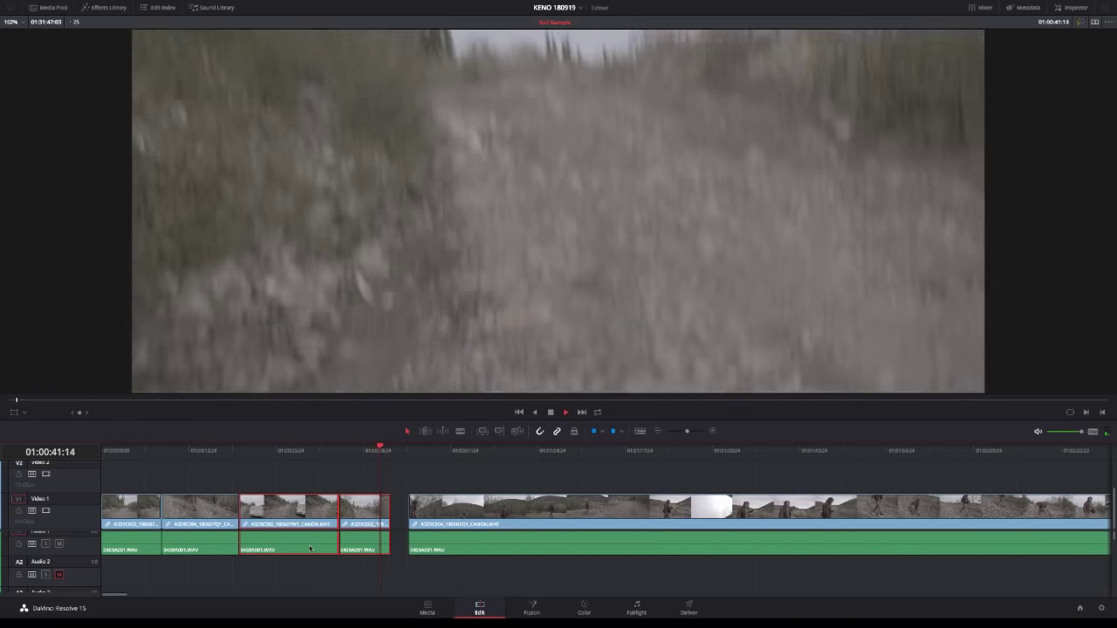
Trim the end of the truck shot's second part to 01:00:40:21 and close the gap before the following walking shot.
key("space")
key("j")
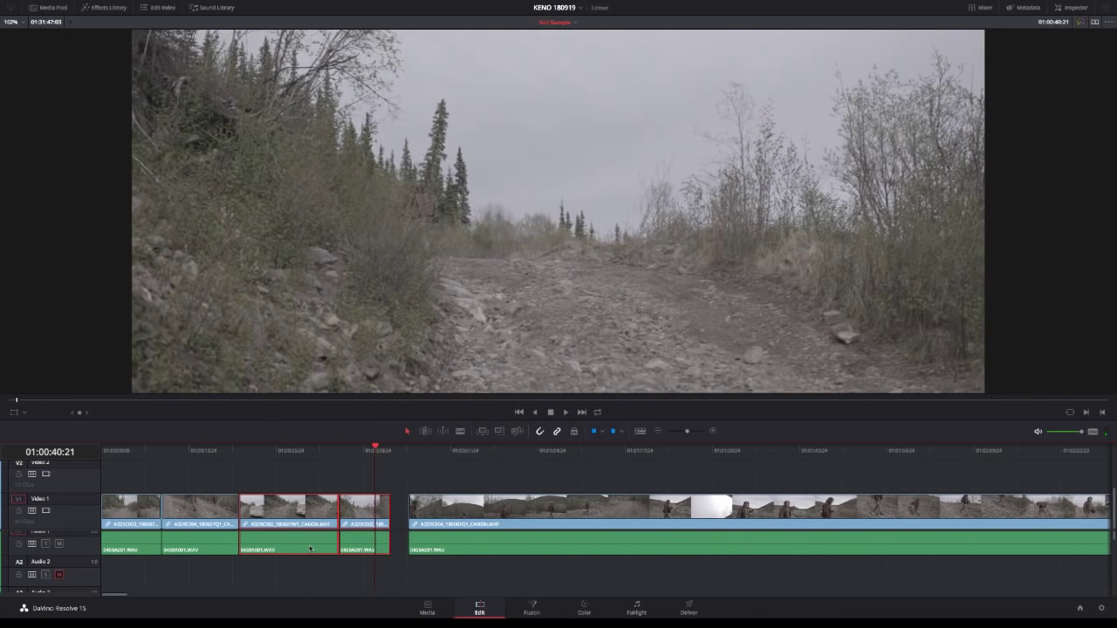
key("shift+bracketright")
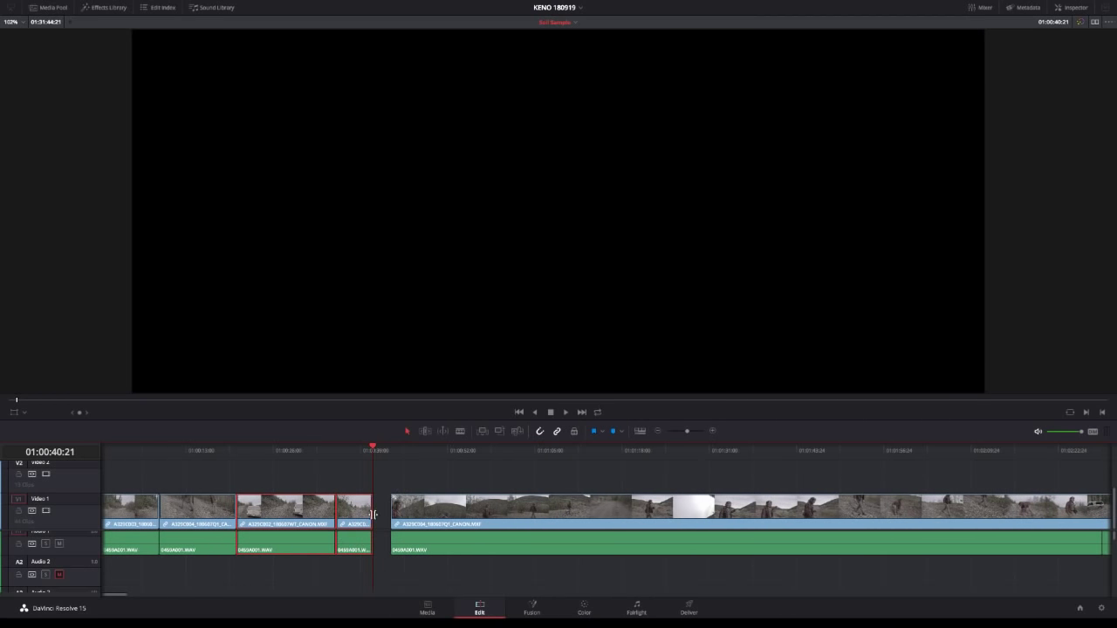
left_click(381, 513)
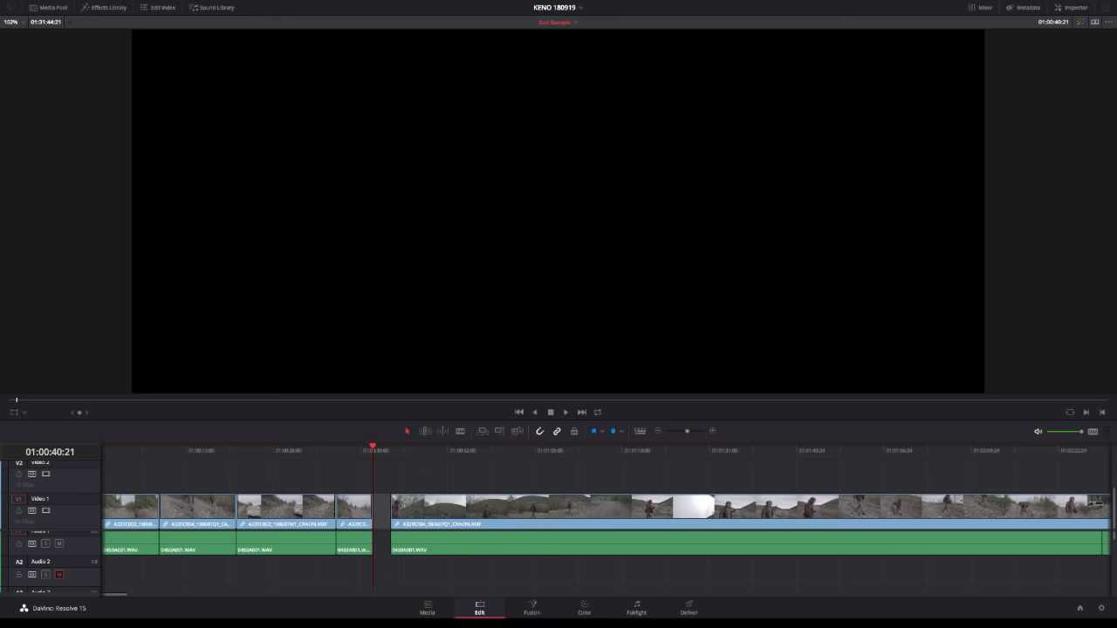
left_click(381, 515)
key("BackSpace")
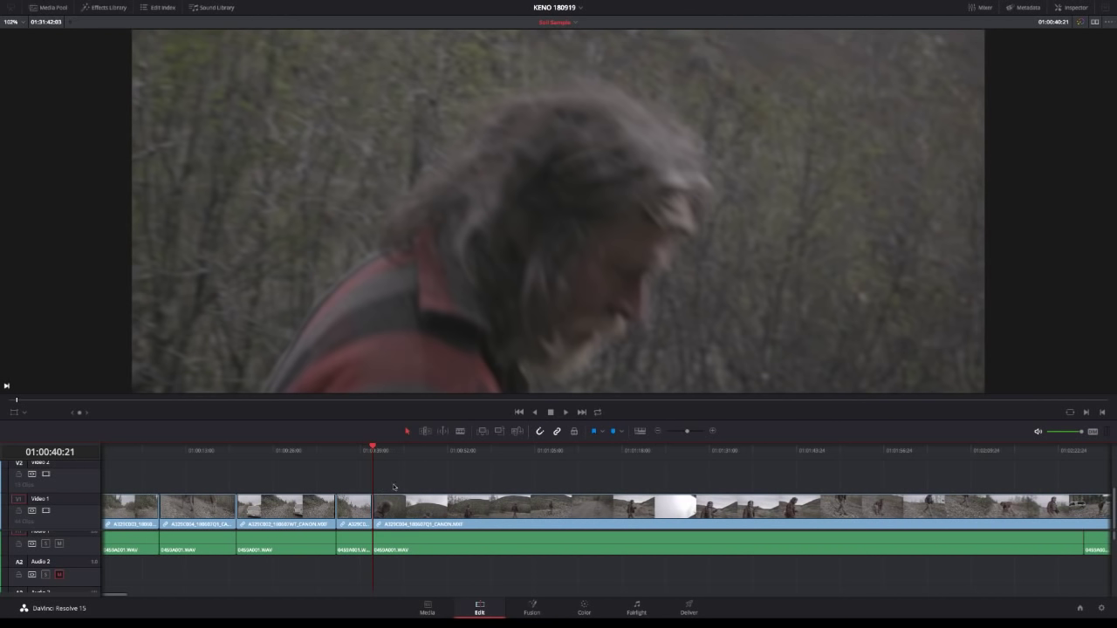
Split the long walking shot and its audio at about 01:01:06 and ripple trim the second part's start to about 01:01:11.
left_click(398, 546)
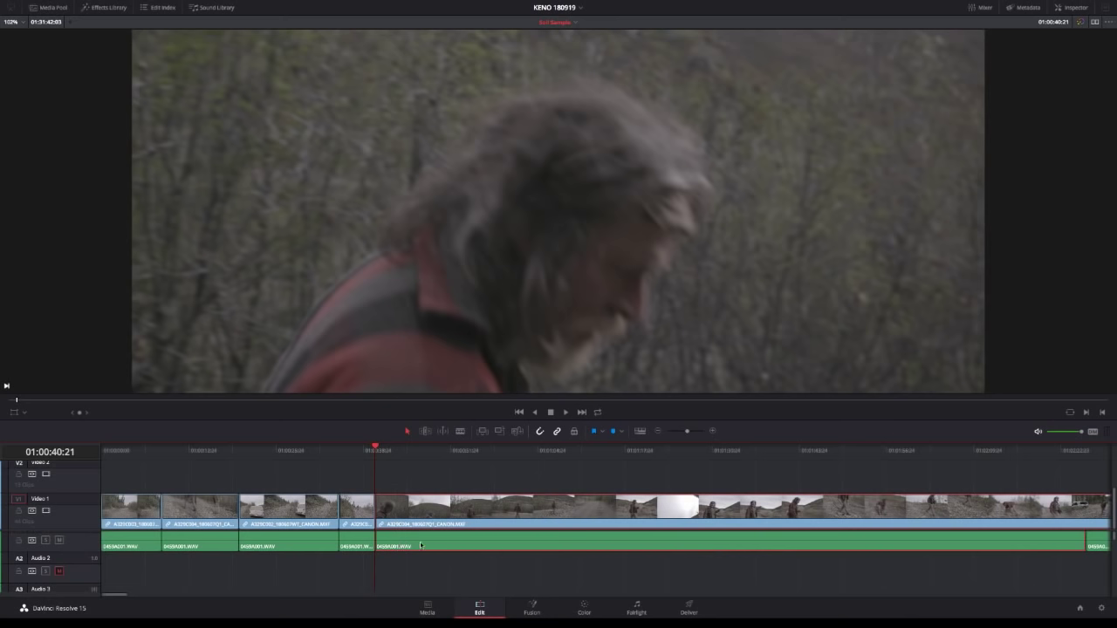
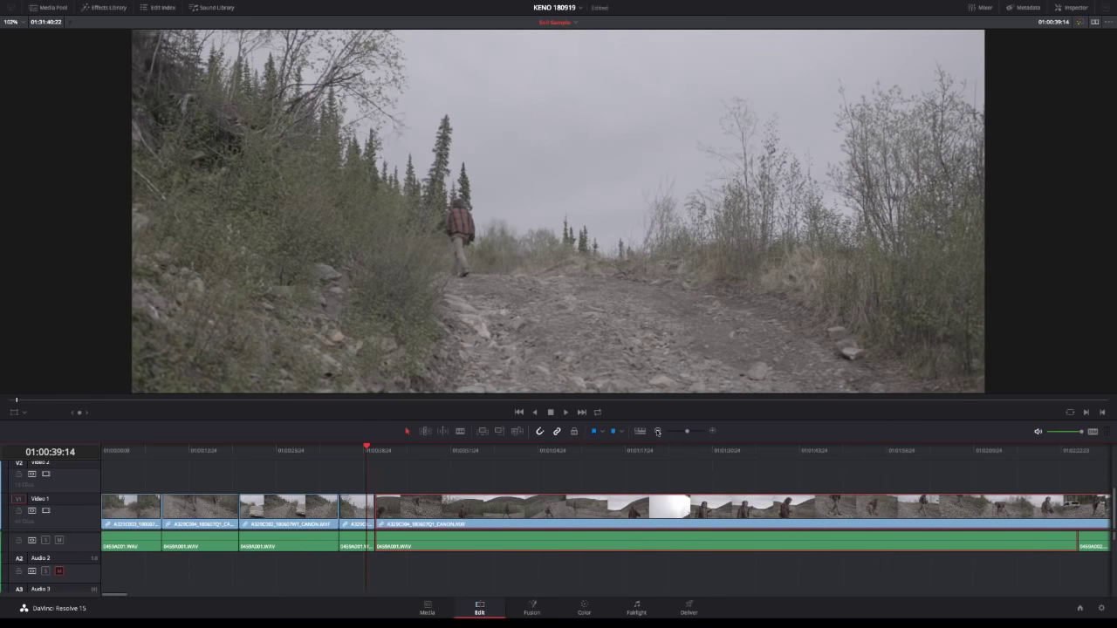
key("space")
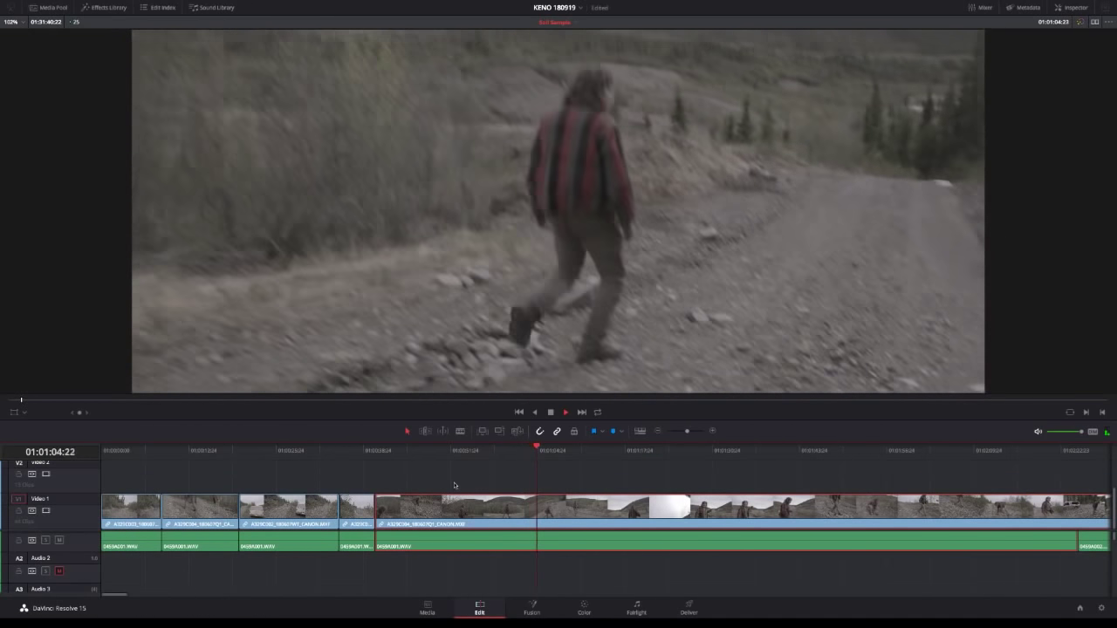
key("ctrl+backslash")
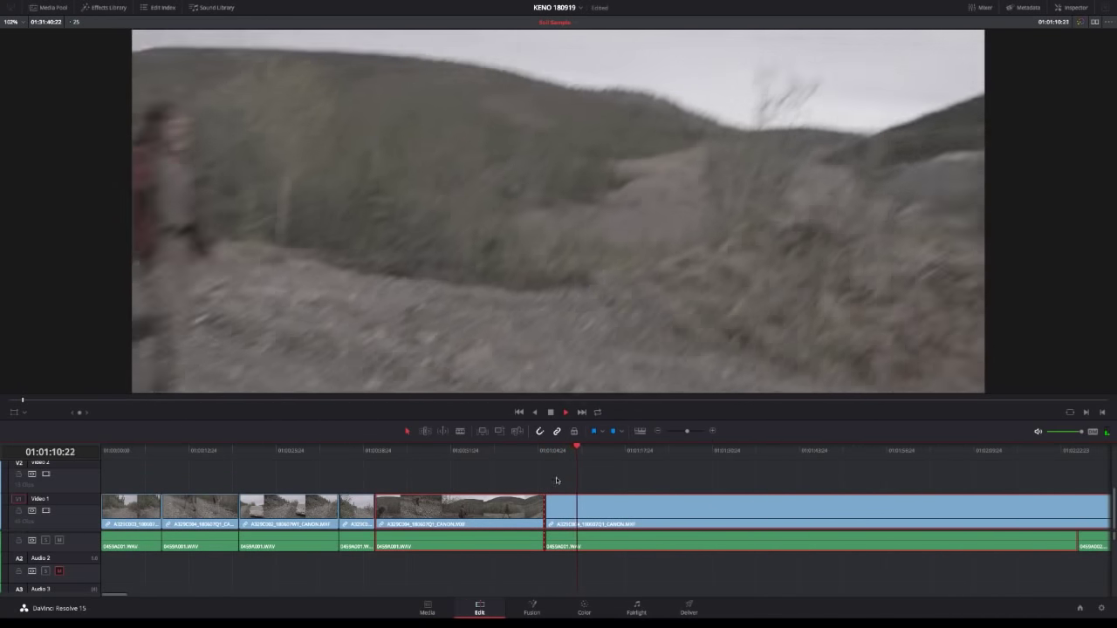
key("space")
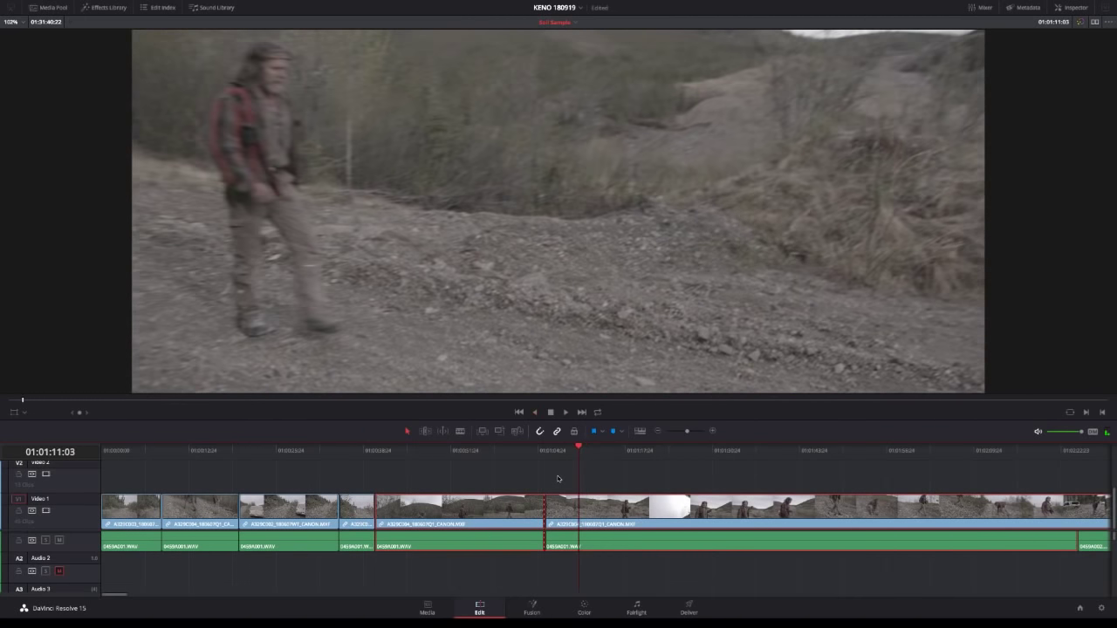
key("space")
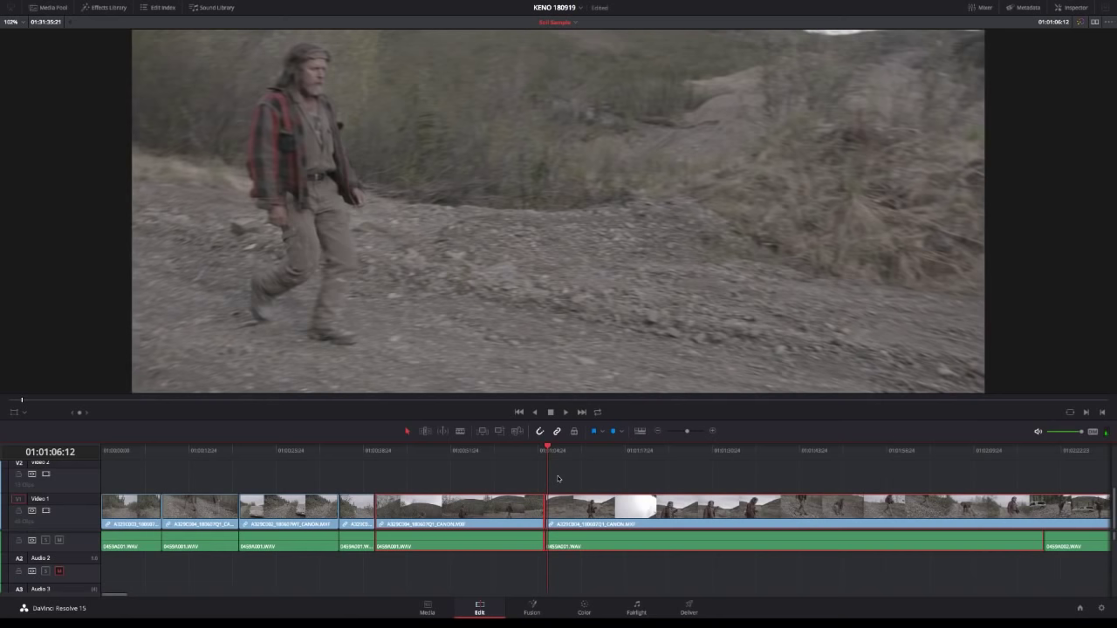
Split the walking shot again at about 01:01:12:21 and ripple trim the remainder's start to 01:01:18:20, cutting out the camera swing.
key("space")
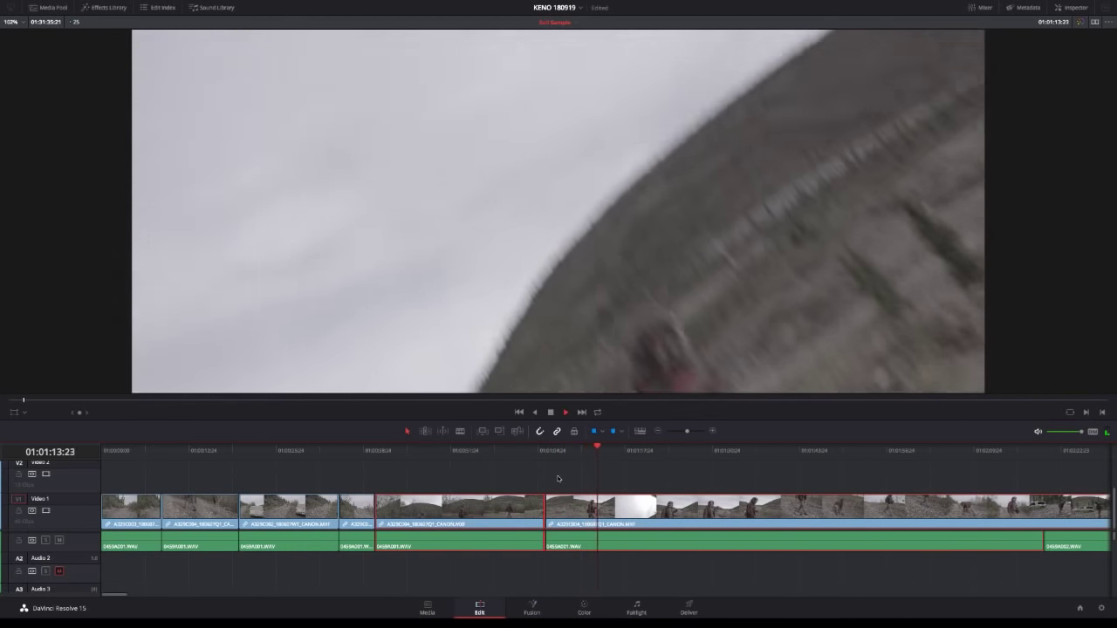
key("space")
key("j")
key("k")
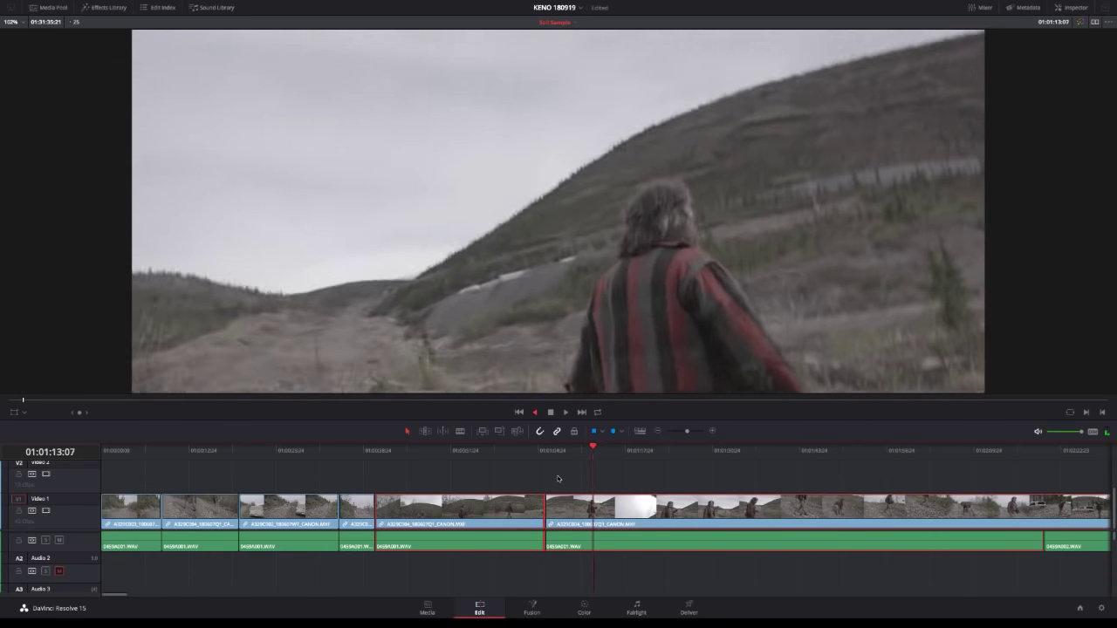
key("j")
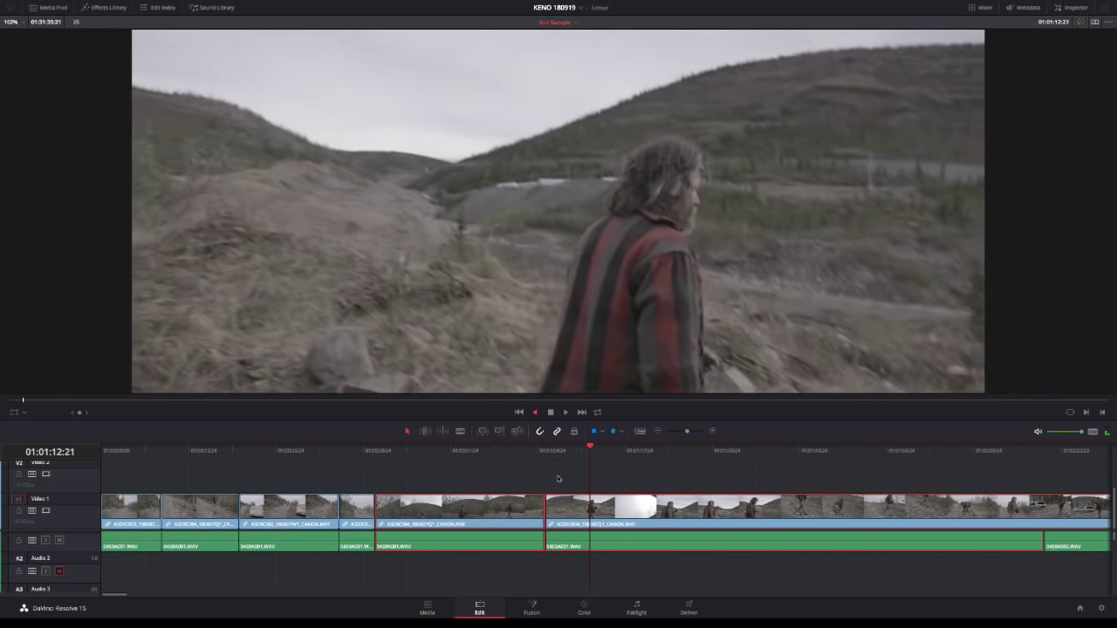
key("ctrl+b")
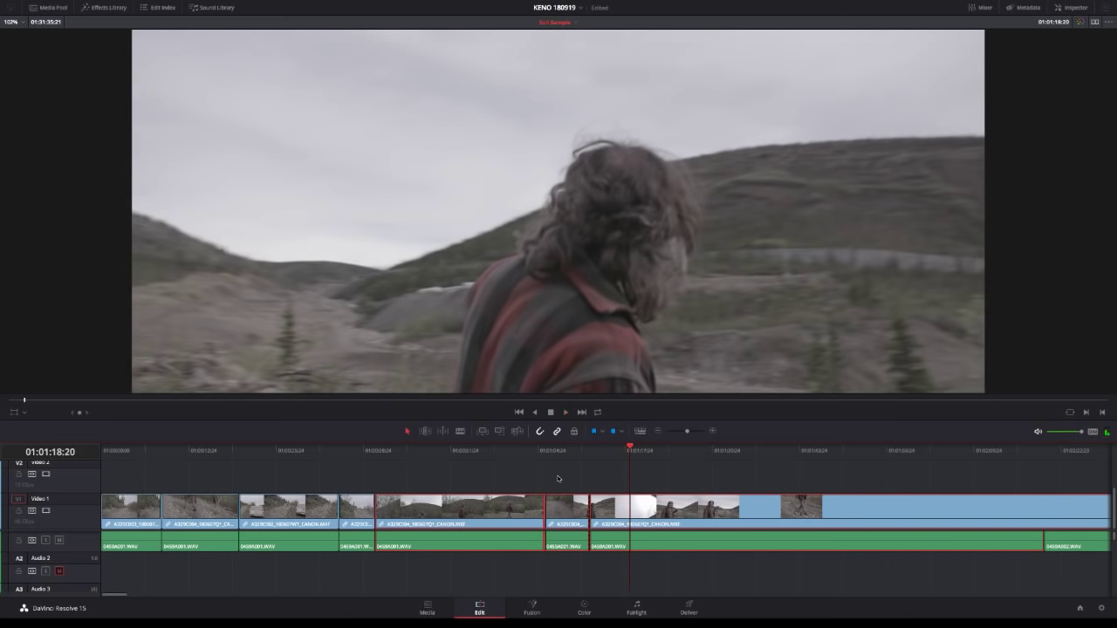
key("ctrl+shift+bracketleft")
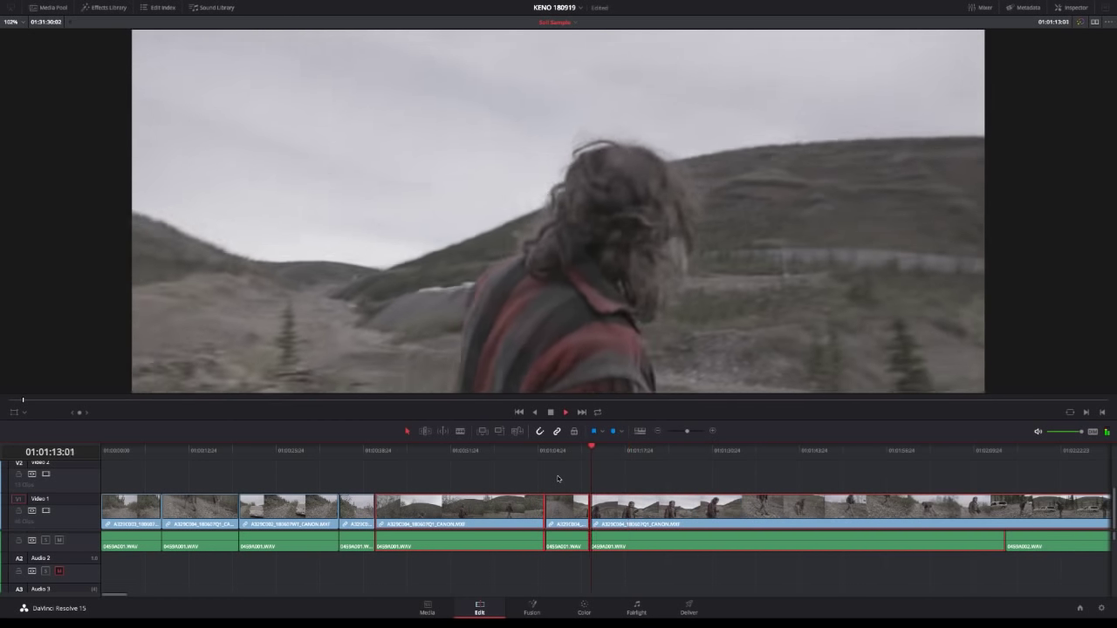
Split the last walking shot at 01:01:39:14 and set the clip color of the part before the cut to Purple.
key("space")
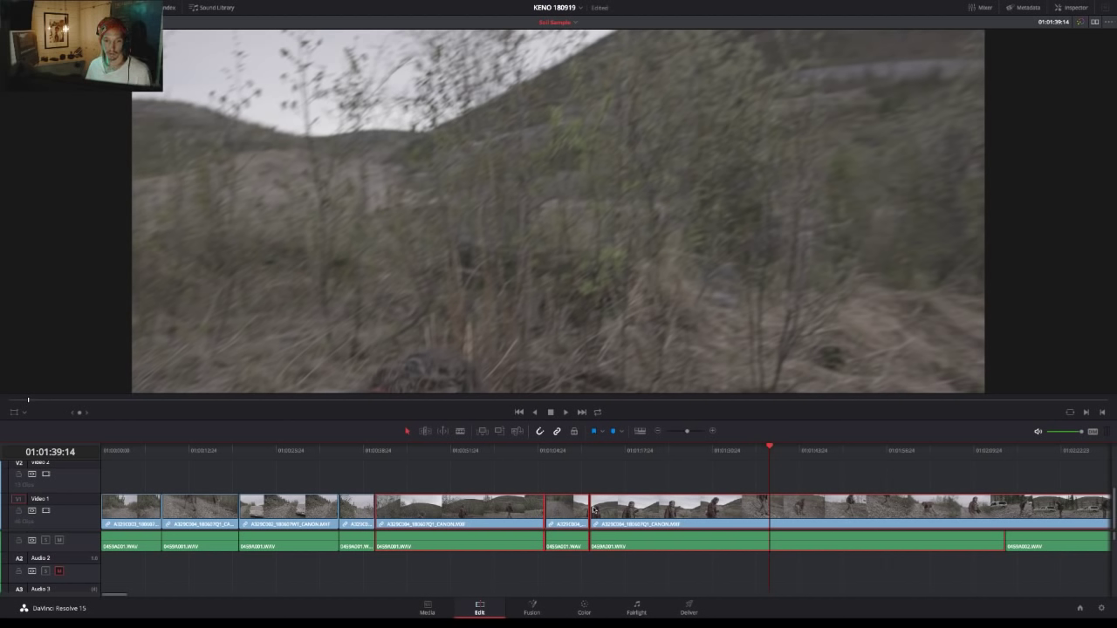
left_click(750, 521)
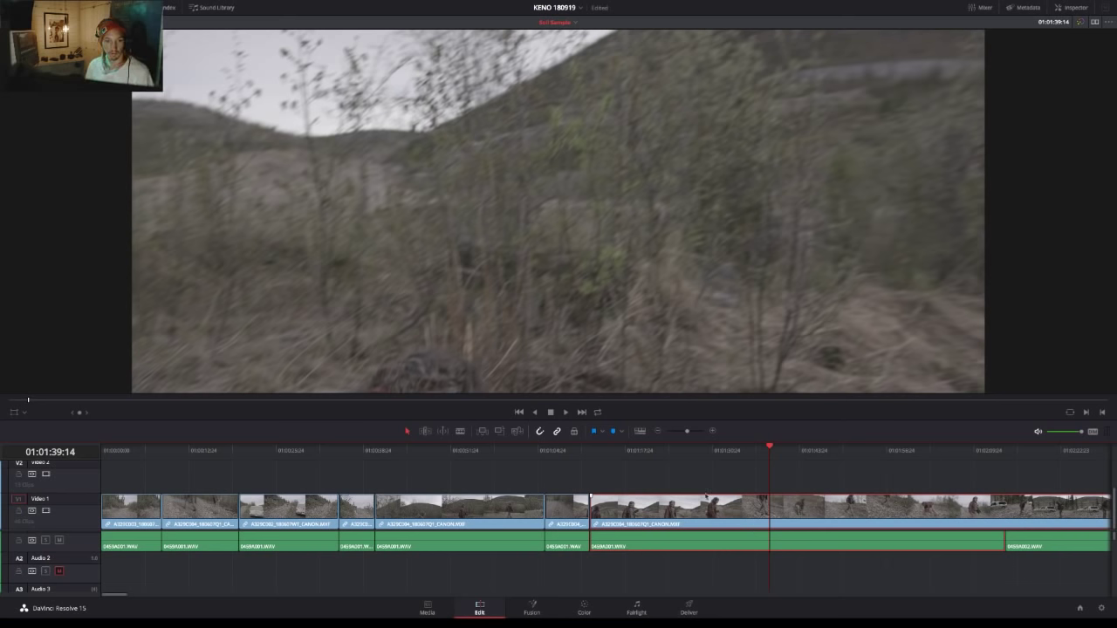
key("ctrl+b")
right_click(714, 513)
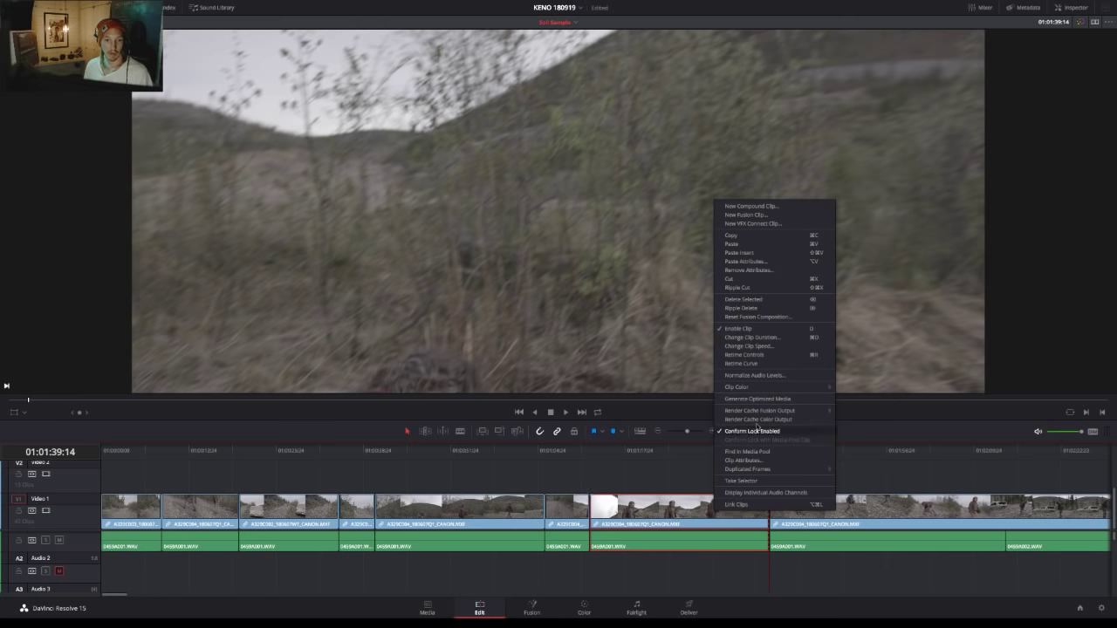
mouse_move(774, 386)
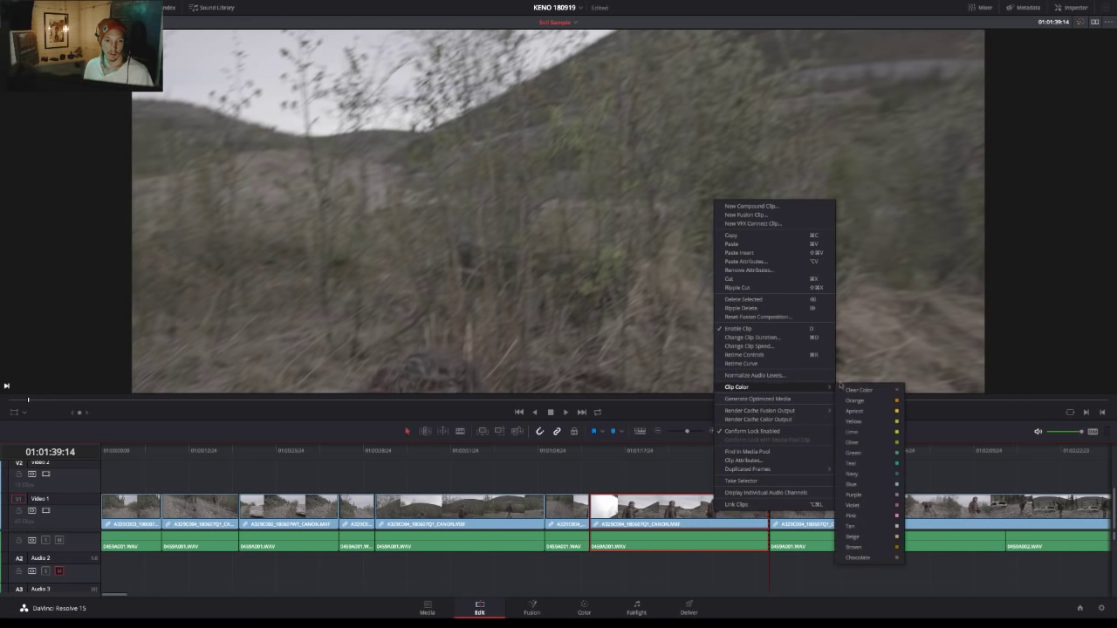
left_click(847, 495)
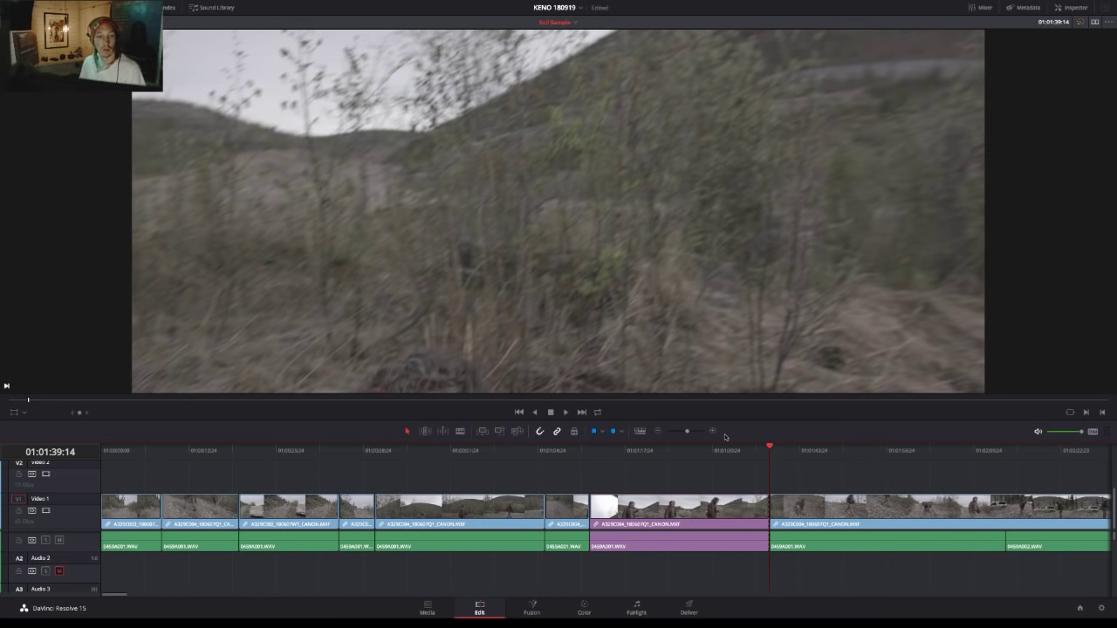
Split the shot following the purple section and its audio at 01:02:11:18, as the man rubs his hands.
key("space")
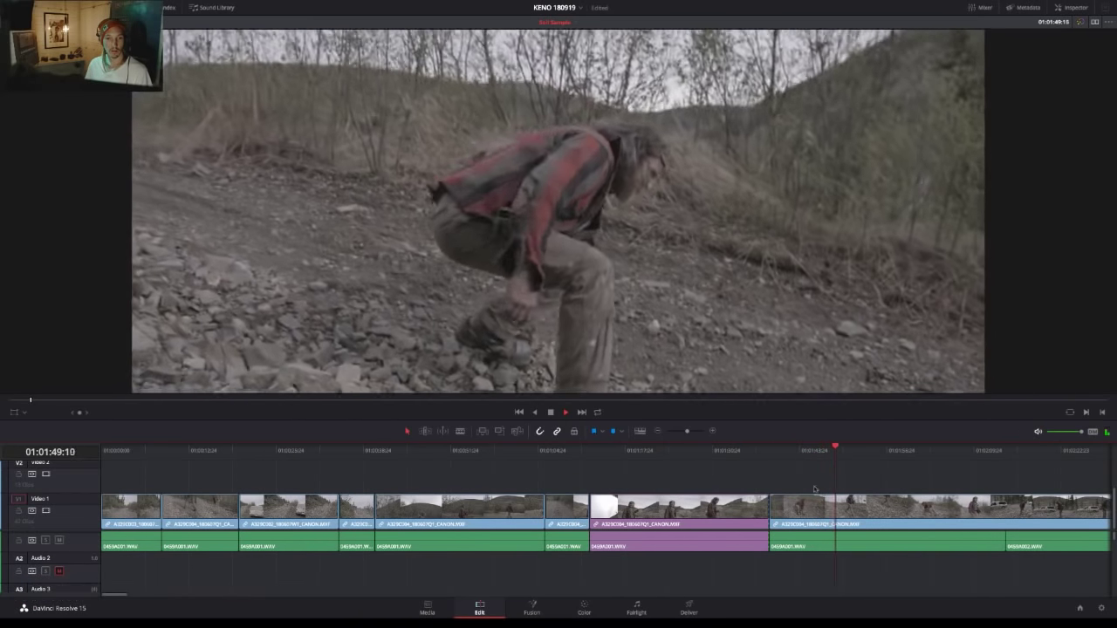
left_click(827, 550)
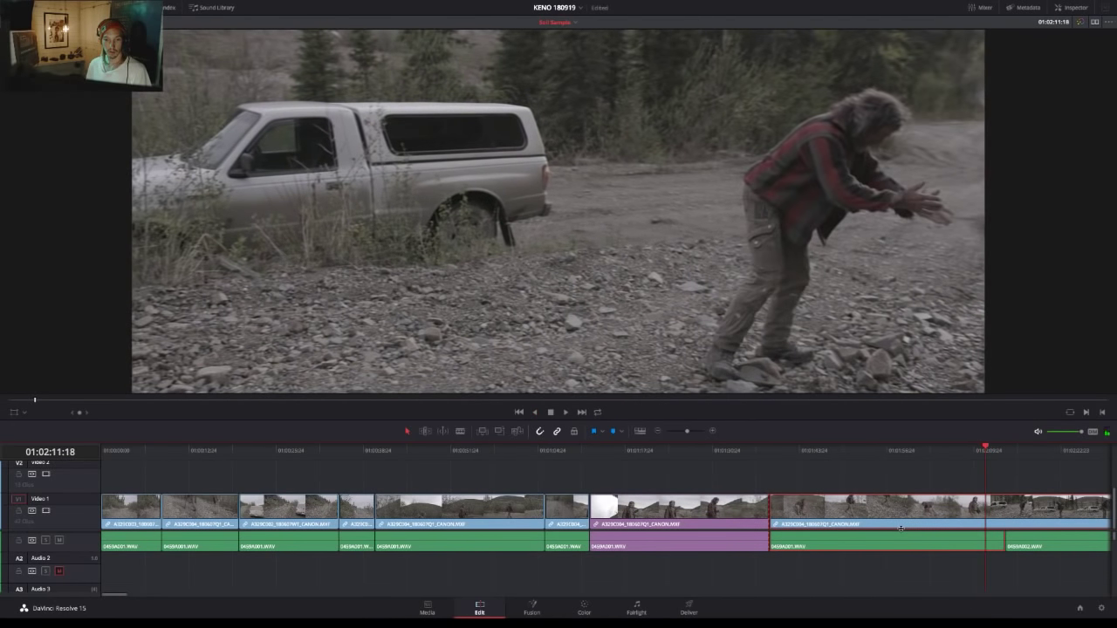
key("ctrl+b")
Split the shot again at 01:02:17:18 and ripple delete the section between the two cuts, including its audio.
key("space")
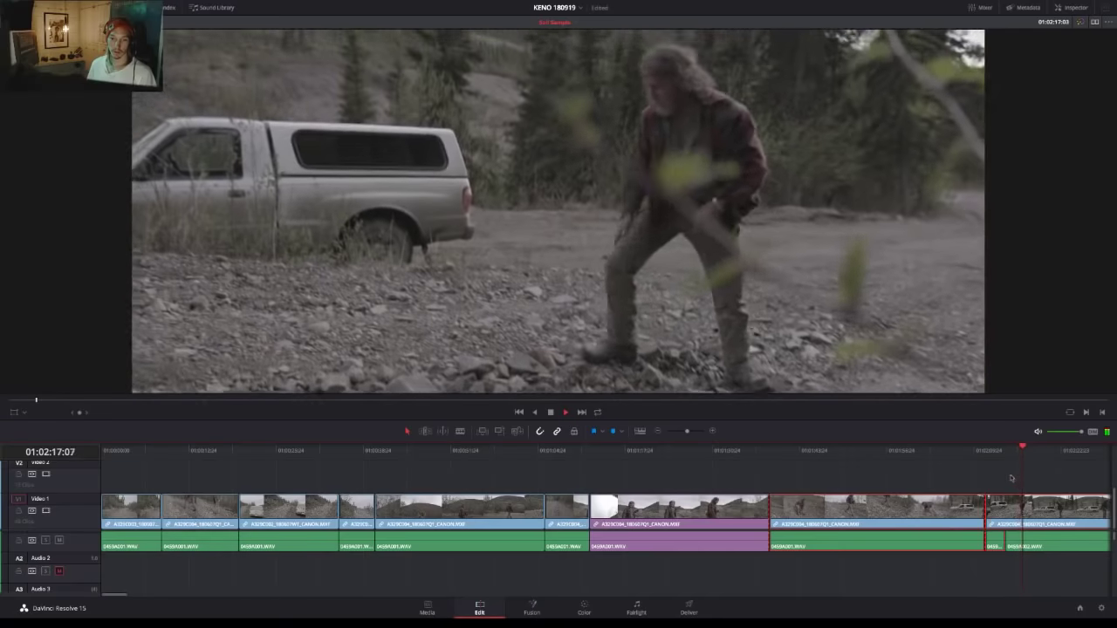
left_click(1012, 514)
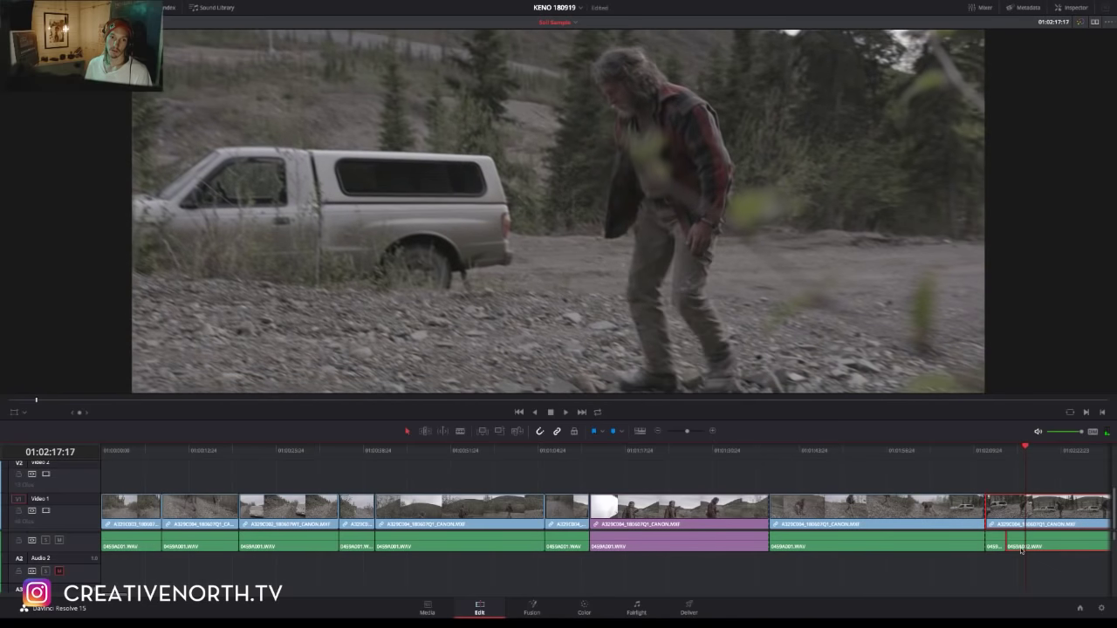
key("ctrl+b")
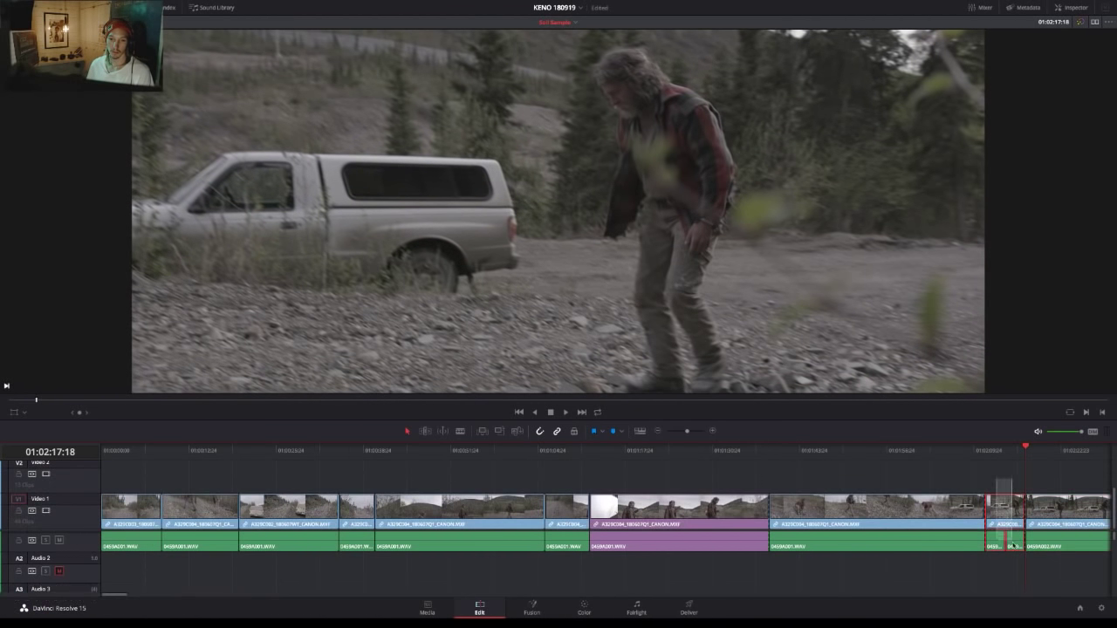
key("Delete")
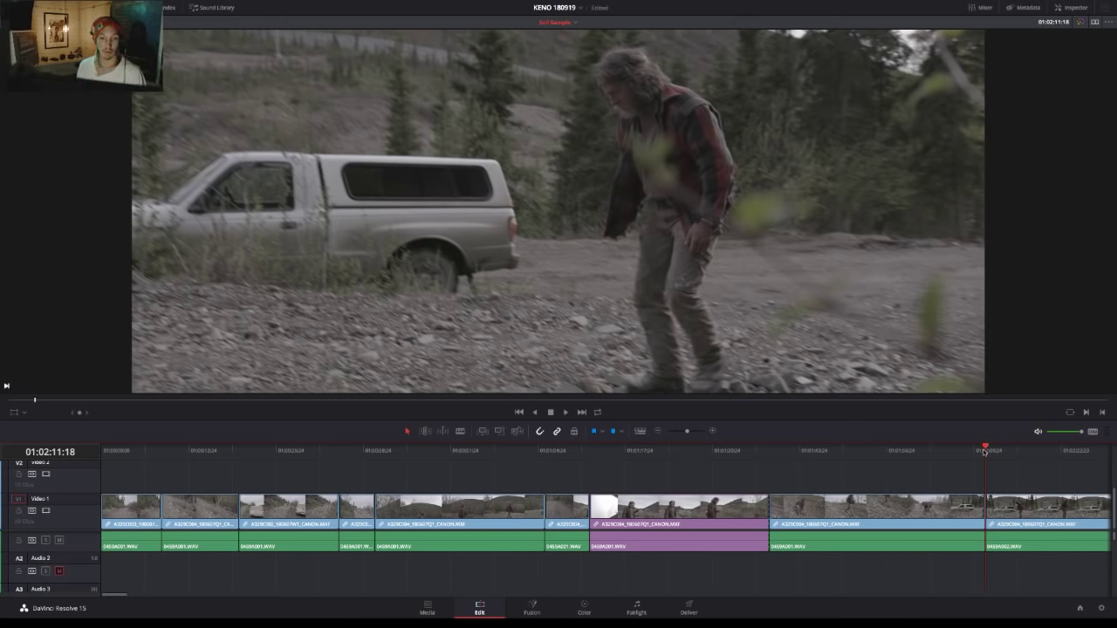
Split the last walking shot and its audio at 01:02:40:17, just before the camera swings away from the parked truck.
key("space")
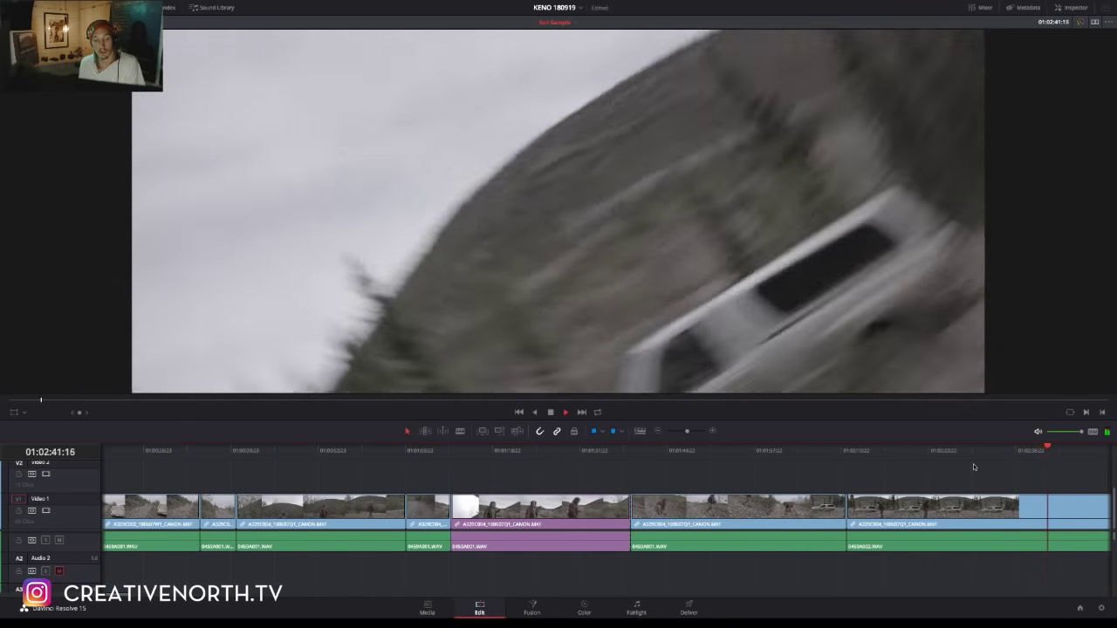
key("space")
key("Left")
key("Left")
key("Left")
key("Left")
key("Left")
key("Left")
key("Left")
key("Left")
key("Left")
key("Left")
key("Left")
key("Left")
key("Left")
key("Left")
key("Left")
key("Left")
key("Left")
key("Left")
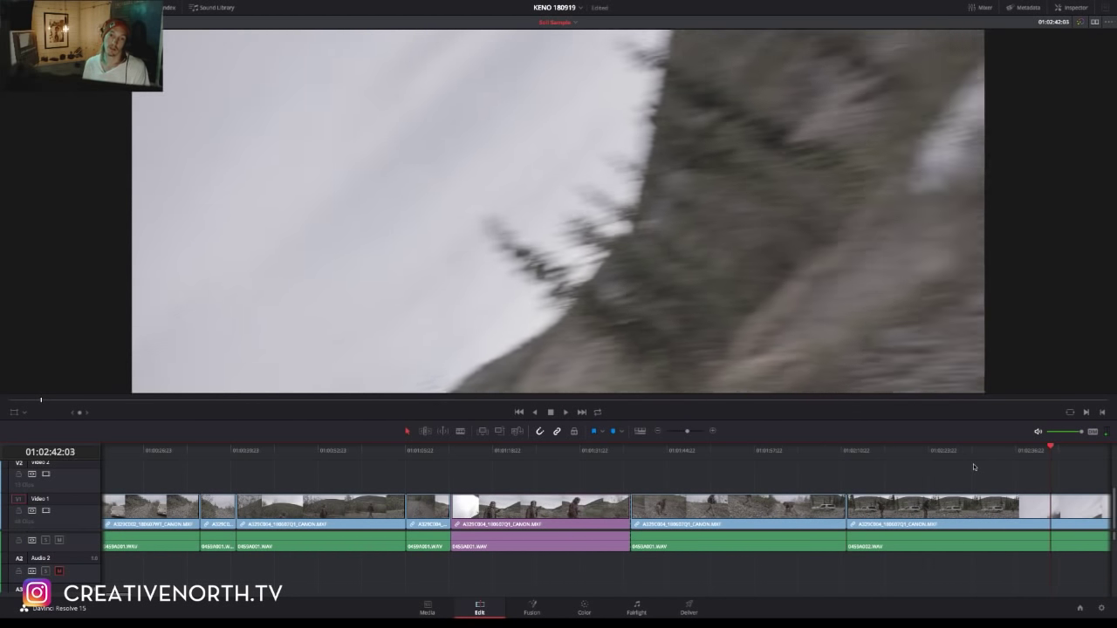
key("Left")
key("Left")
key("Left")
key("Left")
key("Left")
key("Left")
key("Left")
key("Left")
key("Left")
key("Left")
key("Left")
key("Left")
key("Left")
key("Left")
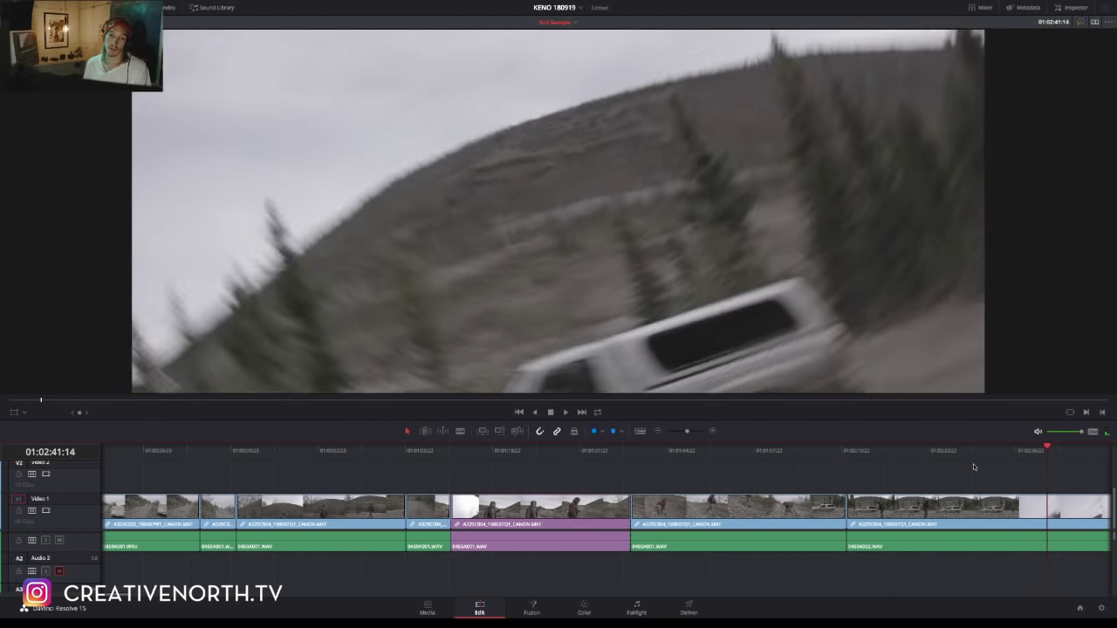
key("Left")
key("Left")
key("Left")
key("Left")
key("Left")
key("Left")
key("Left")
key("Left")
key("Left")
key("Left")
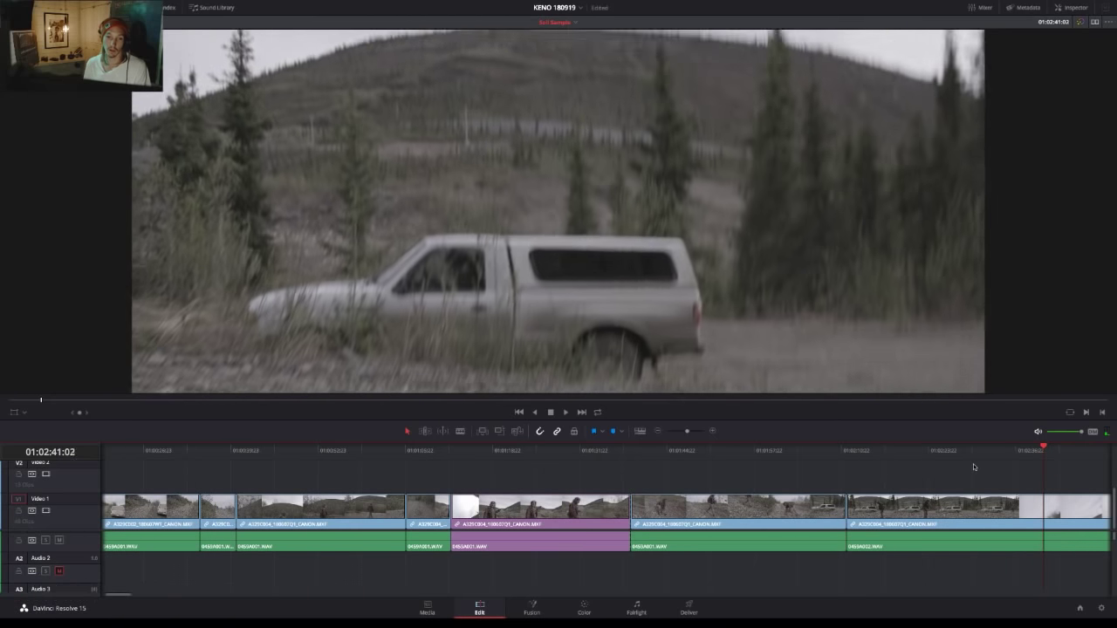
key("Left")
key("Left")
key("Left")
key("Left")
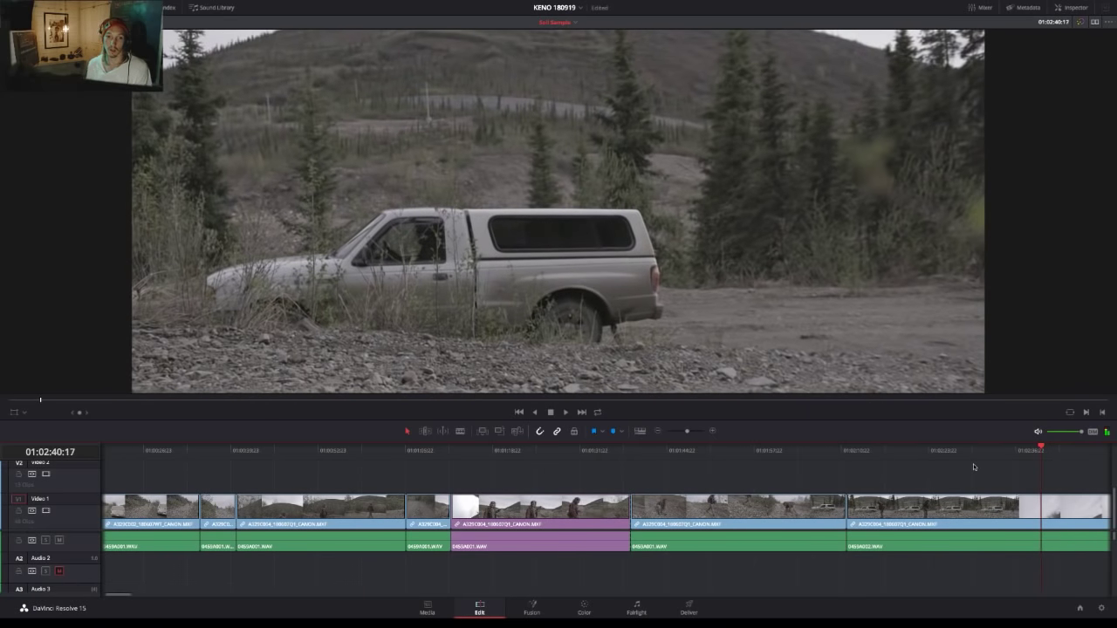
Ripple trim the start of the departing truck shot at about 01:02:58, 01:02:46:09 and 01:02:45:19 to remove the camera swing and excess footage.
scroll(964, 448, "right", 2)
scroll(964, 447, "right", 2)
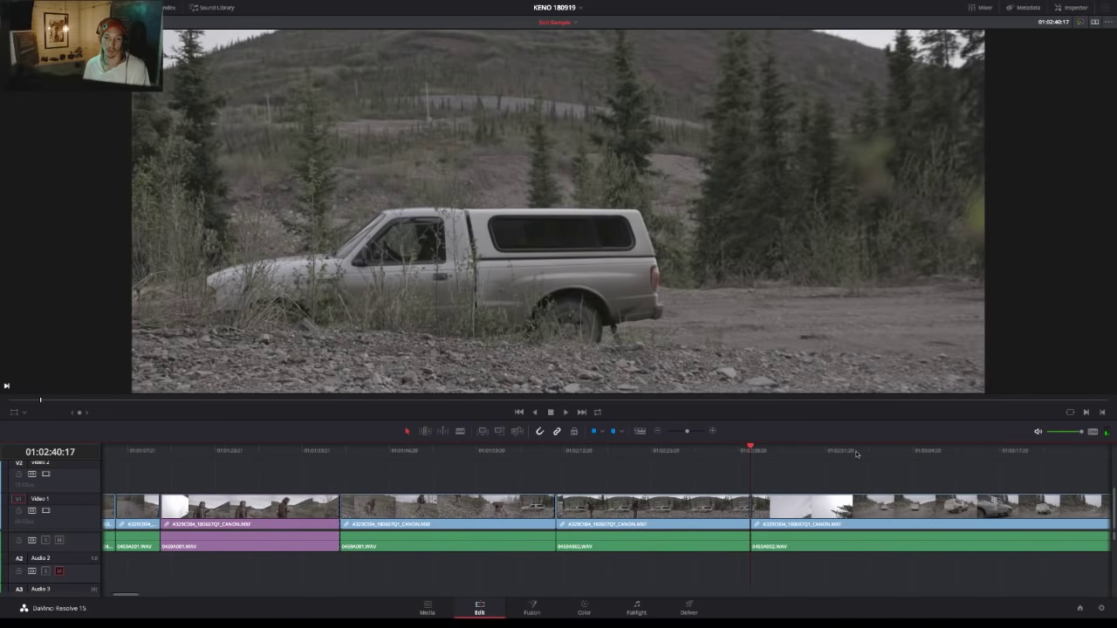
left_click(852, 451)
key("space")
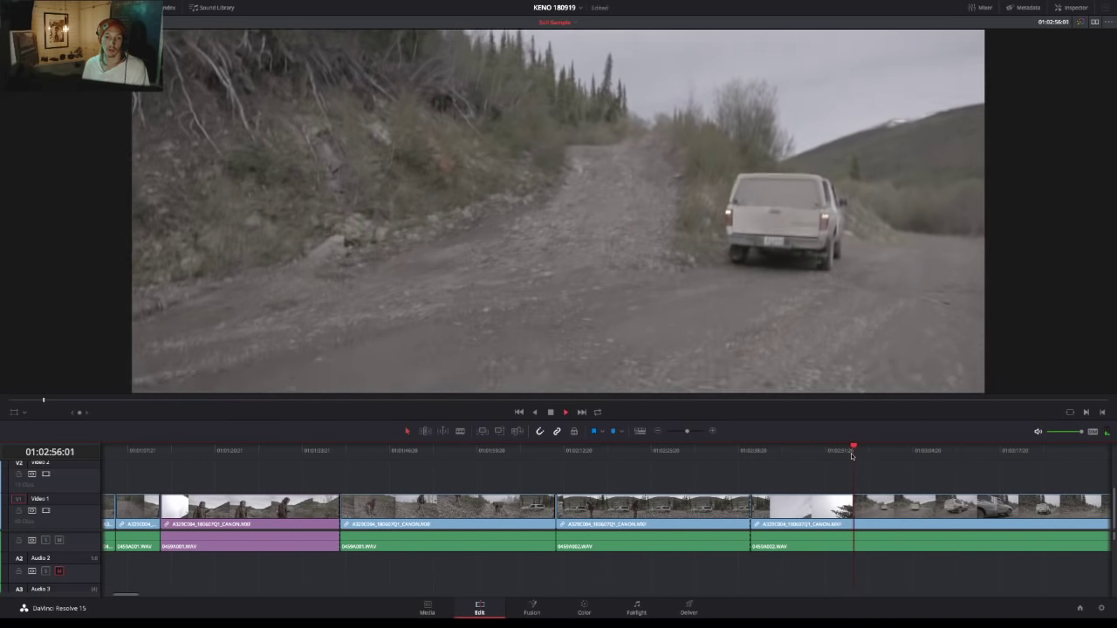
left_click(846, 542)
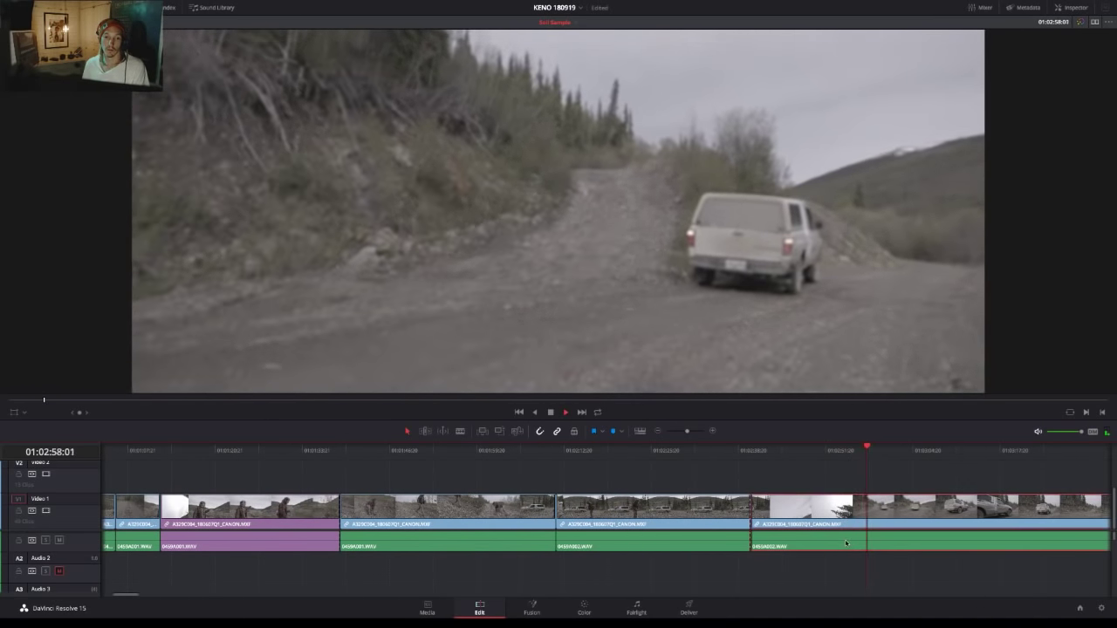
key("ctrl+shift+[")
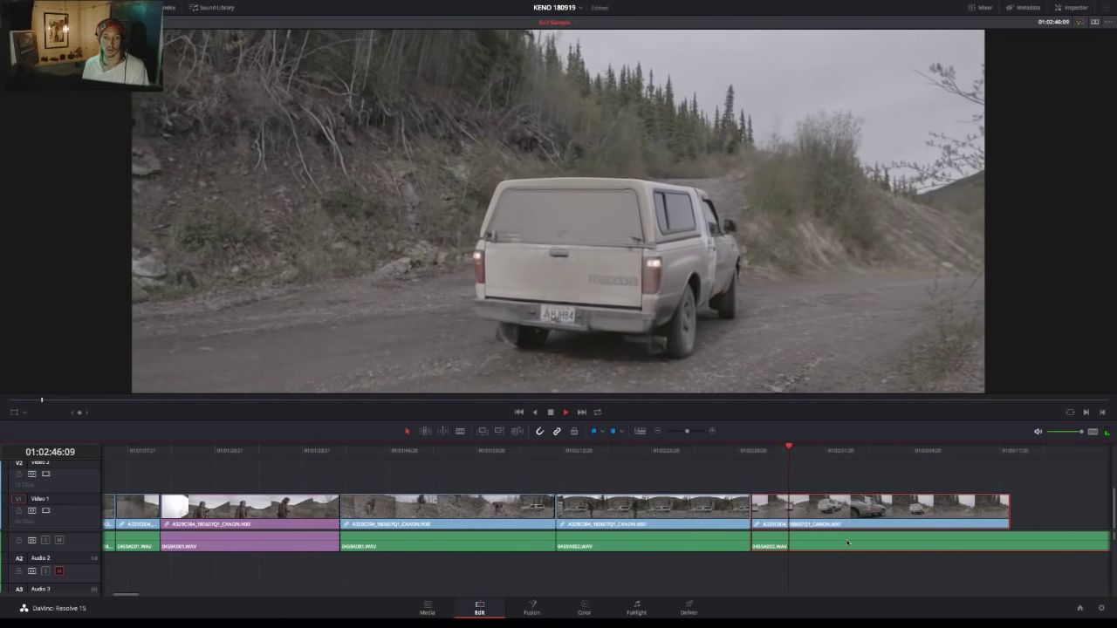
key("ctrl+shift+[")
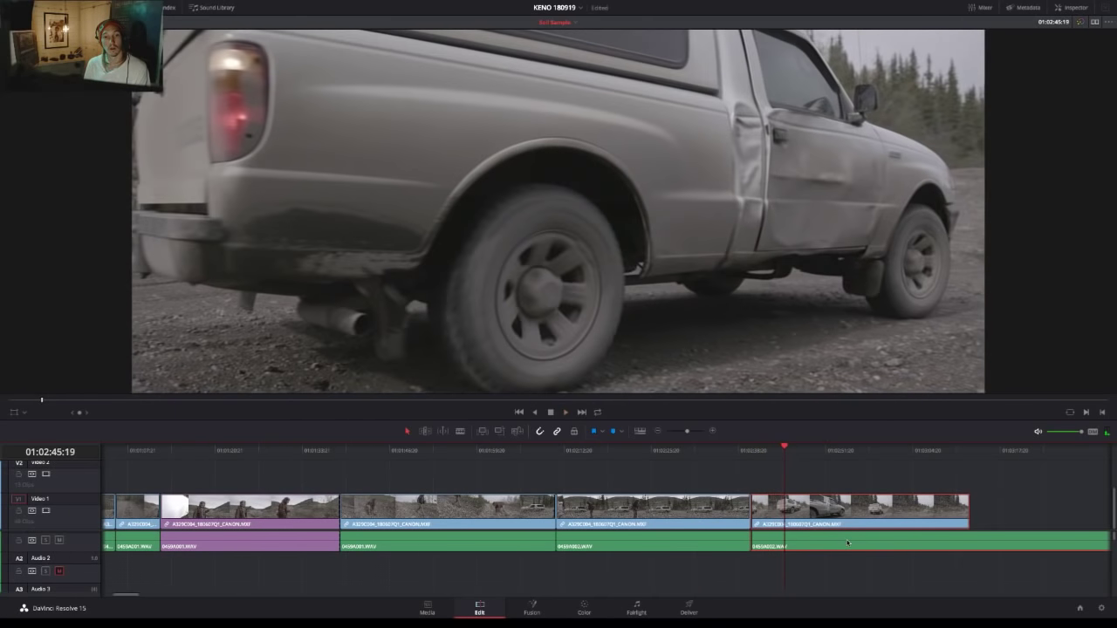
key("ctrl+shift+[")
key("space")
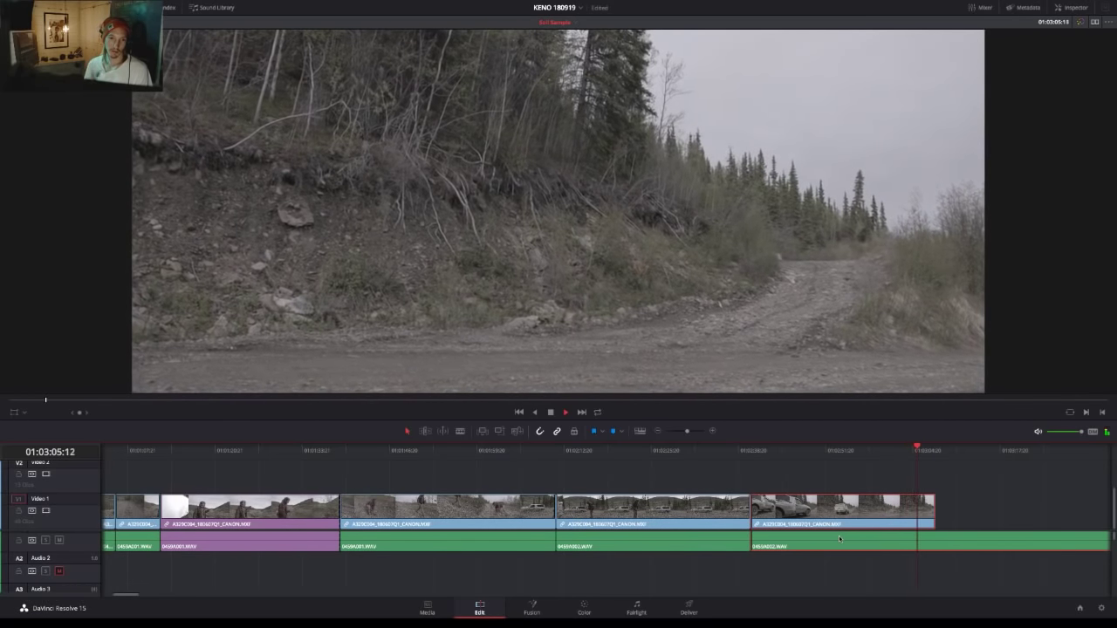
Cut the end of the departing truck shot and its audio at 01:03:06:16, before the camera swings down.
key("space")
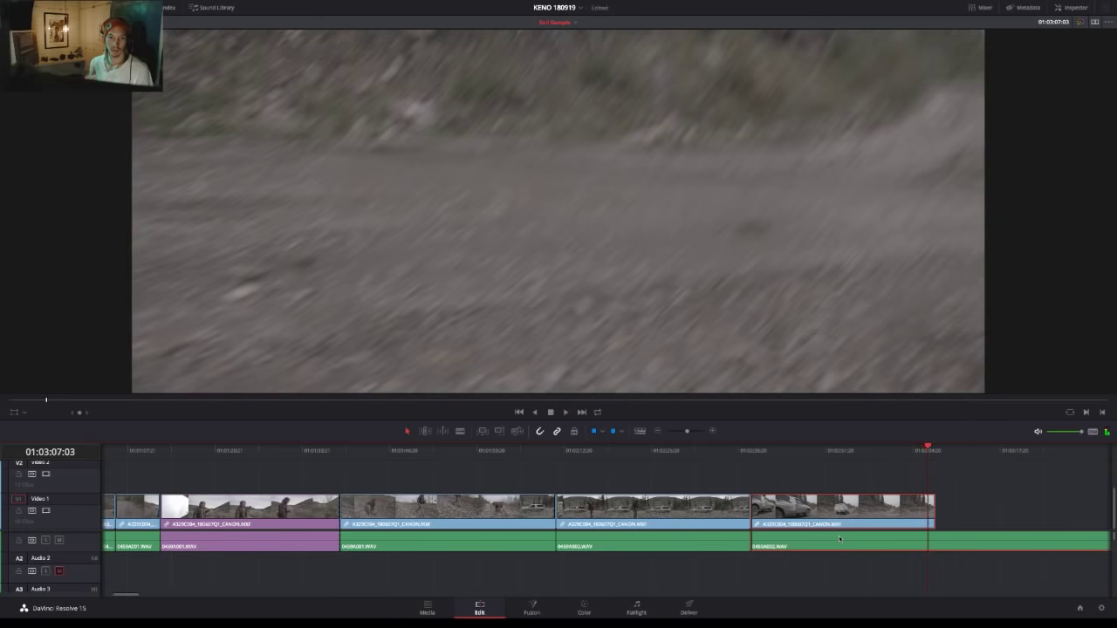
key("Left")
key("Left")
key("Left")
key("Left")
key("Left")
key("Left")
key("Left")
key("Left")
key("Left")
key("Left")
key("Left")
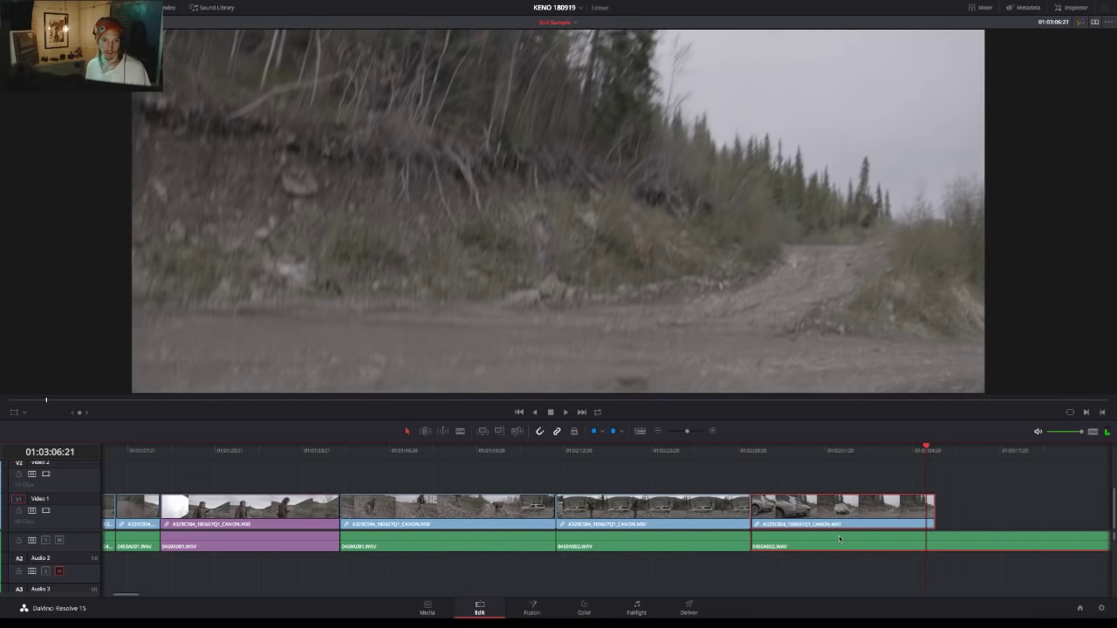
key("shift+bracketright")
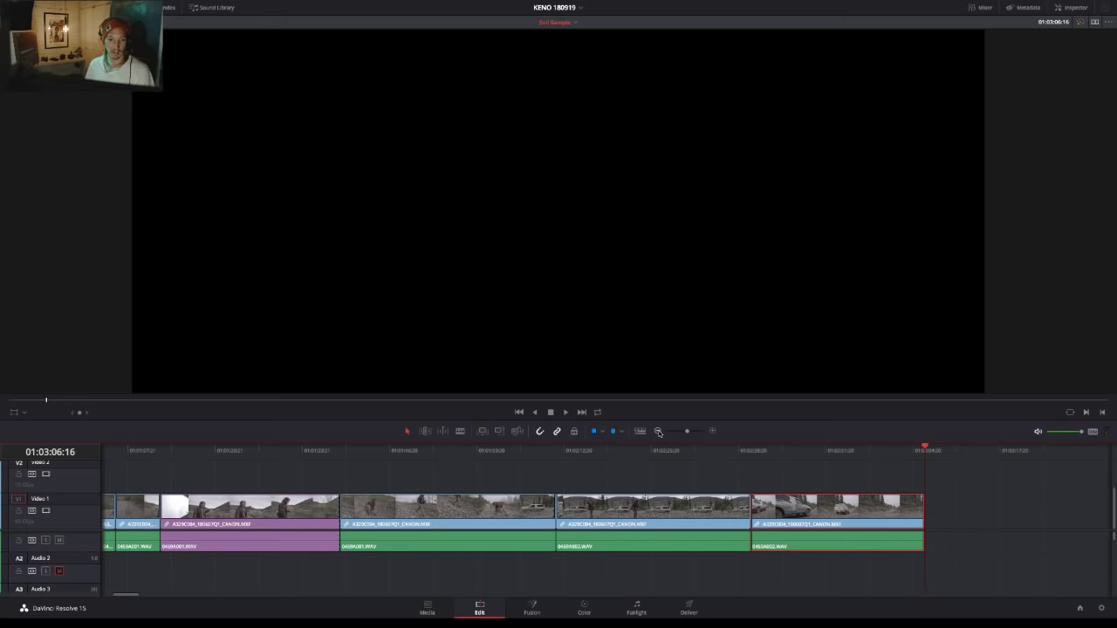
left_click(658, 431)
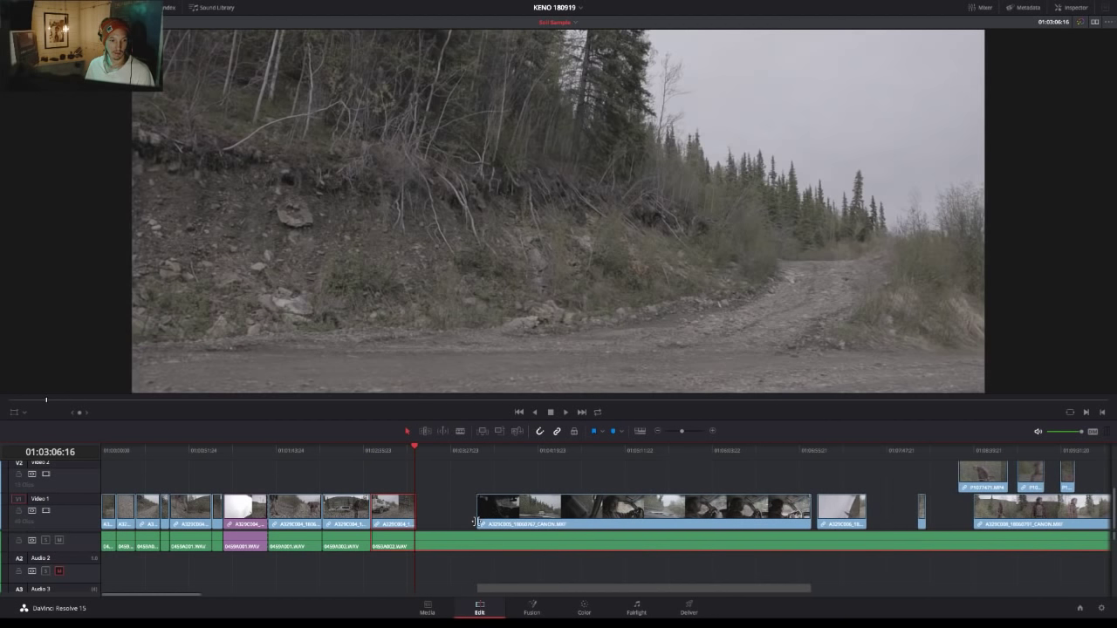
left_click(427, 498)
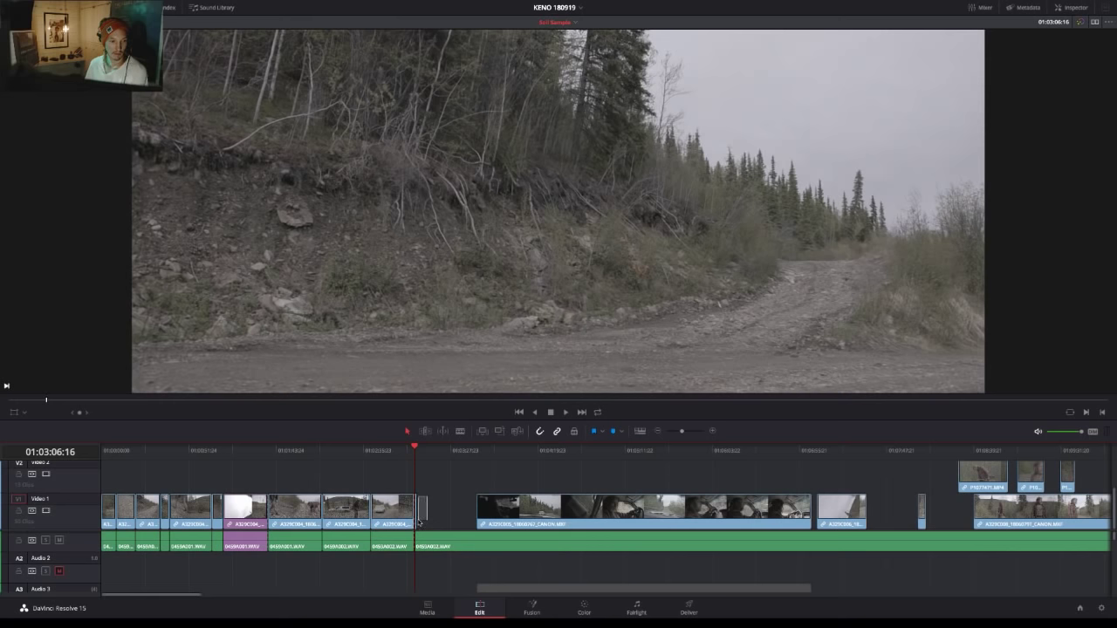
left_click(418, 523)
key("Delete")
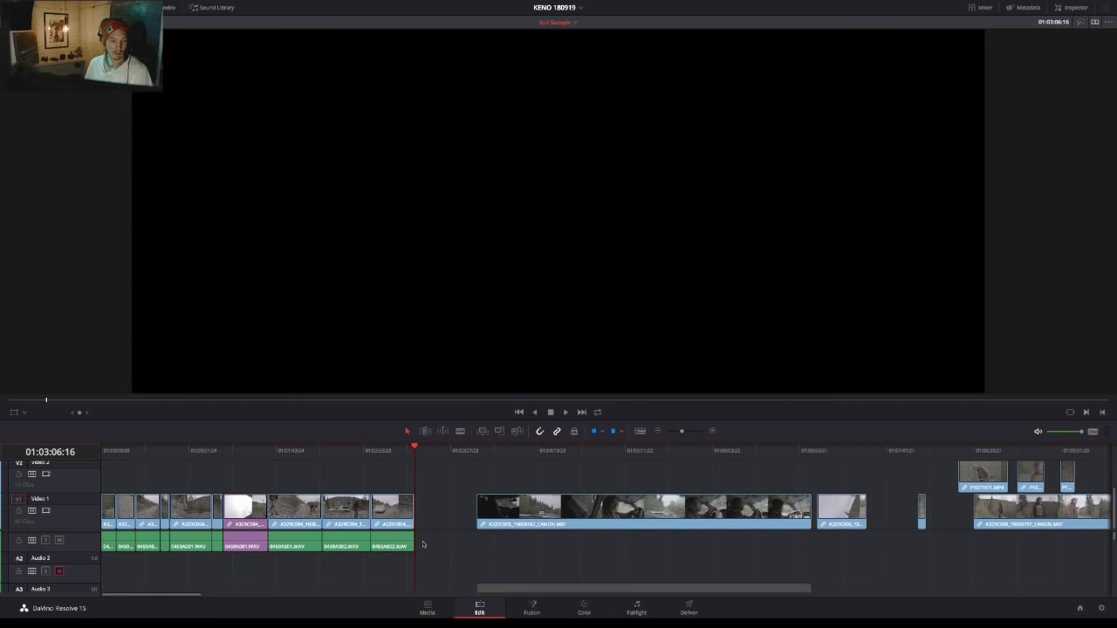
key("ctrl+z")
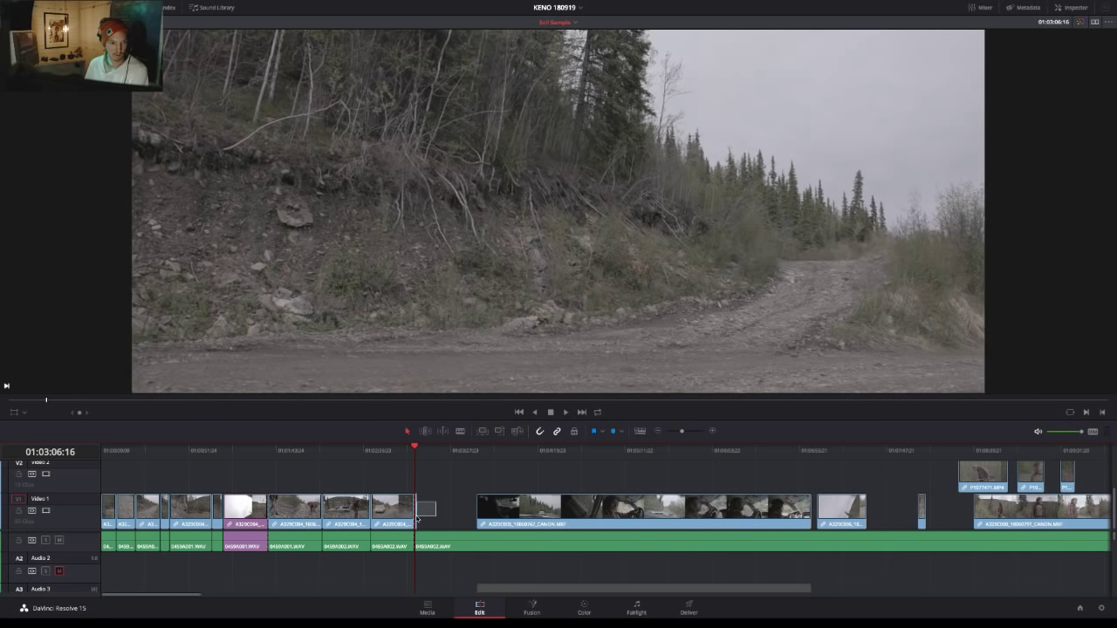
Remove the leftover video and audio between the truck shot and the in-car driving shot, and close the gap.
key("Delete")
left_click_drag(417, 539, 477, 538)
left_click(453, 520)
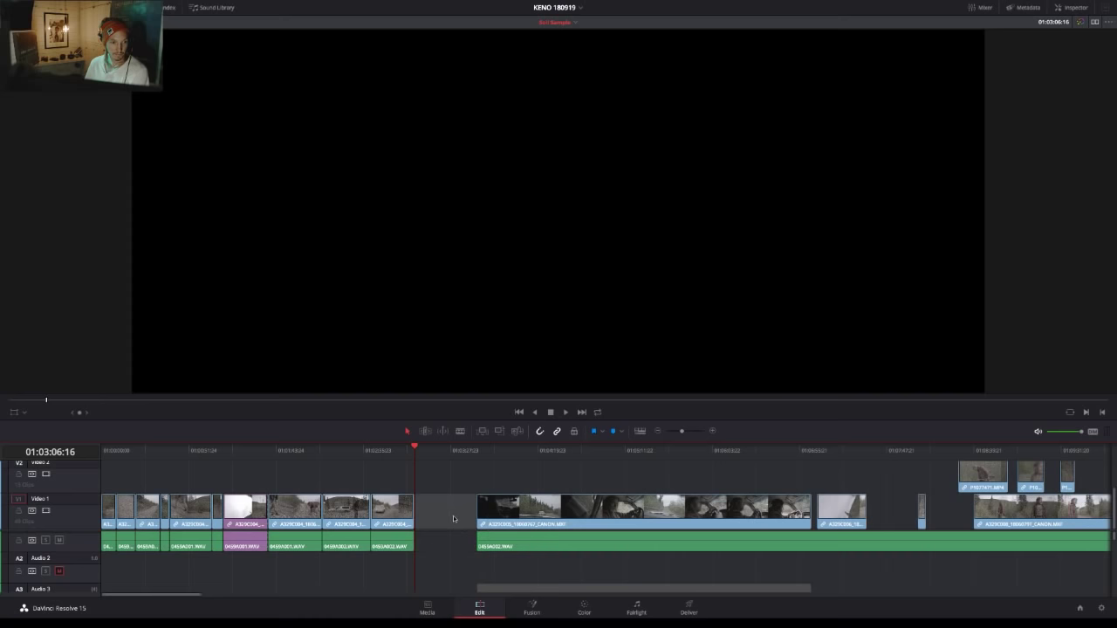
key("BackSpace")
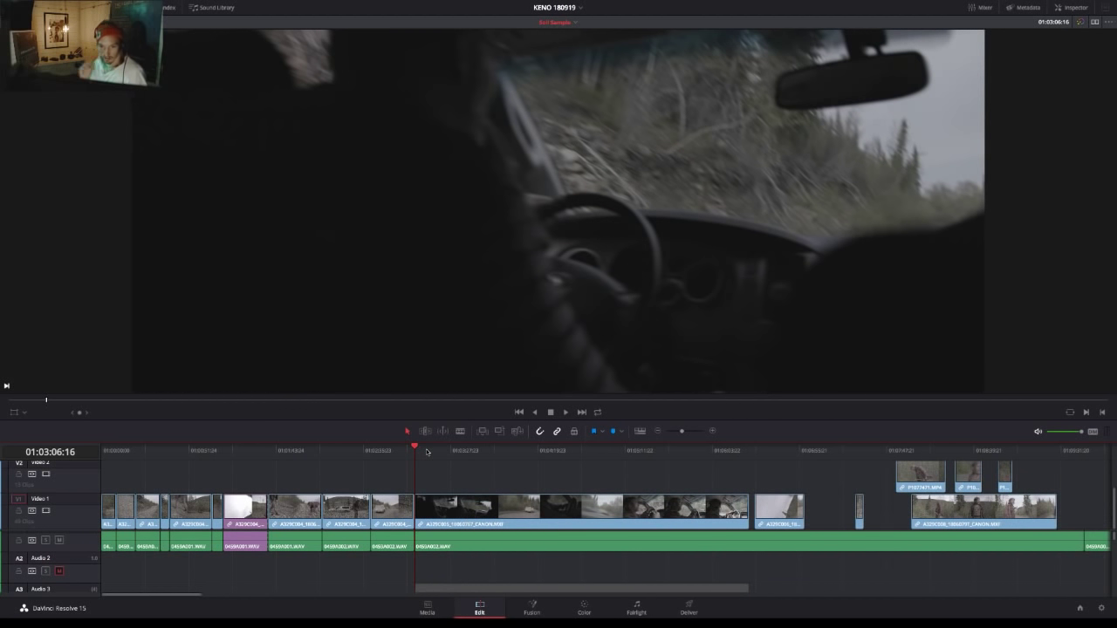
Disable the Video 2 track.
left_click(45, 475)
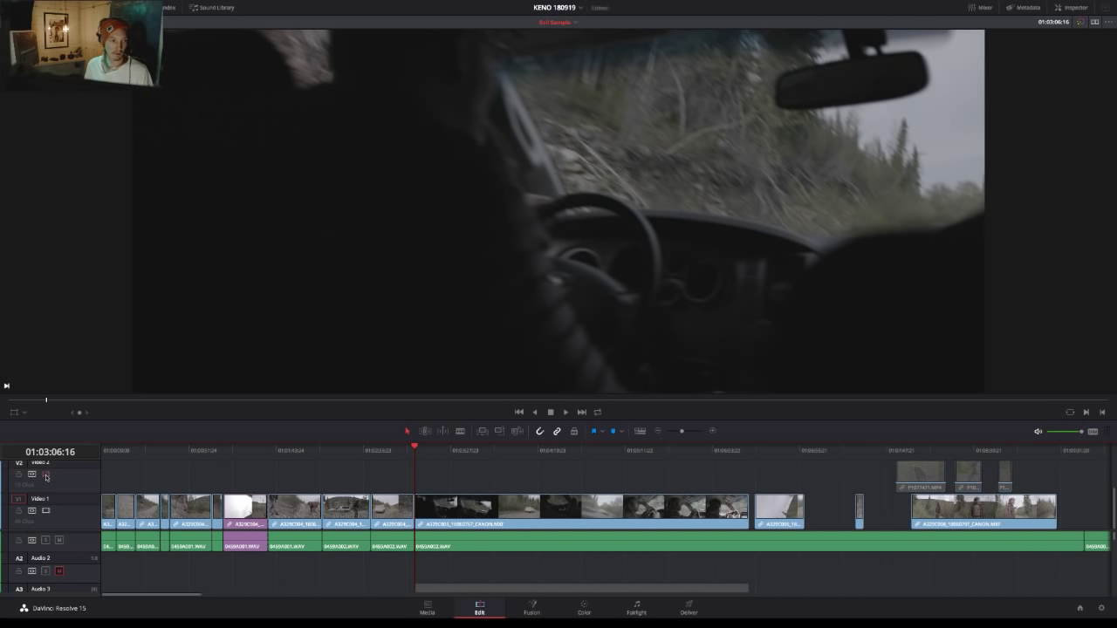
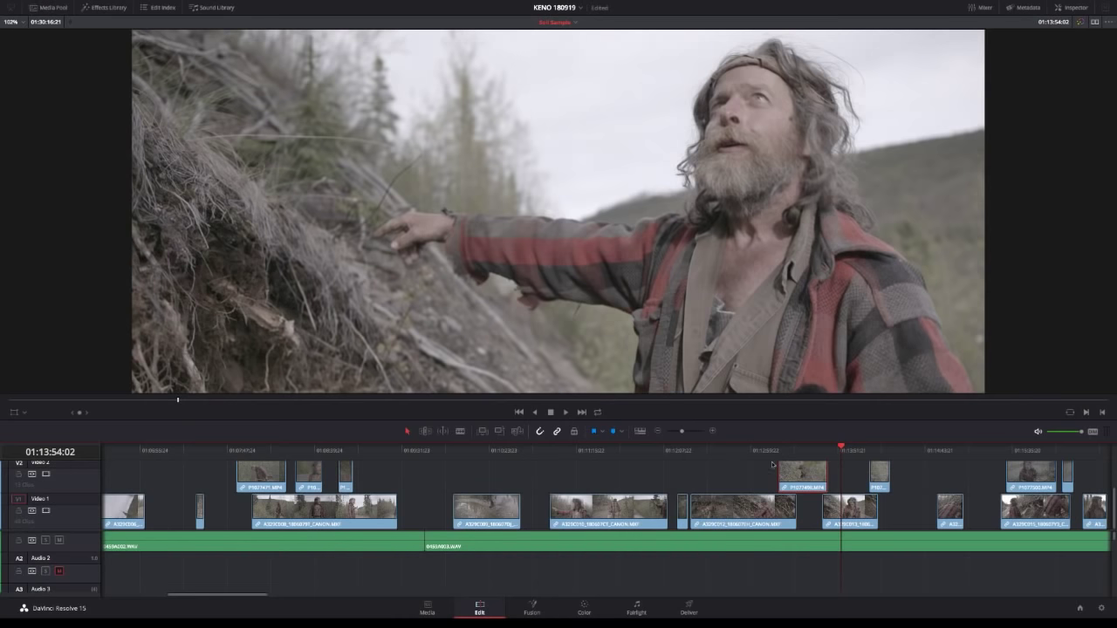
Review the digging shots between about 01:12:50 and 01:14:01, switching the Video 2 track off and on to compare the footage.
left_click(769, 452)
left_click(738, 452)
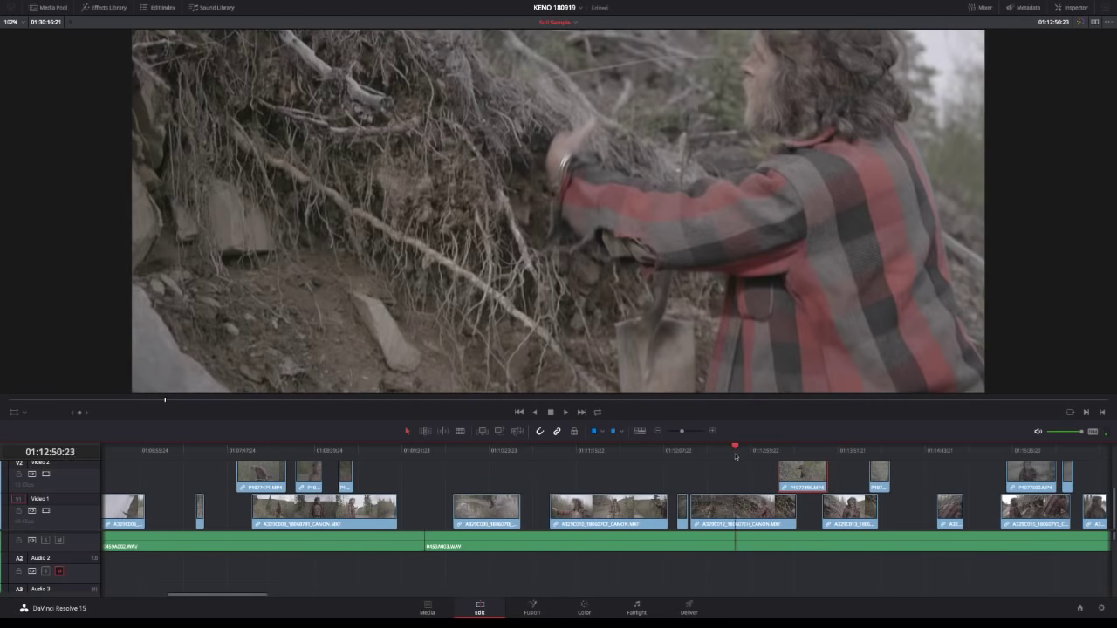
left_click(711, 457)
left_click(742, 453)
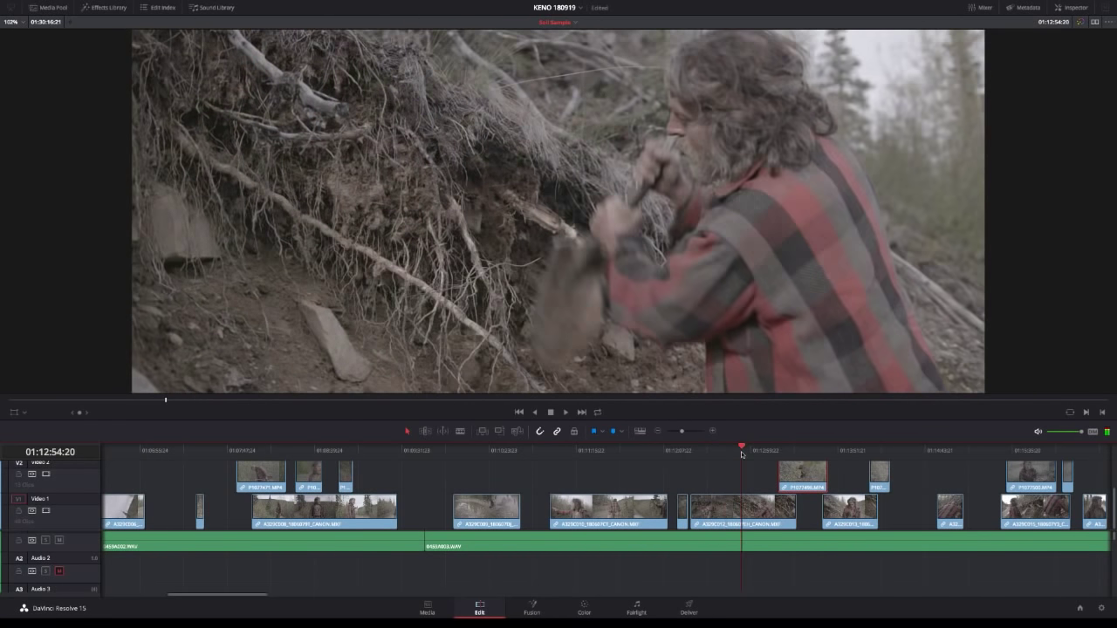
key("space")
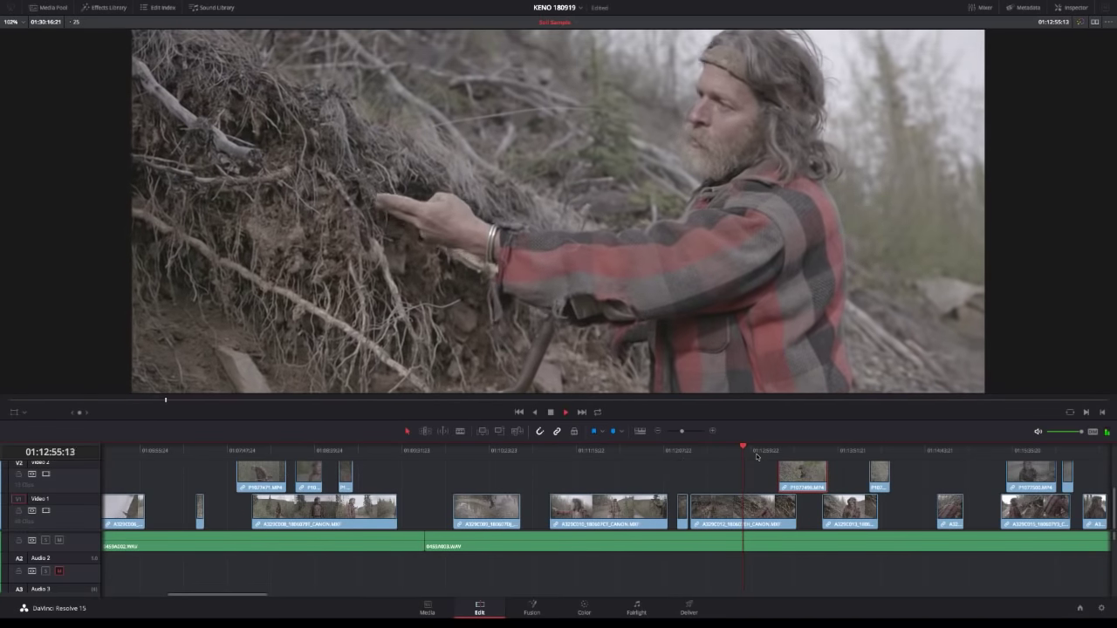
left_click(45, 473)
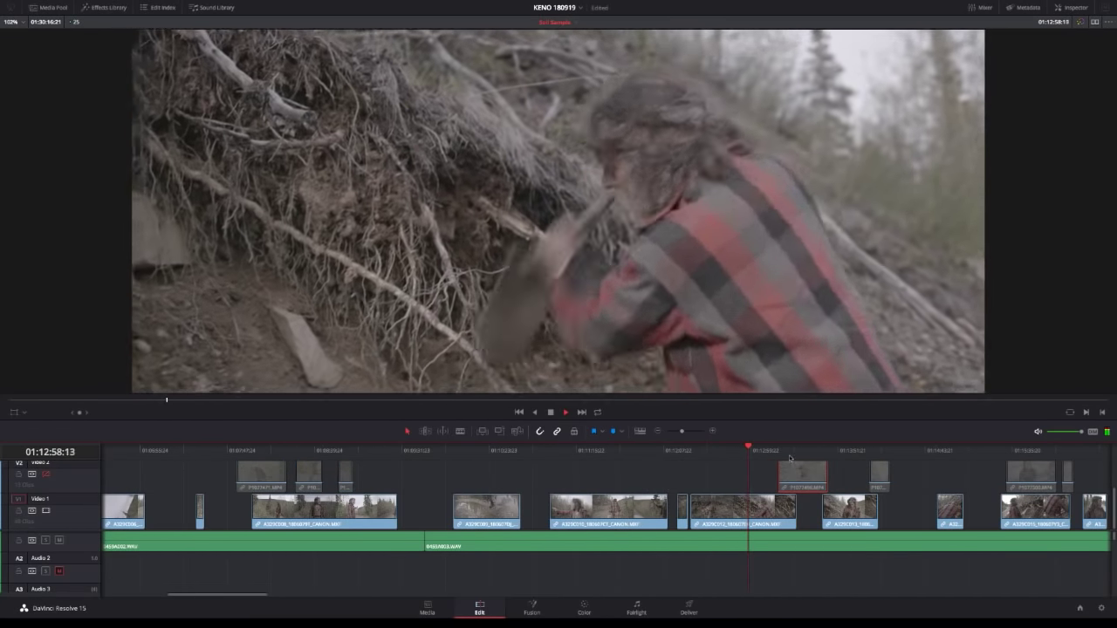
left_click(777, 451)
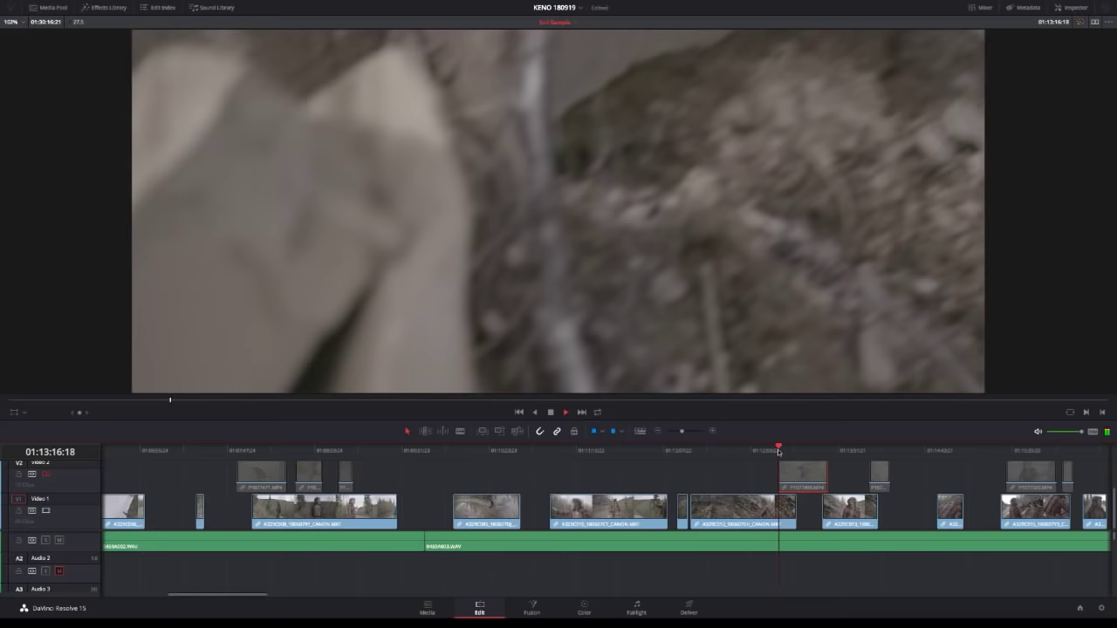
left_click(857, 451)
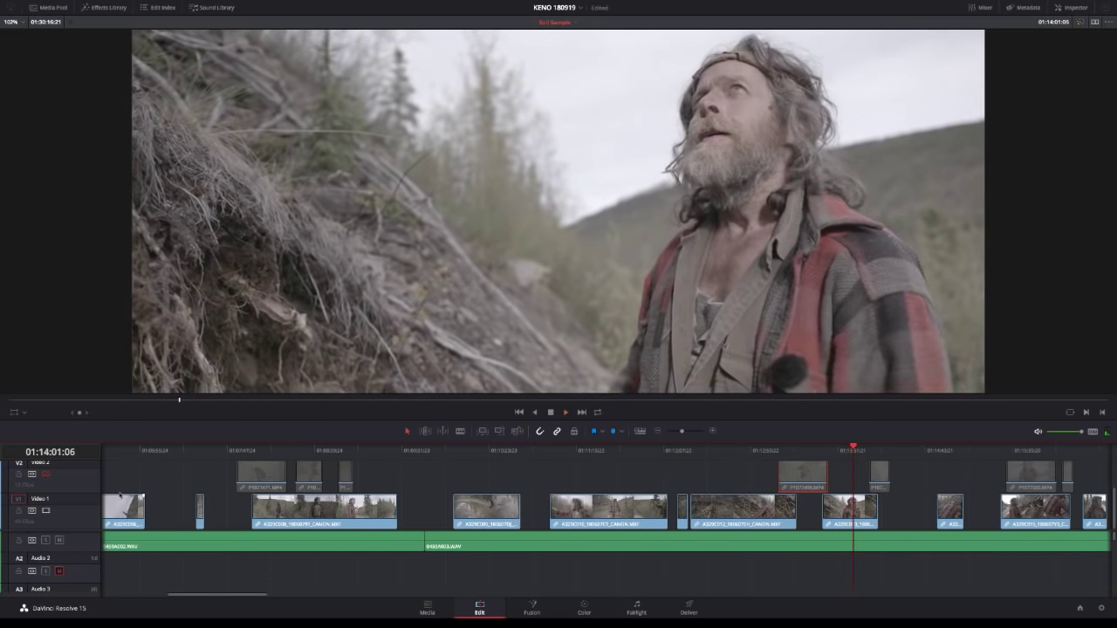
left_click_drag(785, 449, 795, 450)
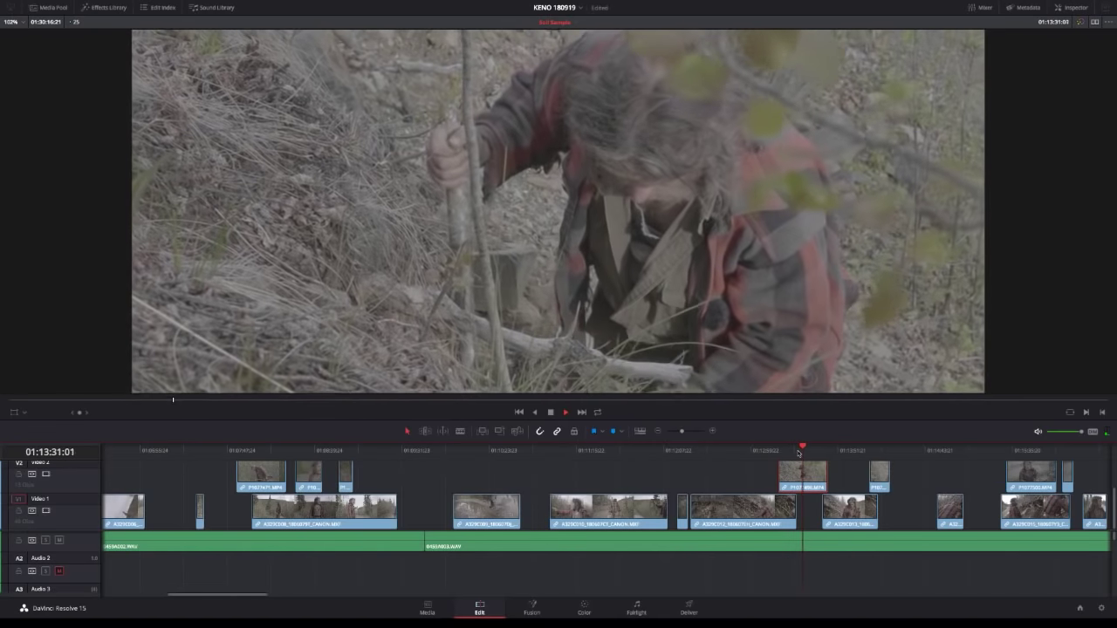
Disable the Video 2 track and check the Video 1 footage at 01:13:59:20.
key("space")
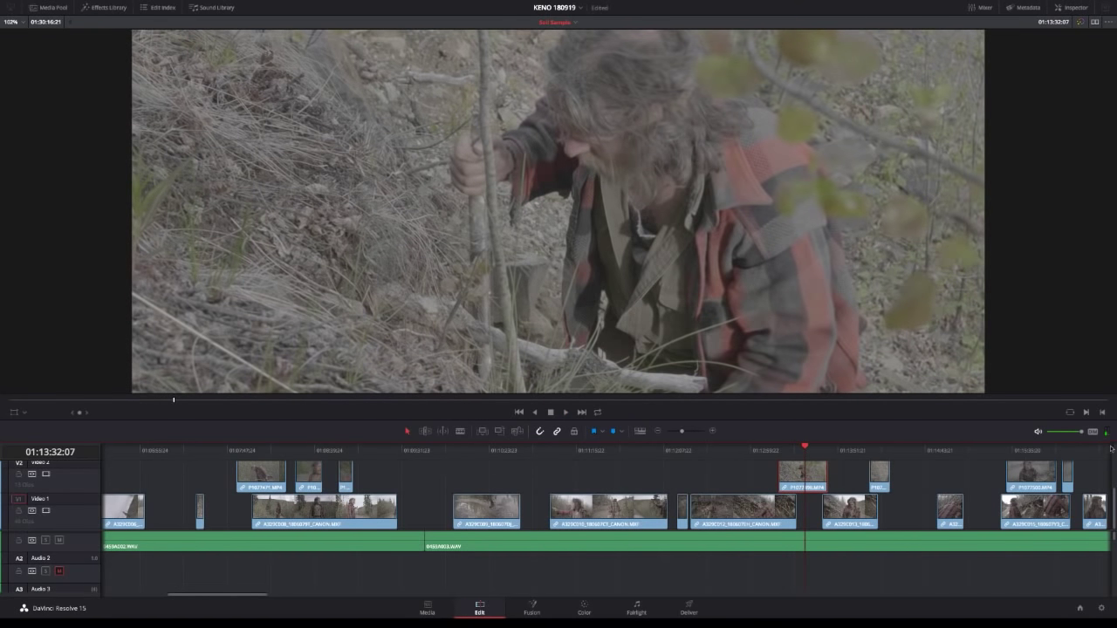
left_click(46, 474)
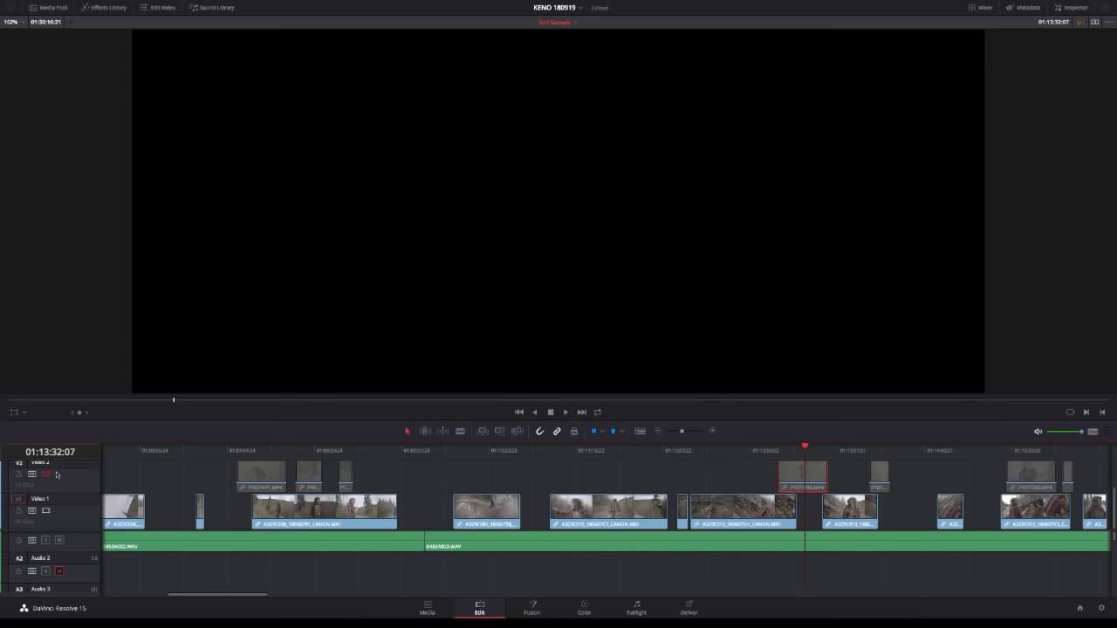
left_click(852, 452)
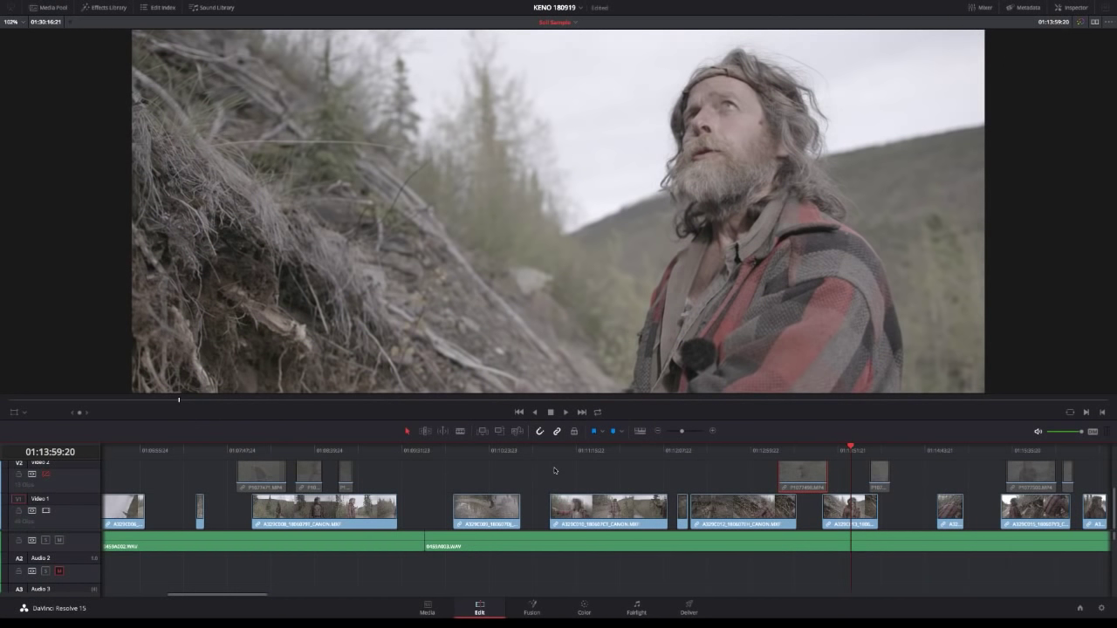
Review the in-car driving shot and ripple-trim its start, together with the audio, at 01:04:22:19.
scroll(553, 471, "left", 10)
left_click_drag(281, 450, 419, 453)
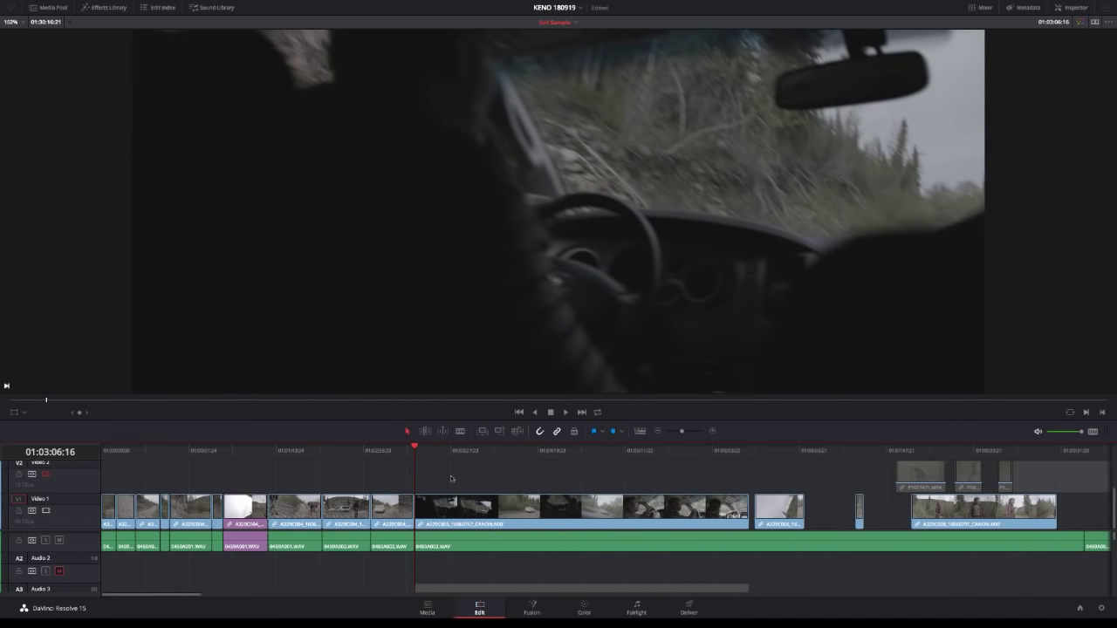
left_click(458, 511)
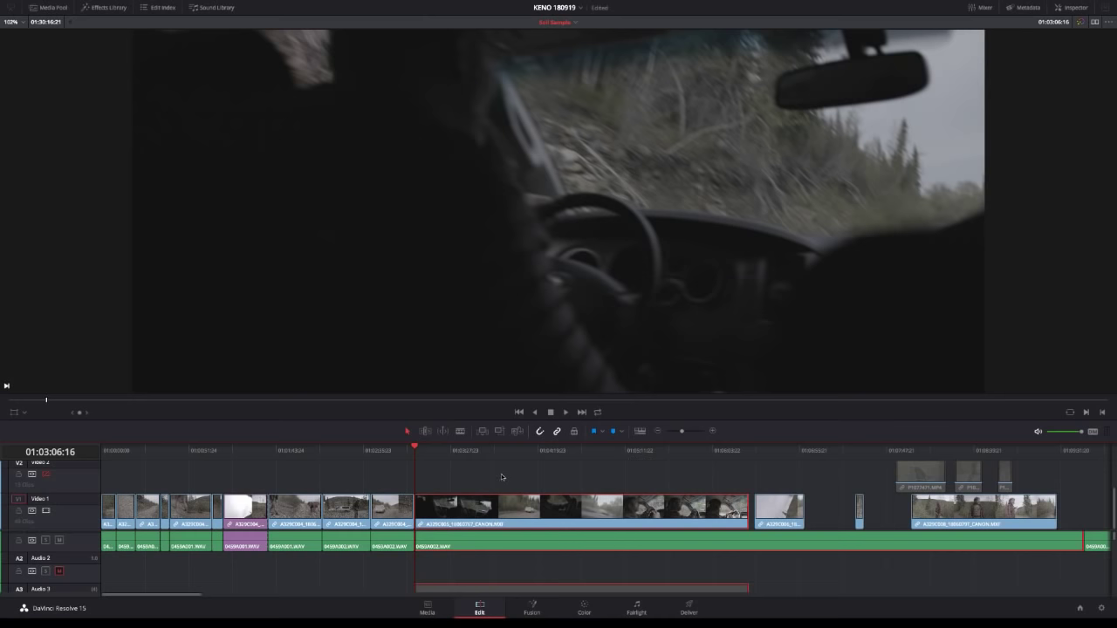
key("space")
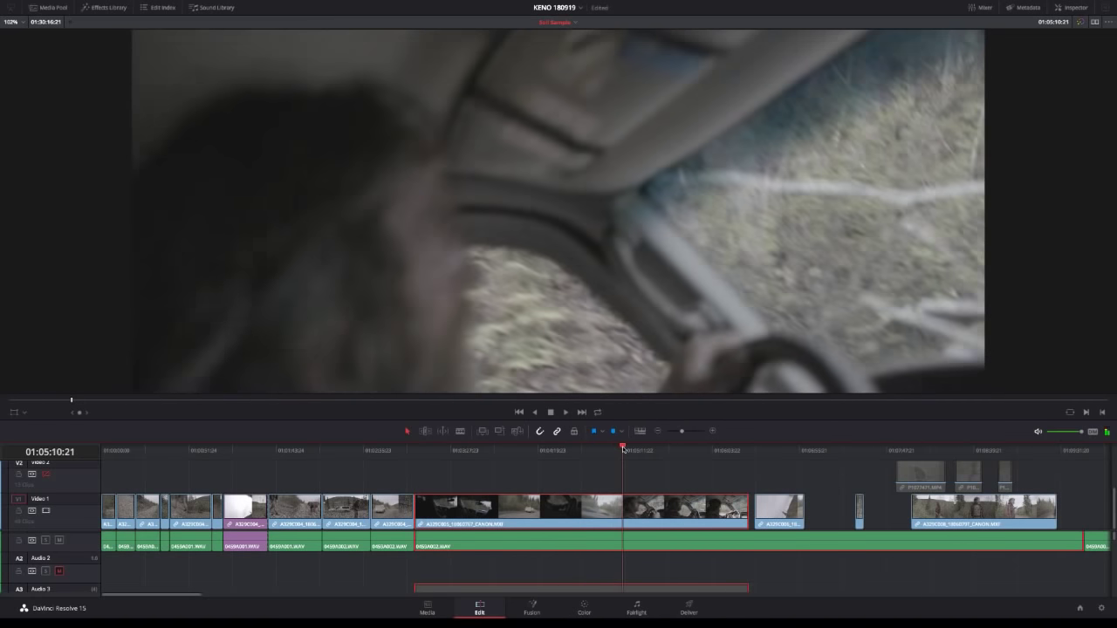
left_click_drag(622, 454, 542, 451)
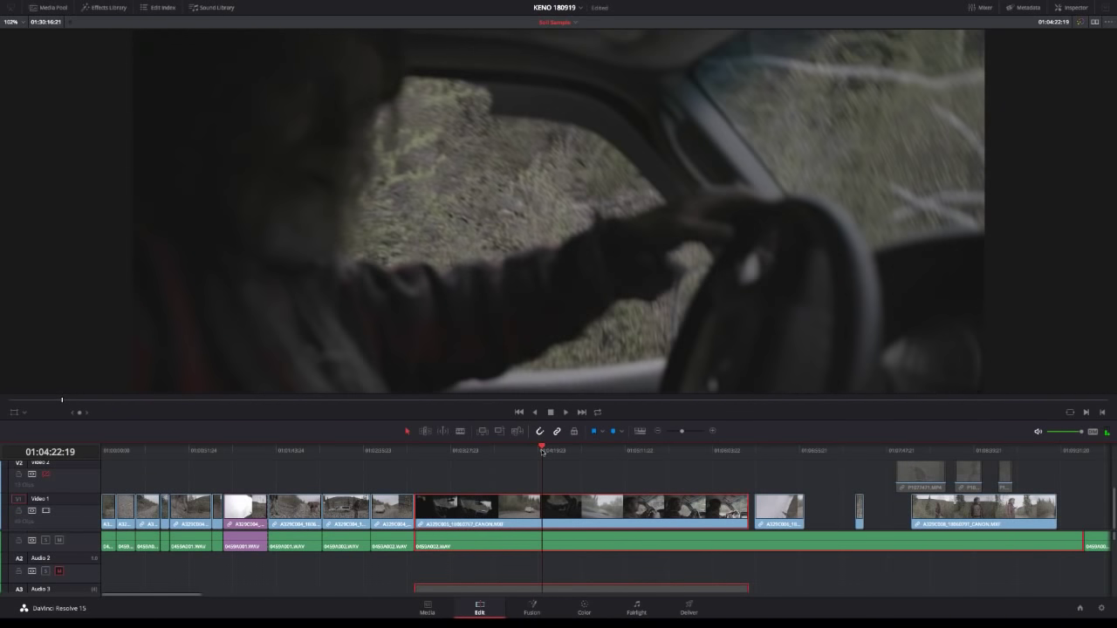
key("ctrl+shift+bracketleft")
Ripple-trim the start of the driving shot twice more in small amounts, first at about 01:03:08:23.
key("space")
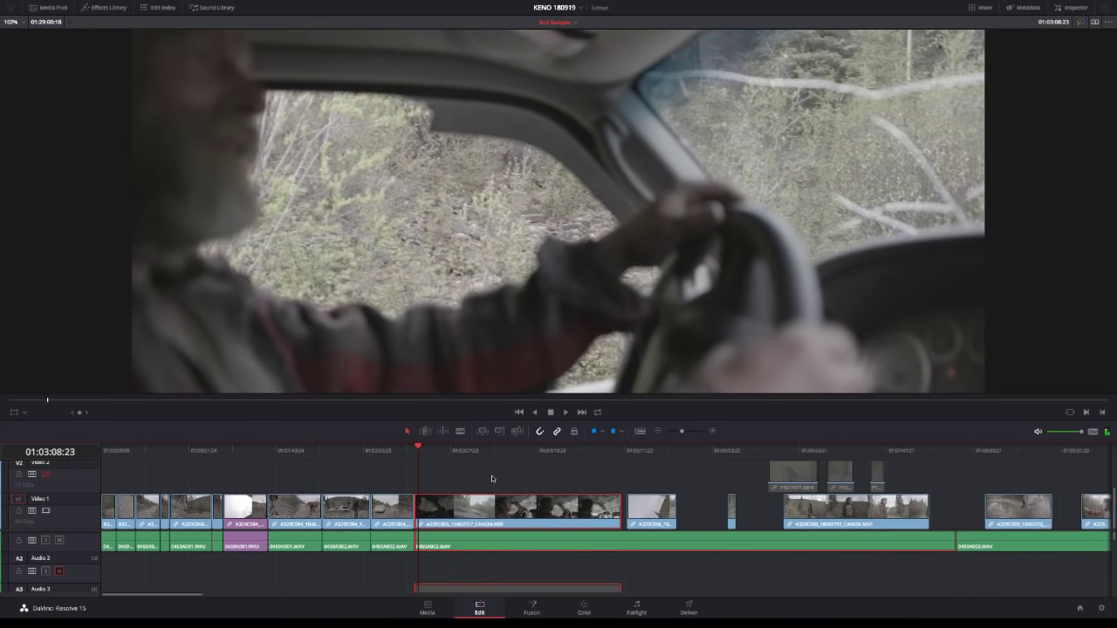
key("ctrl+shift+bracketleft")
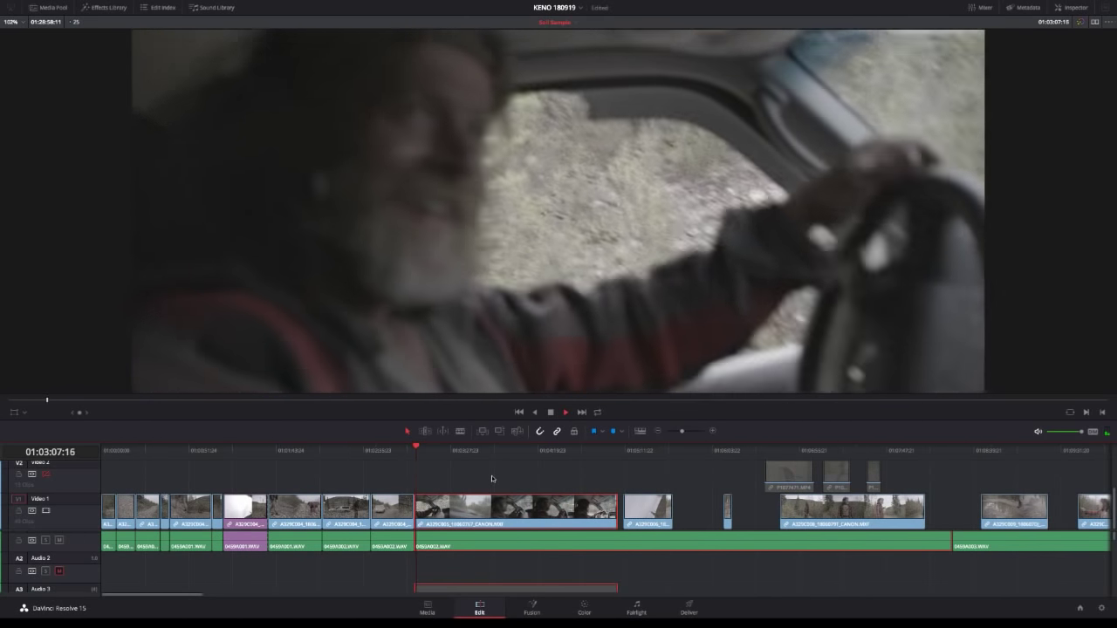
key("ctrl+shift+bracketleft")
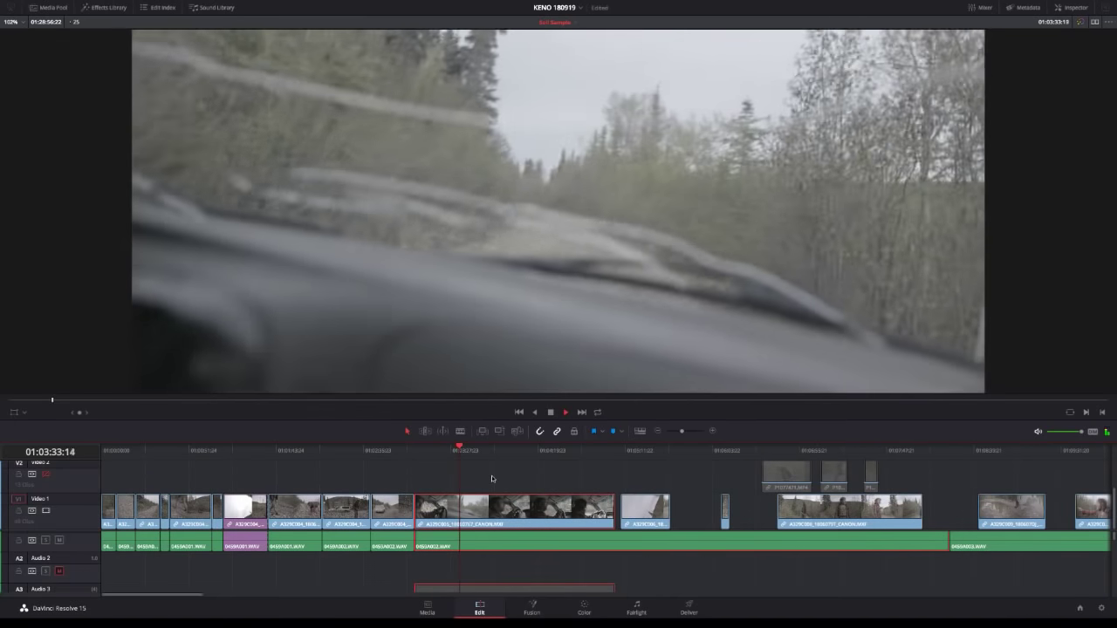
Play through the road view and split the driving shot and its audio at 01:03:40:14.
key("space")
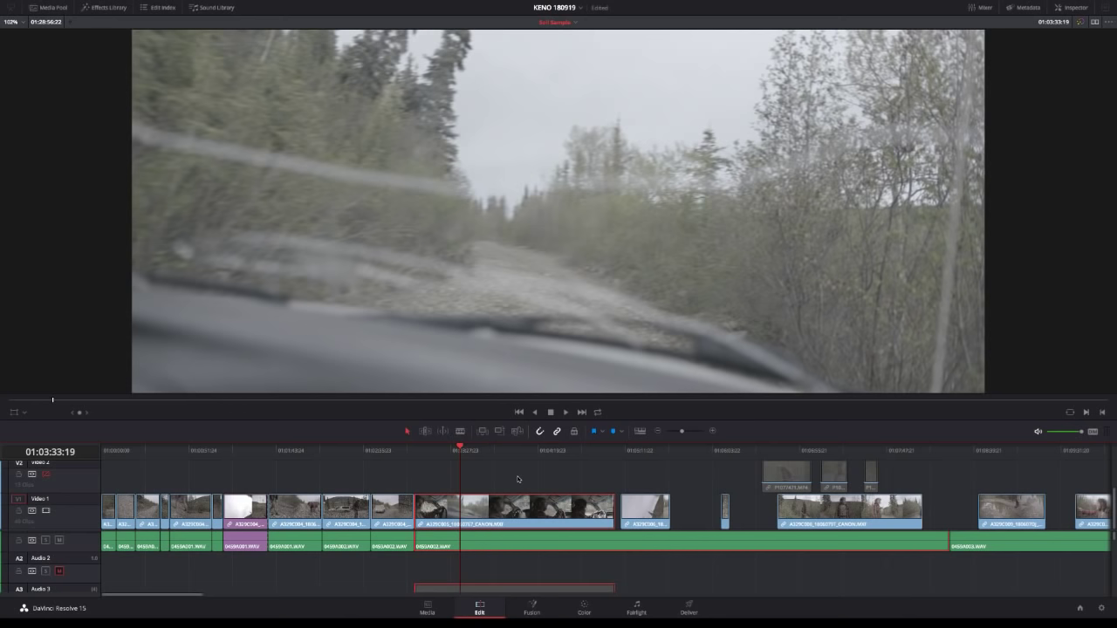
key("space")
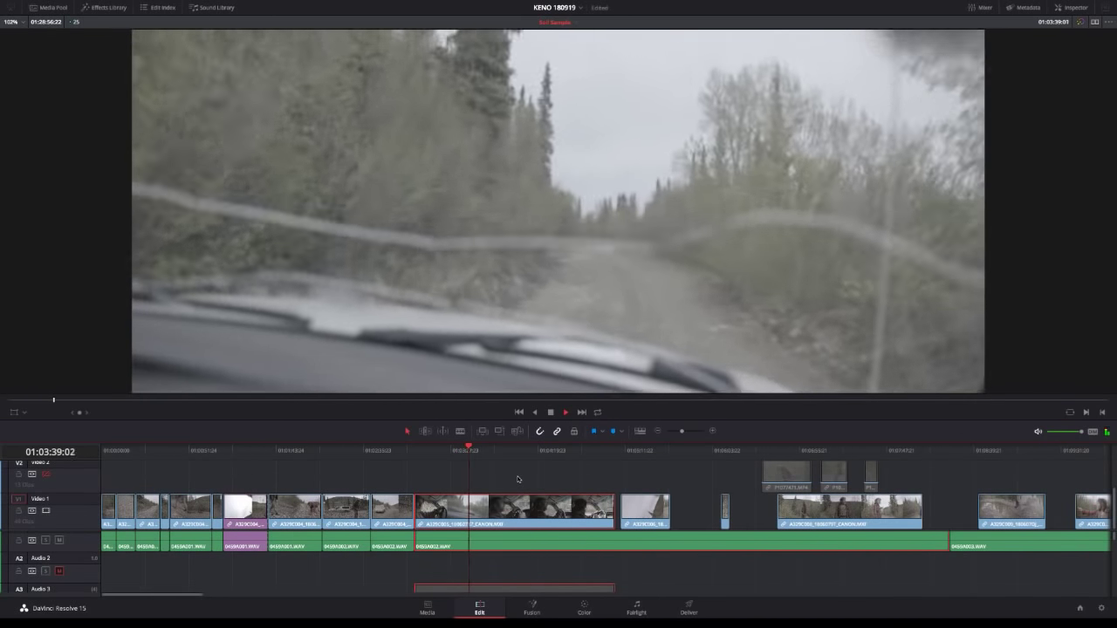
key("space")
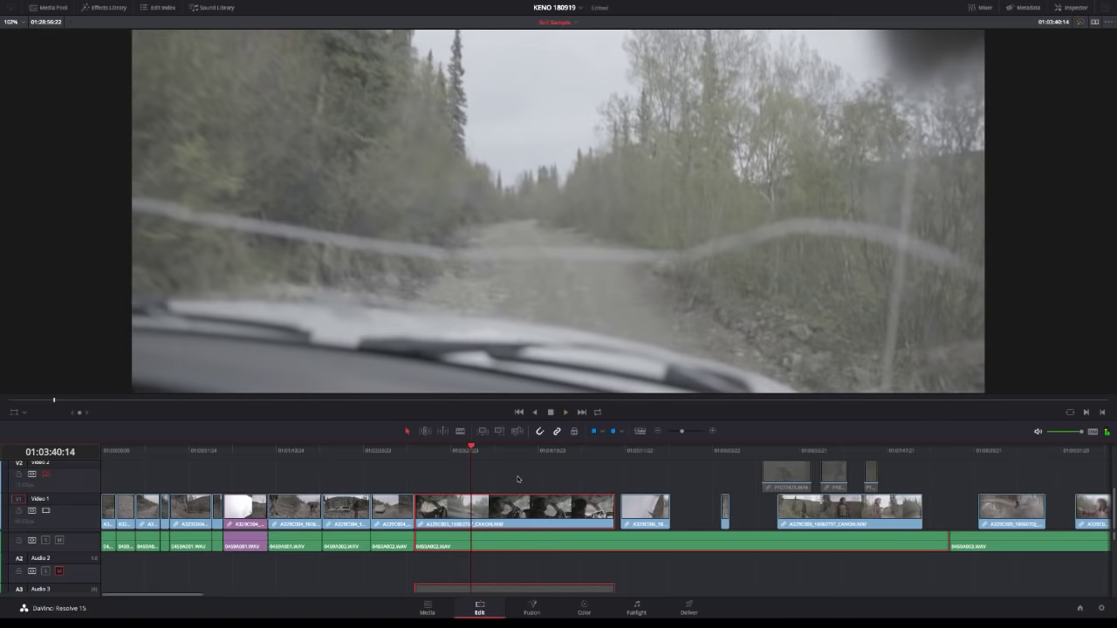
key("ctrl+backslash")
key("space")
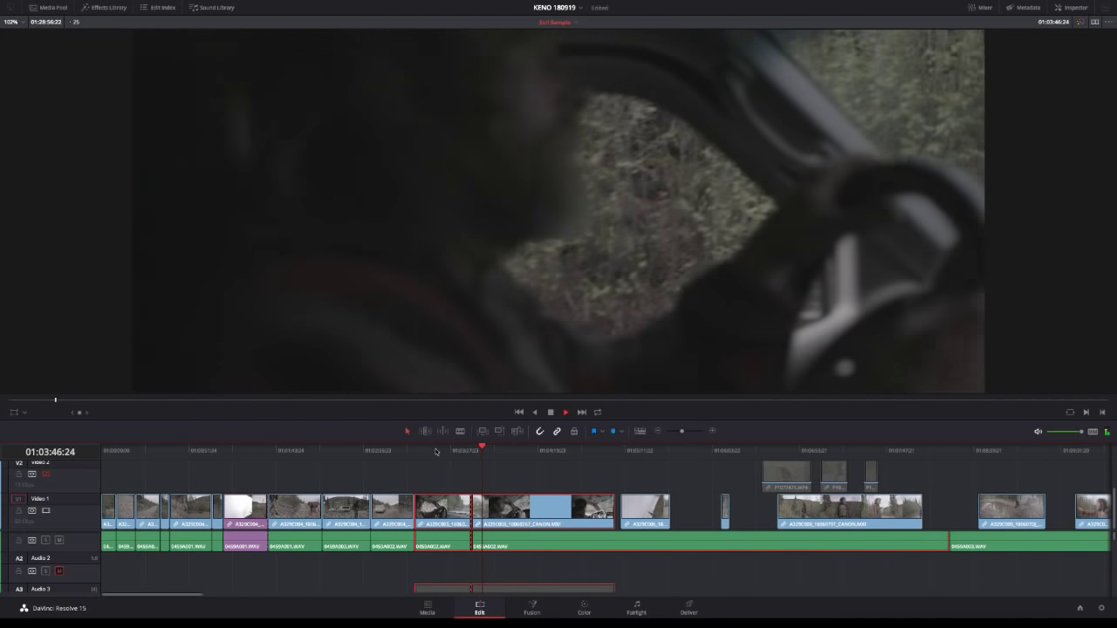
Ripple-trim the end of the first driving piece and its audio to 01:03:35:06.
left_click(437, 450)
left_click_drag(437, 451, 436, 450)
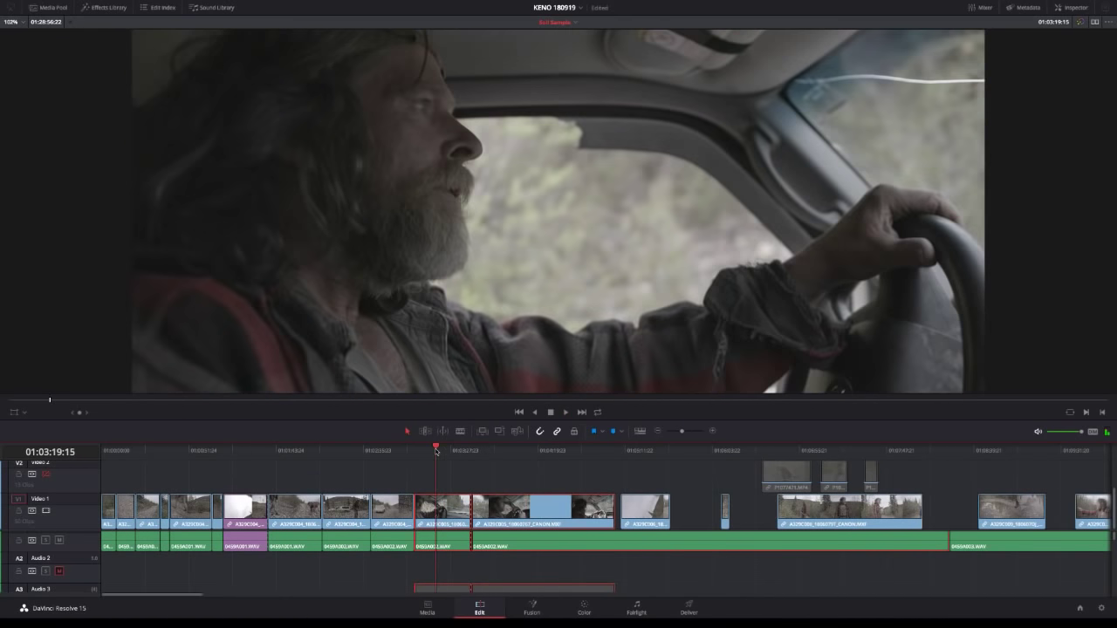
left_click(447, 511)
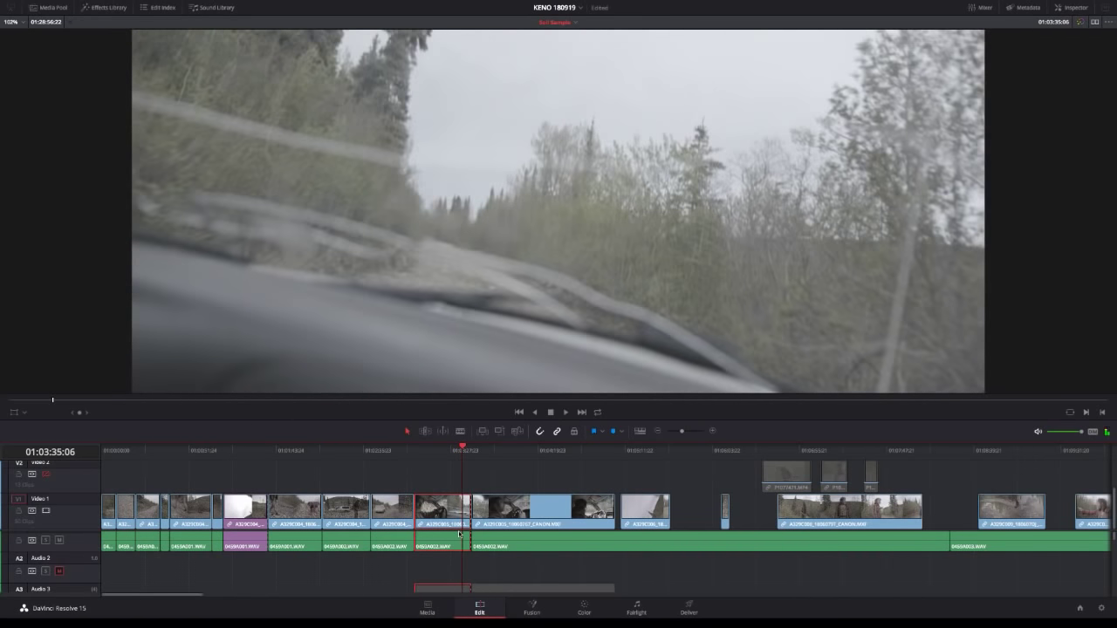
key("shift+bracketright")
Review the rest of the driving shot and split it with its audio at 01:04:09:14.
key("space")
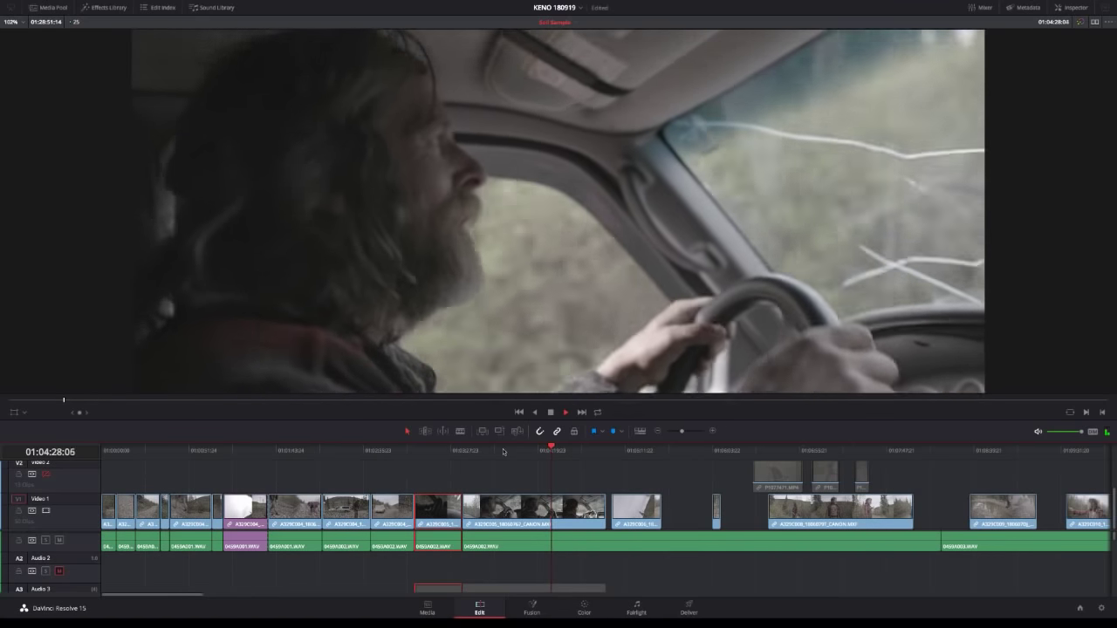
key("space")
left_click(445, 449)
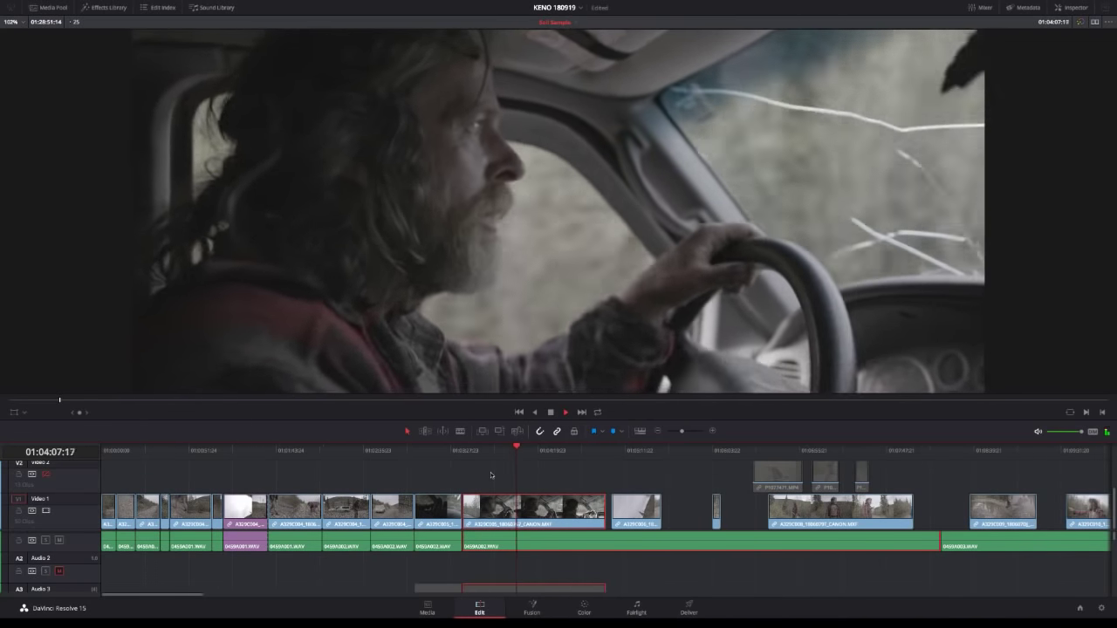
key("space")
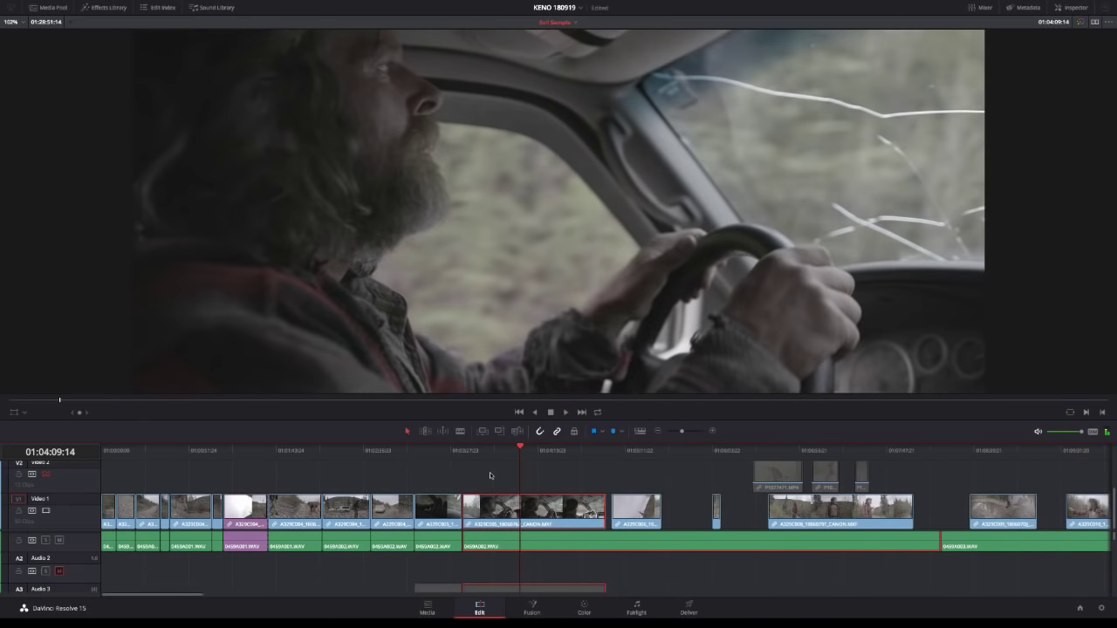
key("ctrl+b")
Replay the middle driving piece and ripple-trim its end, including the audio, to 01:03:57:08.
left_click(480, 453)
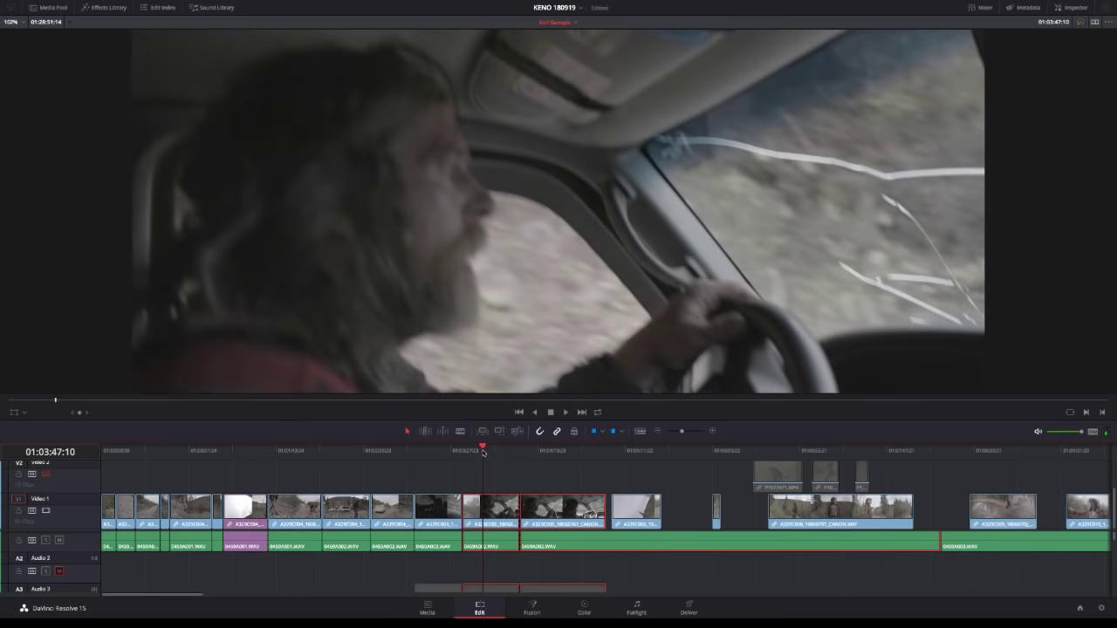
left_click(469, 453)
left_click_drag(468, 453, 483, 451)
key("space")
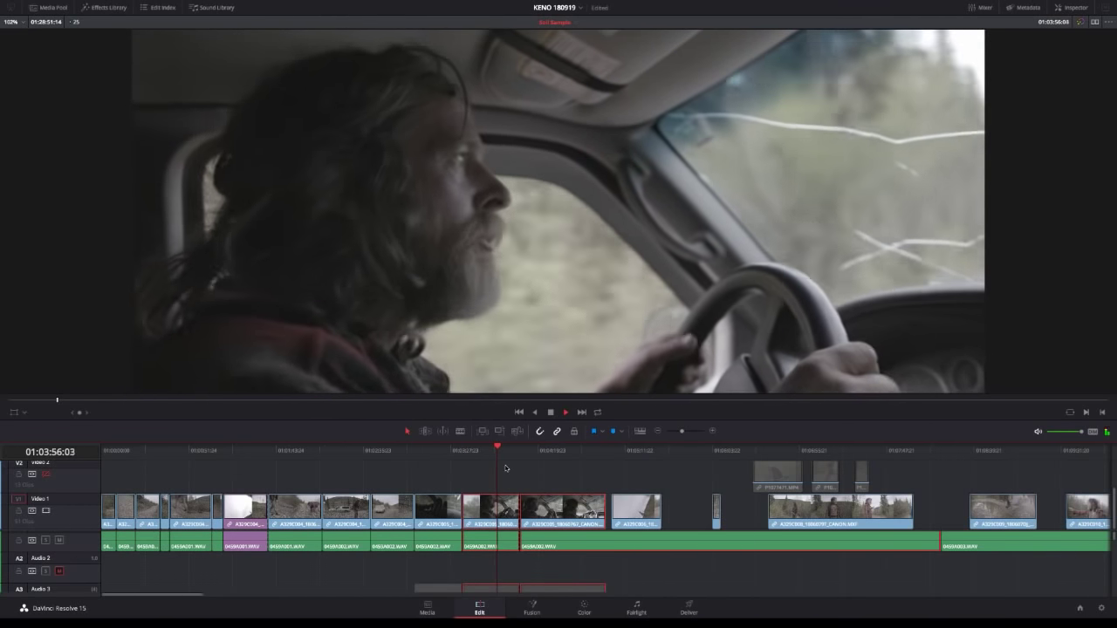
key("space")
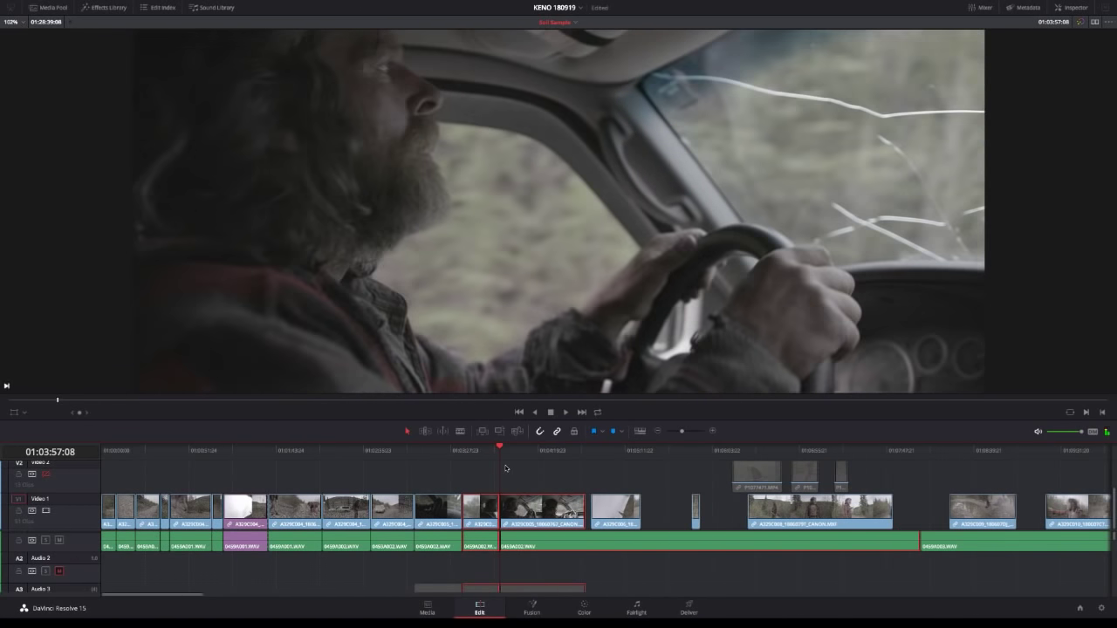
Ripple-trim the start of the last driving piece at about 01:04:21, and split the remainder at 01:04:13:19.
key("space")
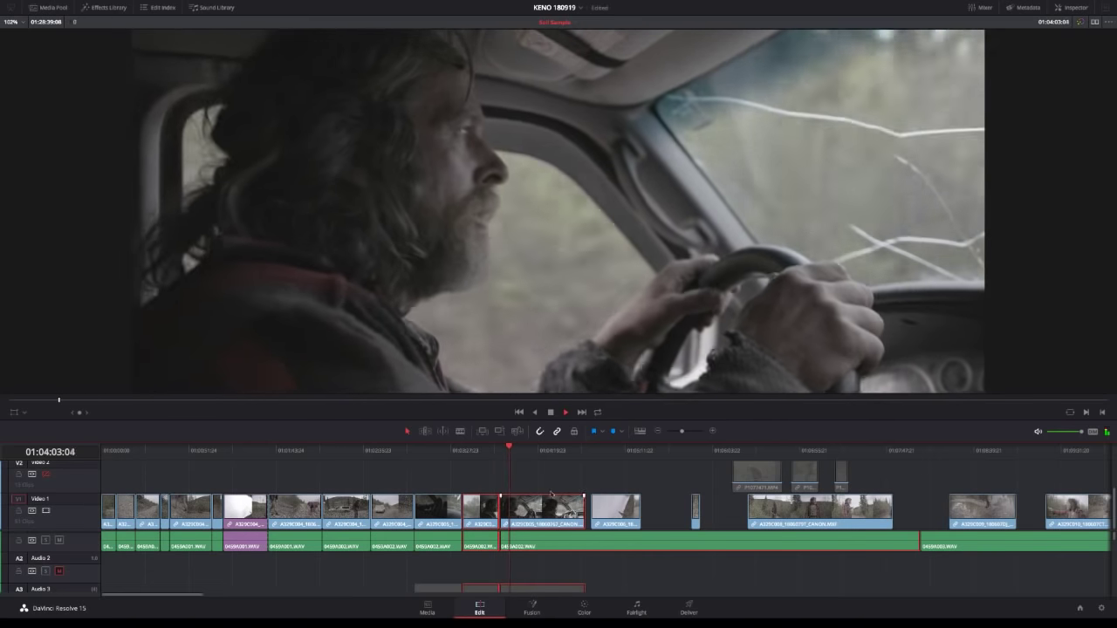
scroll(550, 592, "down", 1)
scroll(551, 594, "down", 1)
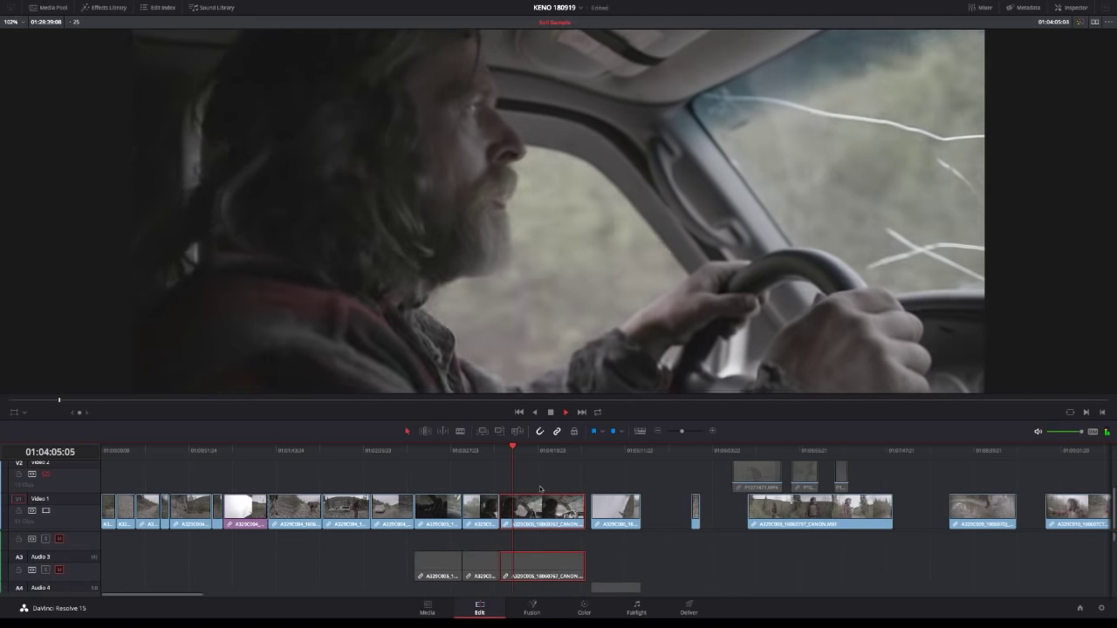
left_click(535, 452)
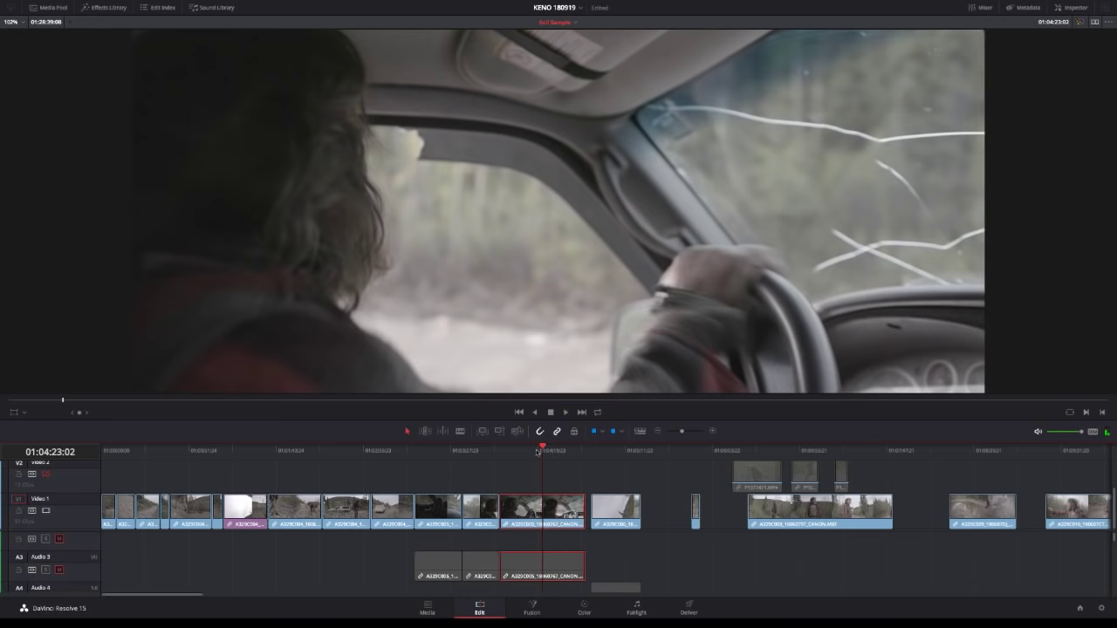
left_click(537, 451)
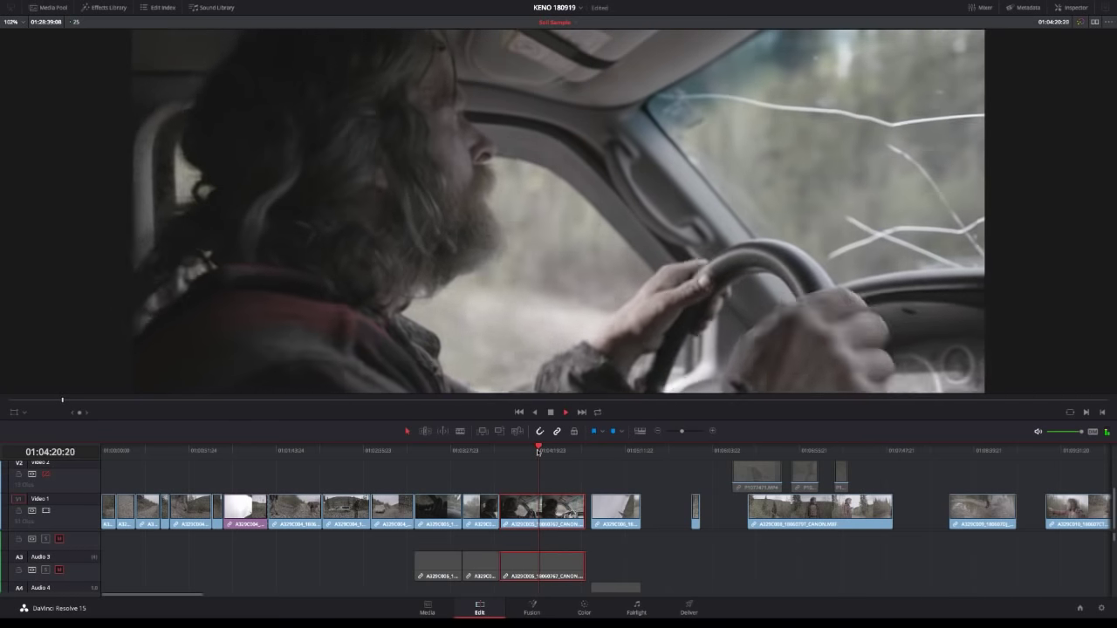
key("ctrl+shift+bracketleft")
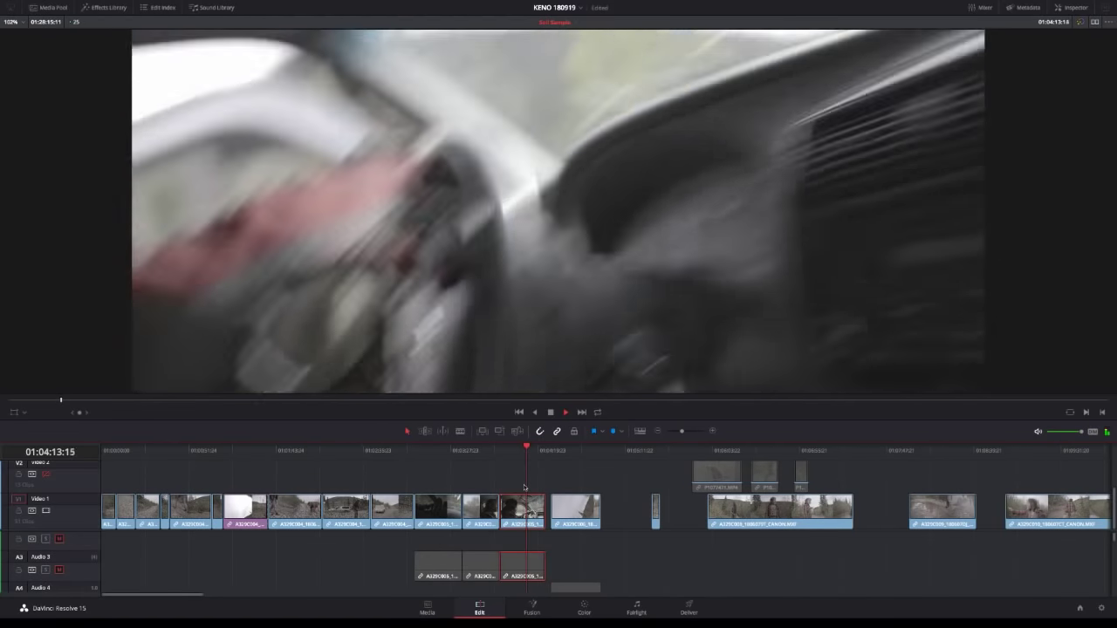
key("ctrl+b")
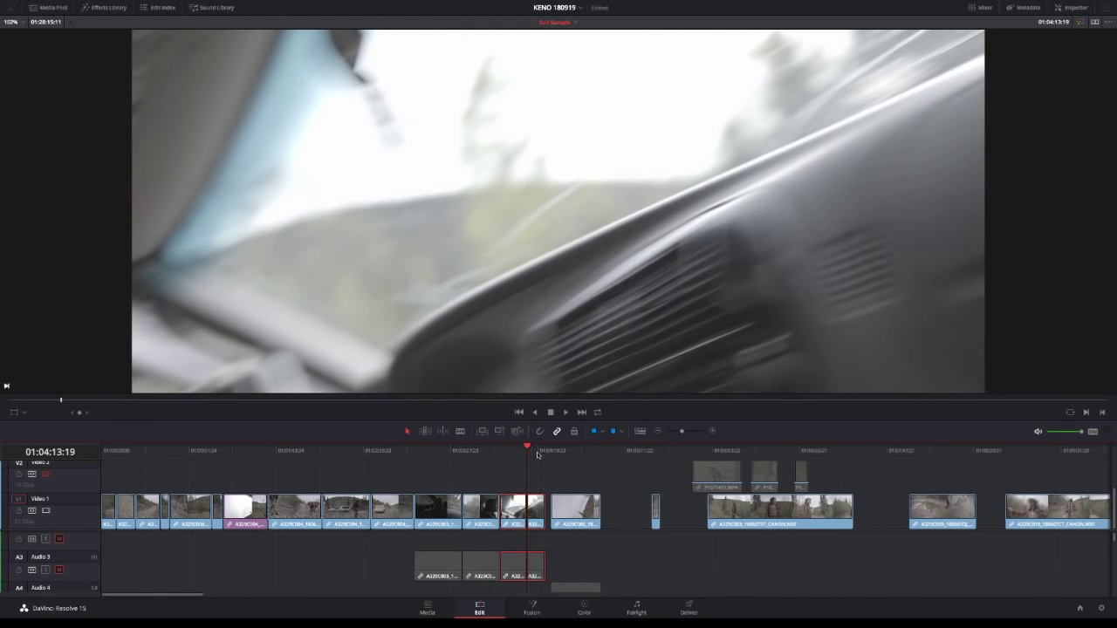
Try deleting the video left after the 01:04:13:19 cut and closing the gap before the white truck shot.
left_click(538, 450)
key("space")
left_click_drag(540, 451, 566, 448)
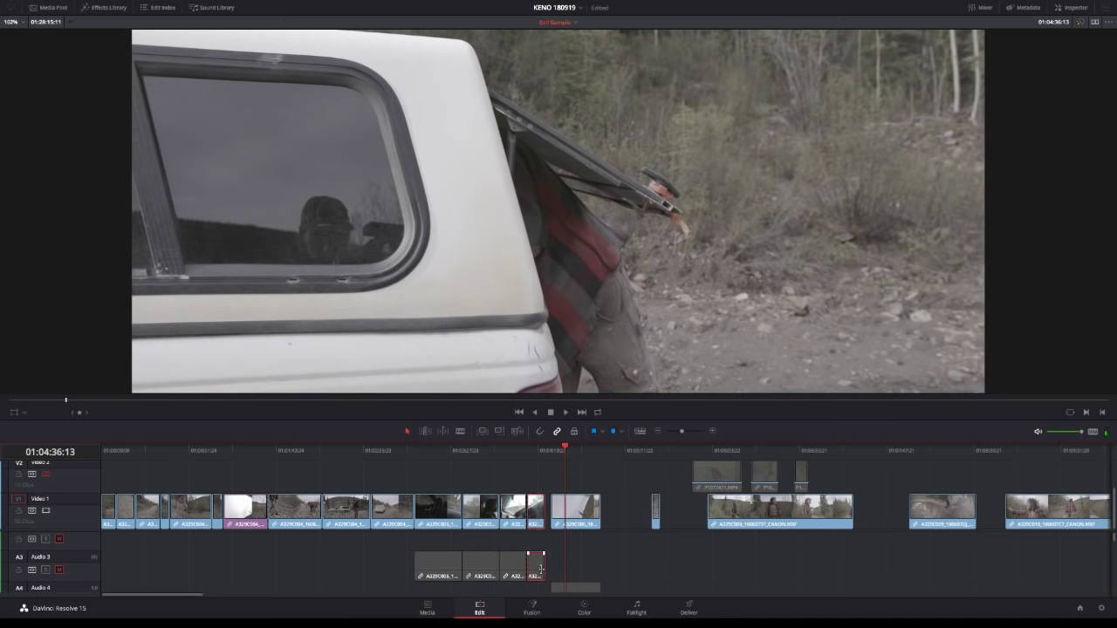
key("BackSpace")
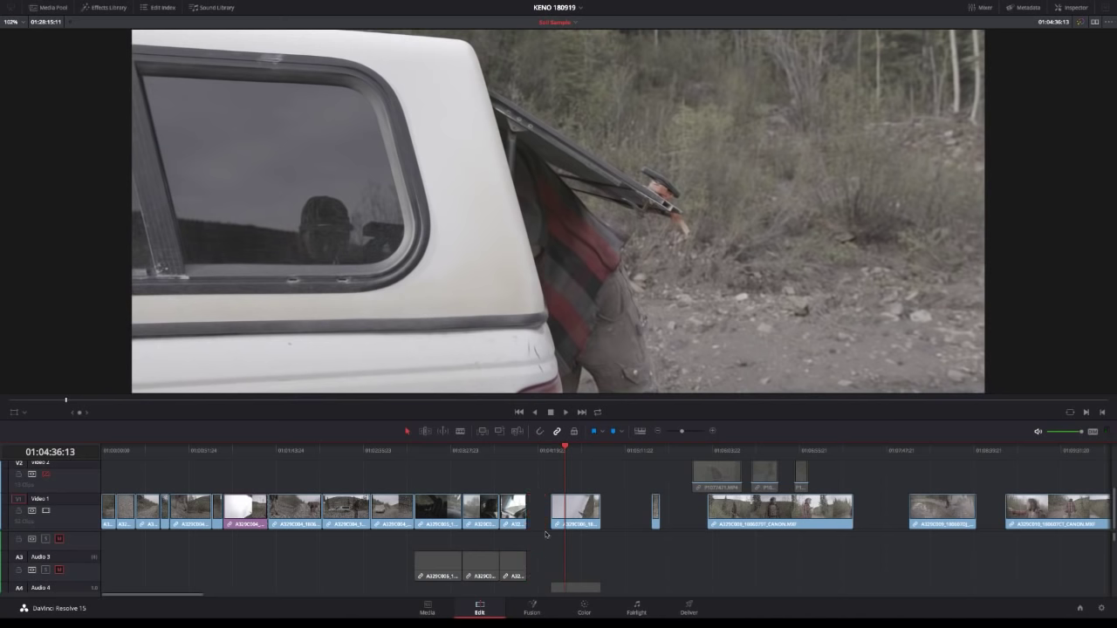
left_click(542, 515)
key("BackSpace")
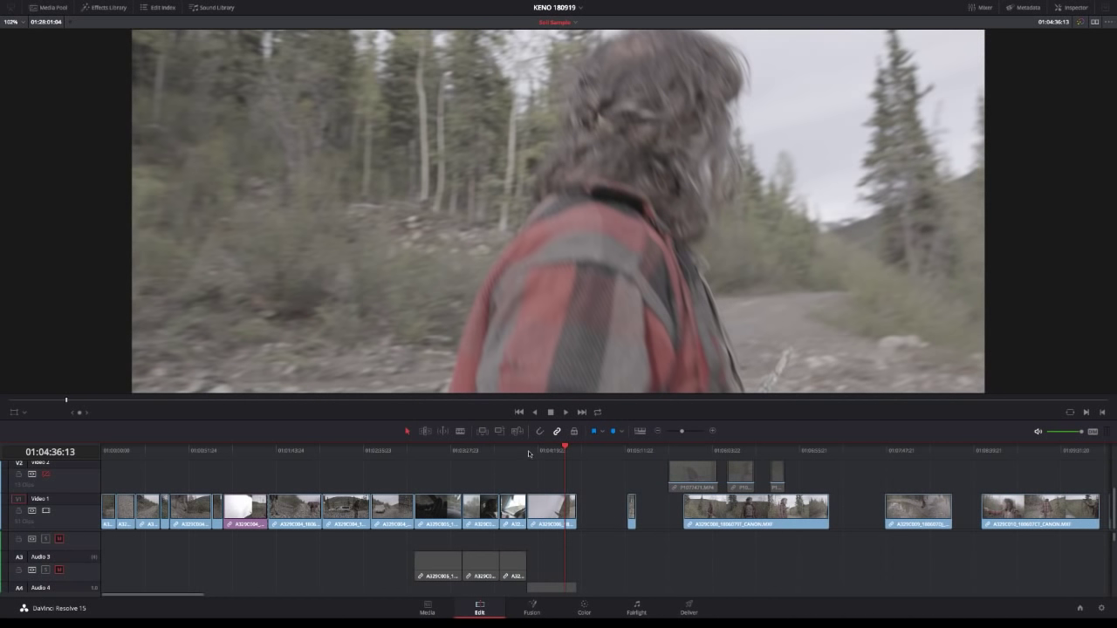
Play the join into the white truck shot, and undo the leftover deletion and gap closing.
left_click(527, 450)
key("space")
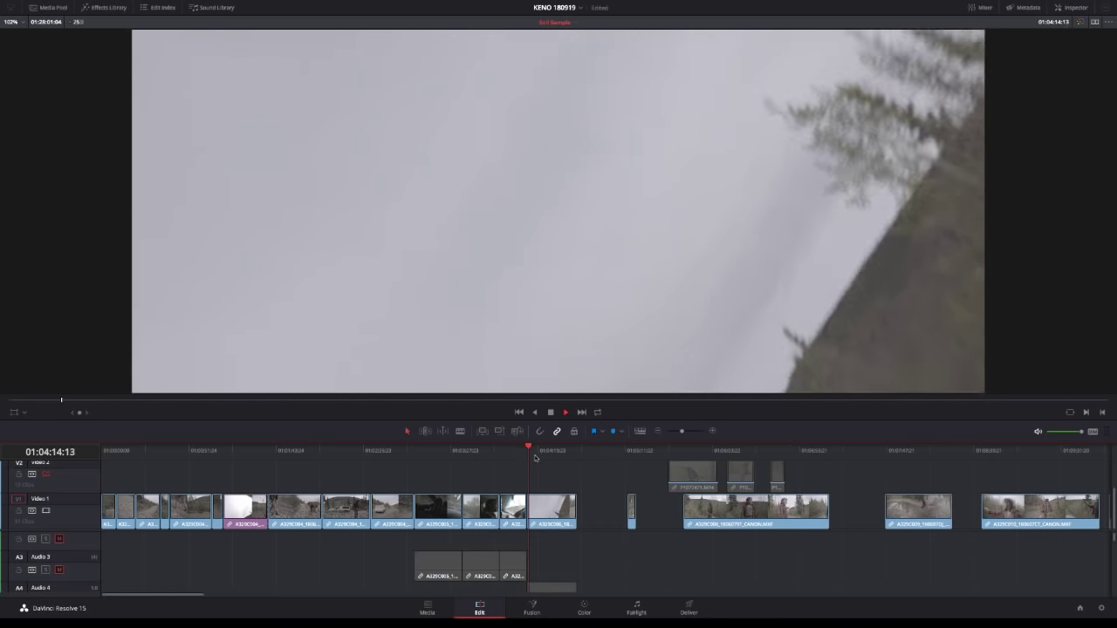
key("space")
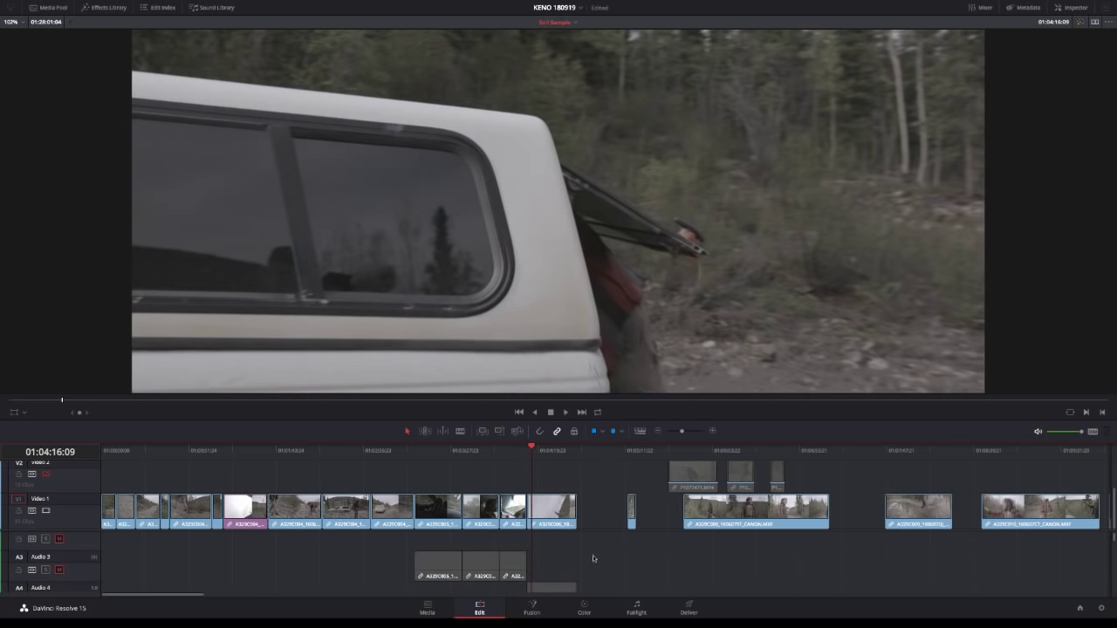
scroll(592, 554, "up", 2)
key("ctrl+z")
Trim the Audio 1 clip to start with the white truck shot, delete the leftover driving video, and close the gap.
left_click_drag(529, 545, 554, 544)
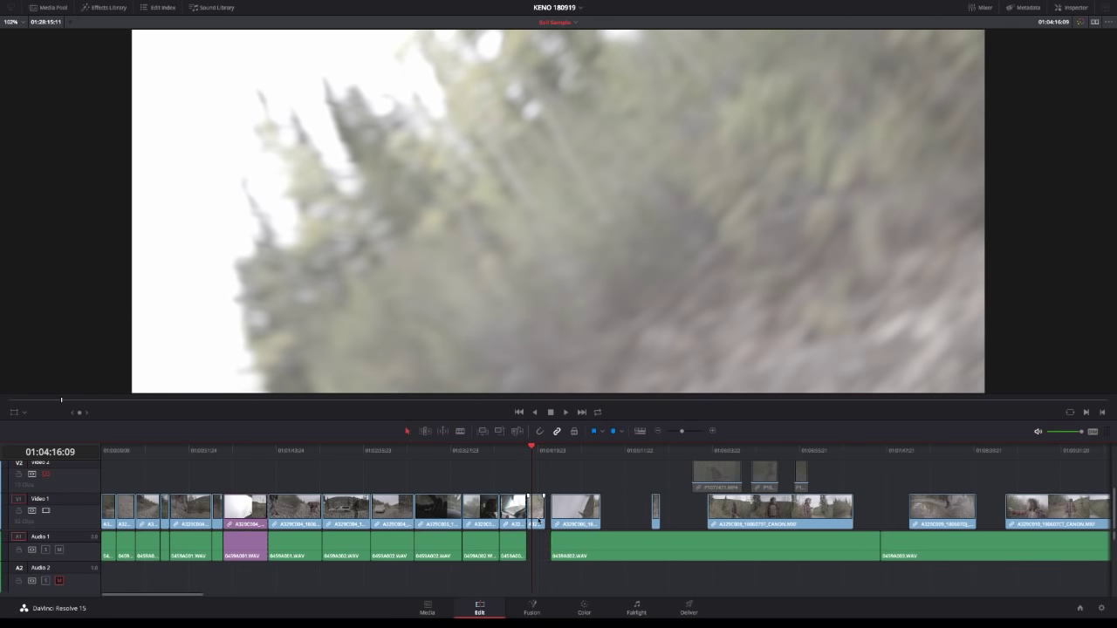
left_click(539, 522)
key("Delete")
left_click(540, 522)
key("Delete")
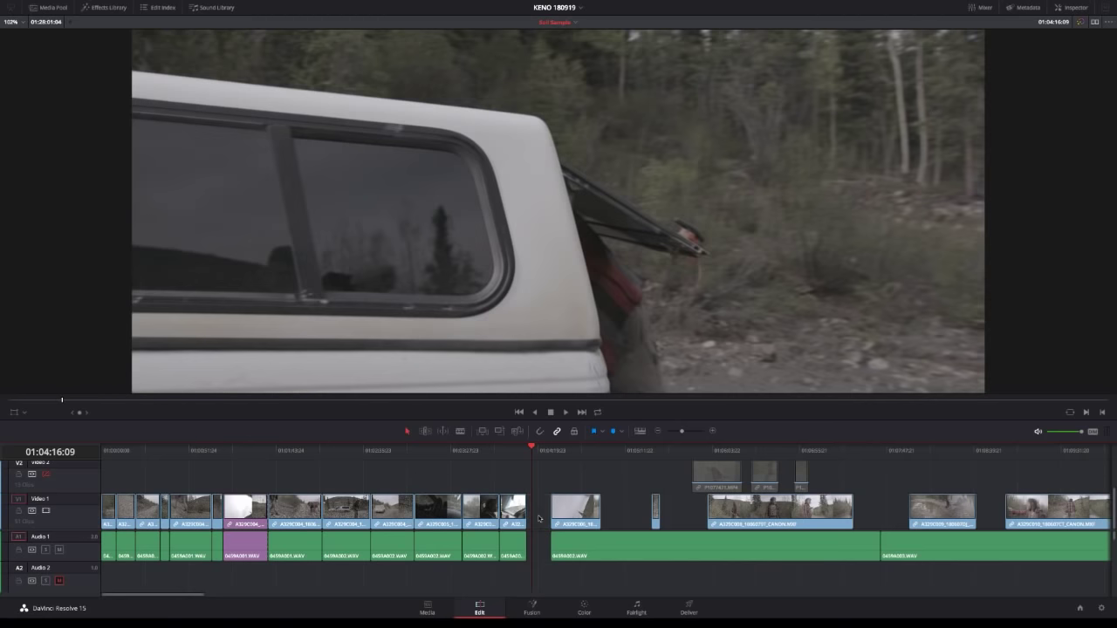
Ripple-trim the start of the white truck shot and its Audio 1 clip to 01:04:19:03.
left_click(520, 451)
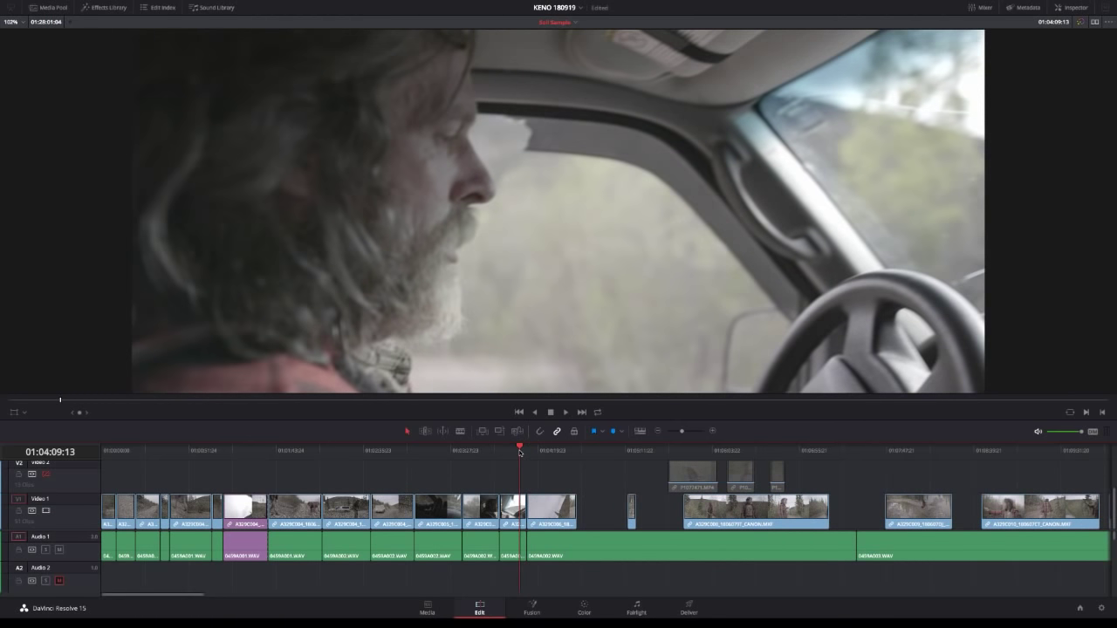
key("space")
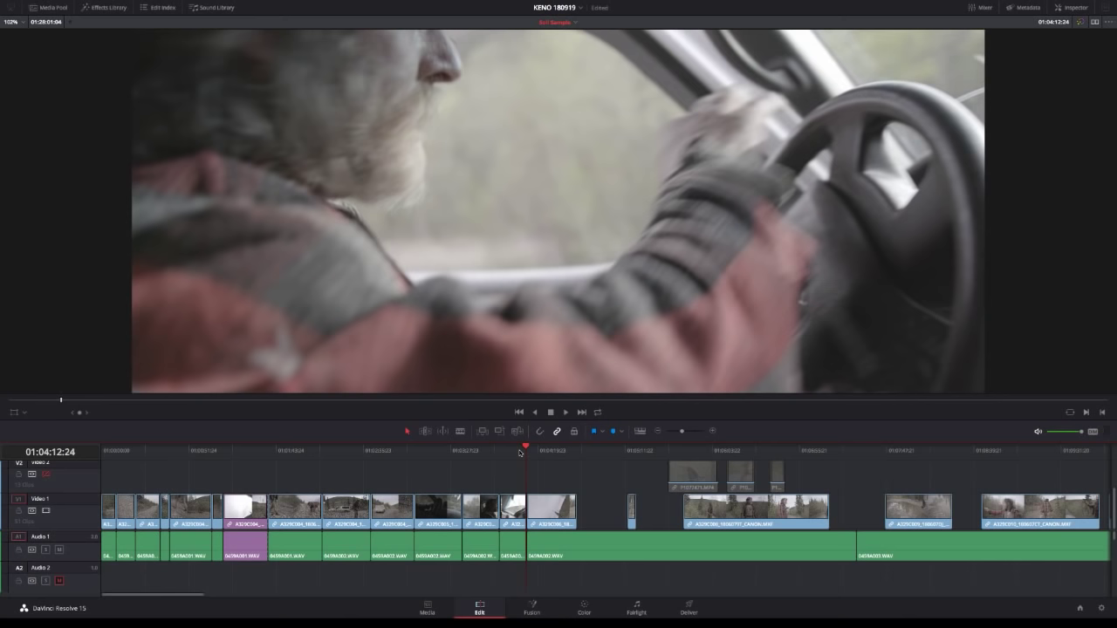
key("l")
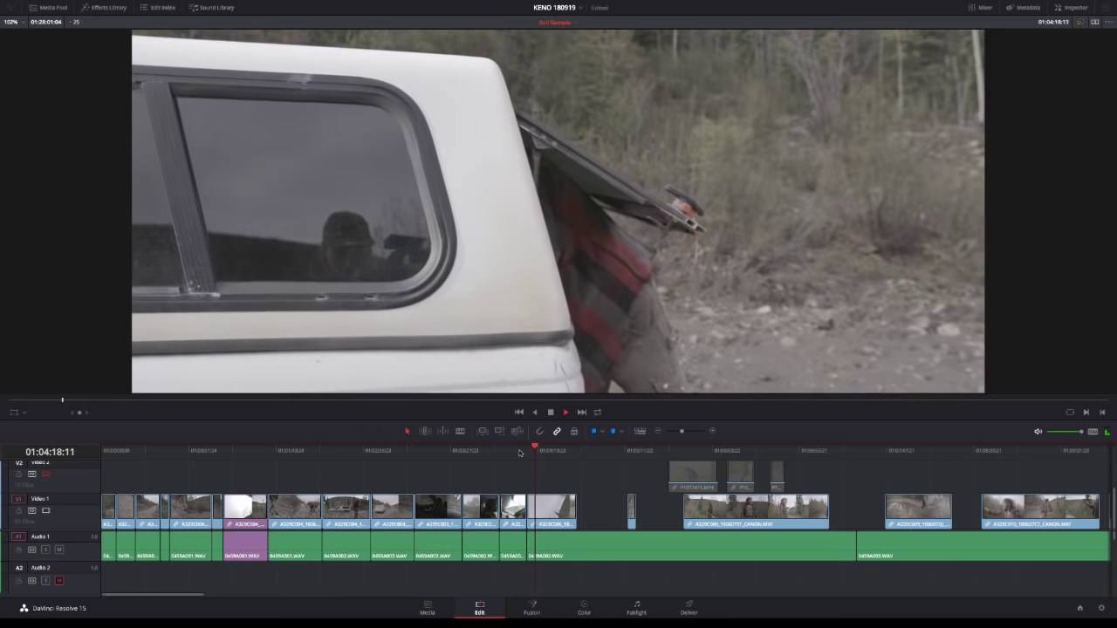
key("k")
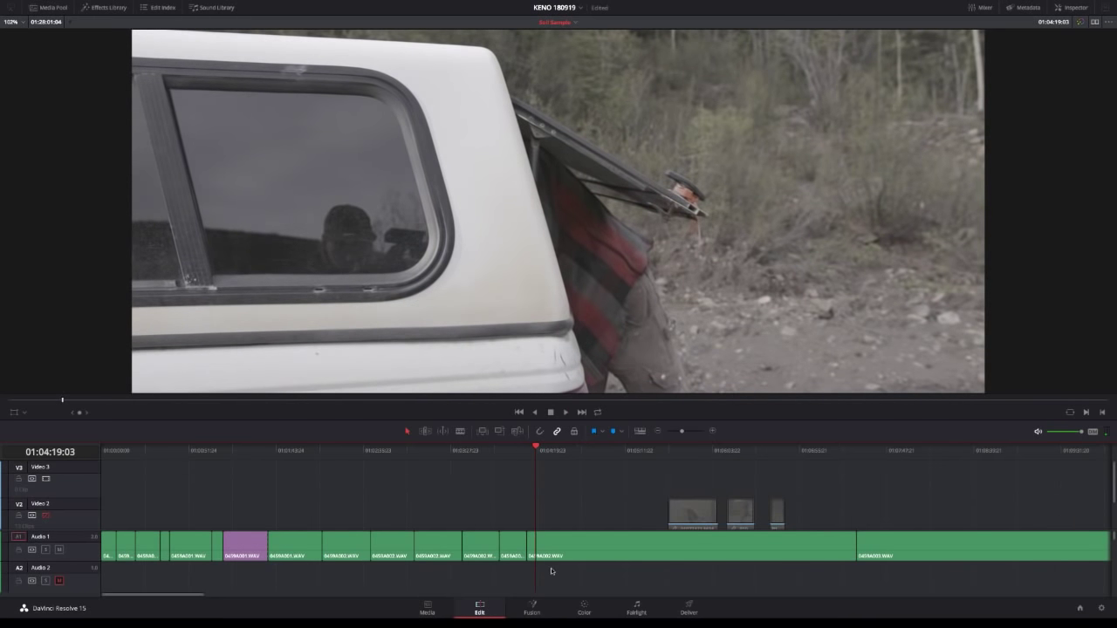
left_click(557, 545)
key("shift+bracketleft")
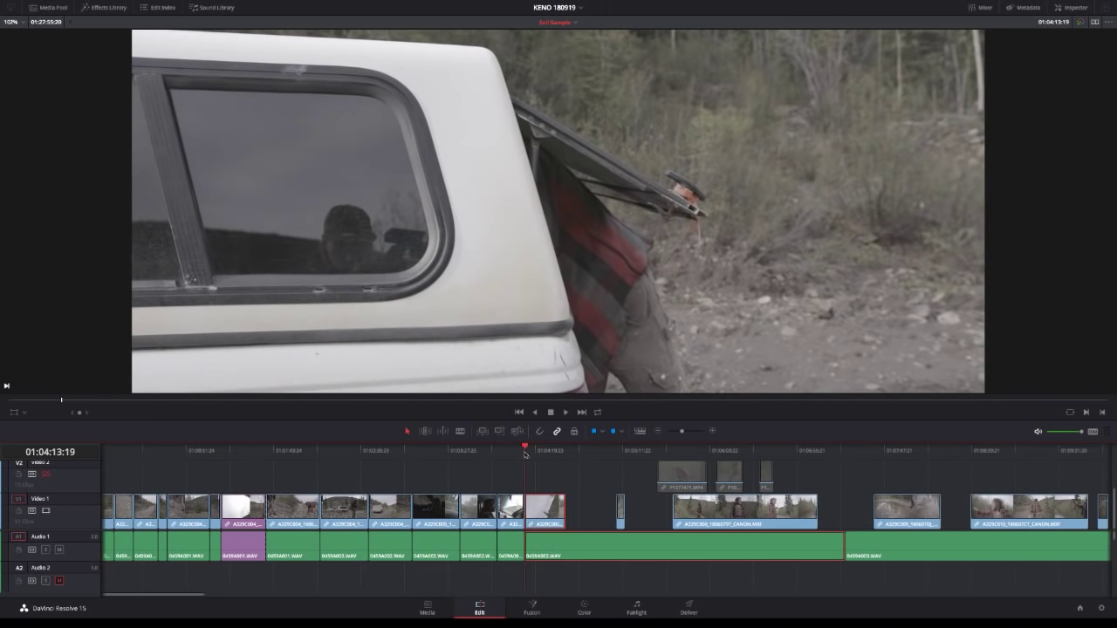
Play the join from the last driving shot into the trimmed white truck shot.
left_click(518, 452)
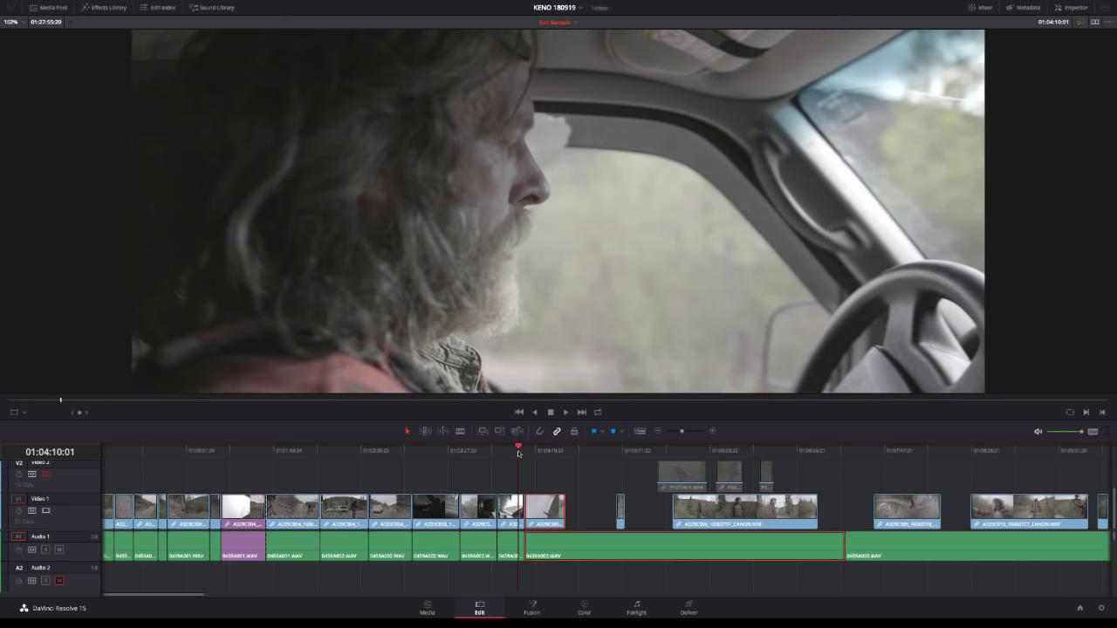
key("space")
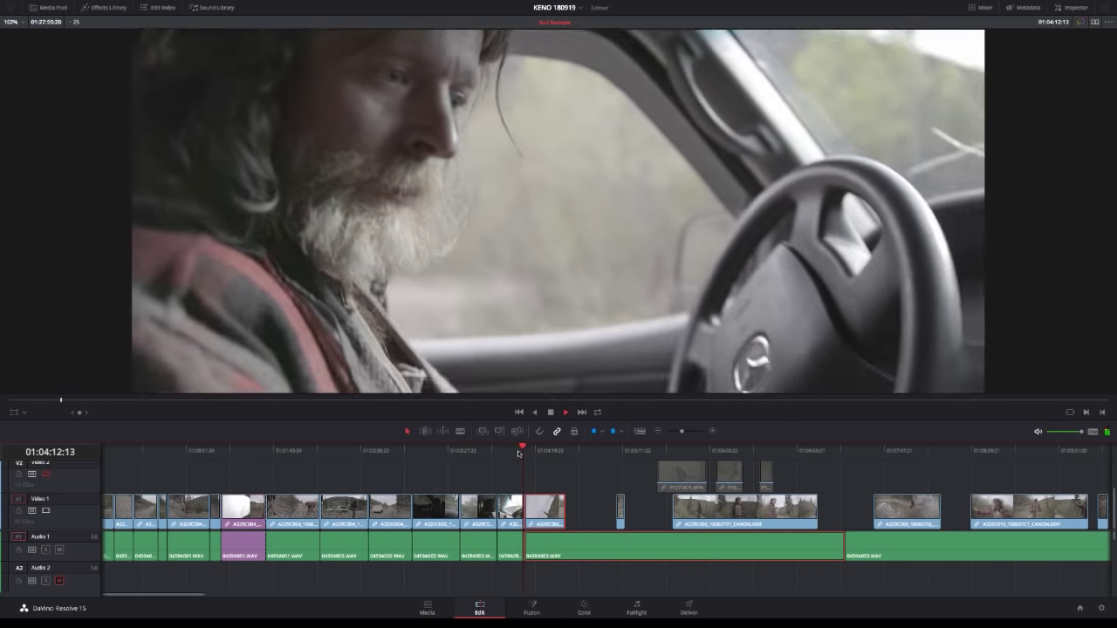
key("space")
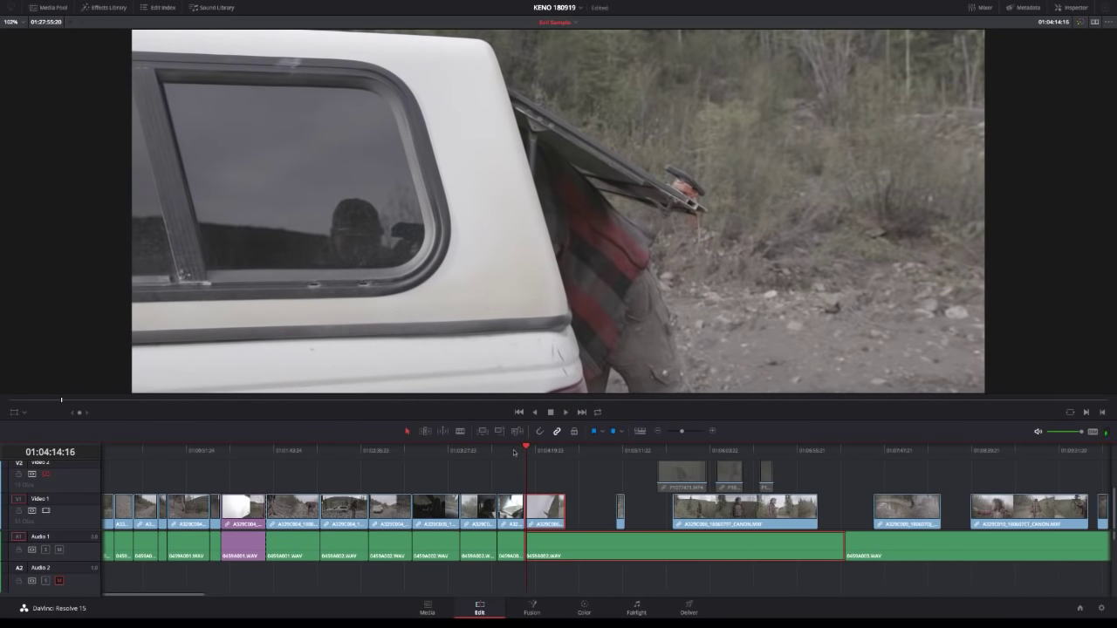
Try ripple-trimming the end of the last driving shot at 01:04:12:17, and play the join.
left_click(519, 452)
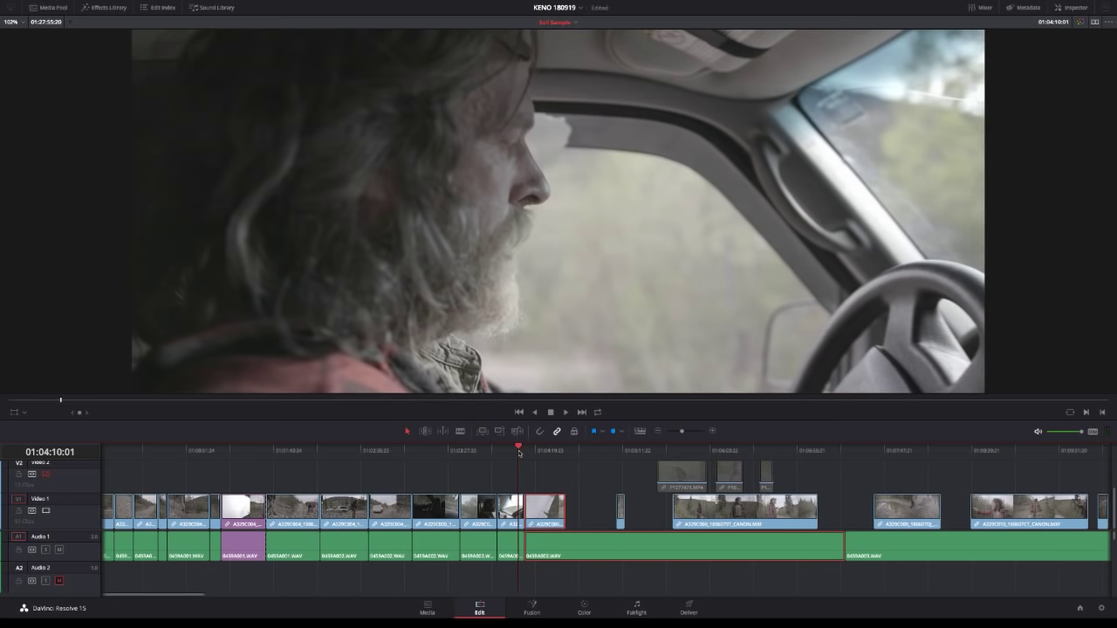
left_click(513, 471)
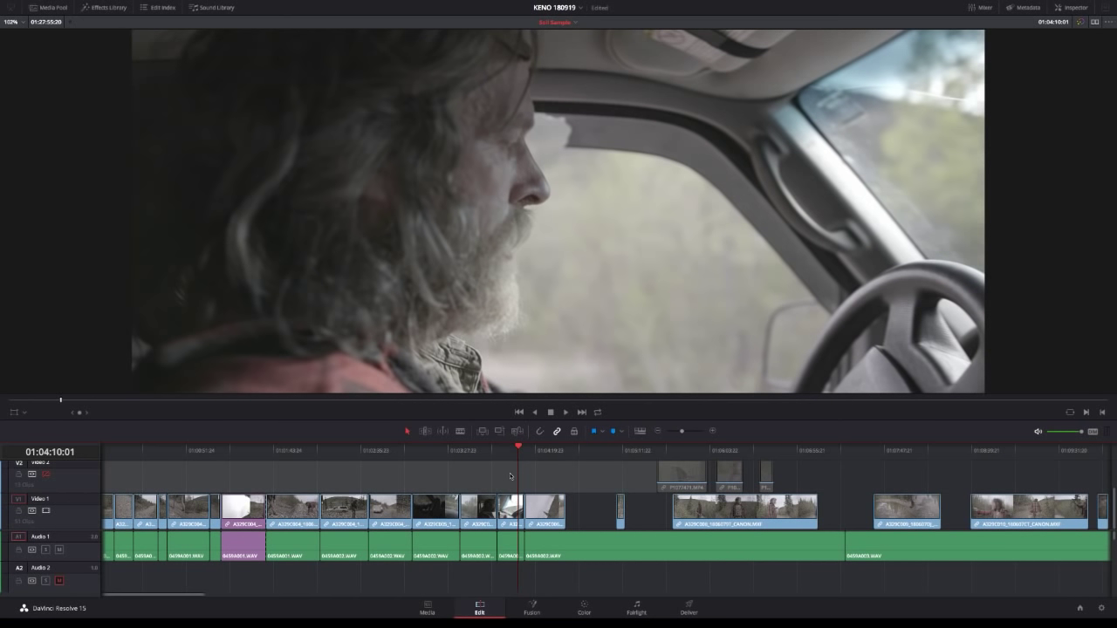
key("space")
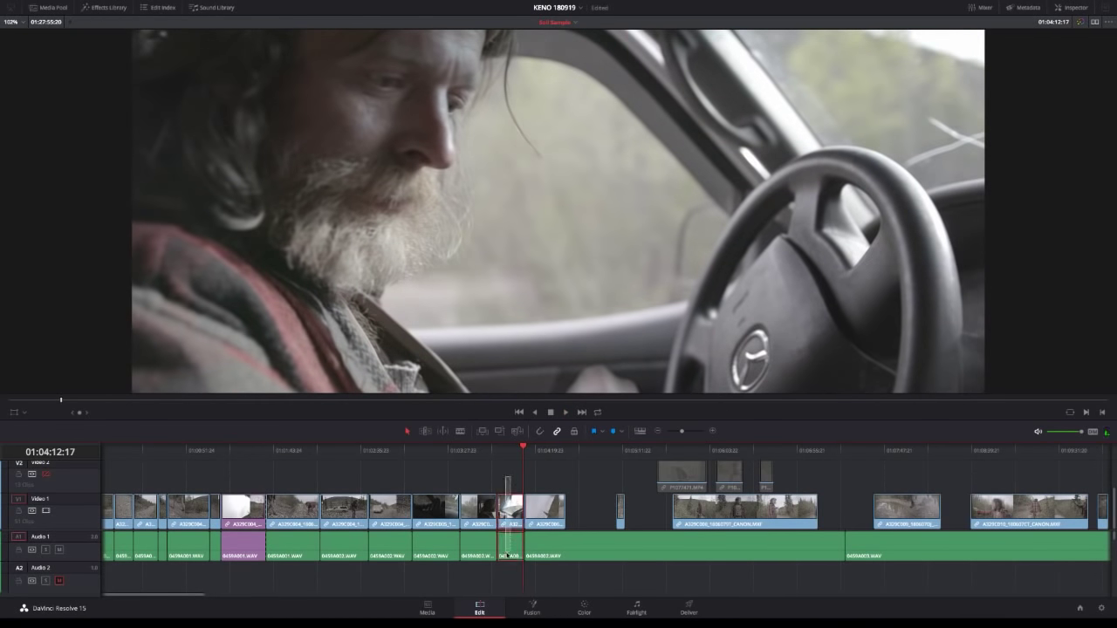
left_click(515, 451)
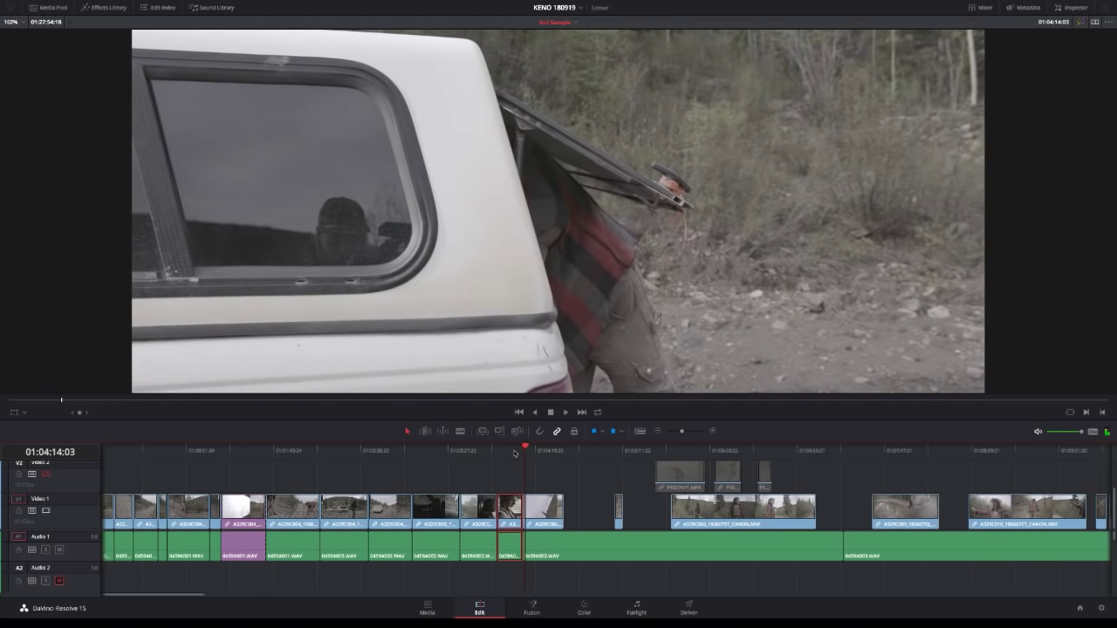
key("space")
Ripple-trim the end of the last driving shot and its audio back to 01:04:13:11.
left_click(516, 450)
key("space")
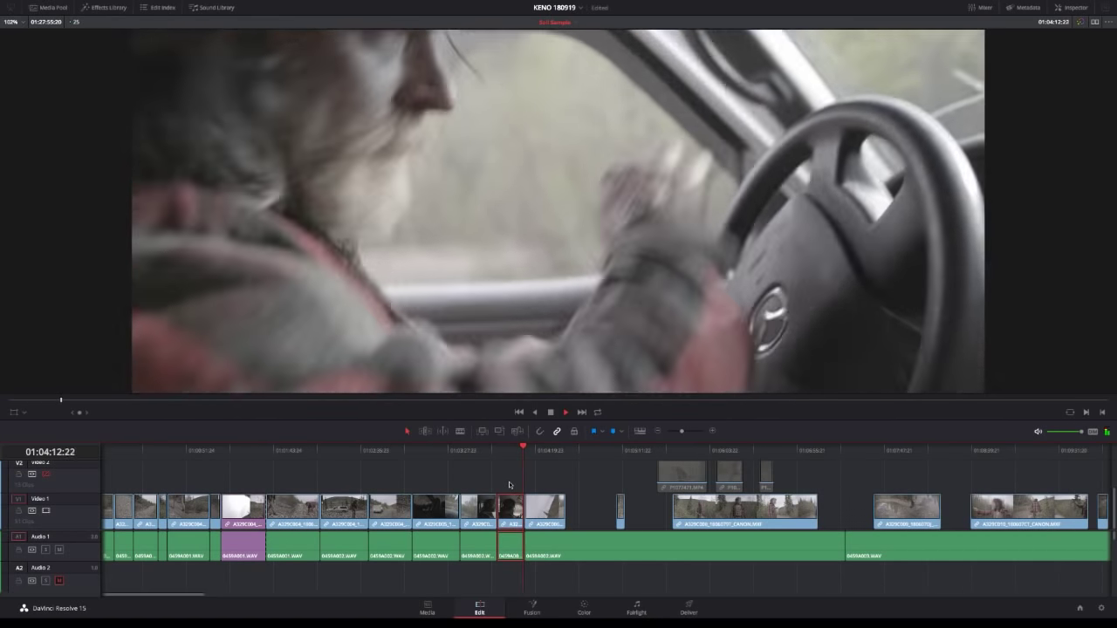
key("Left")
key("Left")
key("Left")
key("Left")
key("Left")
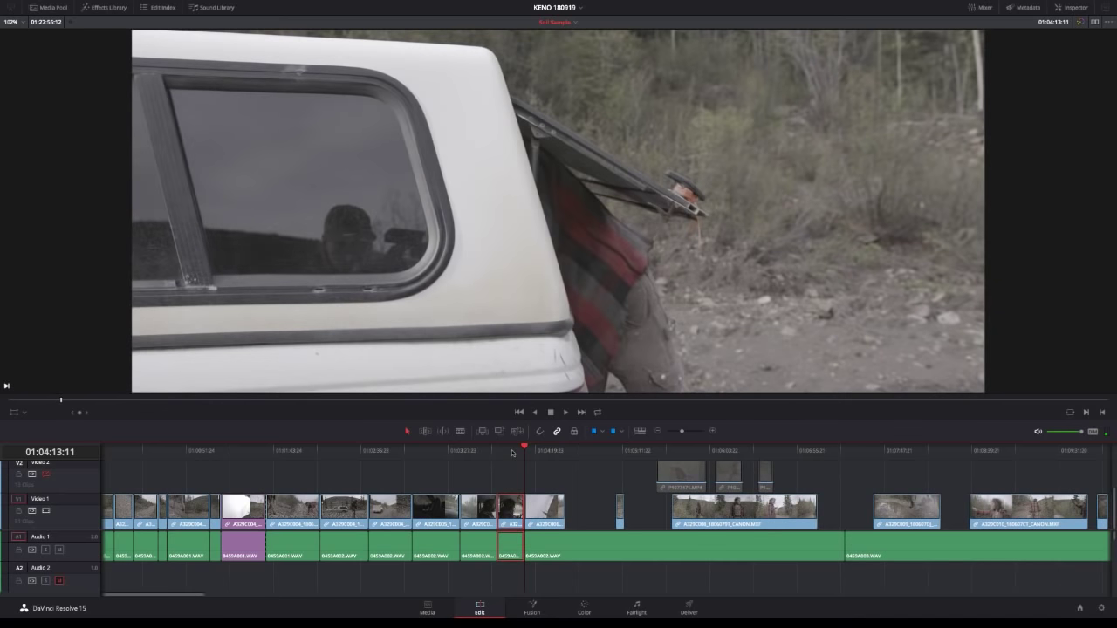
Replay the cut from the driving shot into the white truck shot, and inspect the lower audio tracks beneath it.
left_click(515, 451)
key("space")
key("space")
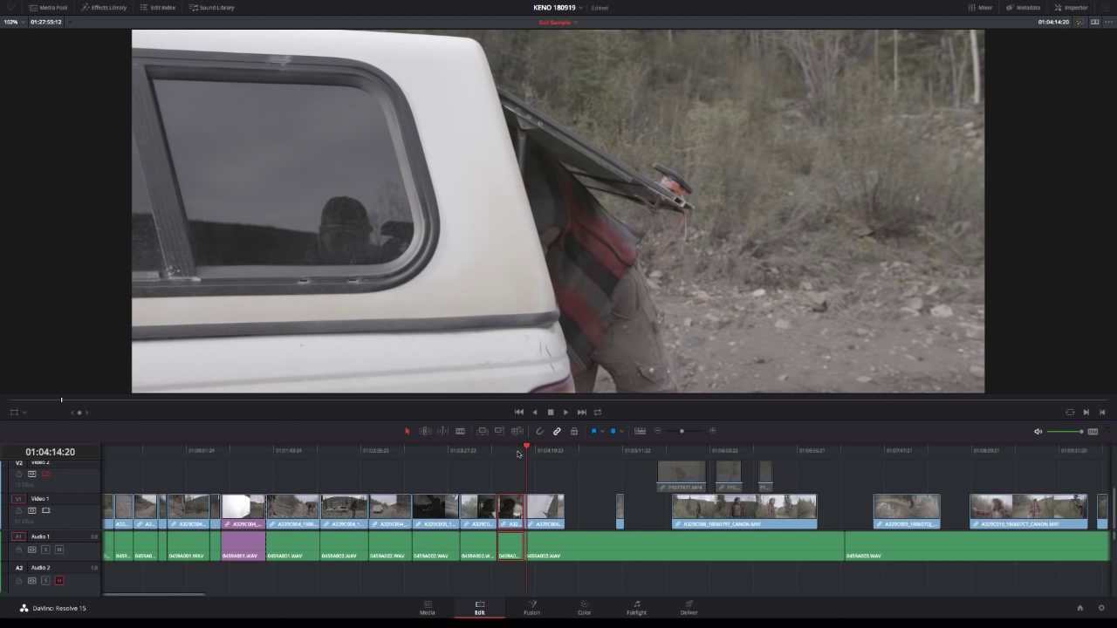
scroll(518, 453, "right", 3)
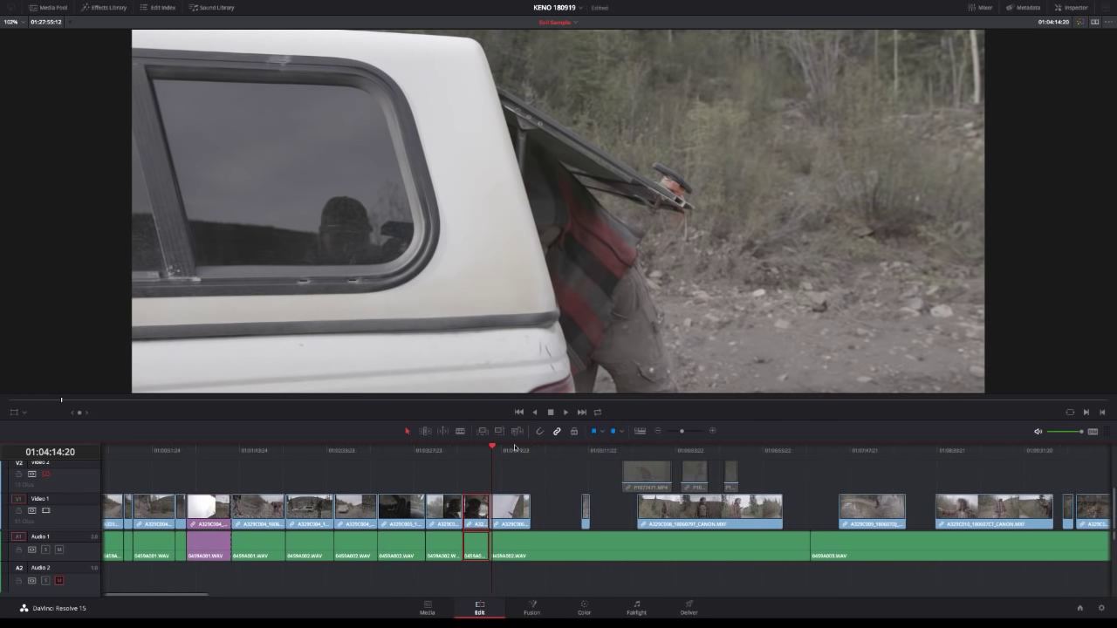
left_click(484, 452)
key("space")
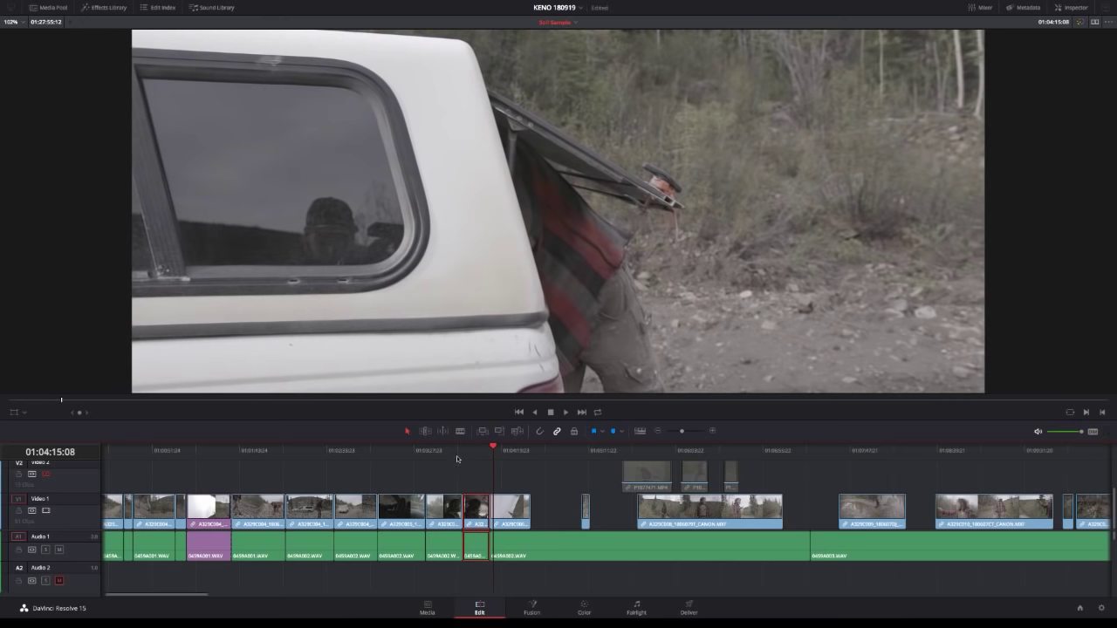
left_click(481, 454)
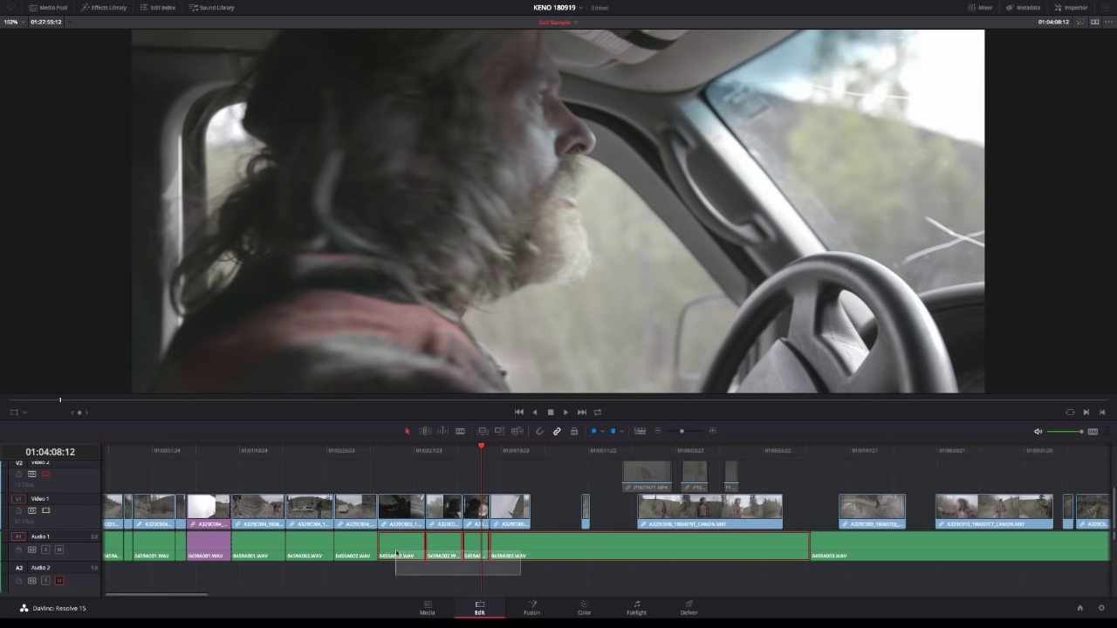
scroll(485, 572, "down", 5)
scroll(489, 573, "up", 3)
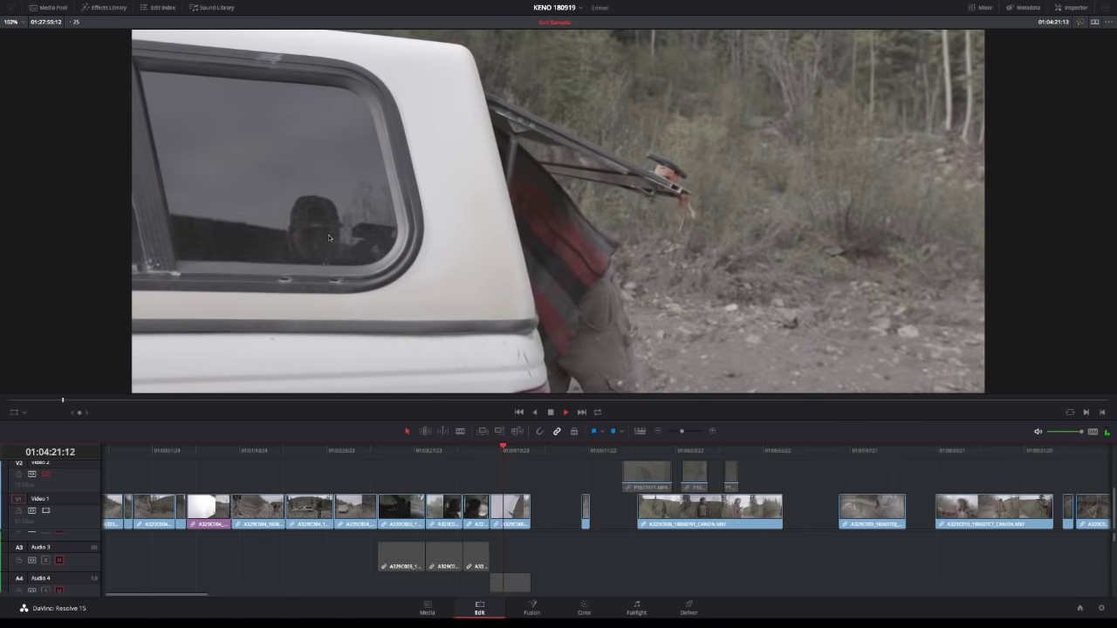
Split the white truck shot and ripple-trim the start of its second piece to 01:04:25:24.
key("space")
key("j")
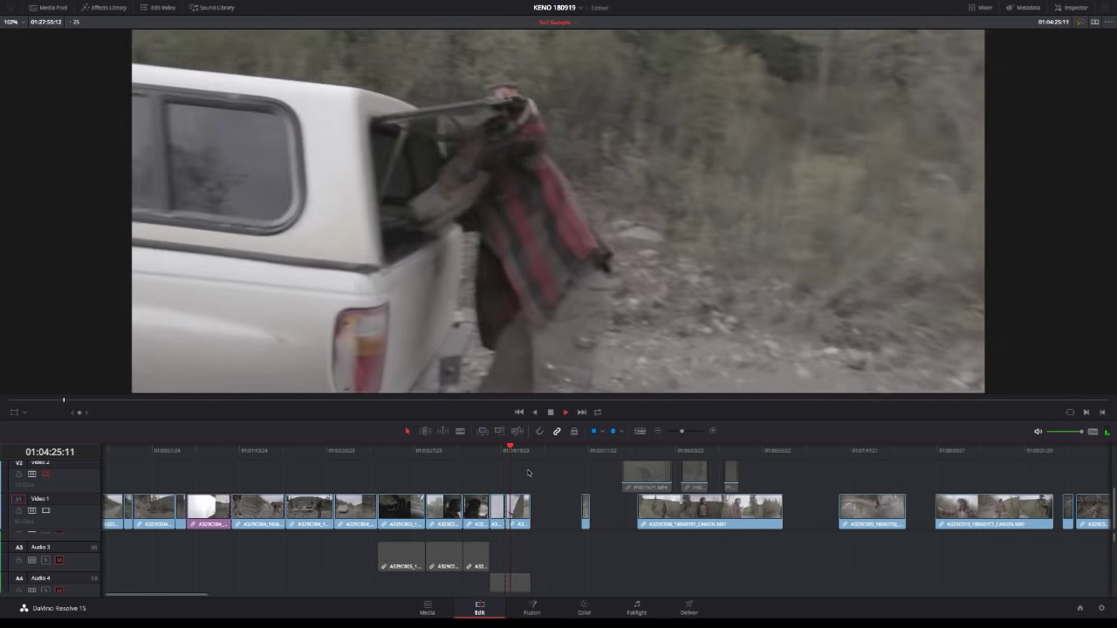
key("space")
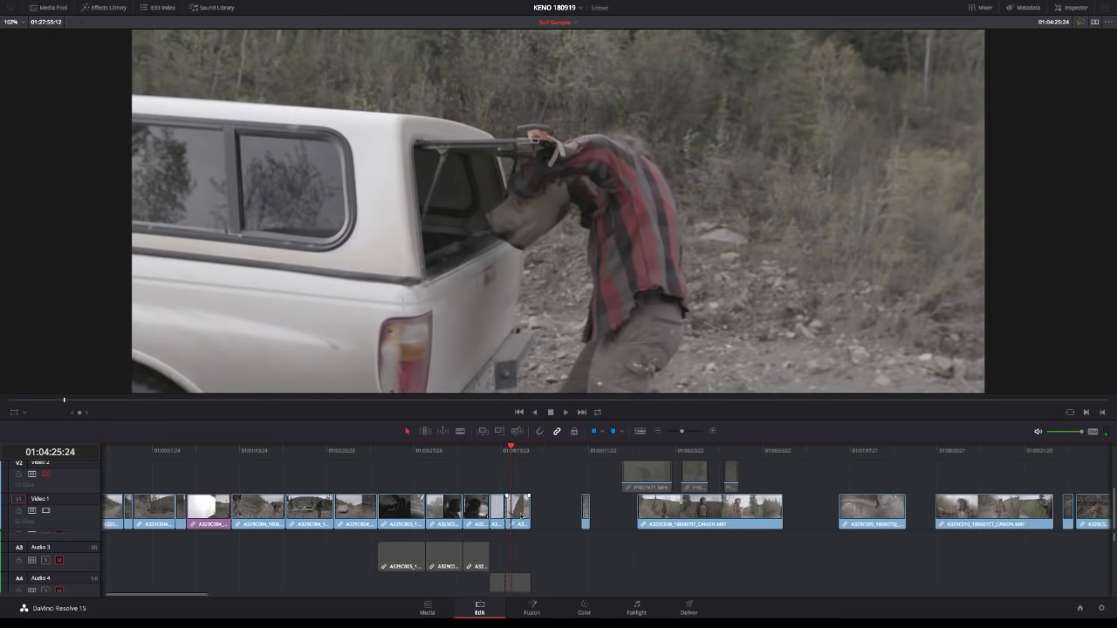
key("ctrl+shift+[")
Play the jump cut in the white truck shot, and try ripple-trimming the second piece's end at 01:04:27:14.
left_click(500, 452)
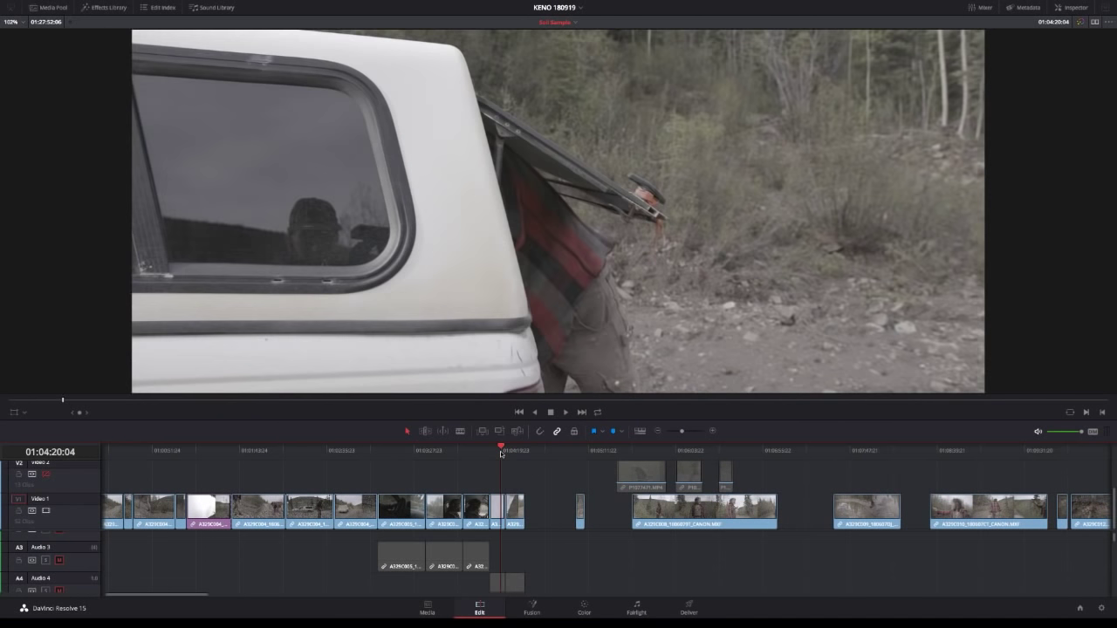
key("space")
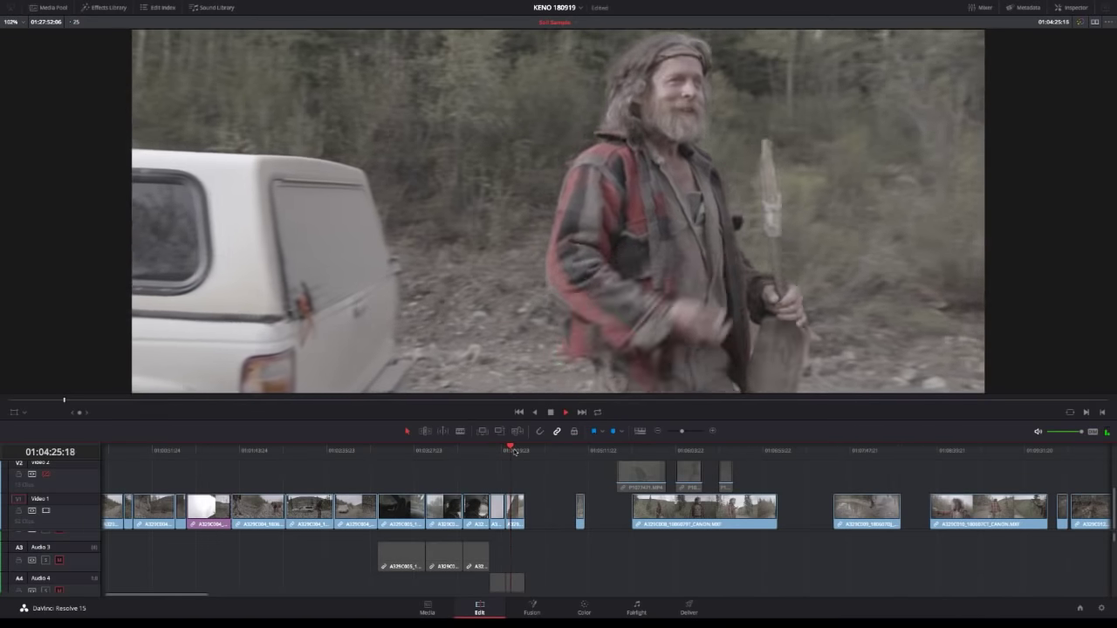
key("space")
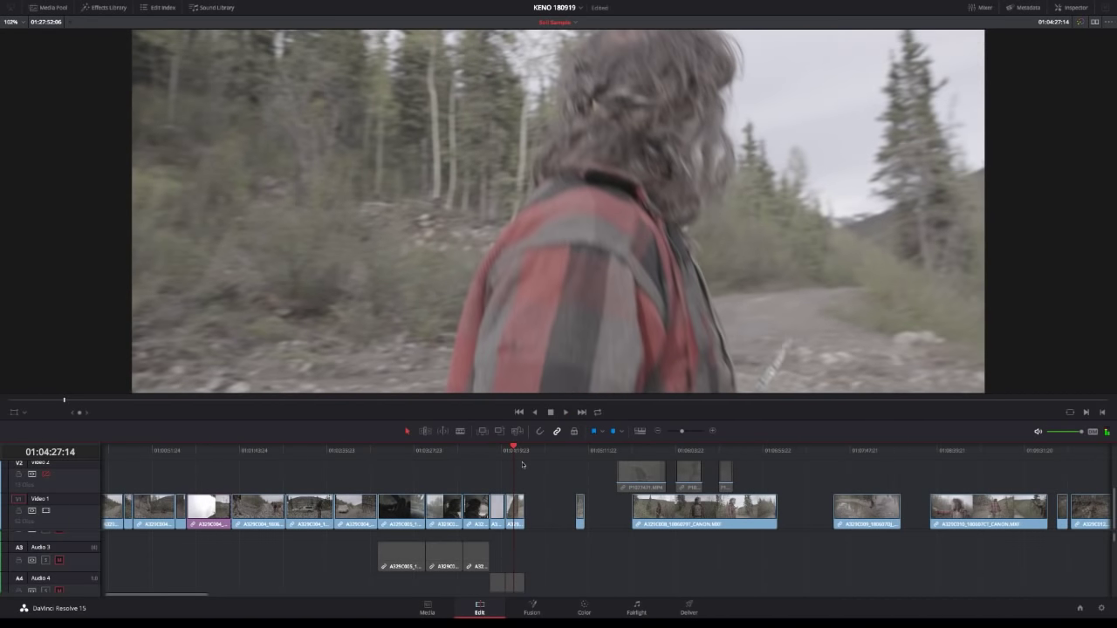
key("shift+]")
Scrub through the shots after the white truck, and undo the last end trim.
left_click(568, 450)
key("space")
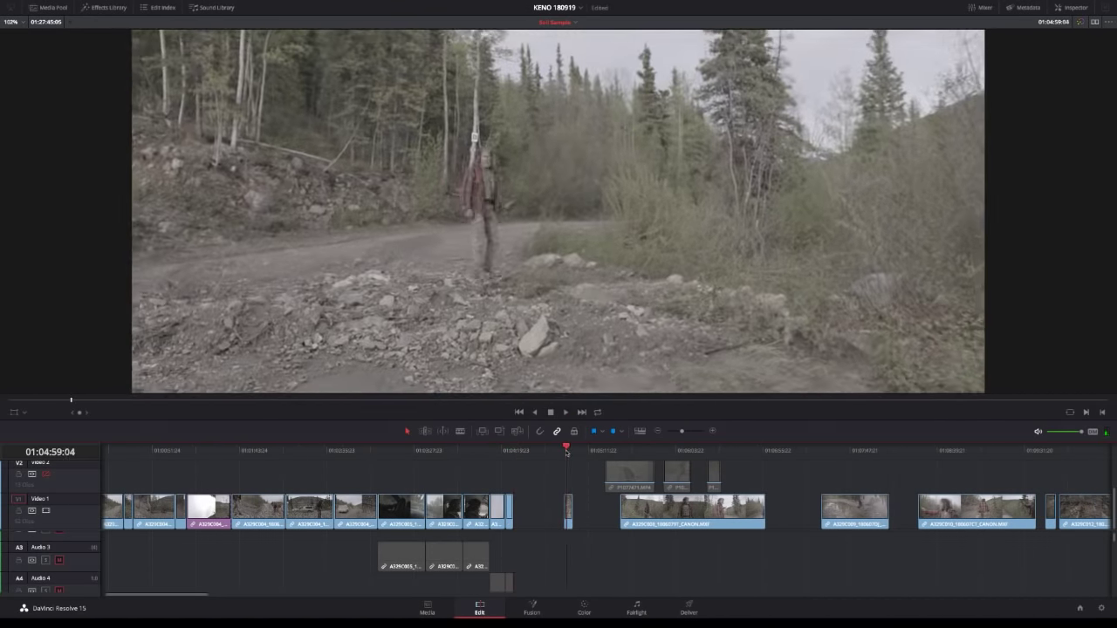
left_click_drag(573, 450, 622, 452)
scroll(643, 538, "up", 3)
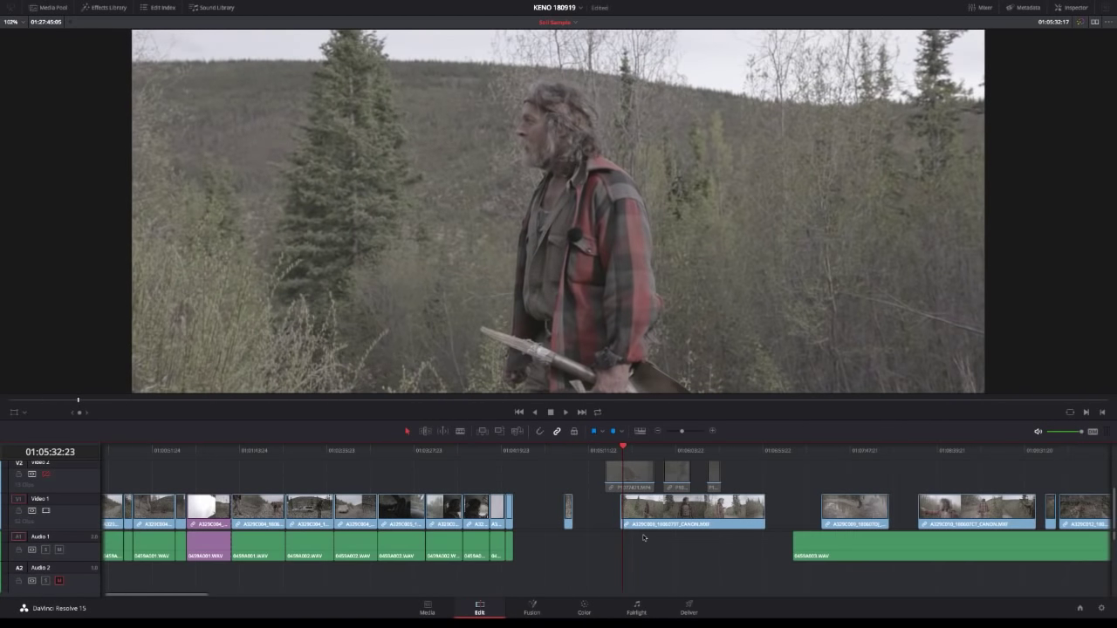
key("ctrl+z")
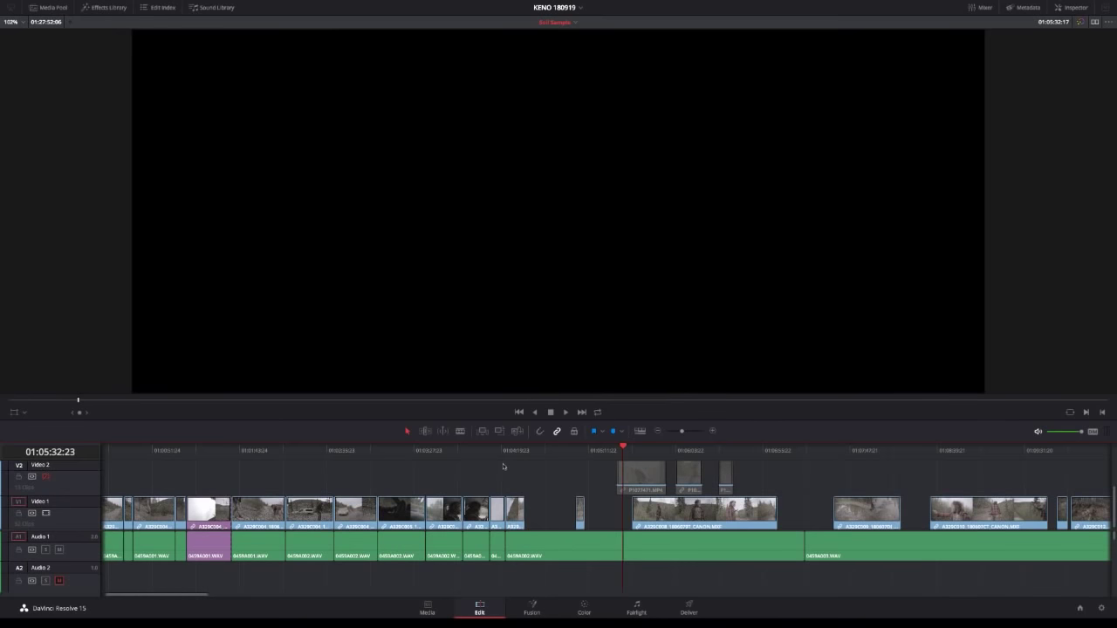
Split the second white truck piece and the Audio 1 clip at 01:04:27:08.
left_click(512, 451)
key("space")
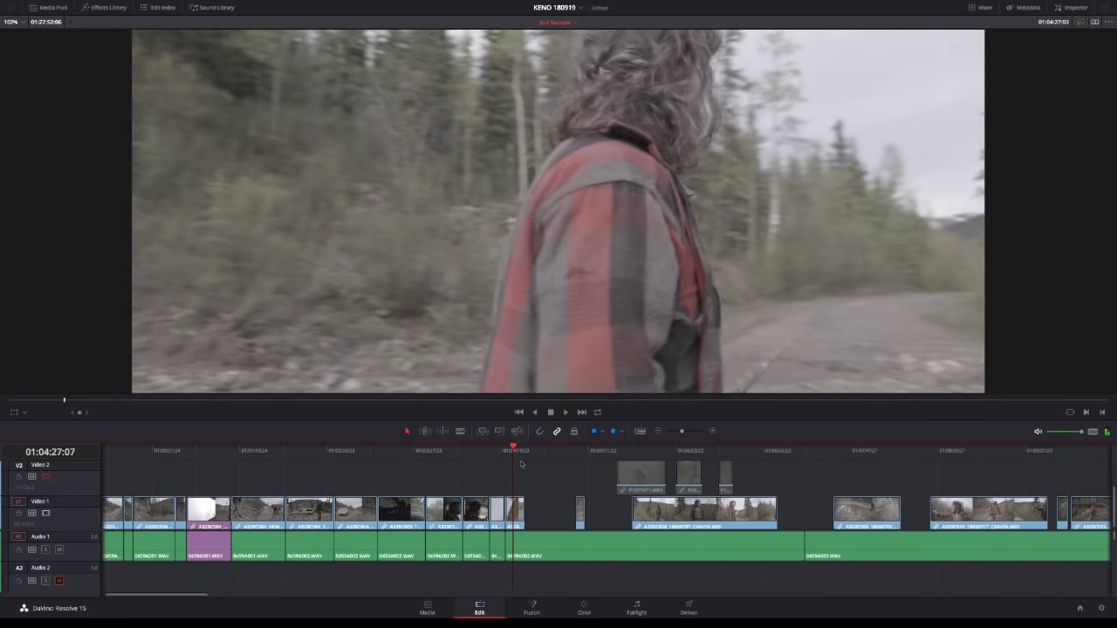
key("space")
left_click(522, 541)
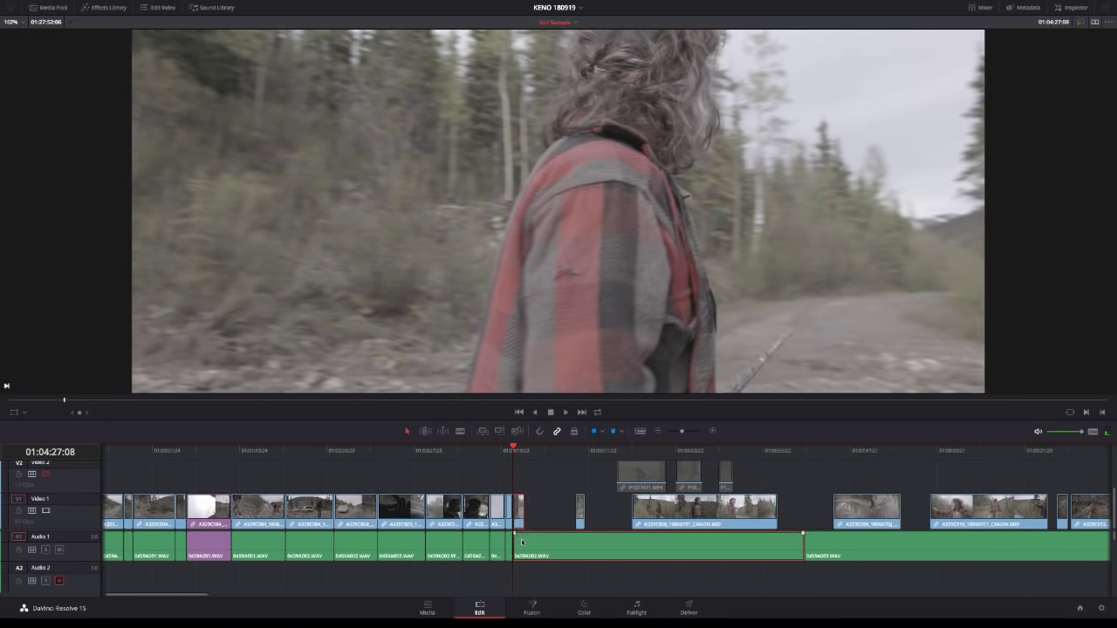
Delete the leftover truck video, the short wide shot and the audio beneath, closing the gap before the shovel-carrying shot.
left_click_drag(593, 476, 634, 537)
key("Delete")
left_click_drag(610, 500, 635, 476)
left_click(616, 518)
key("Delete")
Ripple-trim the shovel-carrying shot's start to 01:04:28:21 and the second white truck piece's end to 01:04:24:15.
left_click(507, 451)
key("space")
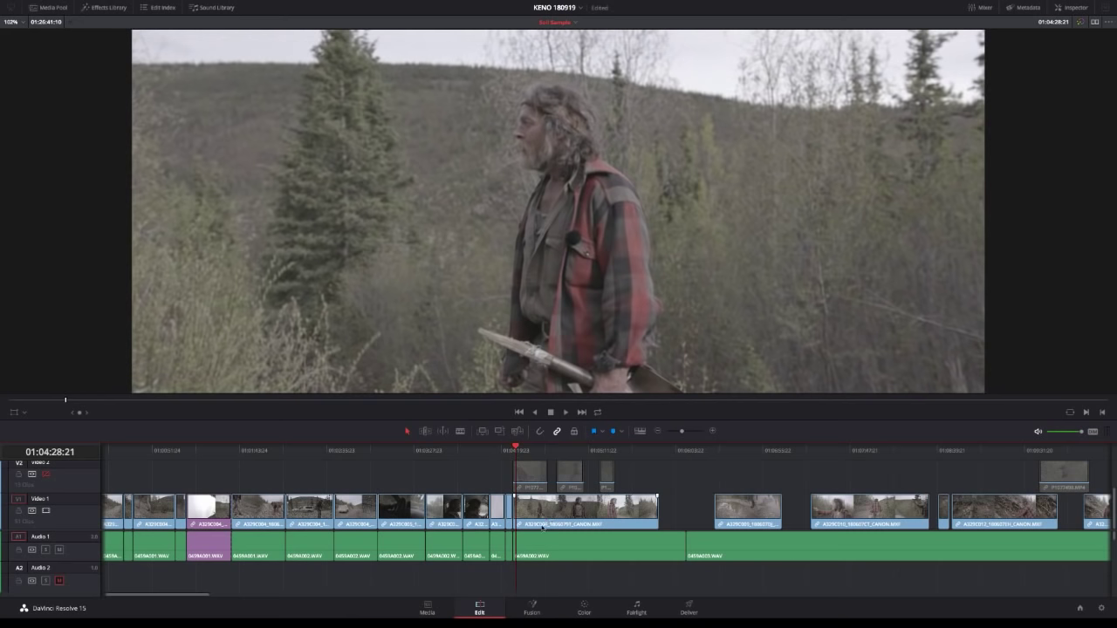
left_click(507, 450)
key("space")
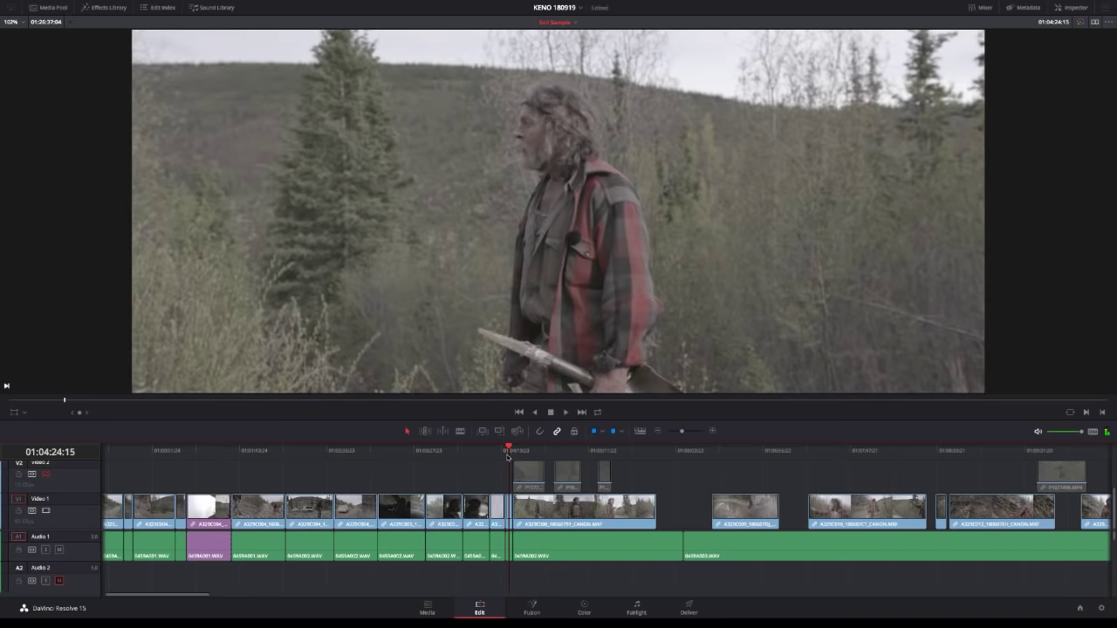
key("ctrl+shift+]")
Play into the shovel-carrying shot, ripple-trim its start to 01:04:35:16, and go back to just before the join.
left_click(502, 450)
key("space")
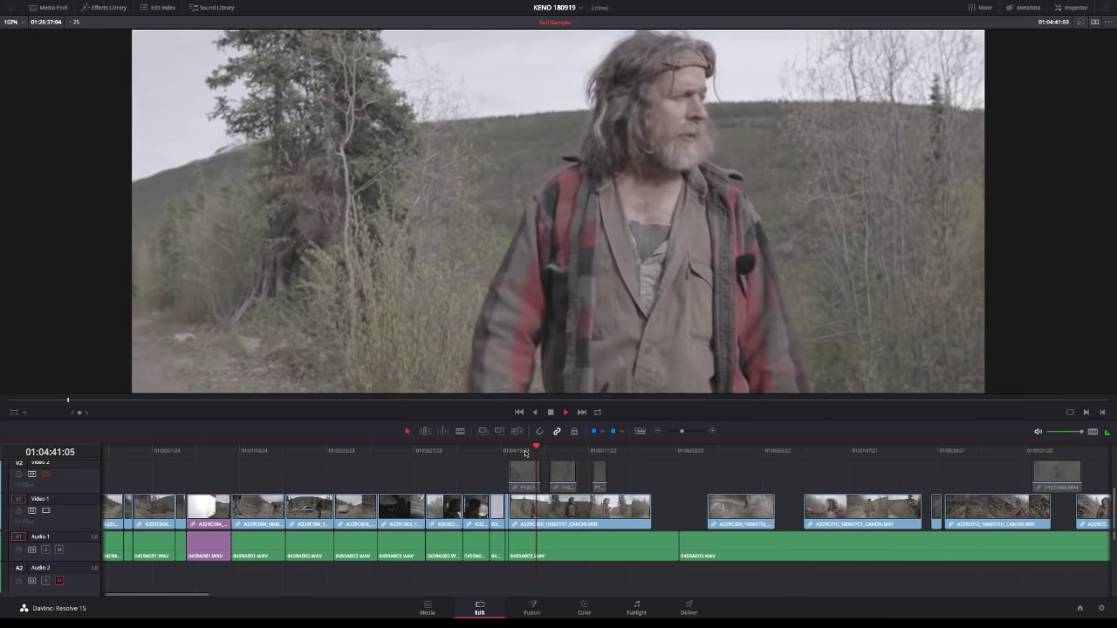
left_click(525, 452)
key("space")
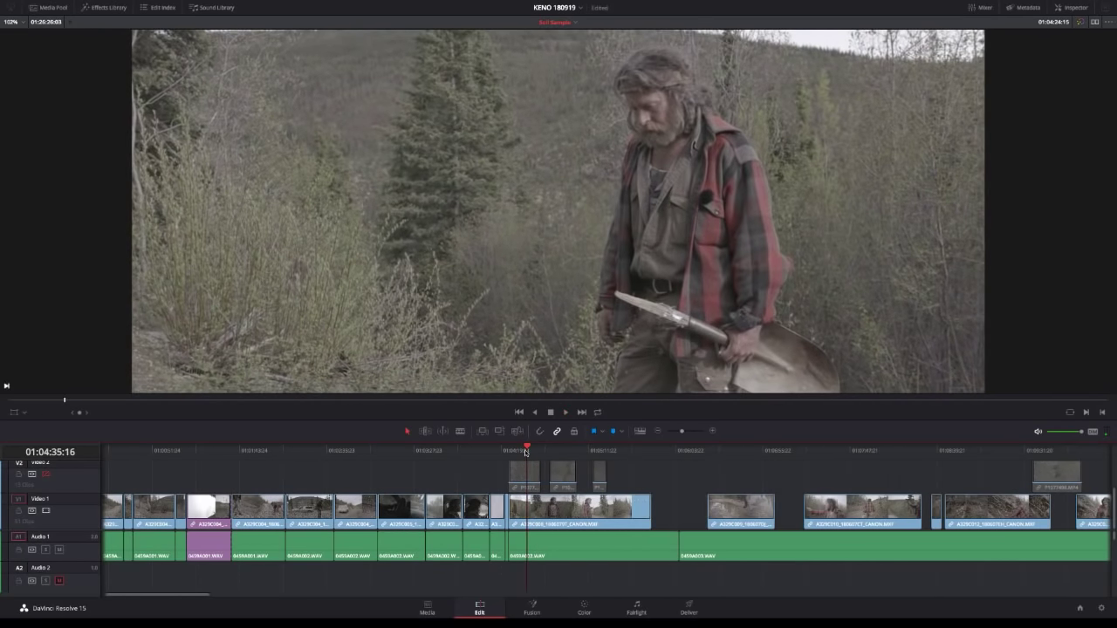
key("ctrl+shift+[")
left_click(506, 451)
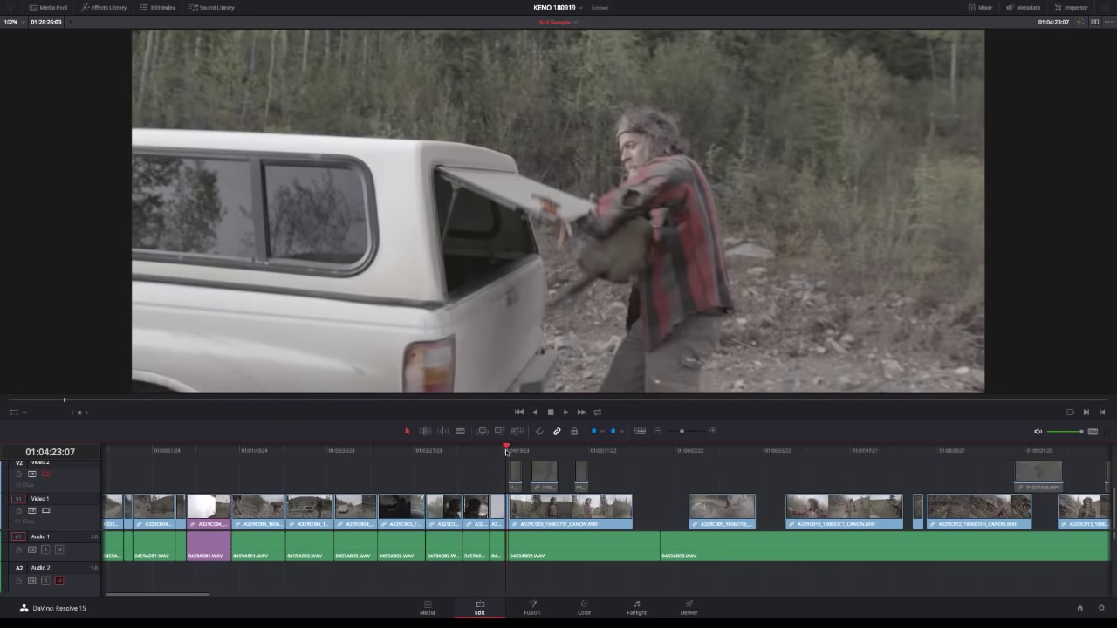
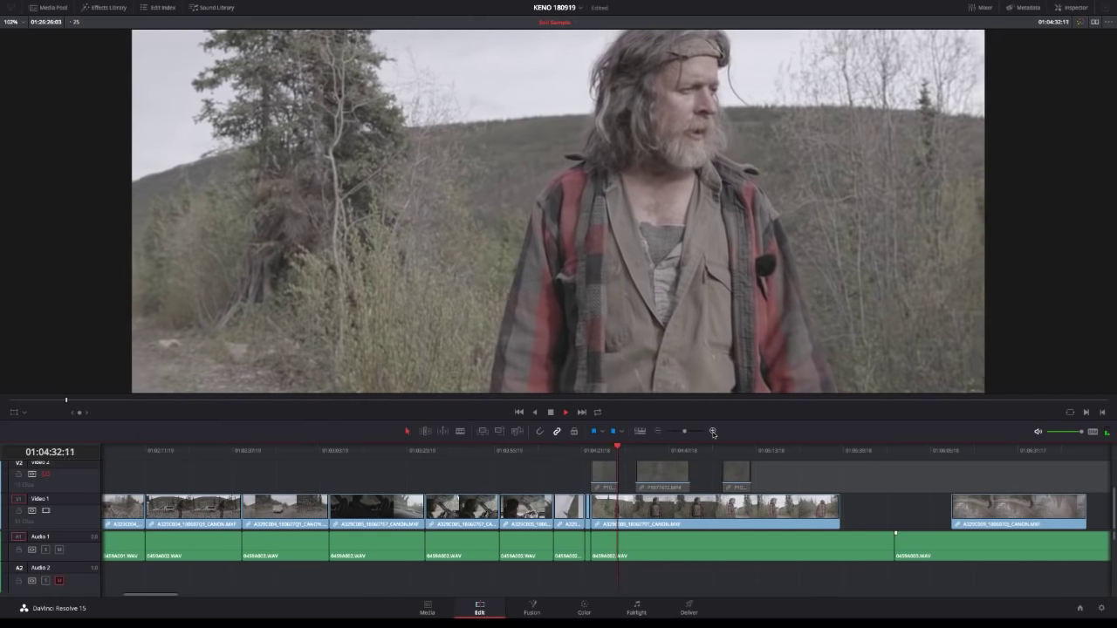
Split the shovel-carrying shot and its audio at 01:04:36:18, and ripple-trim the second part's start with the Video 2 clip above it.
left_click_drag(689, 583, 665, 492)
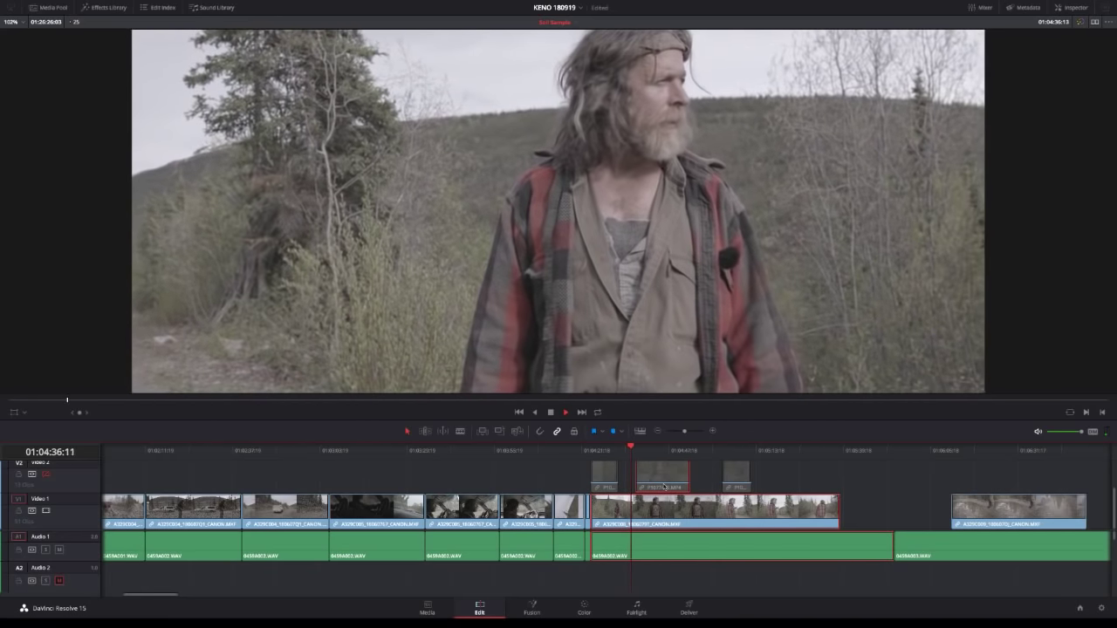
key("space")
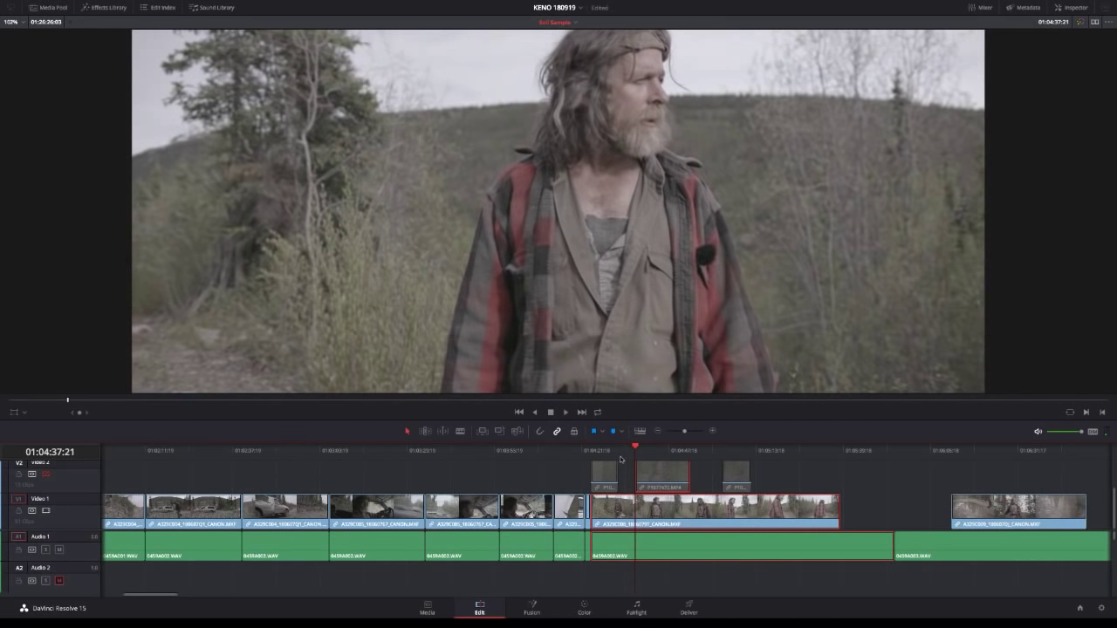
key("ctrl+b")
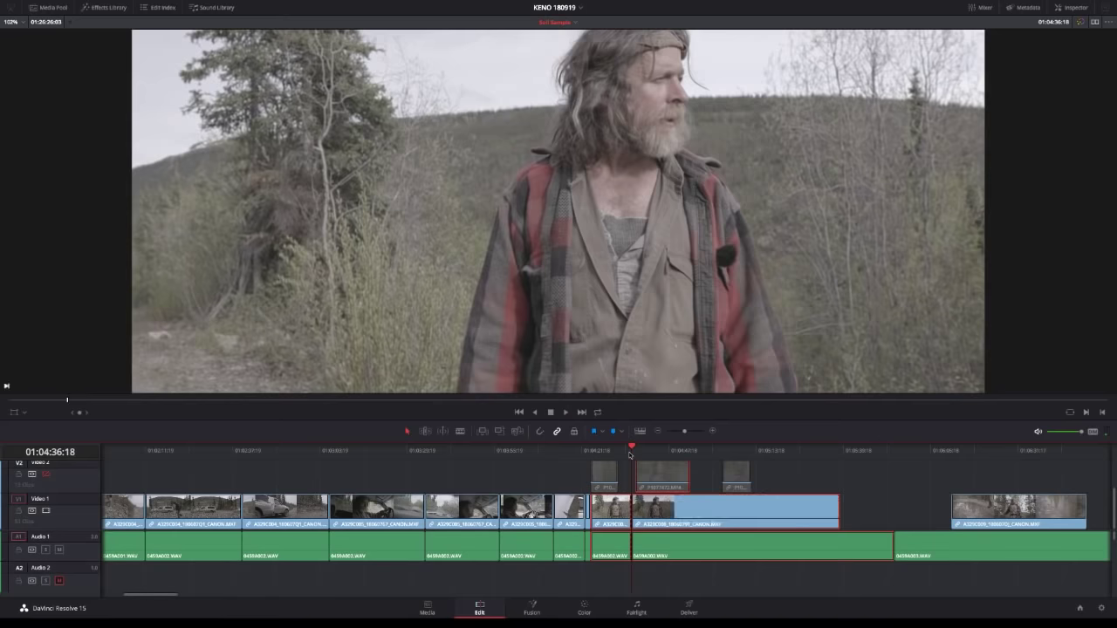
key("space")
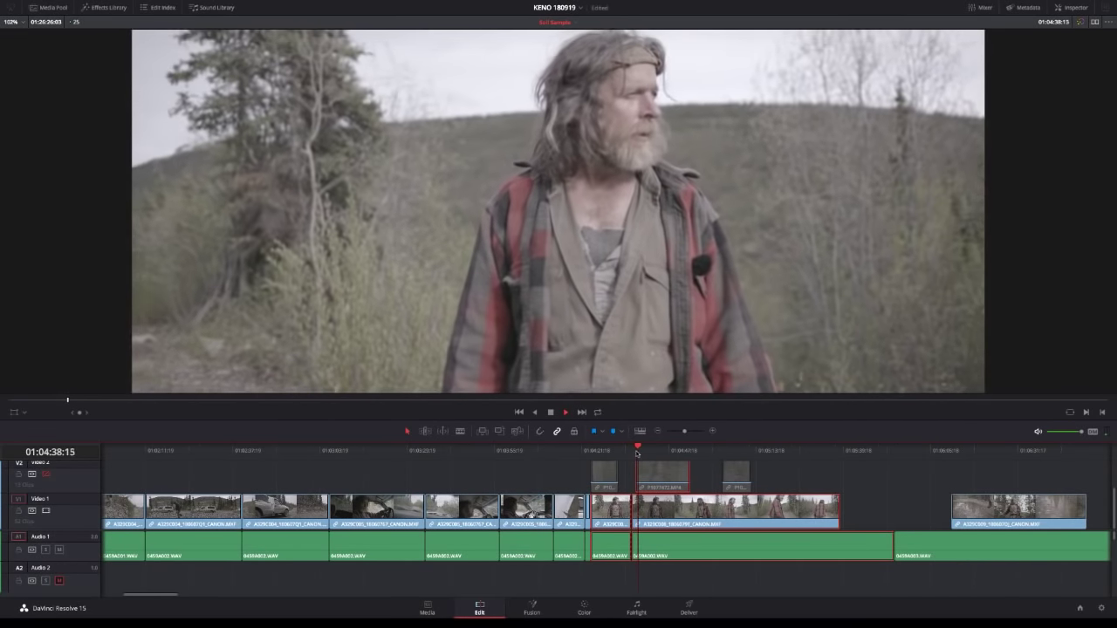
key("shift+[")
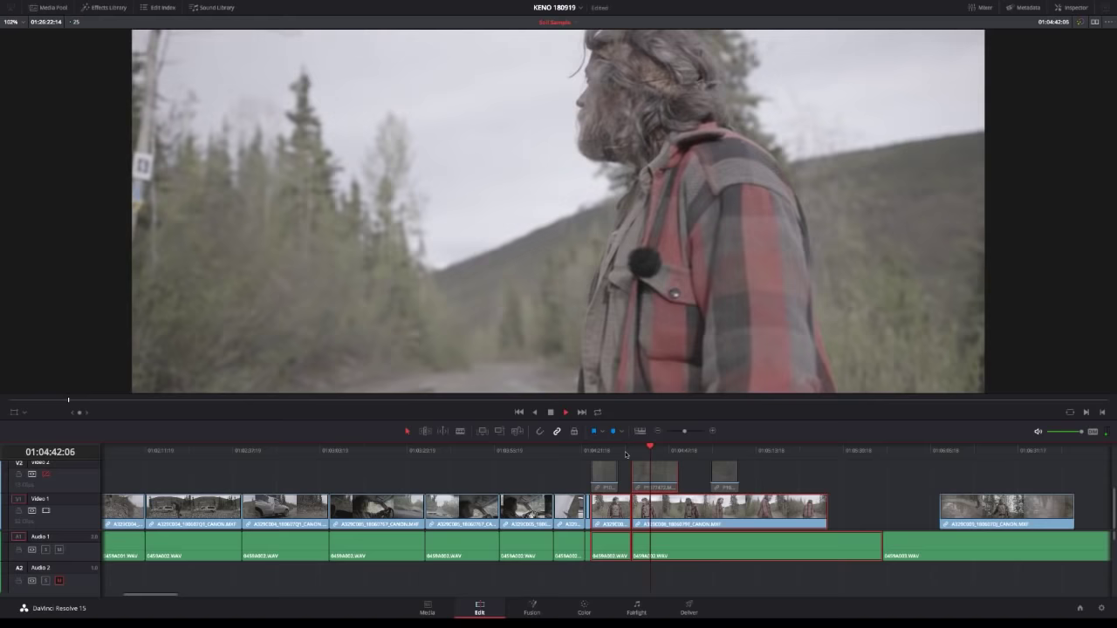
key("space")
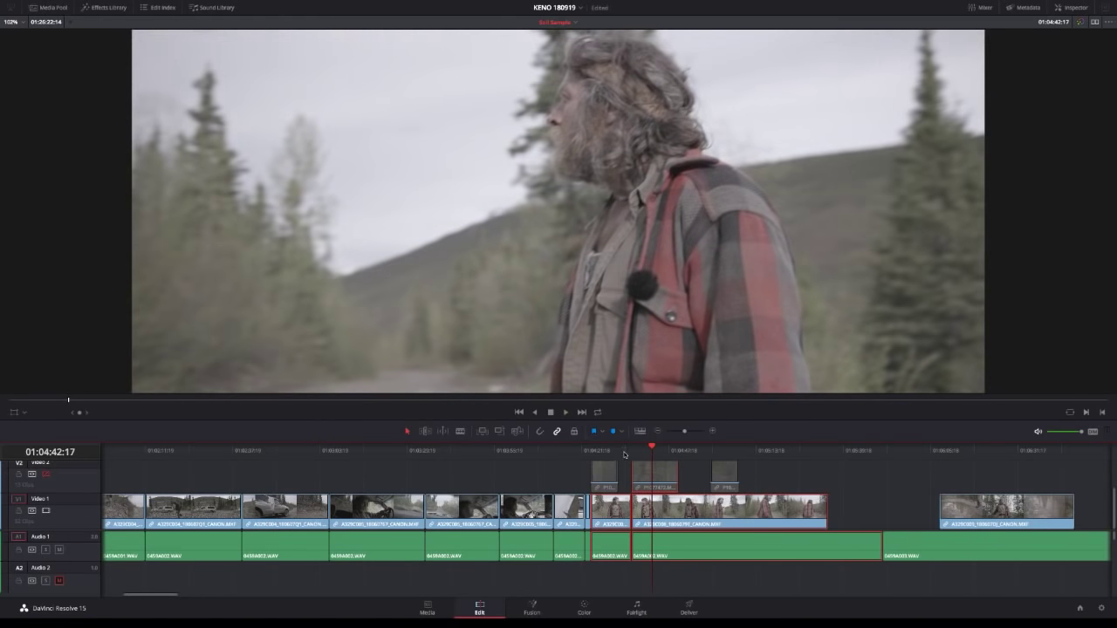
Review the new cut, split the following road shot with its audio around 01:05:06, and ripple-trim the remainder's start to 01:05:17:13.
left_click(624, 452)
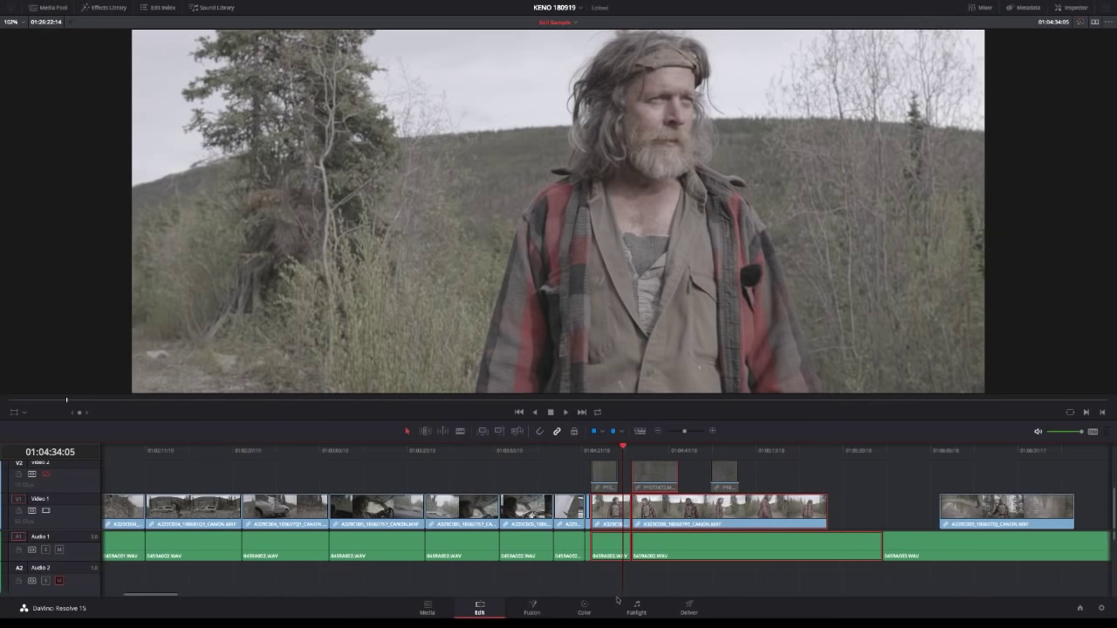
key("space")
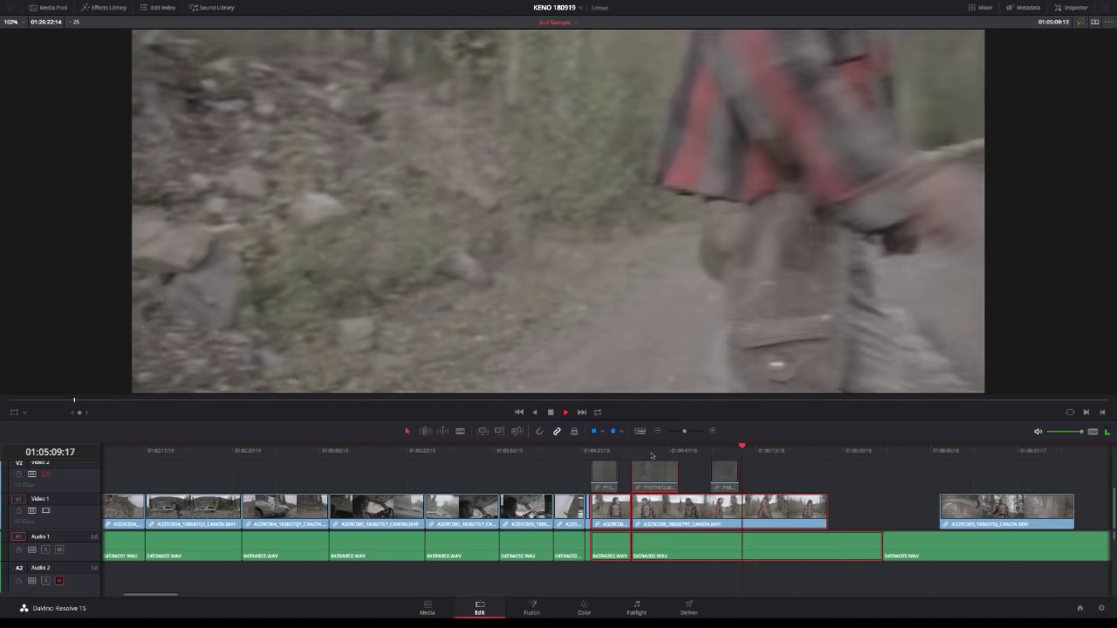
key("space")
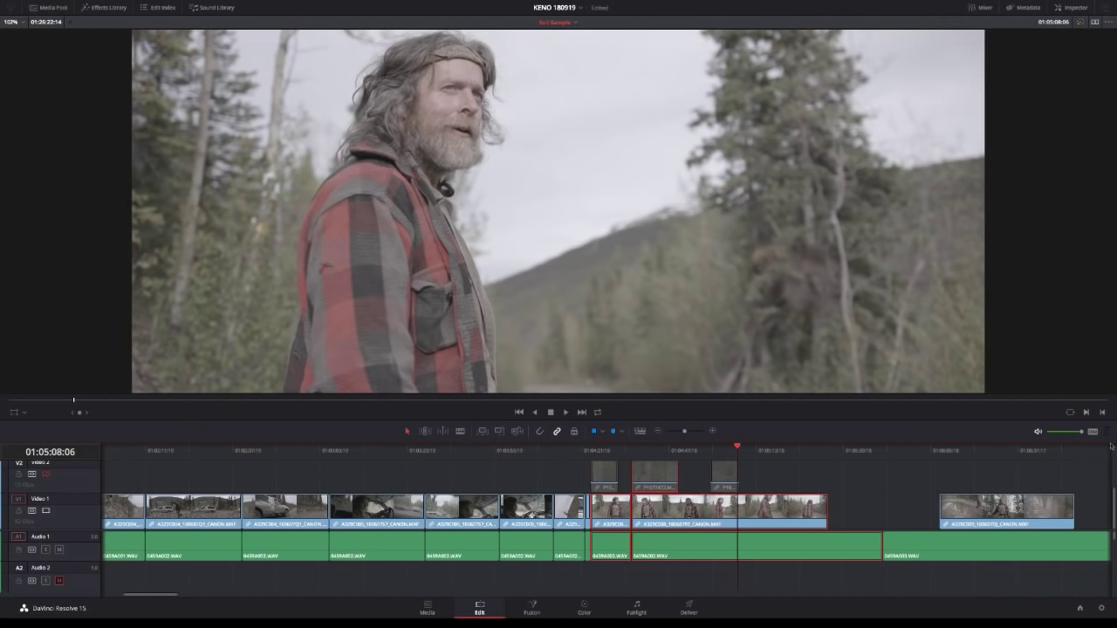
key("space")
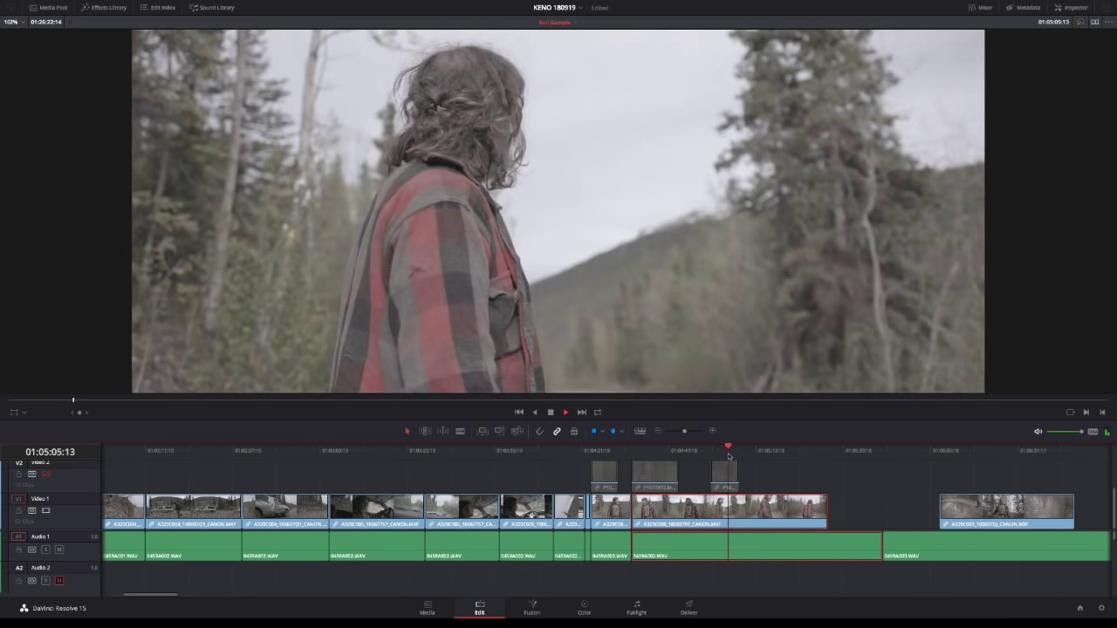
key("ctrl+backslash")
key("space")
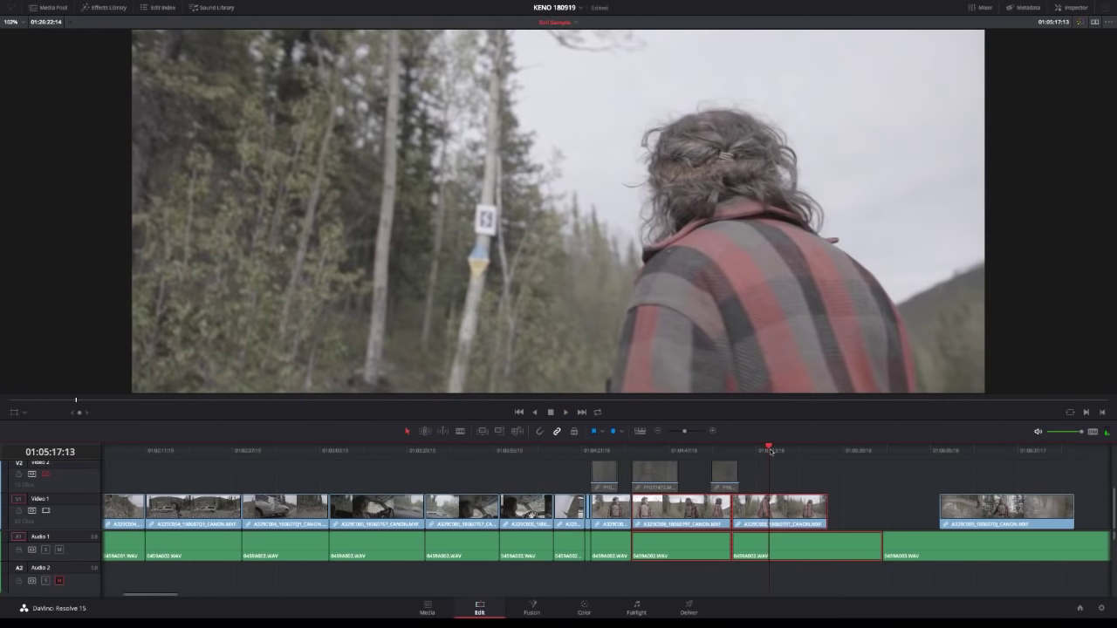
key("ctrl+shift+bracketleft")
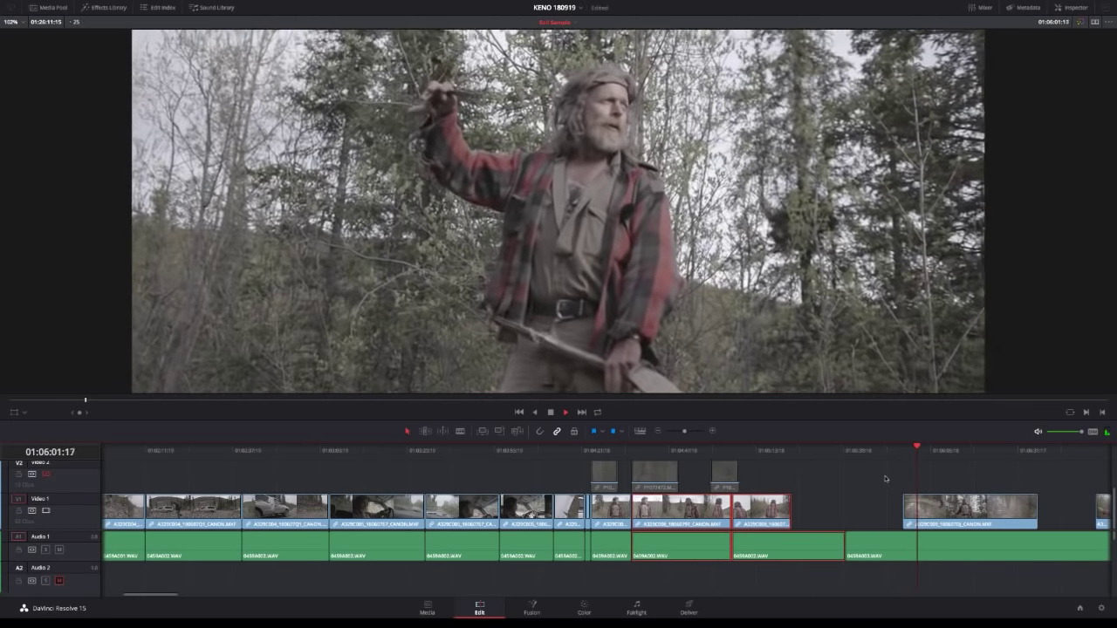
Delete the isolated shot of the man gesturing by the trees and trim the Audio 1 clips on both sides to the neighbouring shots' edges.
left_click(916, 543)
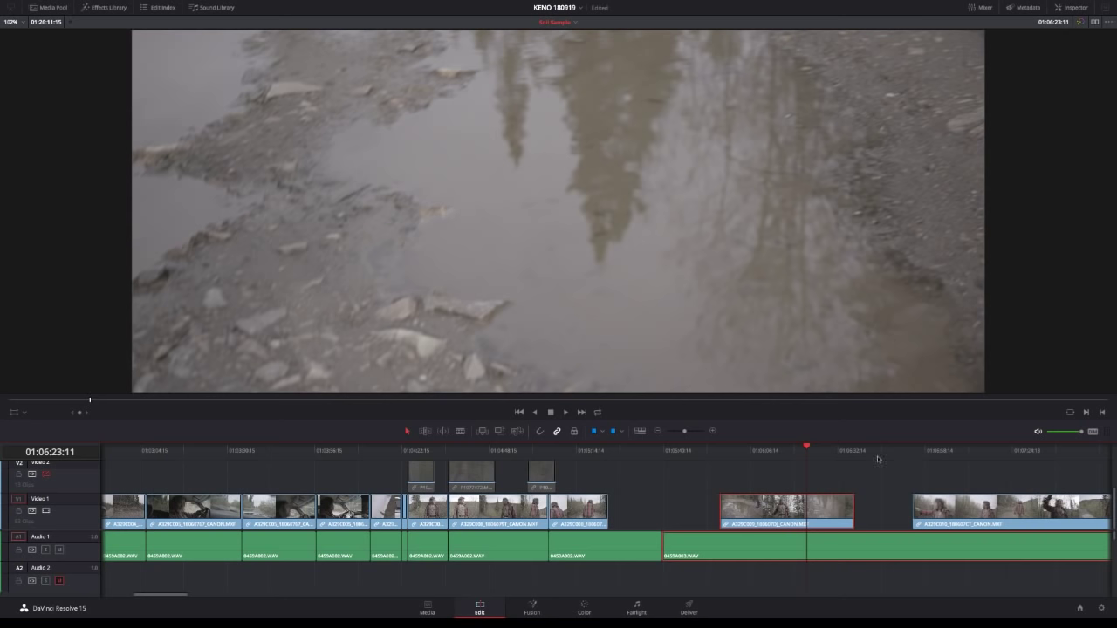
left_click_drag(658, 544, 808, 532)
left_click(757, 513)
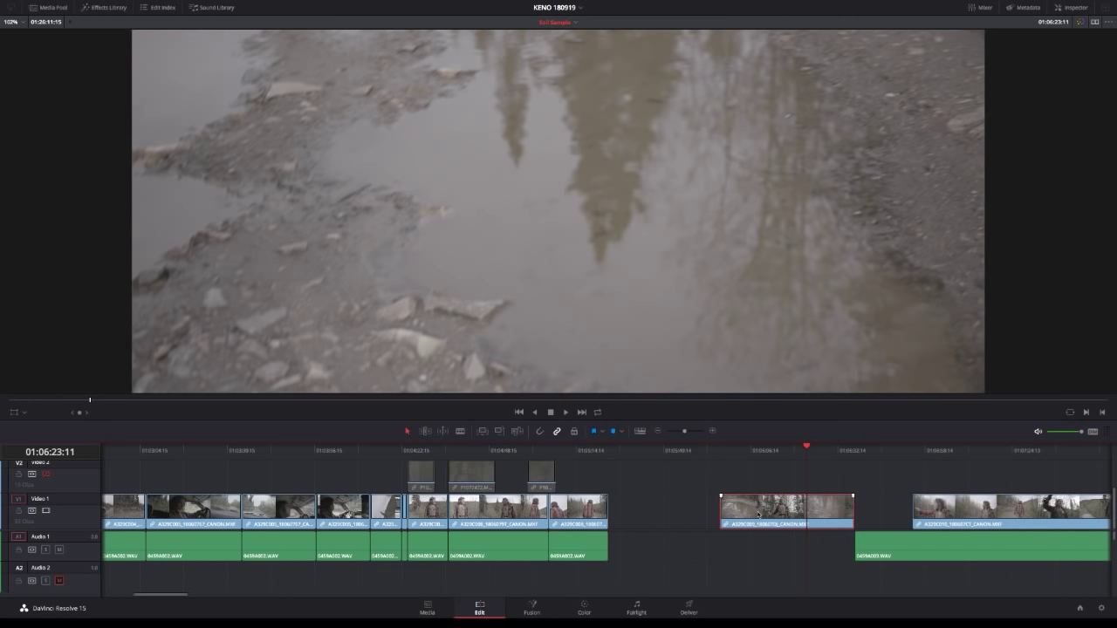
key("BackSpace")
left_click(779, 536)
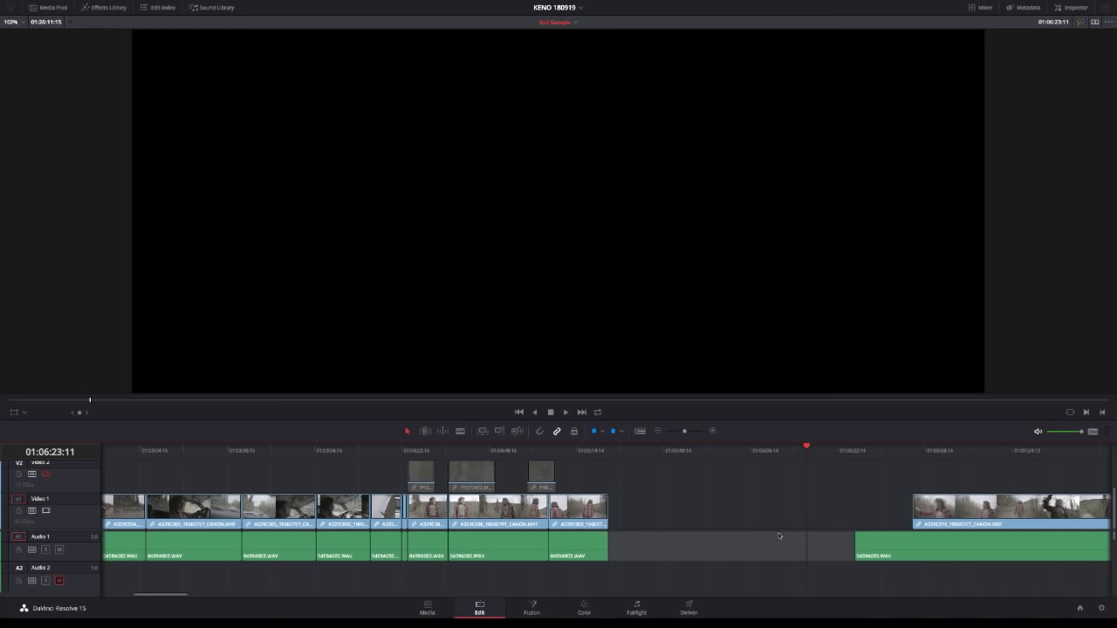
left_click(912, 450)
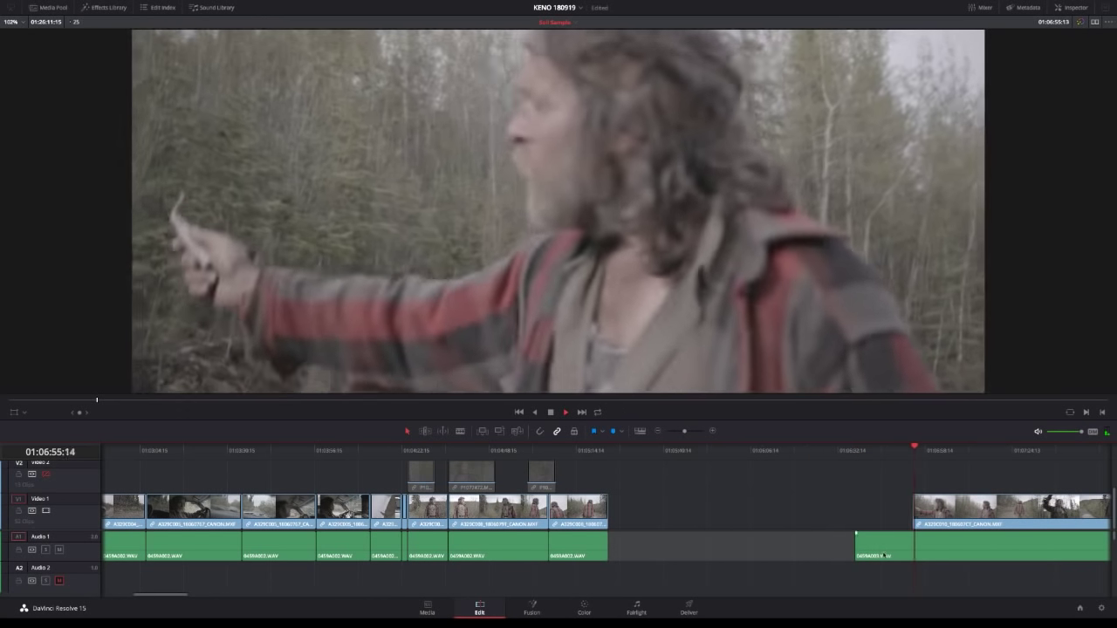
left_click_drag(921, 547, 913, 547)
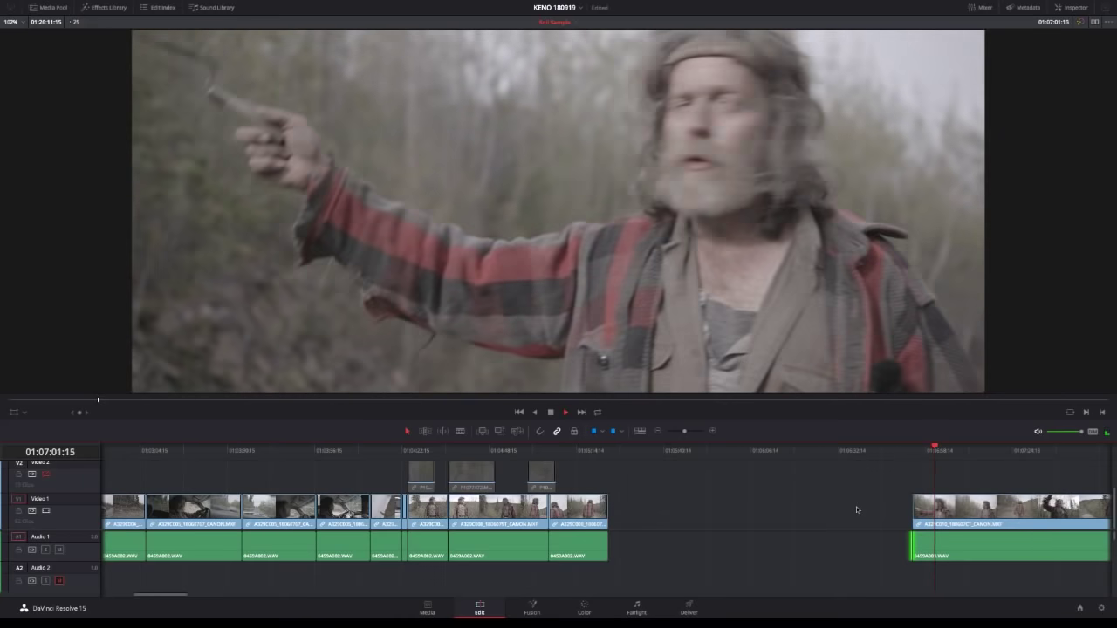
Ripple-trim the start of the arm-pointing shot and its audio to 01:07:14:17, and close the gap before it.
left_click(657, 431)
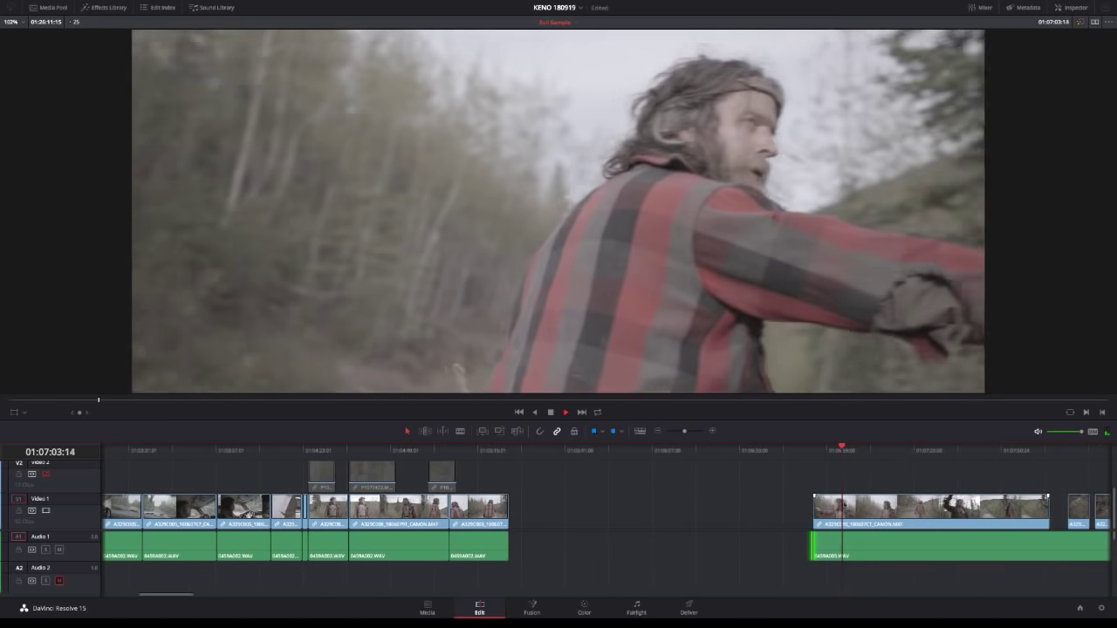
left_click(657, 431)
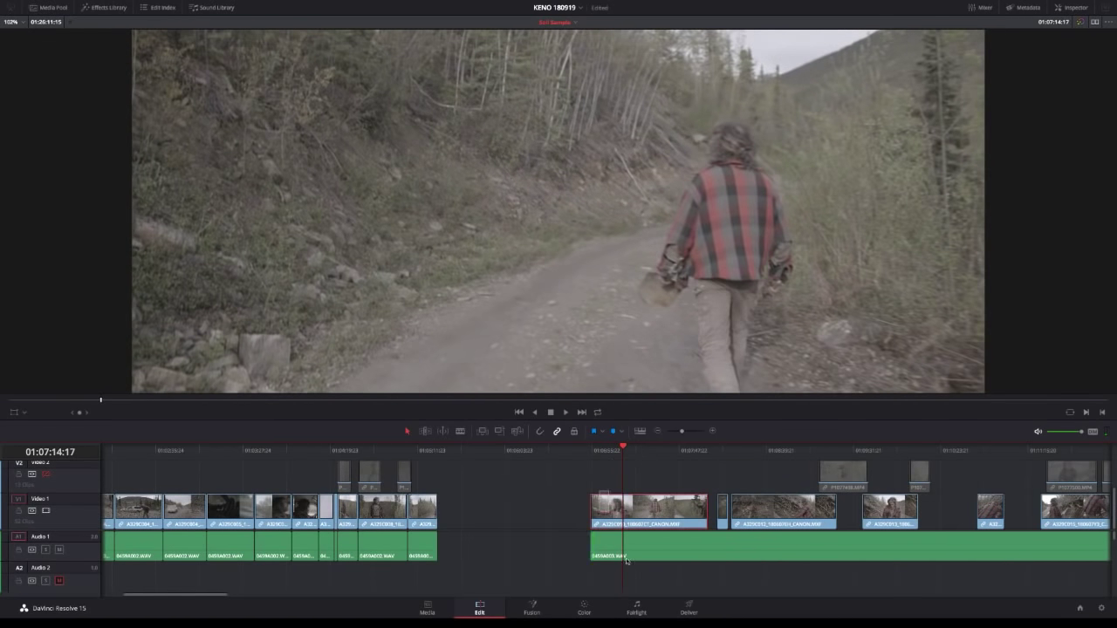
key("ctrl+shift+[")
left_click(551, 502)
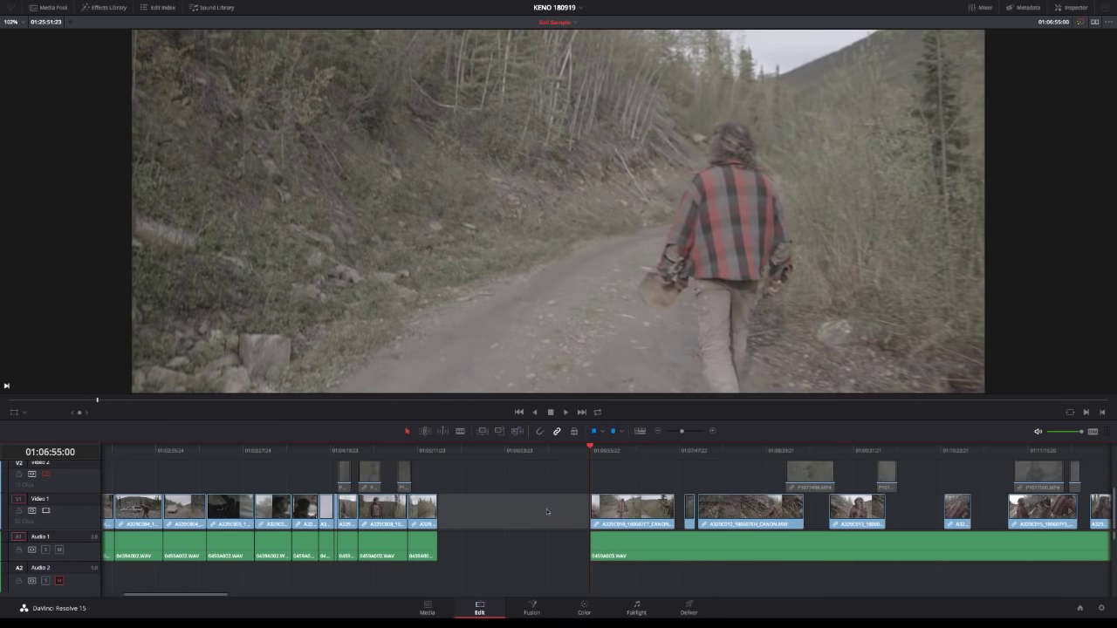
key("Delete")
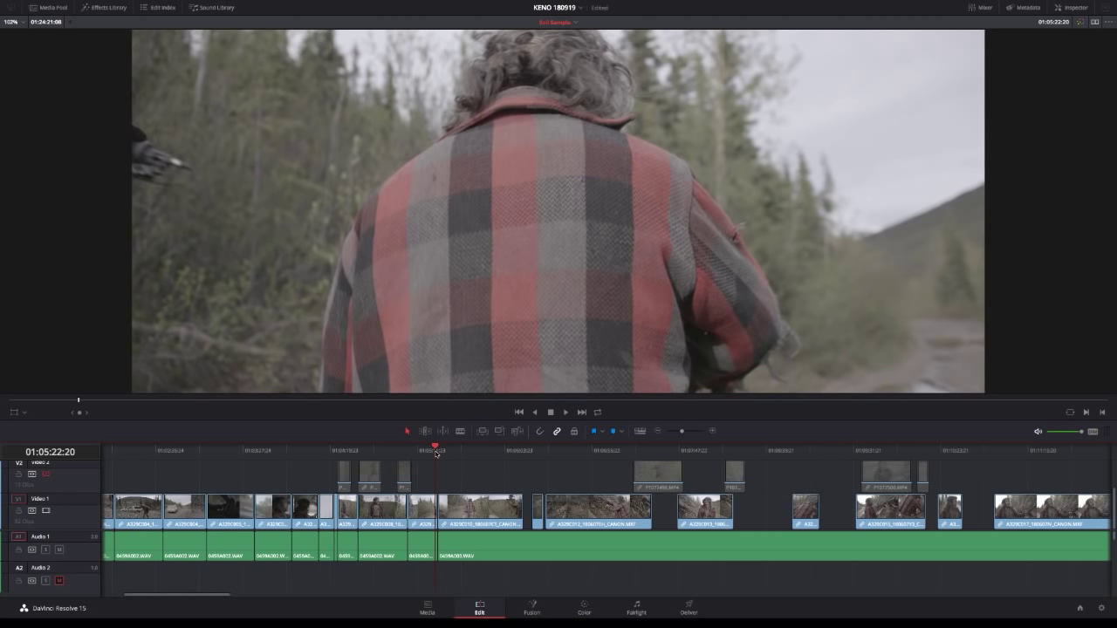
Review the join into the road-walking shot and ripple-delete the short walking-away piece before it together with its audio.
key("space")
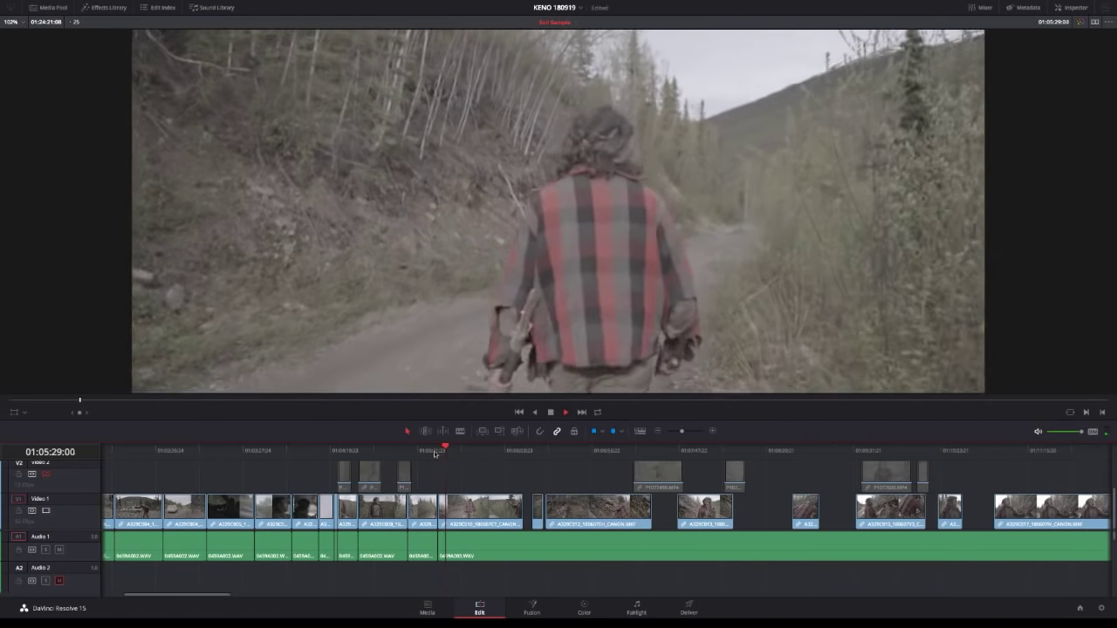
left_click(428, 451)
key("space")
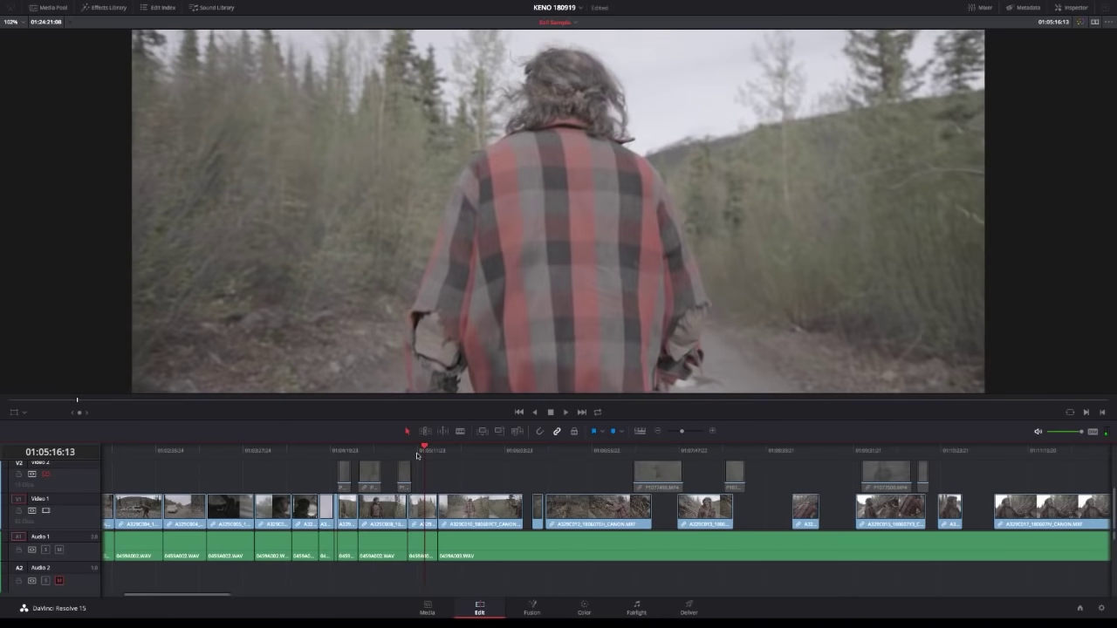
left_click(411, 451)
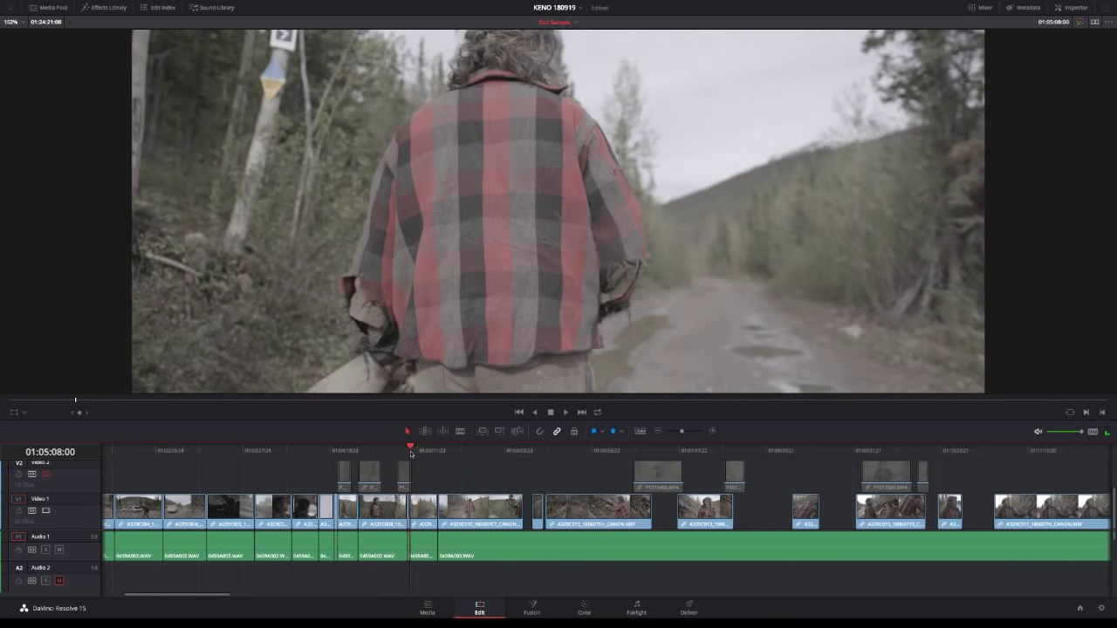
left_click(417, 554)
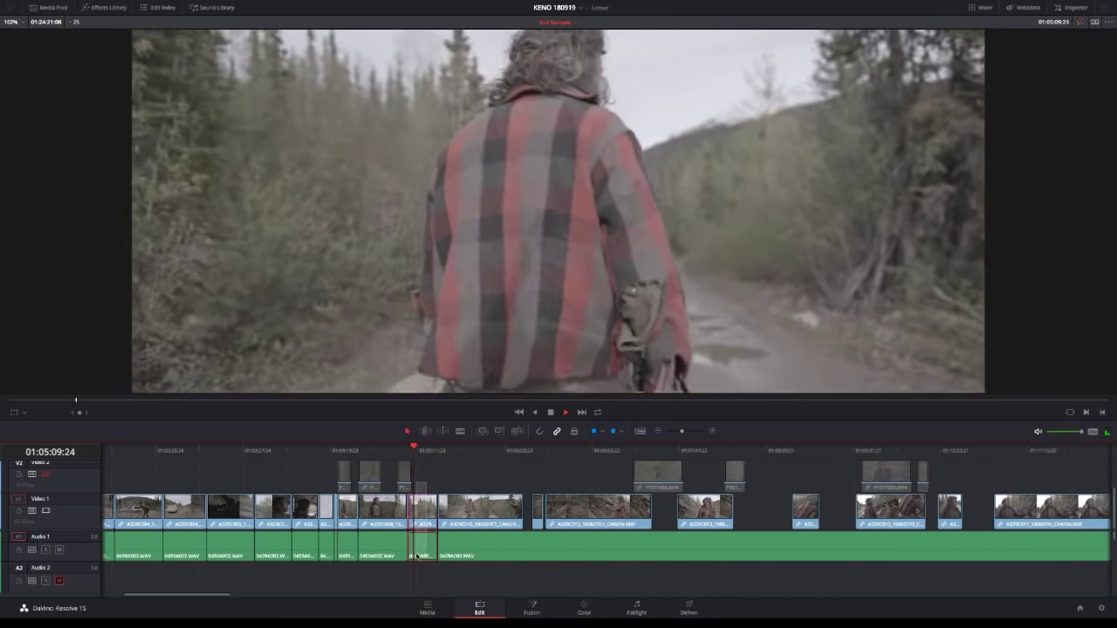
key("Delete")
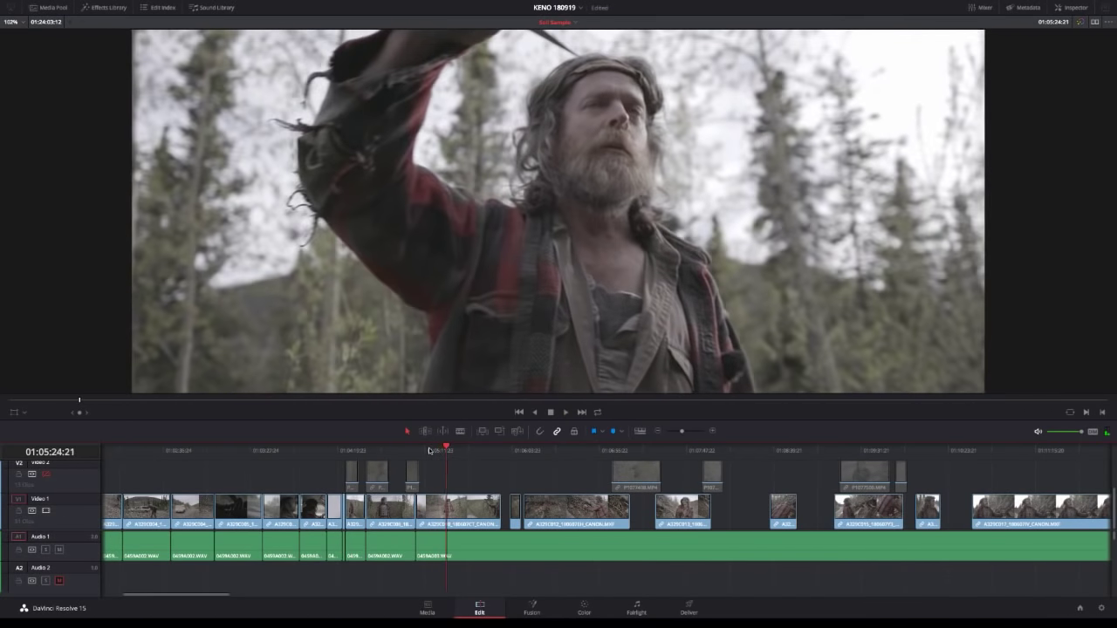
Play the road-walking shot from about 01:05:15 and select it with its linked audio.
left_click(431, 450)
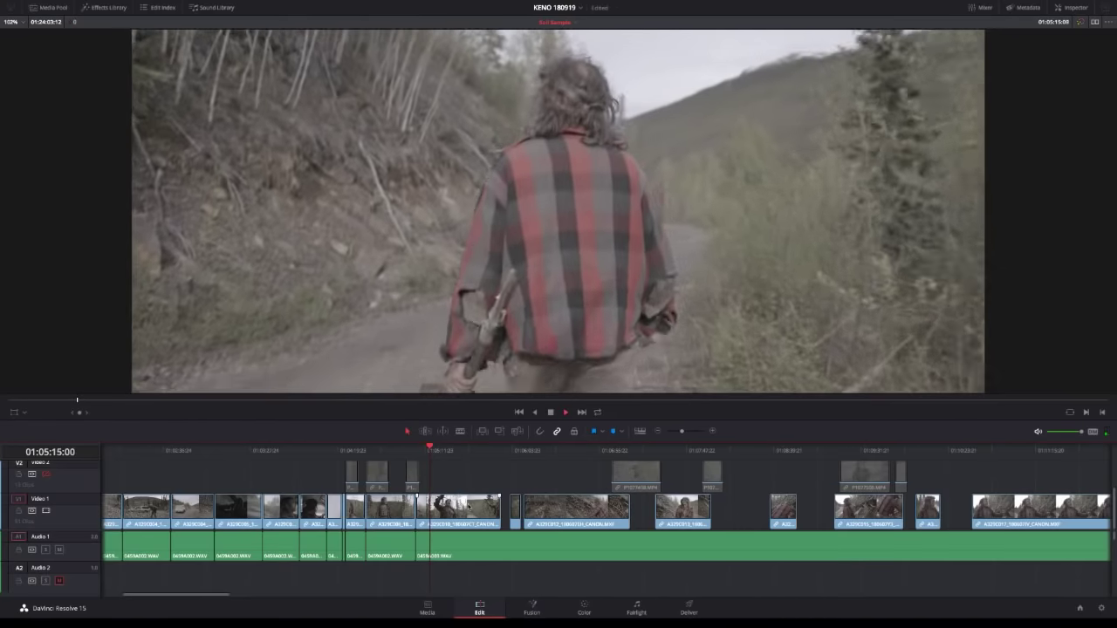
left_click(463, 511)
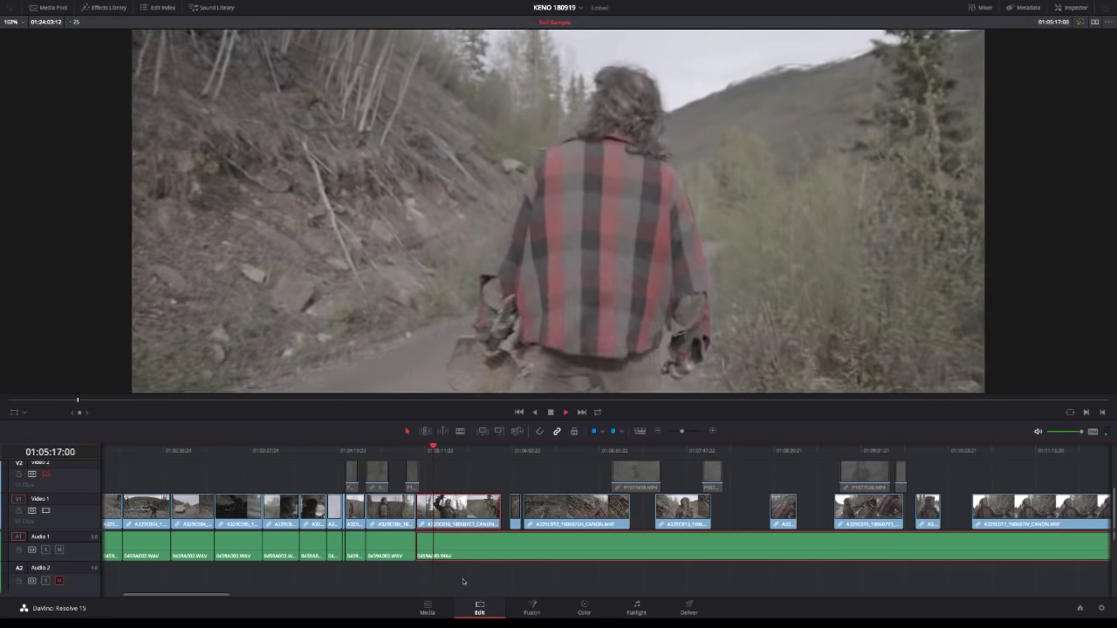
Split the selected walking clip and its audio at about 01:05:17, while the man walks away down the road.
left_click(448, 450)
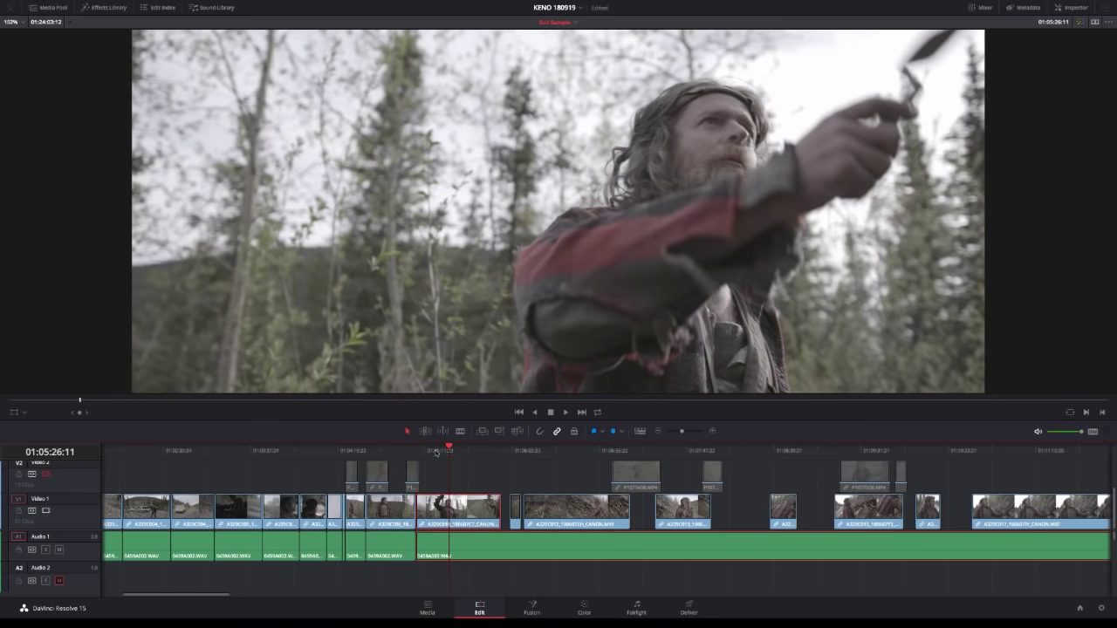
left_click(430, 451)
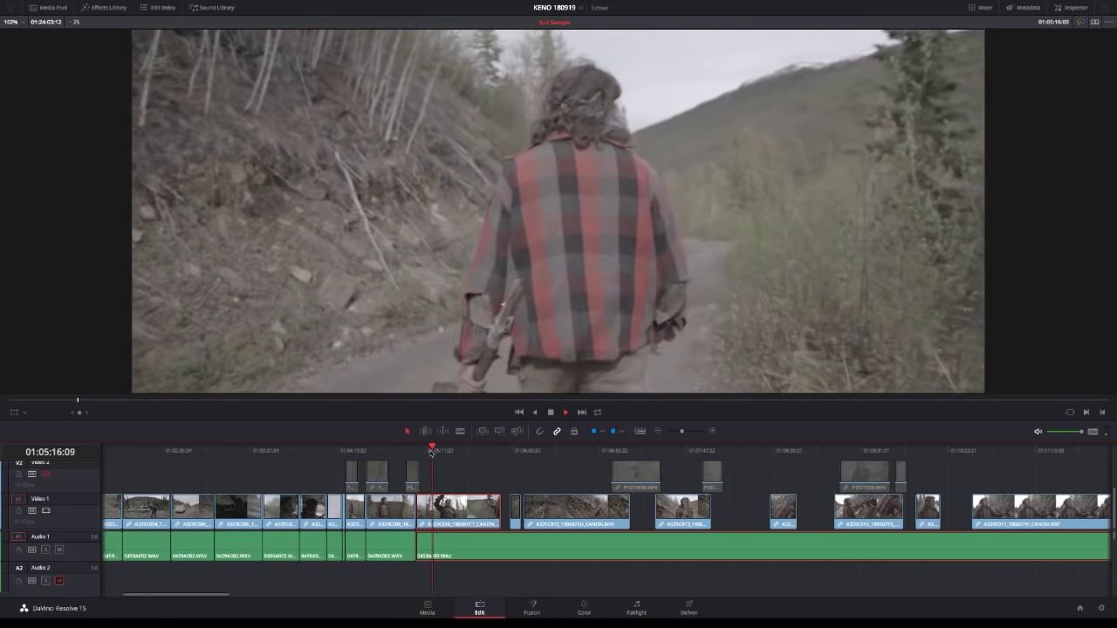
key("space")
key("ctrl+b")
Trim the second audio part's start toward the next clip and ripple-delete the Video 1 clip remaining after the split.
left_click_drag(434, 451, 468, 450)
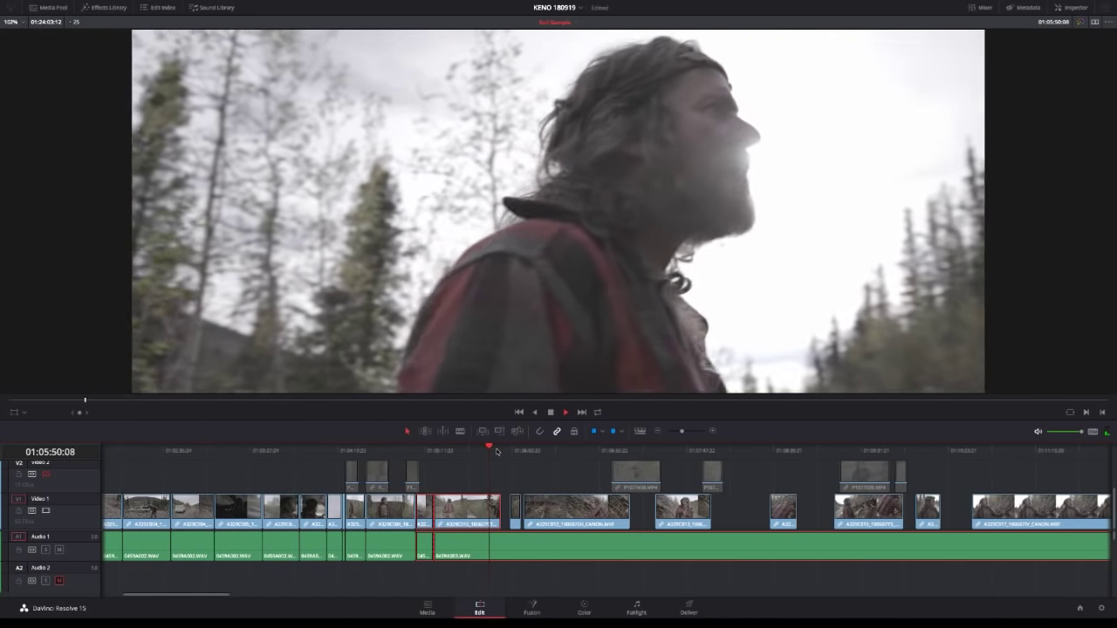
left_click(508, 450)
key("space")
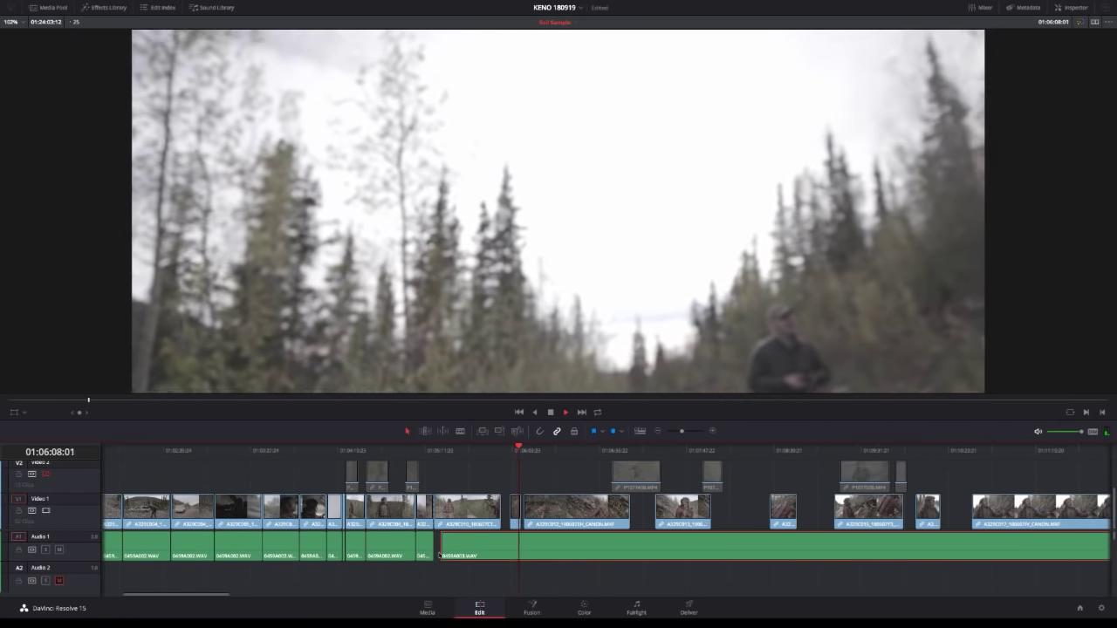
key("space")
left_click_drag(439, 553, 510, 545)
left_click(486, 514)
key("Delete")
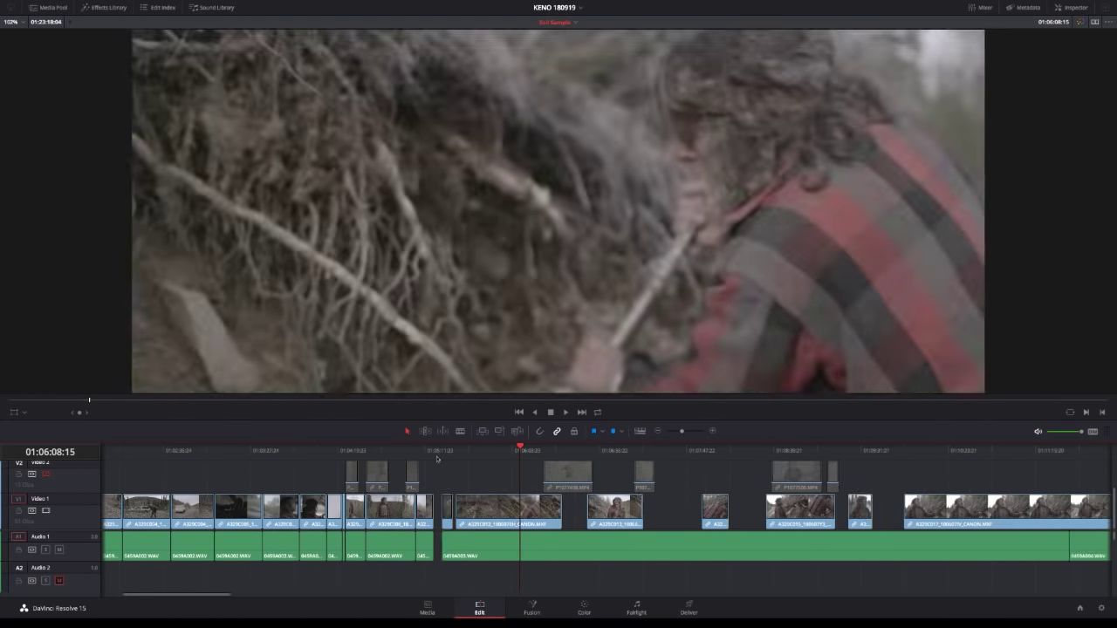
Ripple-trim the start of the short bearded-man clip to 01:05:20:12, and split the shortened clip at 01:05:19:22.
left_click(428, 451)
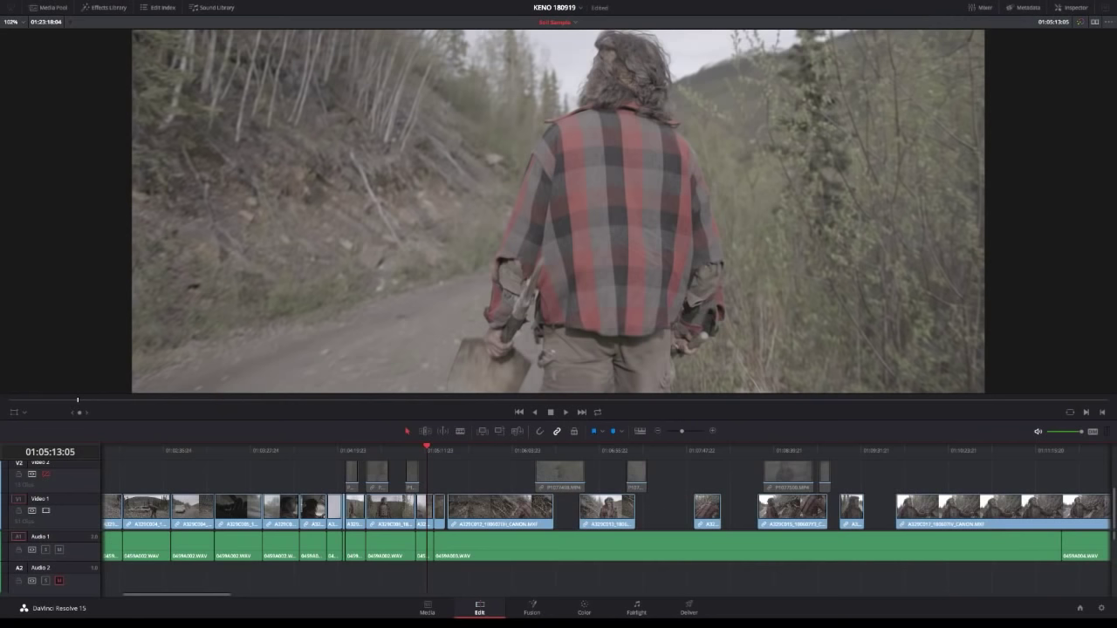
left_click(463, 479)
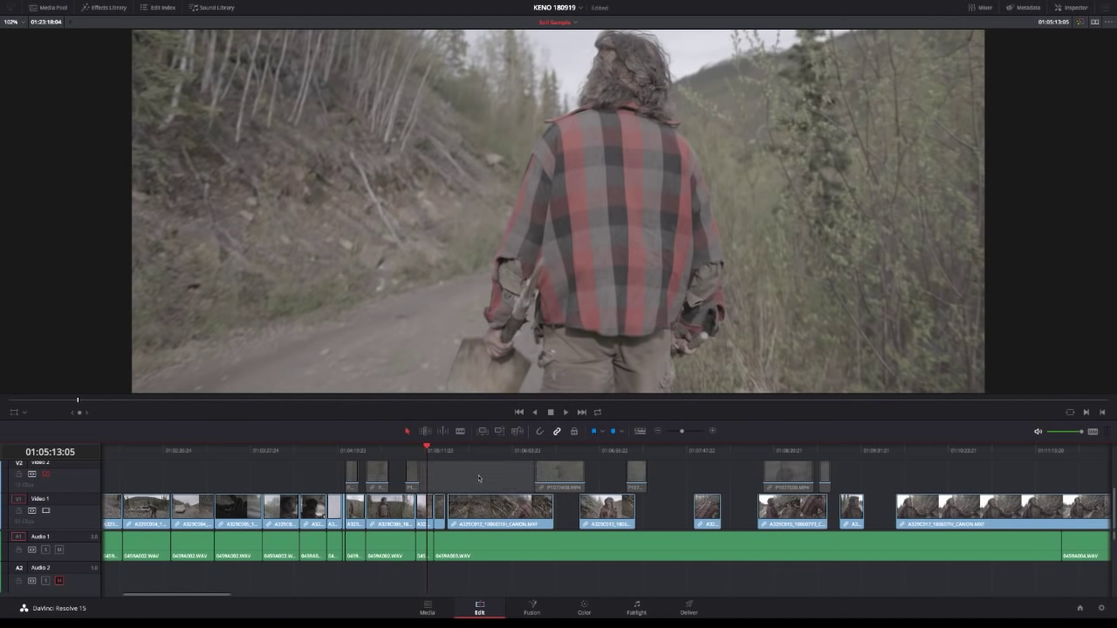
key("space")
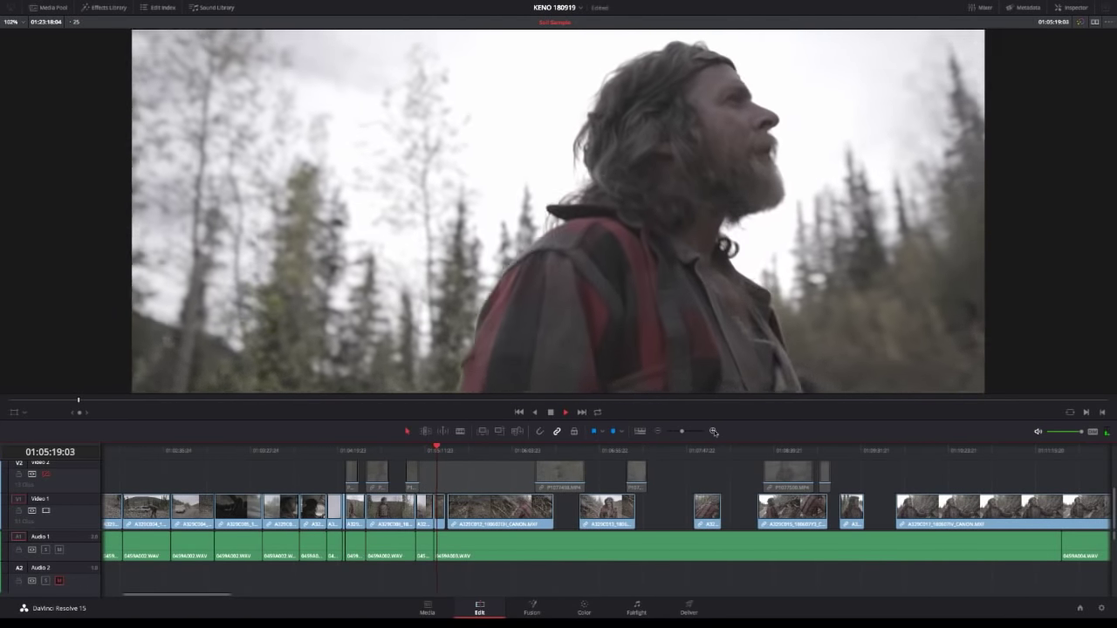
left_click(714, 431)
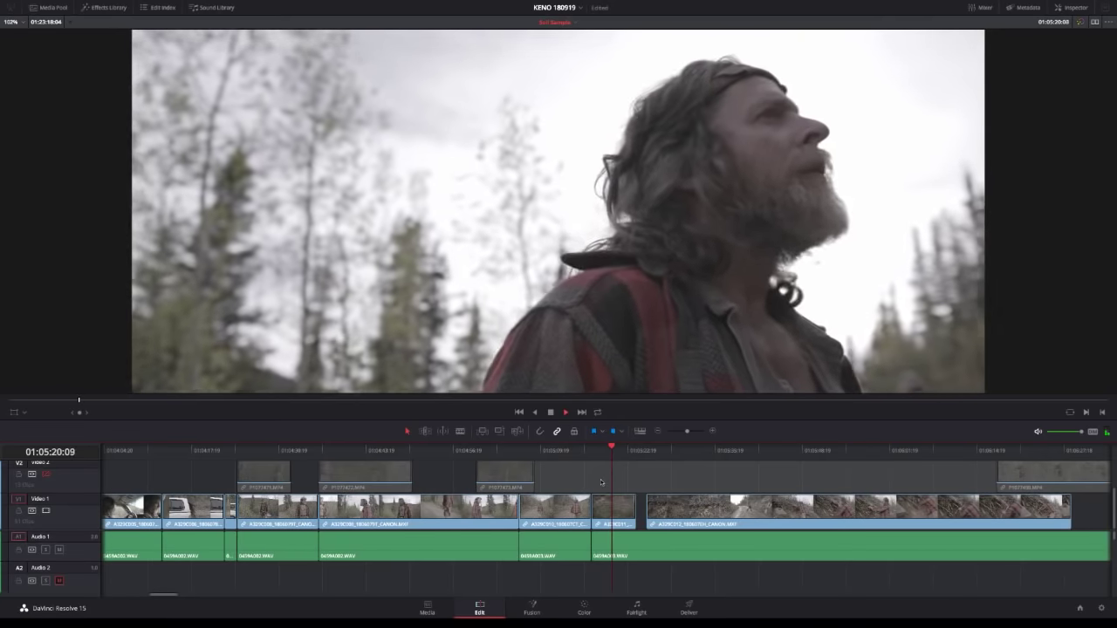
left_click(608, 478)
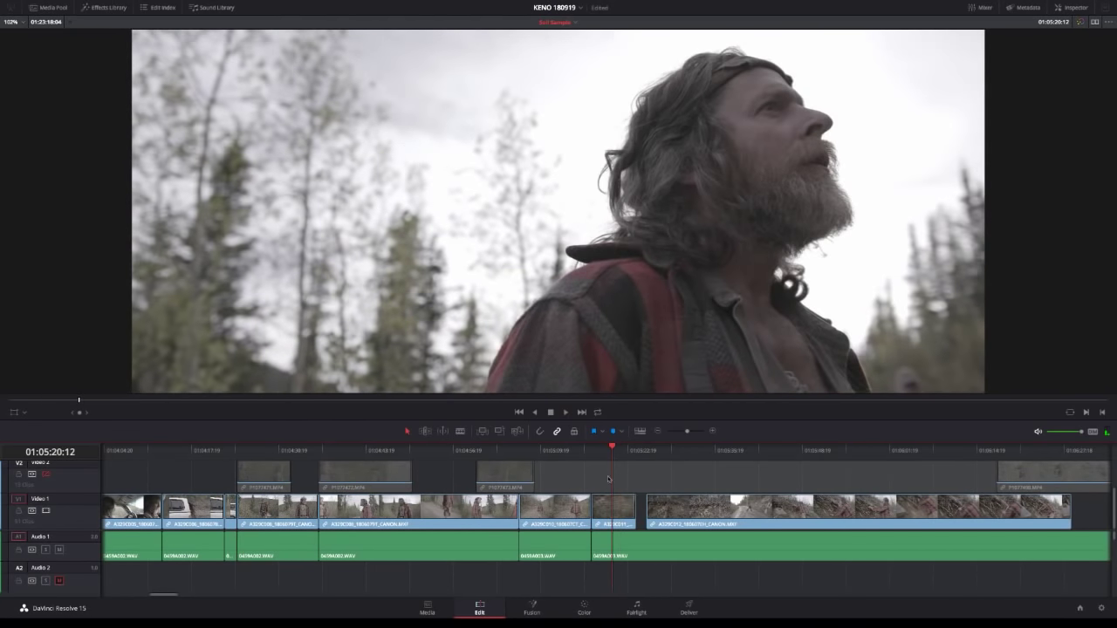
key("ctrl+shift+]")
left_click(586, 452)
key("space")
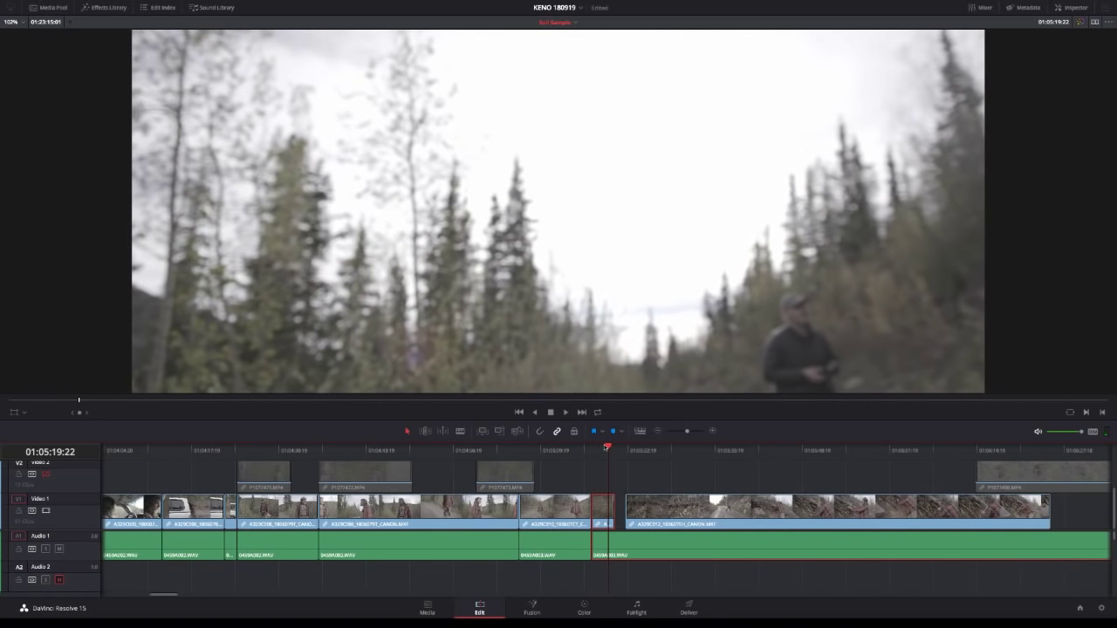
Split the hillside clip and audio at 01:05:24:05, and ripple-delete the leftover pieces before the cut.
left_click(629, 451)
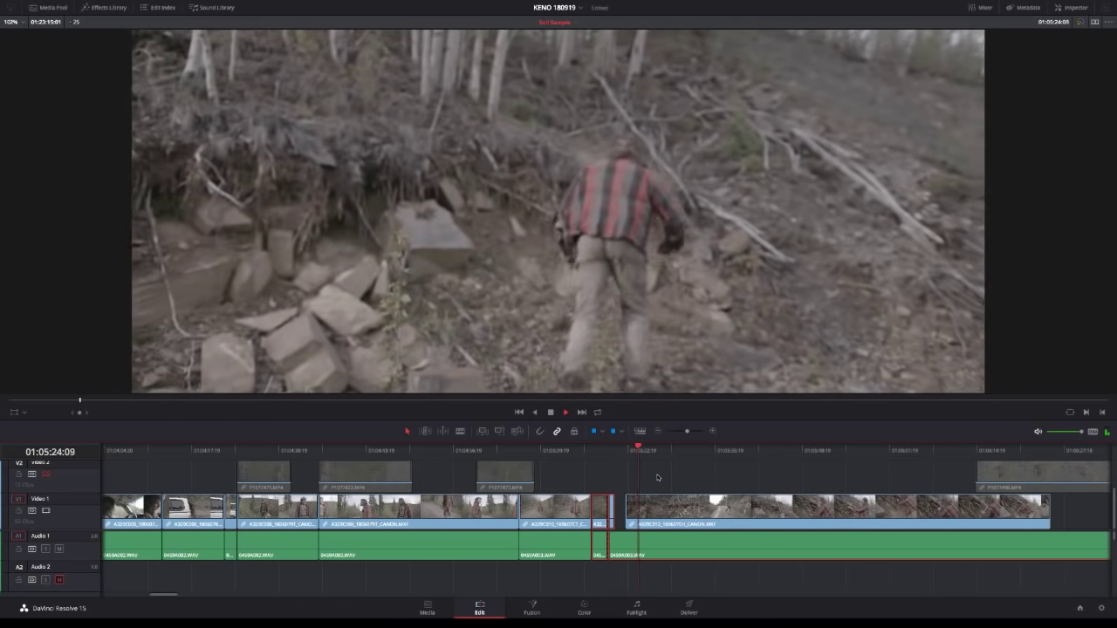
key("space")
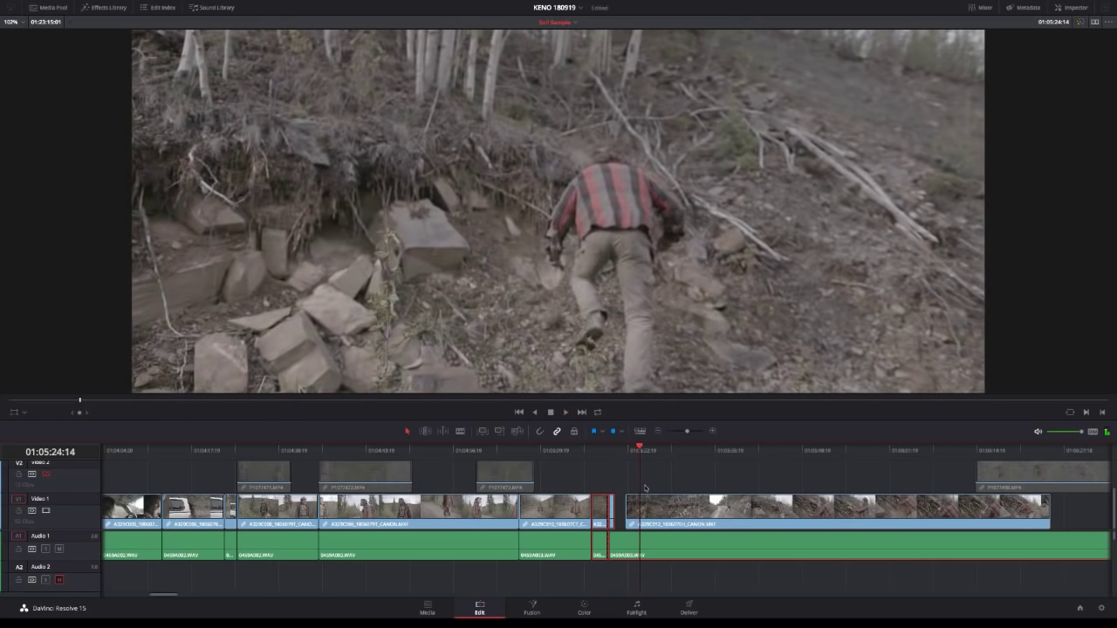
key("j")
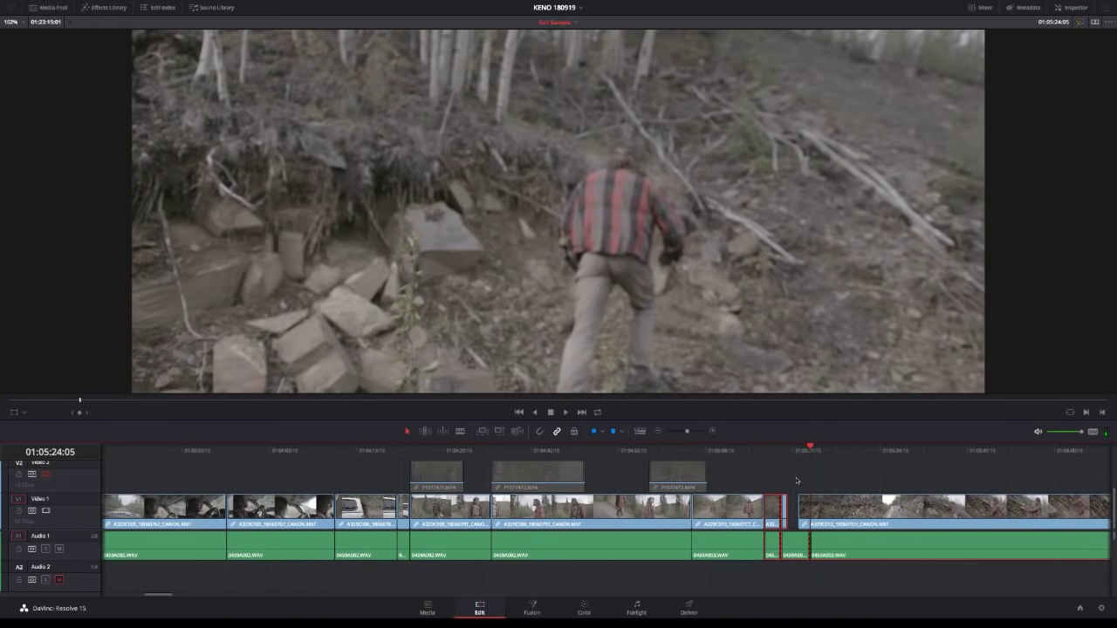
left_click(801, 503)
left_click(801, 543)
key("Delete")
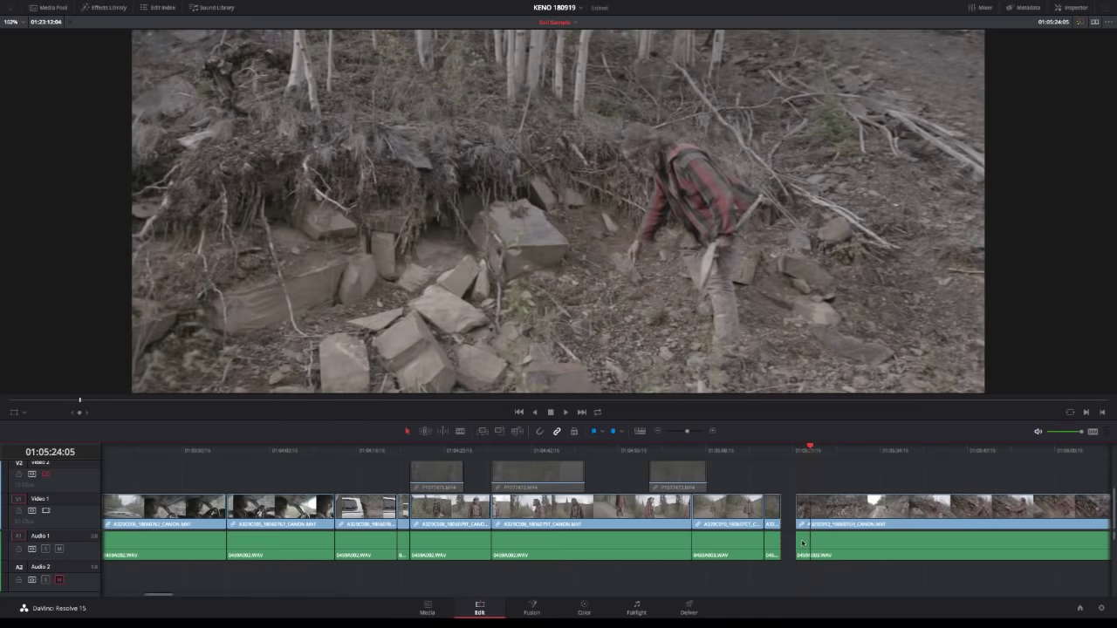
Close the remaining gap between the short bearded-man clip and the hillside clip.
left_click(783, 445)
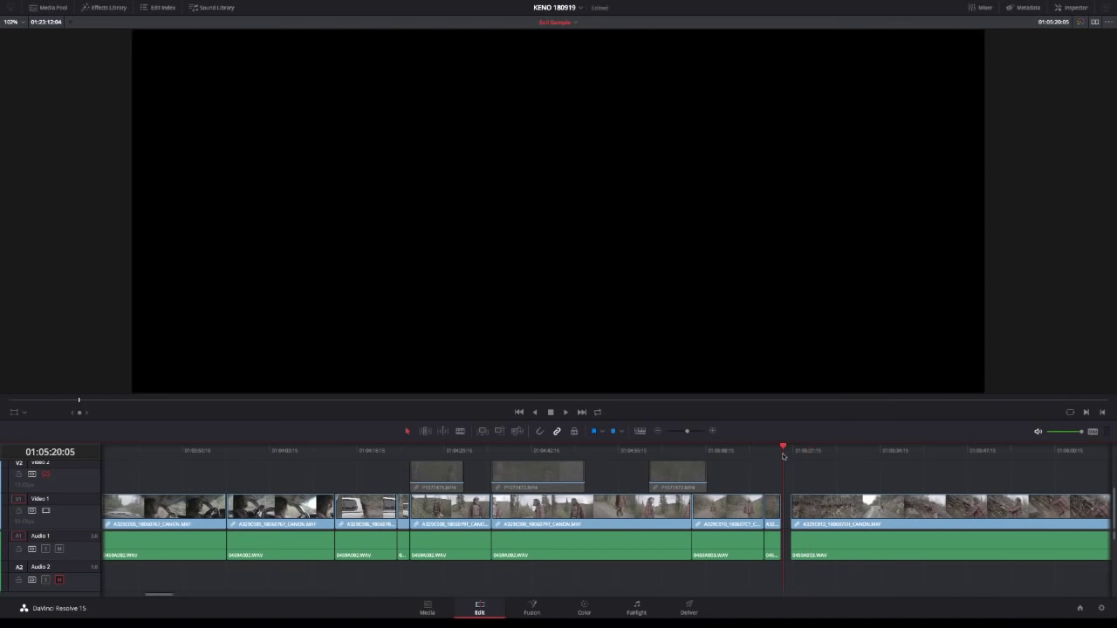
left_click(785, 546)
key("Delete")
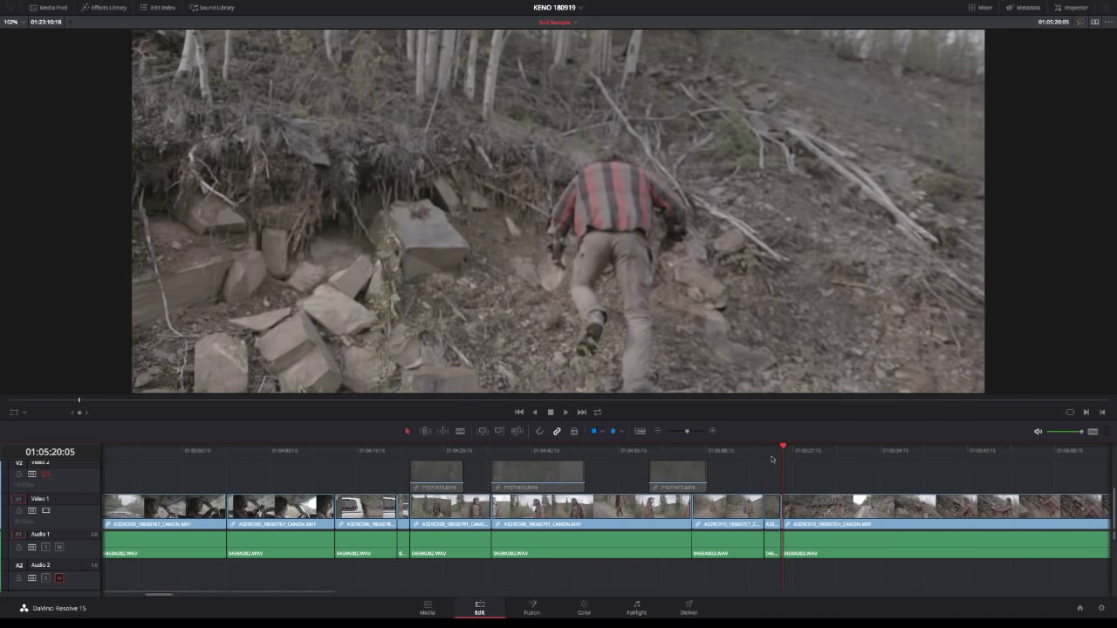
Review the join and ripple-trim the start of the hillside clip to 01:05:27:11.
key("slash")
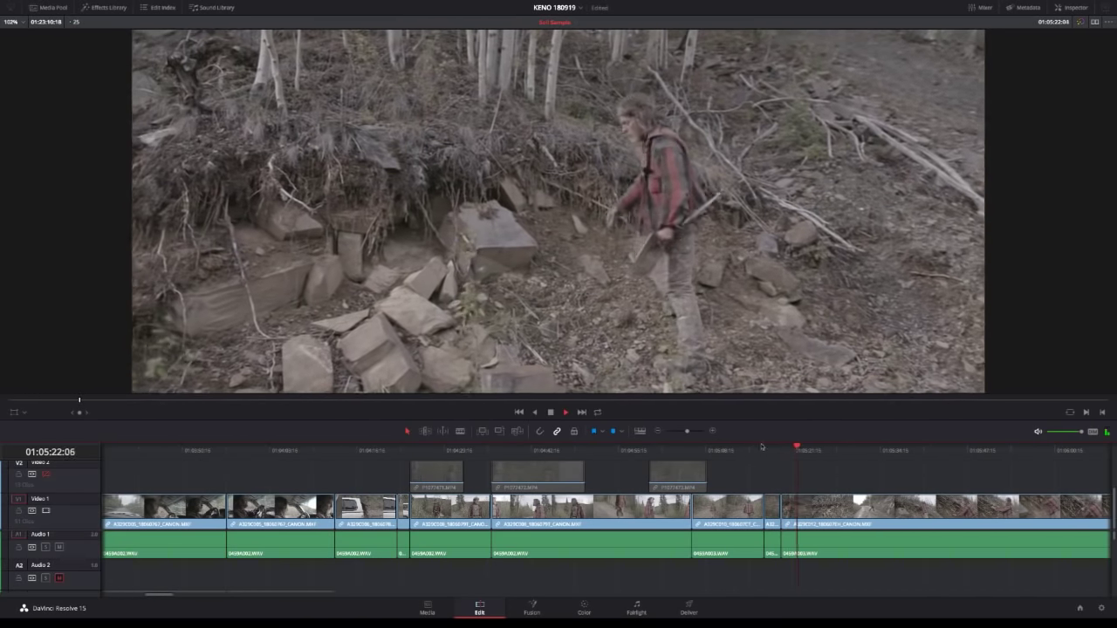
scroll(749, 456, "right", 3)
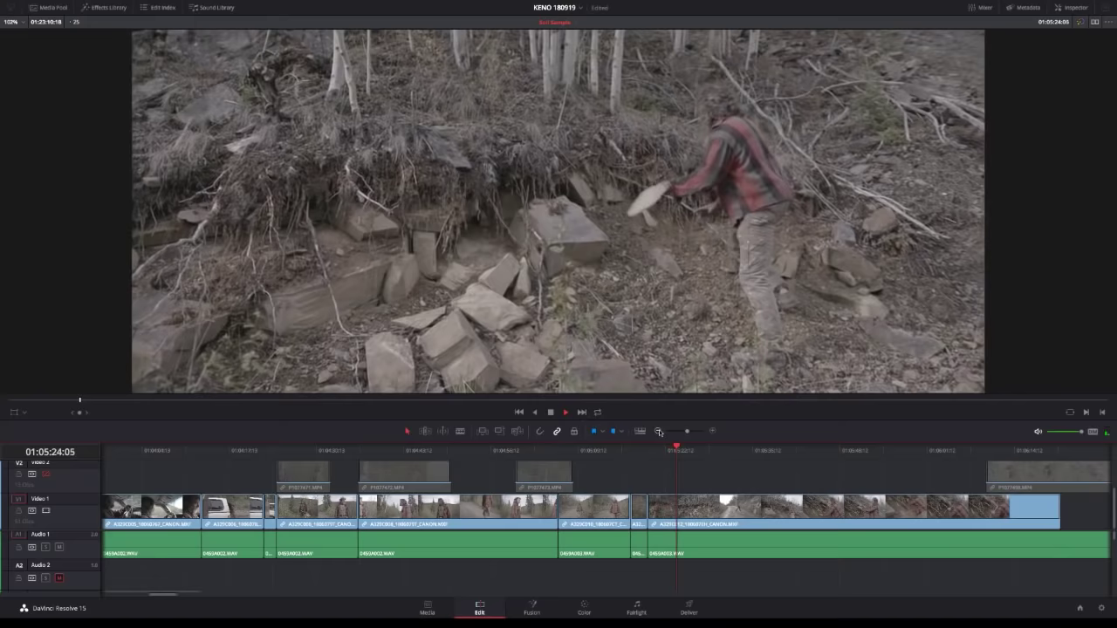
left_click(658, 431)
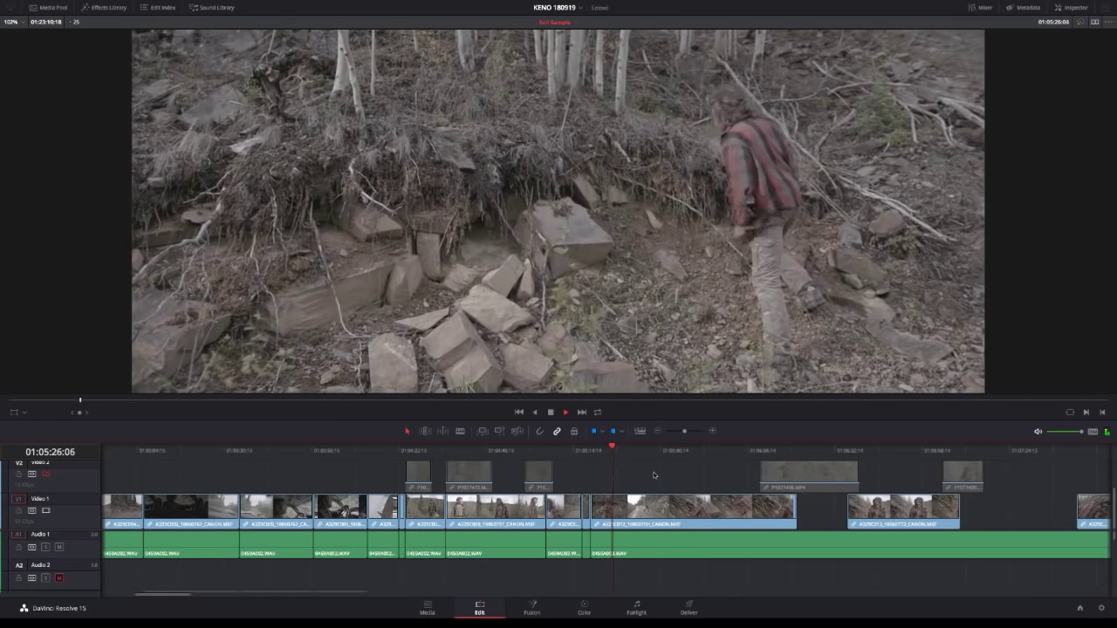
left_click(647, 510)
key("space")
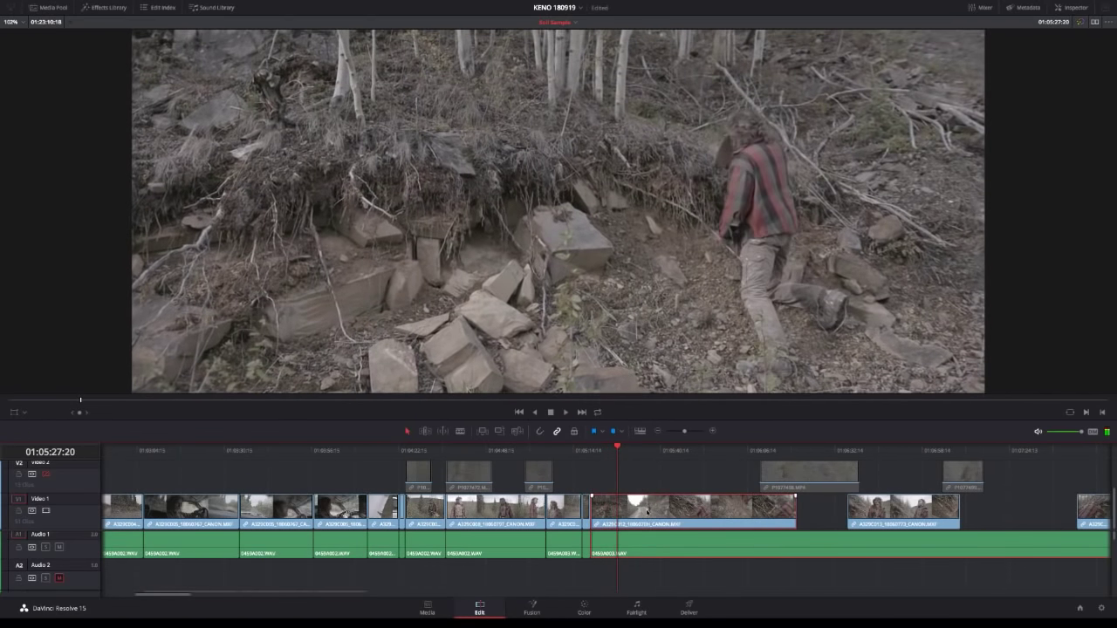
key("Left")
key("Left")
key("Left")
key("Left")
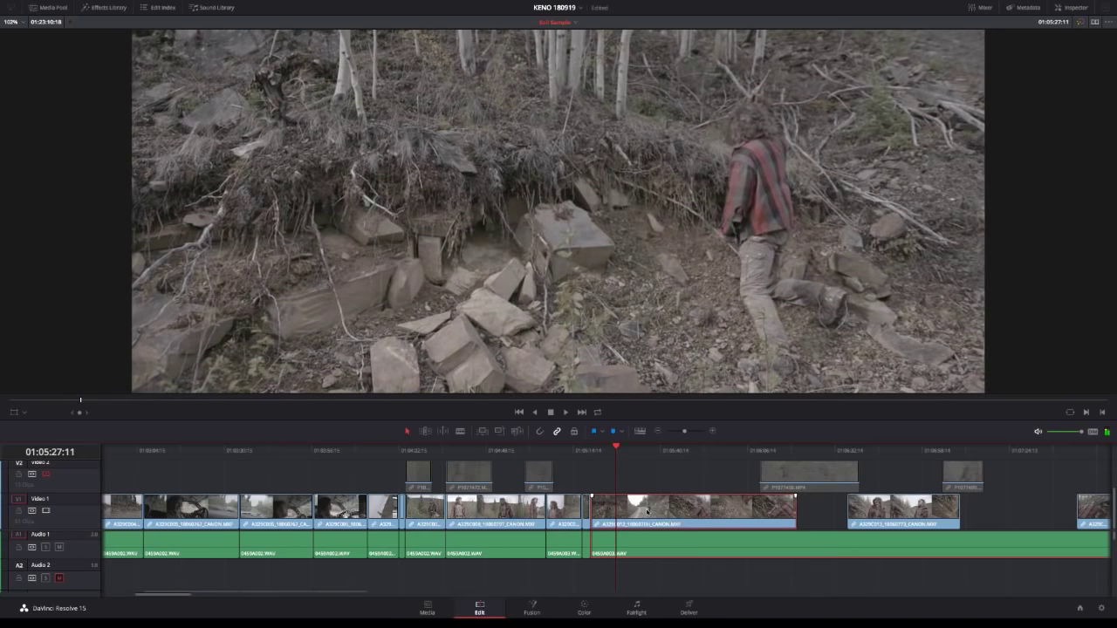
key("ctrl+shift+bracketleft")
Split the hillside clip shortly after its start and ripple-trim the second part's beginning in several passes, starting with a trim to 01:05:28:05.
key("space")
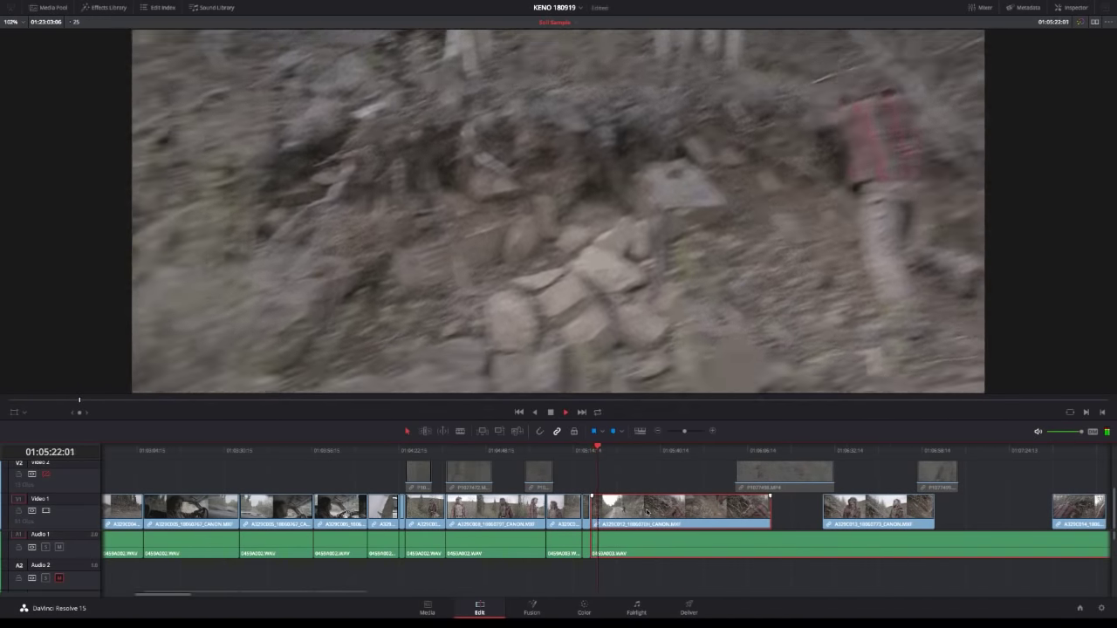
key("space")
key("j")
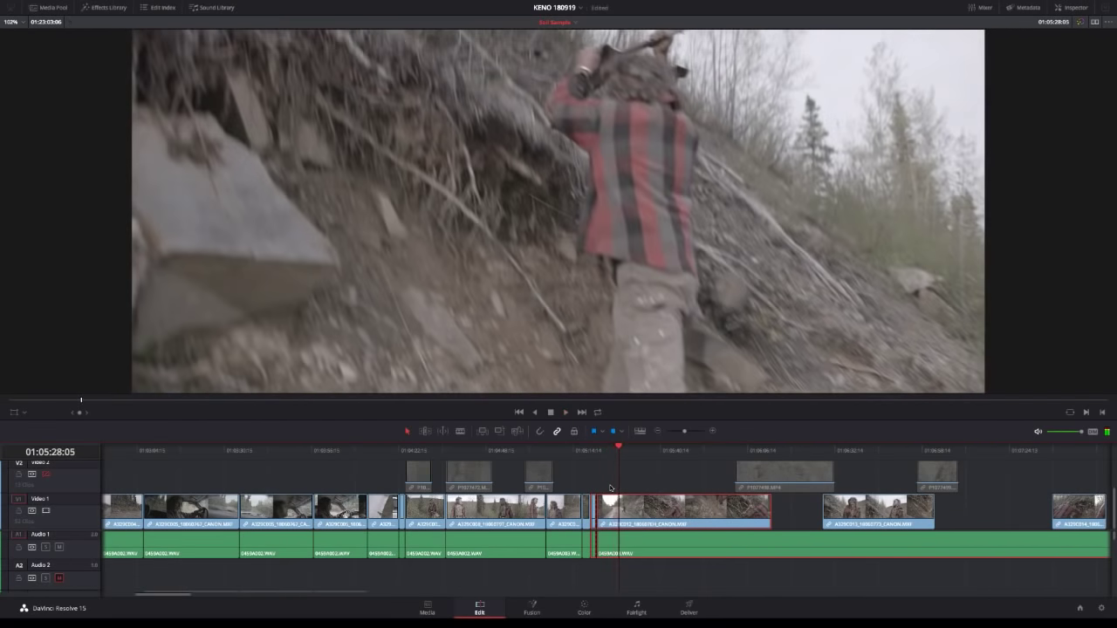
key("ctrl+z")
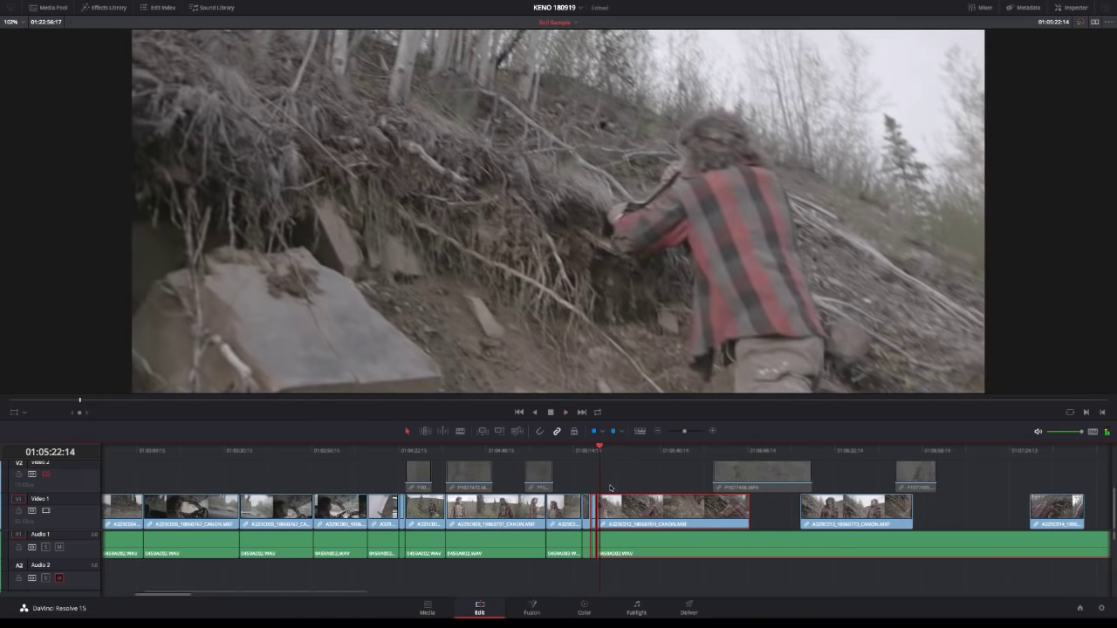
key("j")
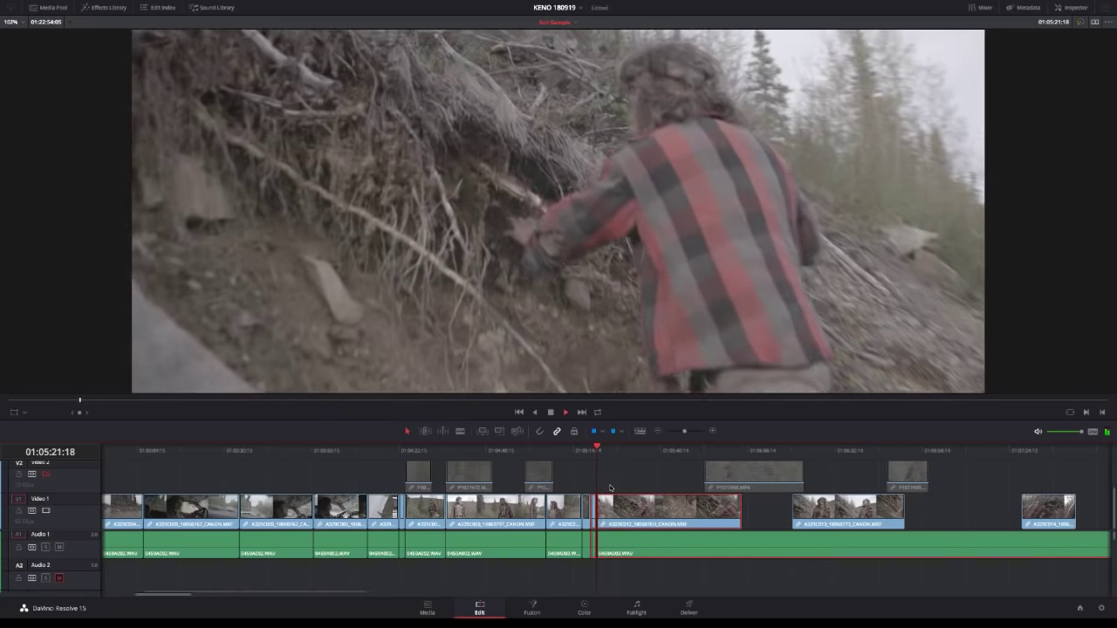
key("space")
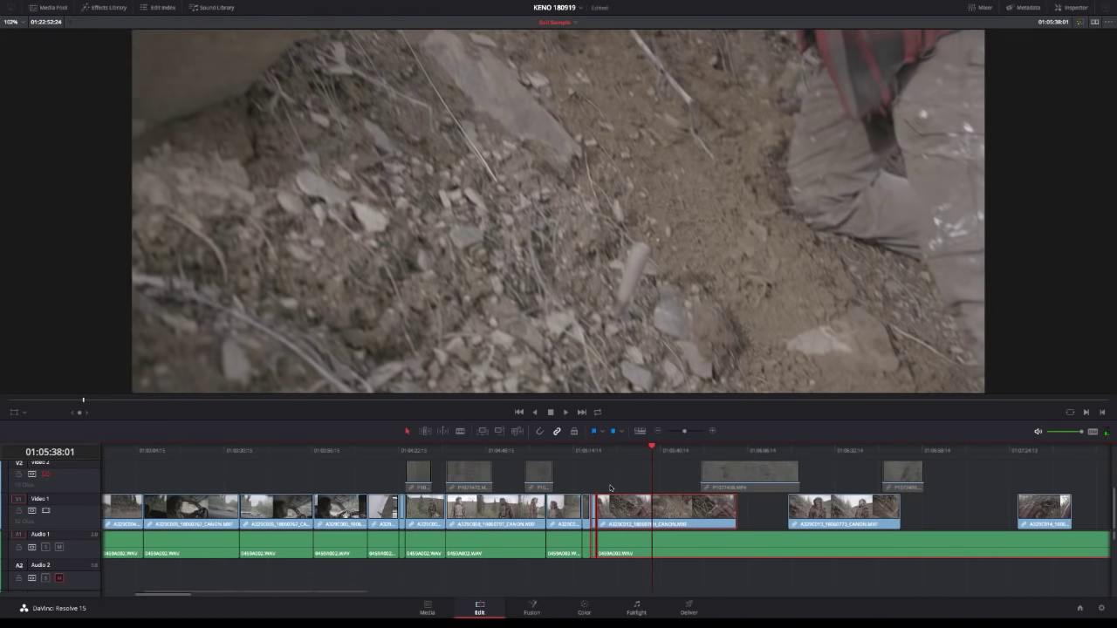
Split the digging shot at about 01:05:37 and ripple-trim the footage that follows the cut.
key("k")
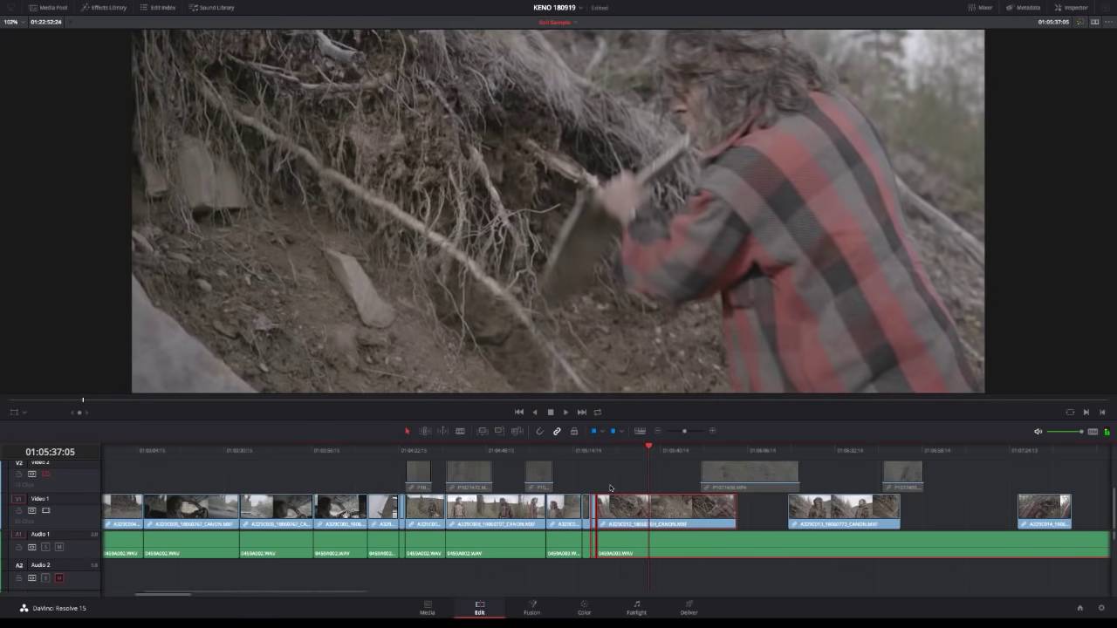
key("l")
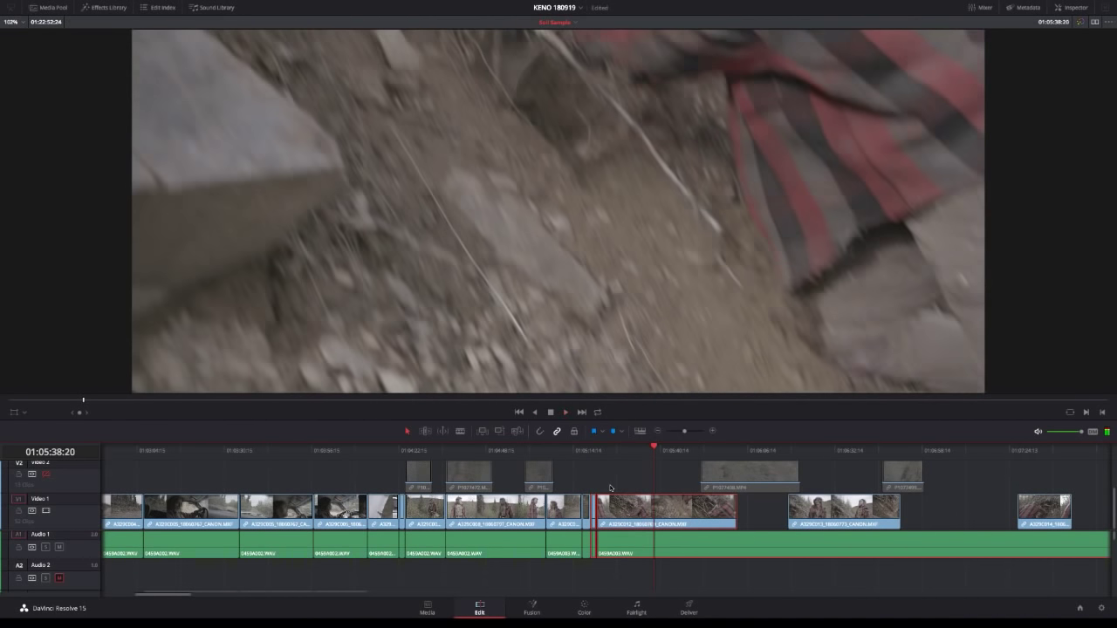
key("j")
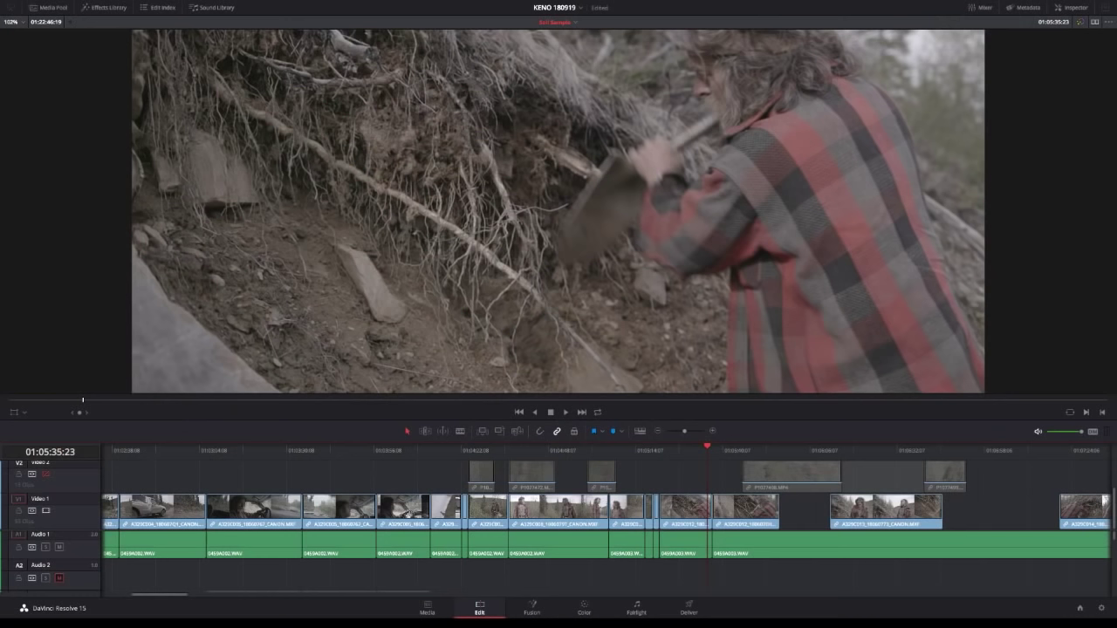
Split the digging shot at 01:05:45:11 and ripple-trim about 5 seconds from the start of the remaining part.
key("space")
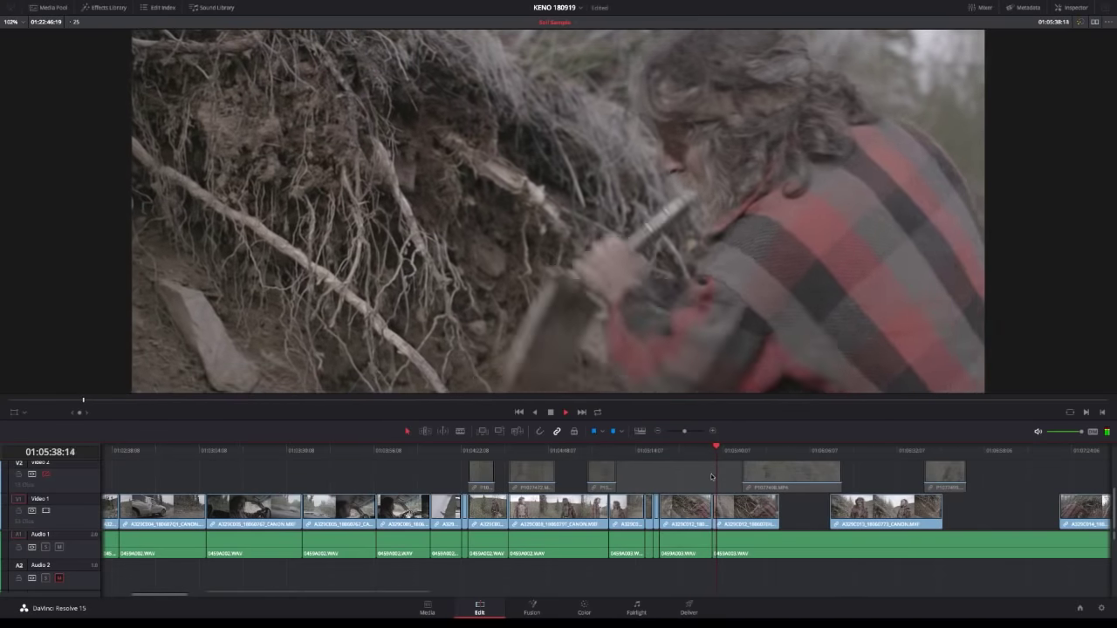
scroll(711, 476, "right", 2)
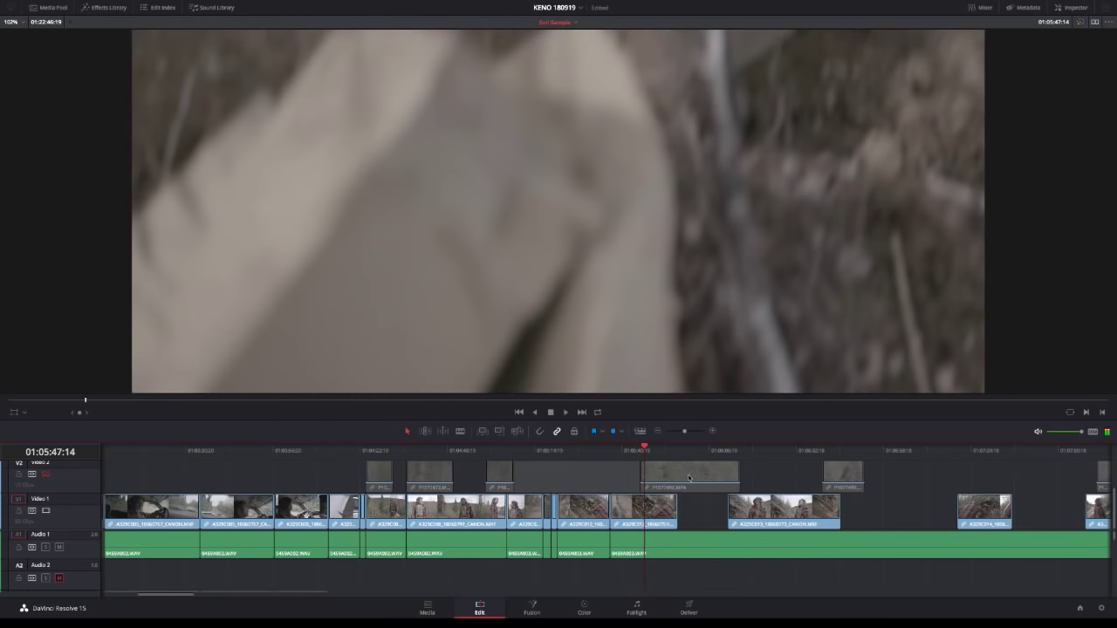
key("j")
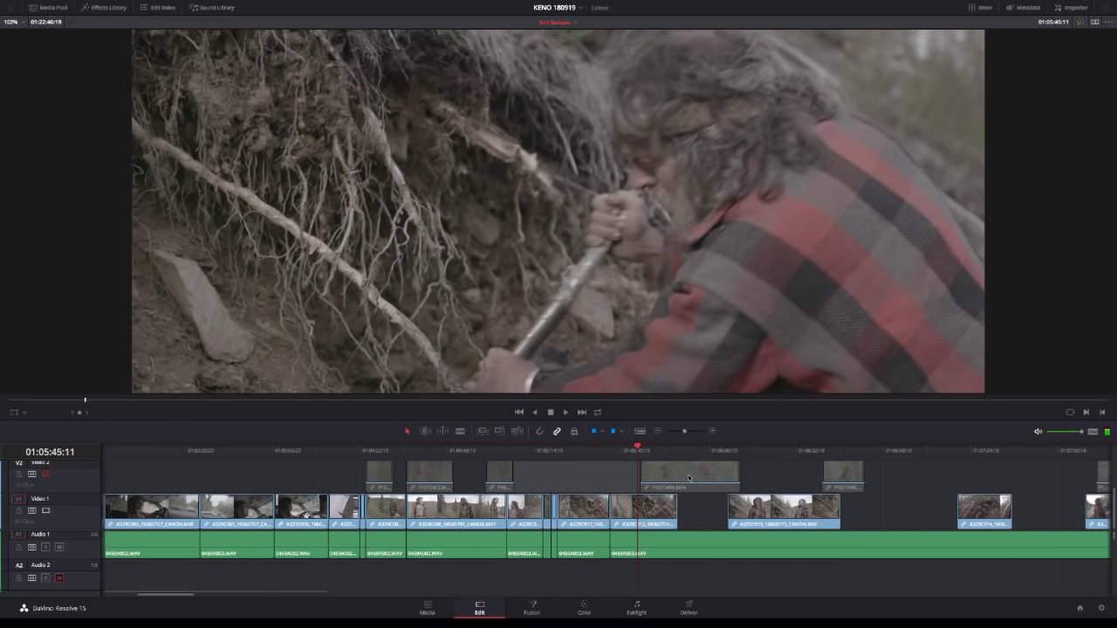
key("ctrl+b")
key("l")
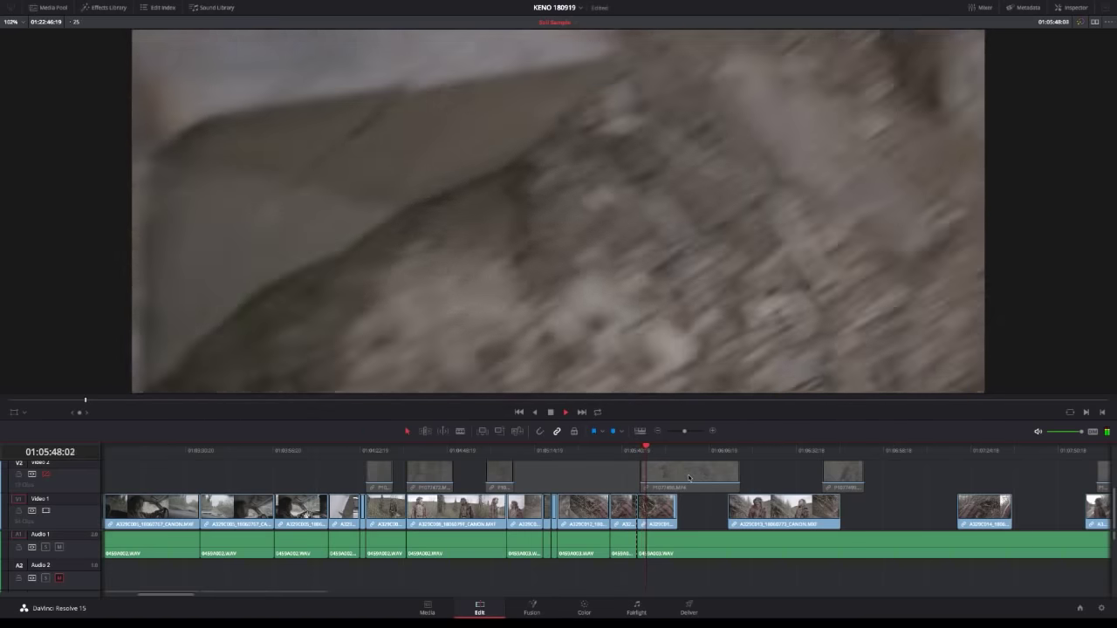
key("ctrl+shift+bracketleft")
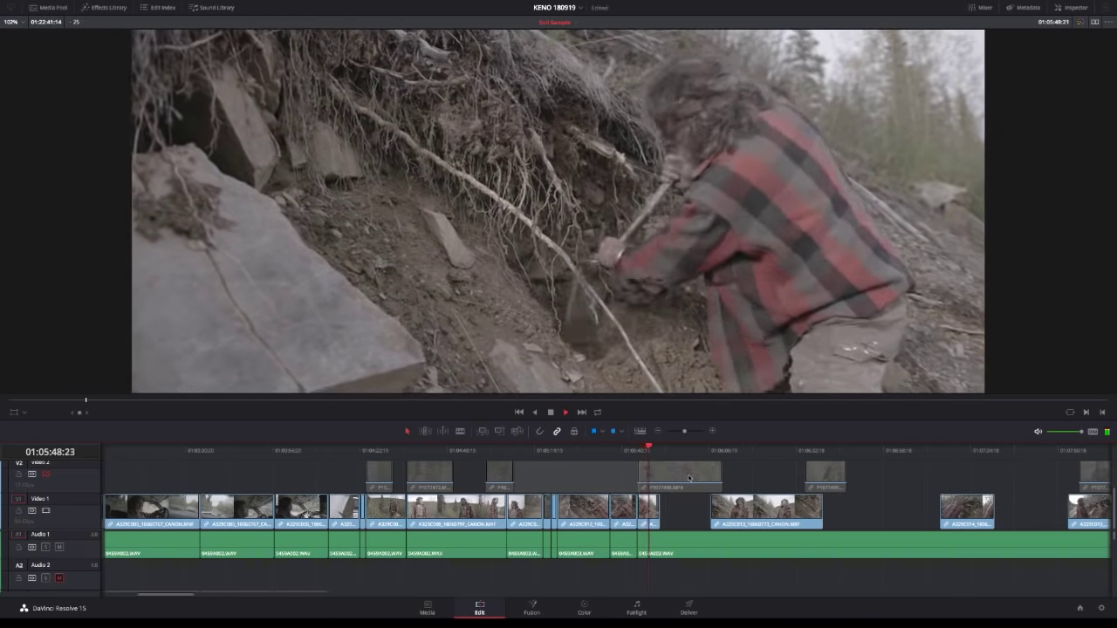
Split the digging shot at about 01:05:50 and delete the remaining Video 2 piece after the cut.
key("j")
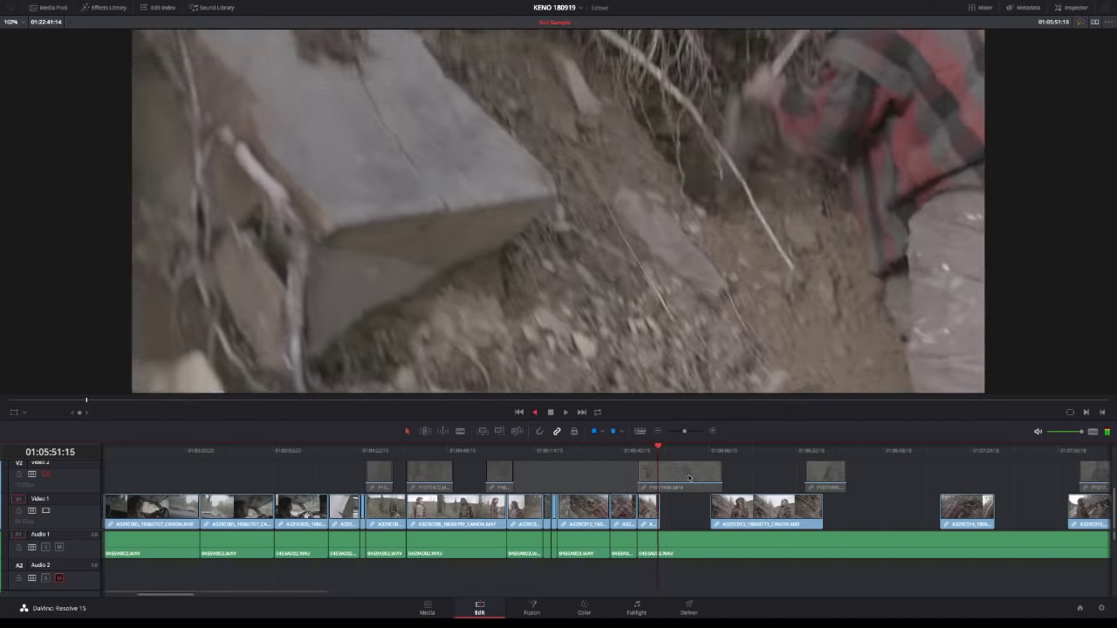
key("l")
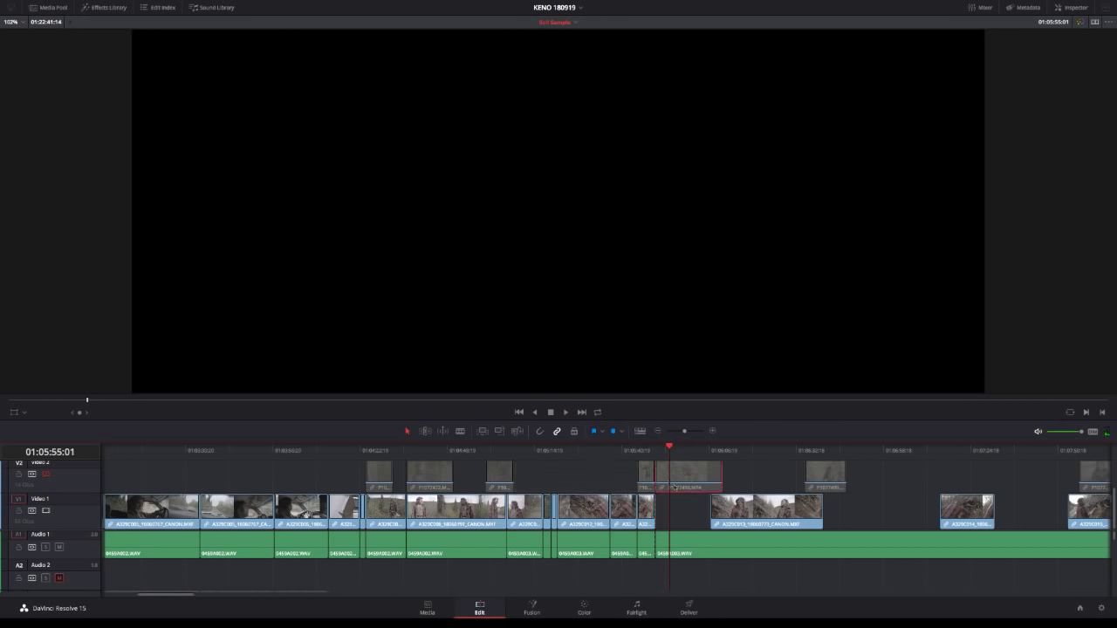
key("BackSpace")
Trim the start of the remaining audio to the next Video 1 clip and close the gap before that clip.
left_click_drag(657, 545, 712, 546)
left_click(685, 515)
key("BackSpace")
Play the edit from 01:05:48:07 to the next digging shot and split the audio at 01:06:59:10.
left_click(646, 449)
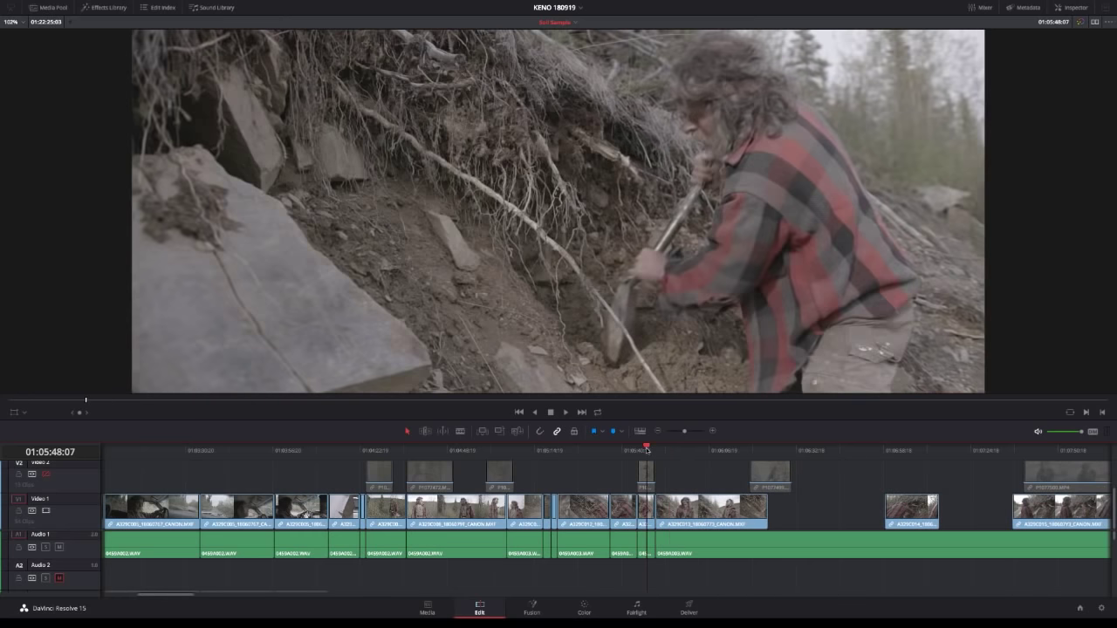
key("space")
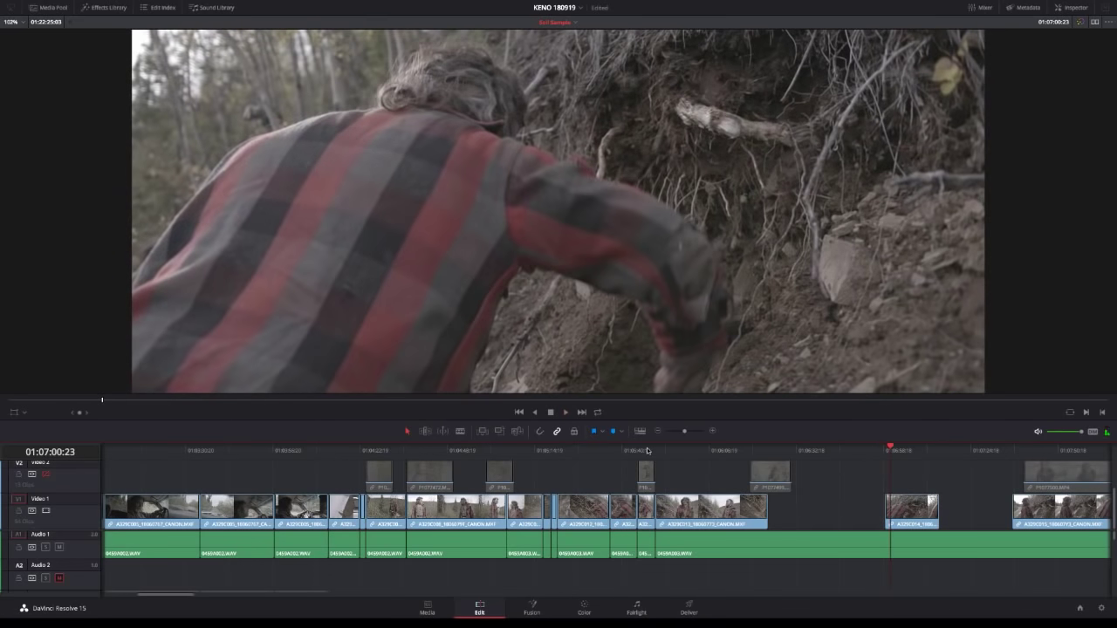
key("j")
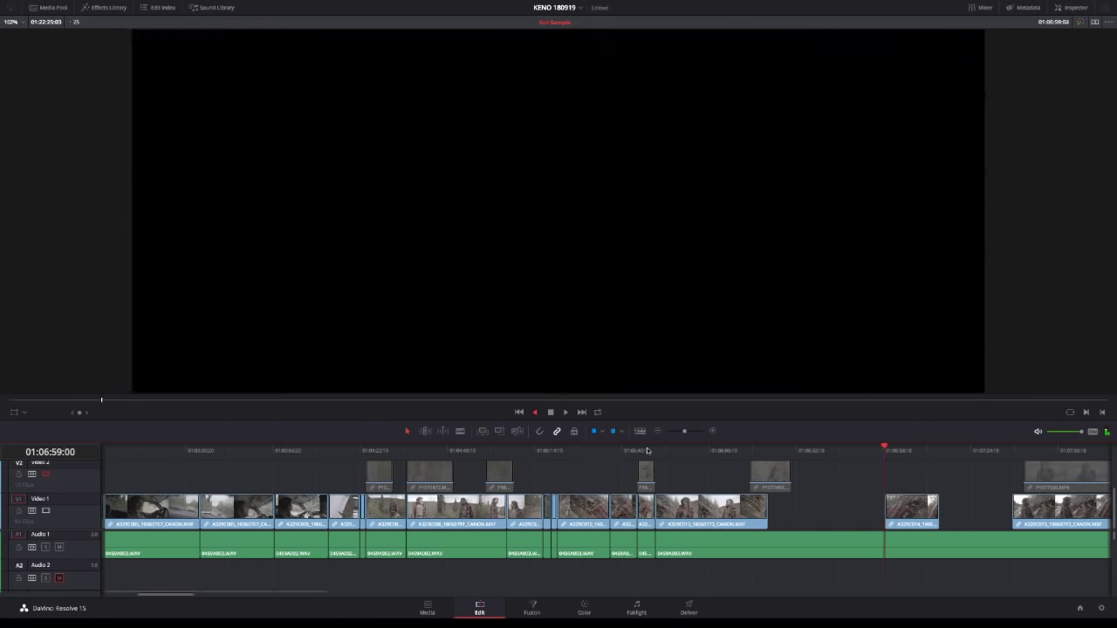
key("k")
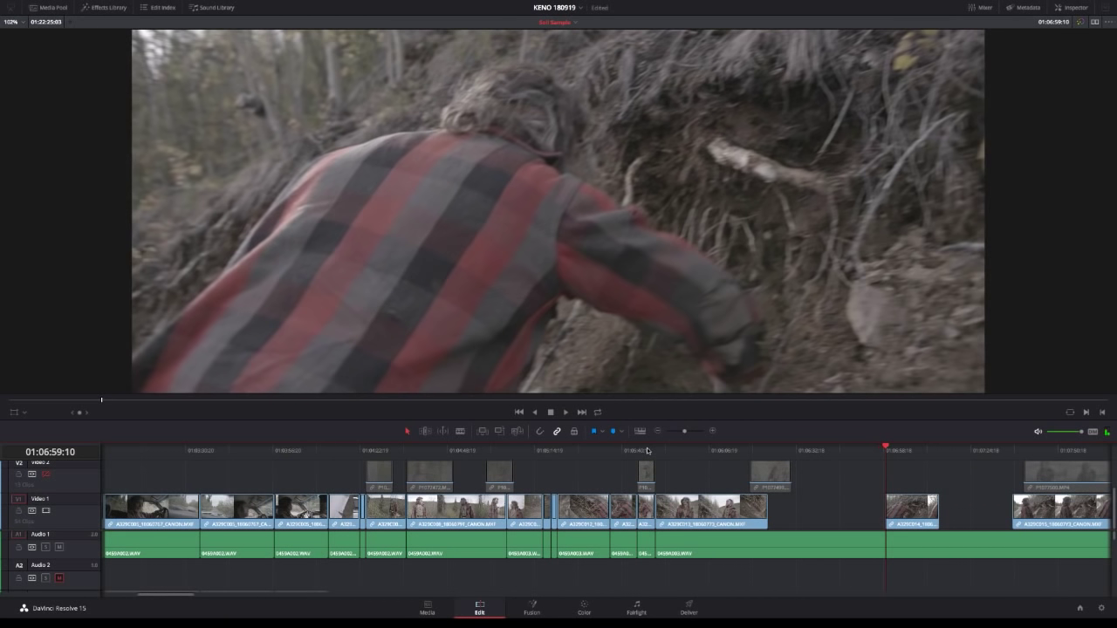
left_click_drag(840, 504, 885, 513)
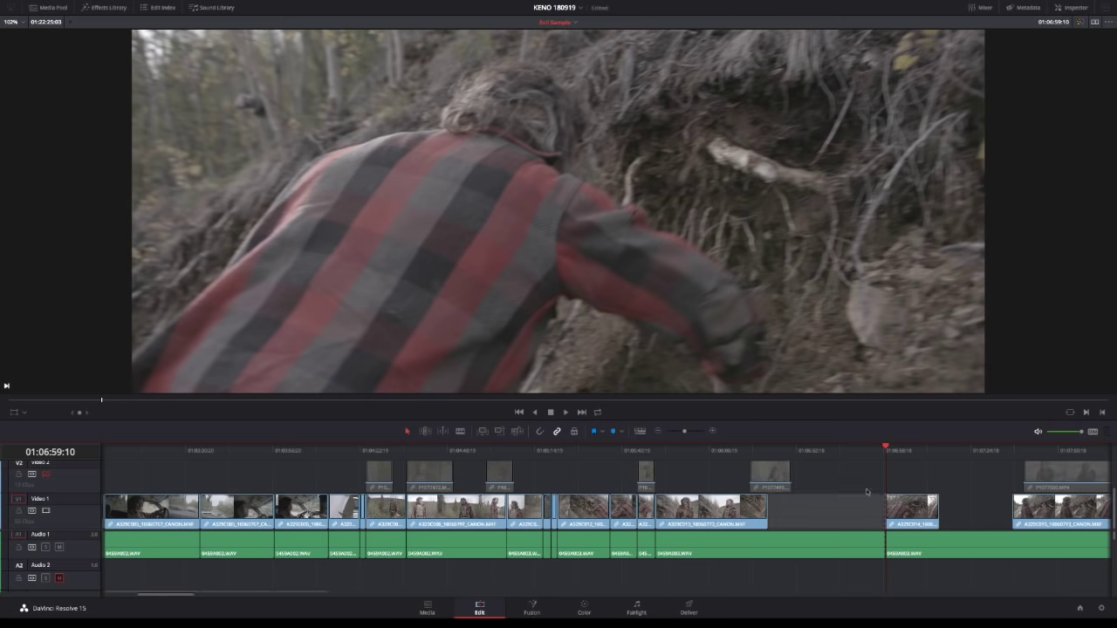
left_click(913, 513)
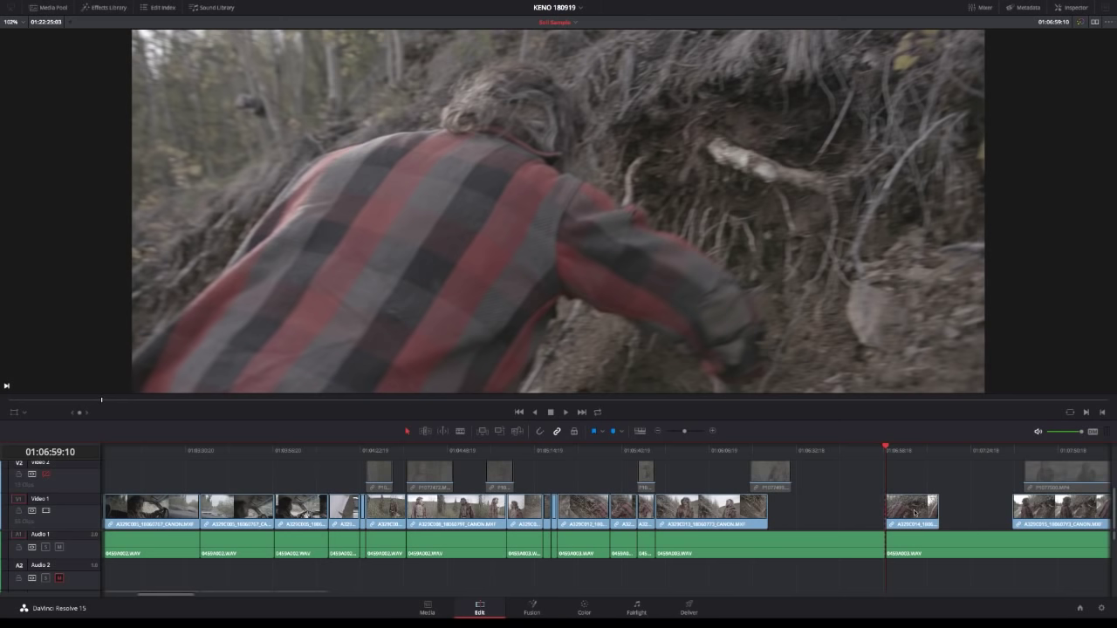
Delete the clip before the 01:06:59:10 cut together with its audio and overlapping Video 2 clip, and close the gap.
left_click(758, 518)
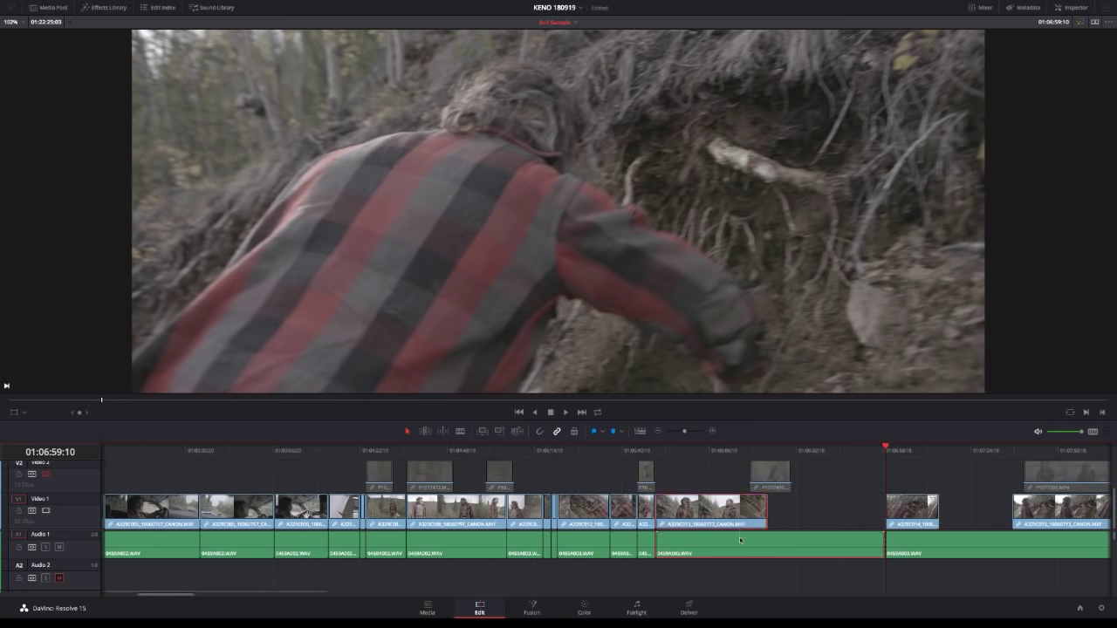
scroll(784, 566, "right", 15)
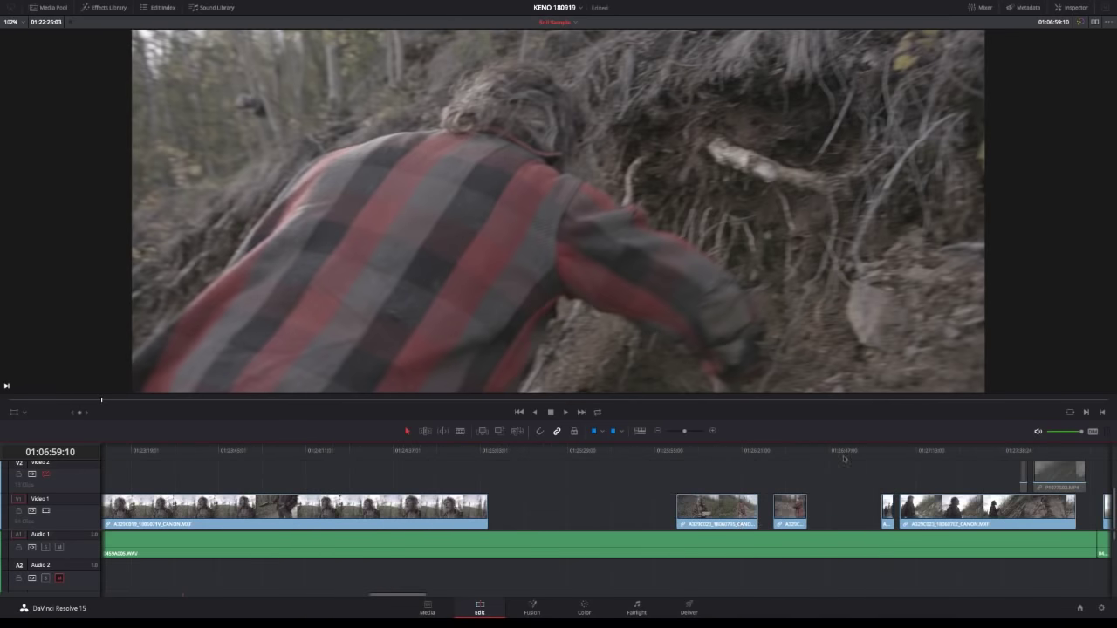
left_click_drag(684, 433, 680, 431)
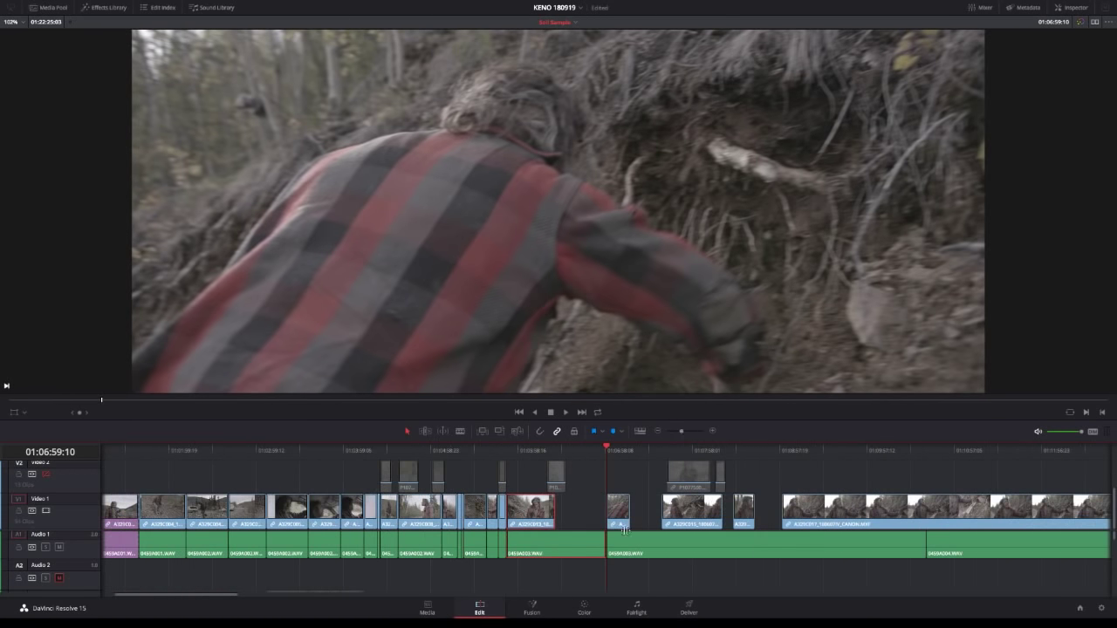
left_click_drag(575, 577, 528, 477)
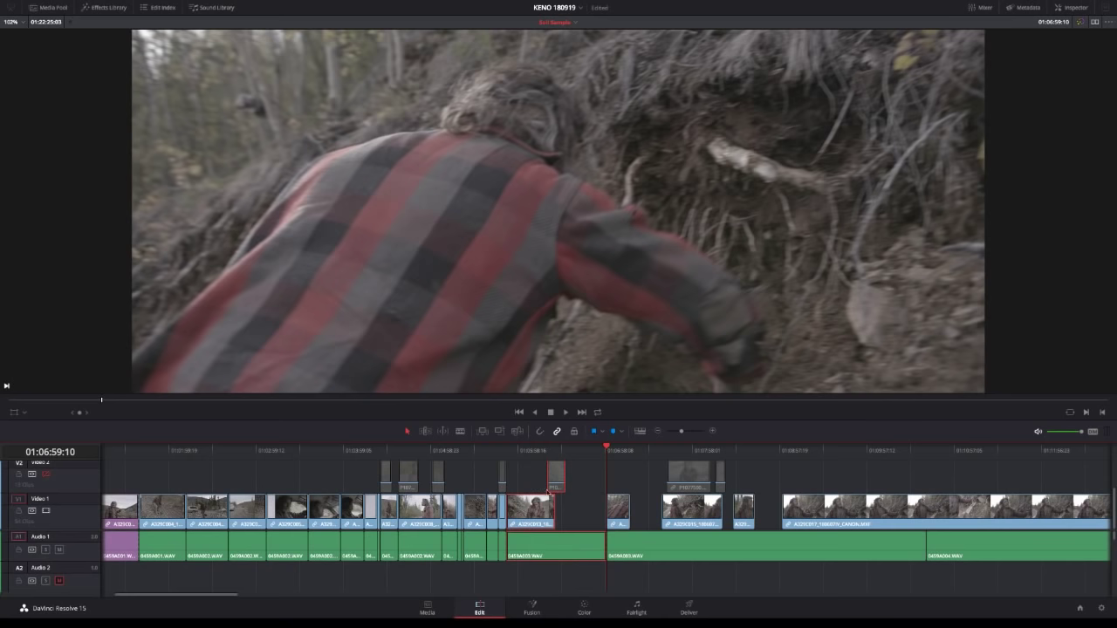
key("BackSpace")
left_click(552, 548)
key("BackSpace")
Look over the full timeline, return to the digging scene and play the new join from 01:05:47:13.
left_click_drag(681, 431, 671, 431)
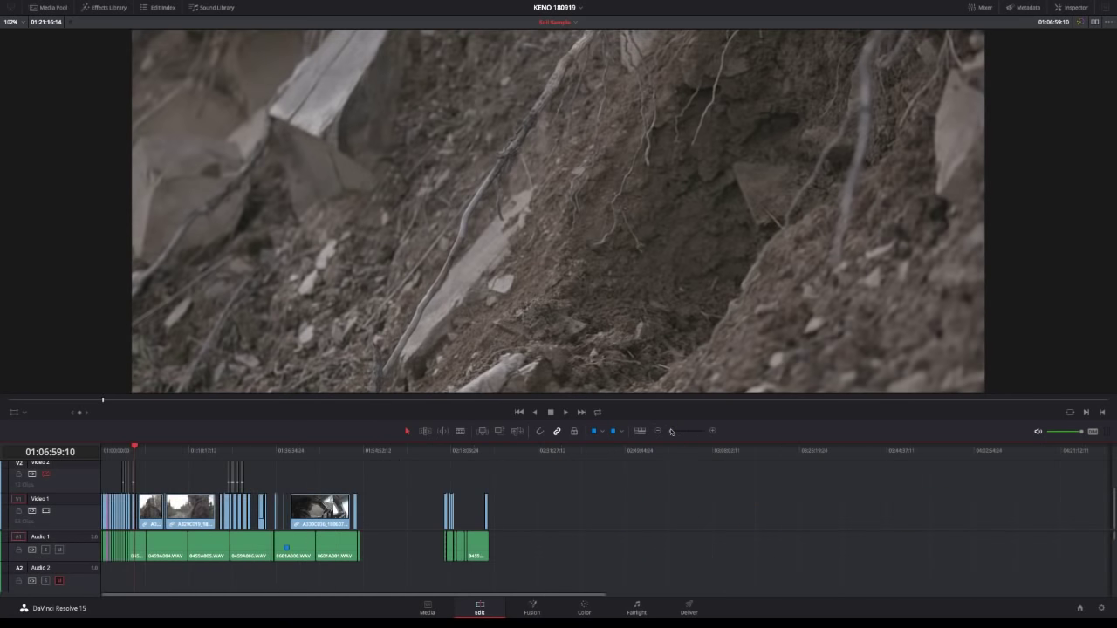
left_click(538, 454)
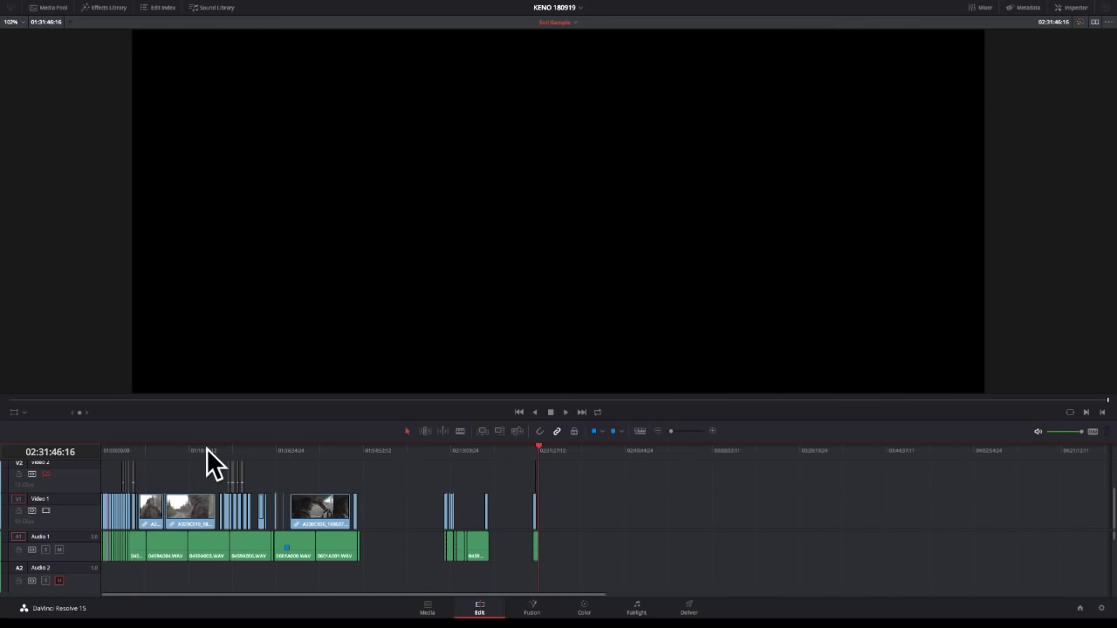
left_click_drag(202, 455, 126, 469)
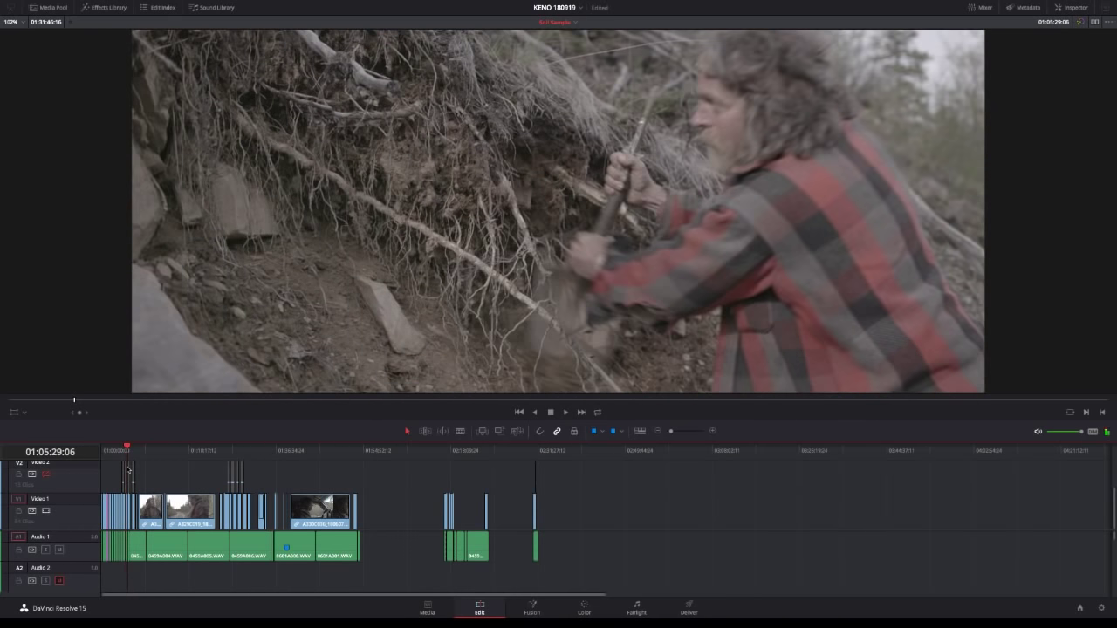
left_click_drag(676, 433, 680, 432)
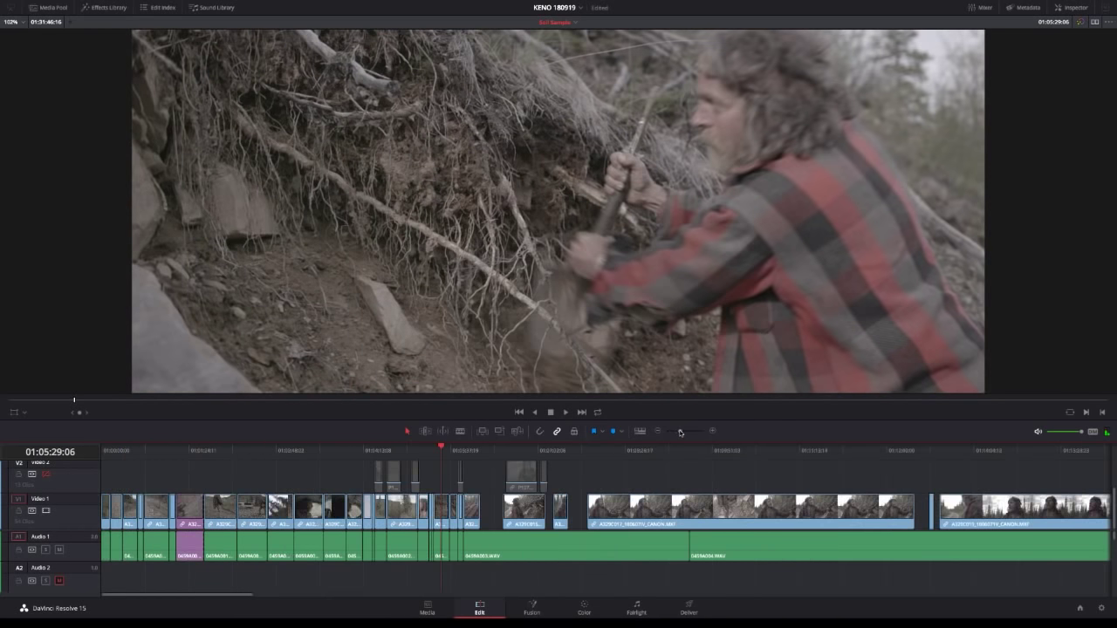
left_click(609, 452)
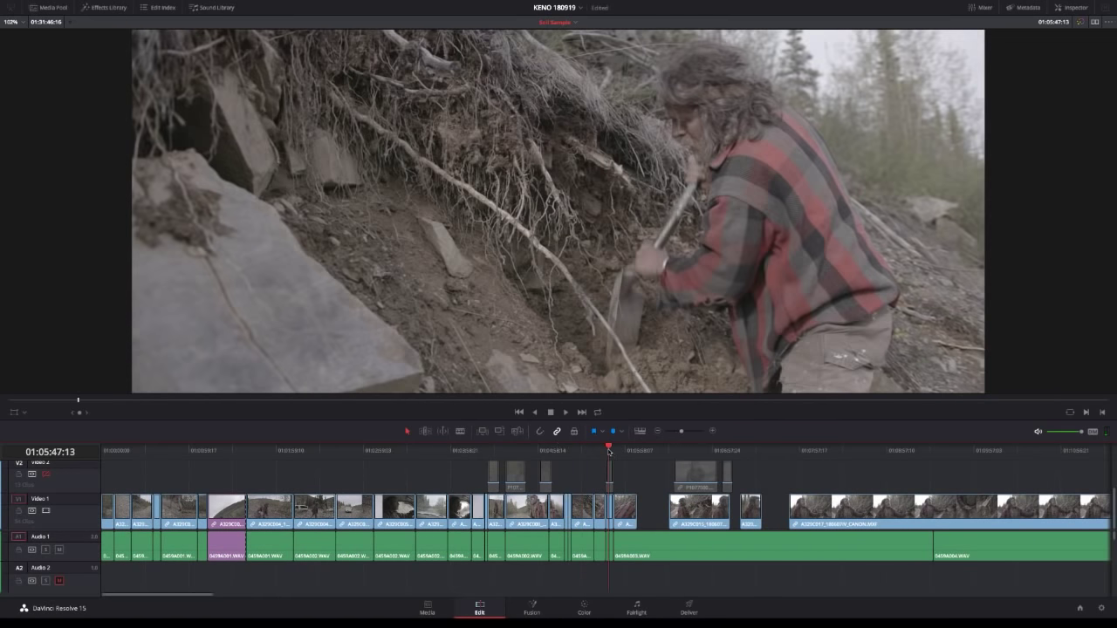
key("space")
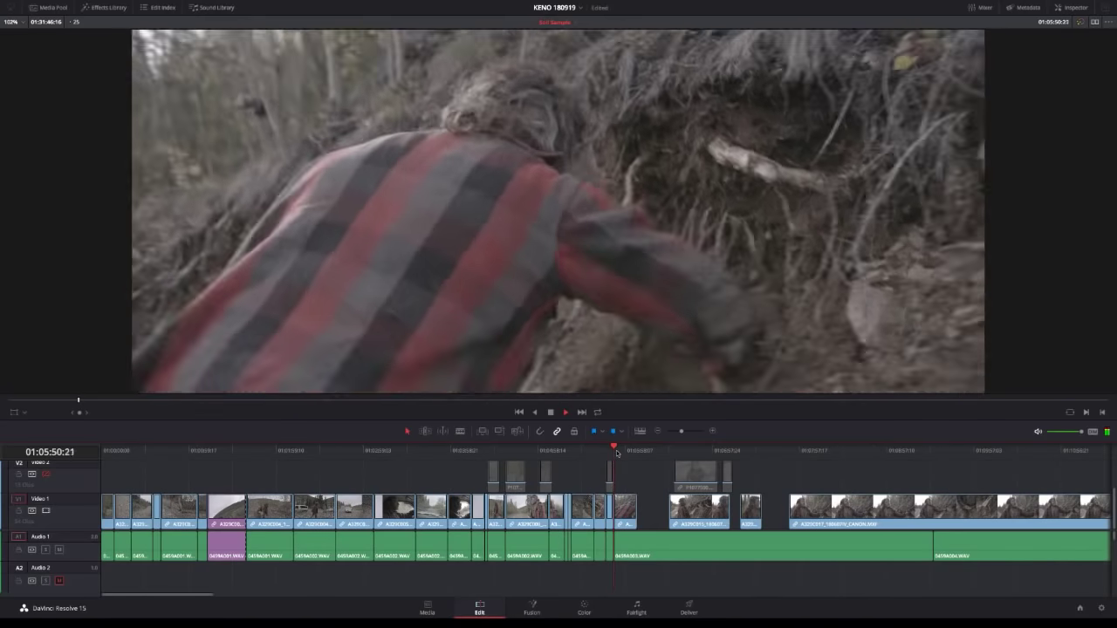
key("space")
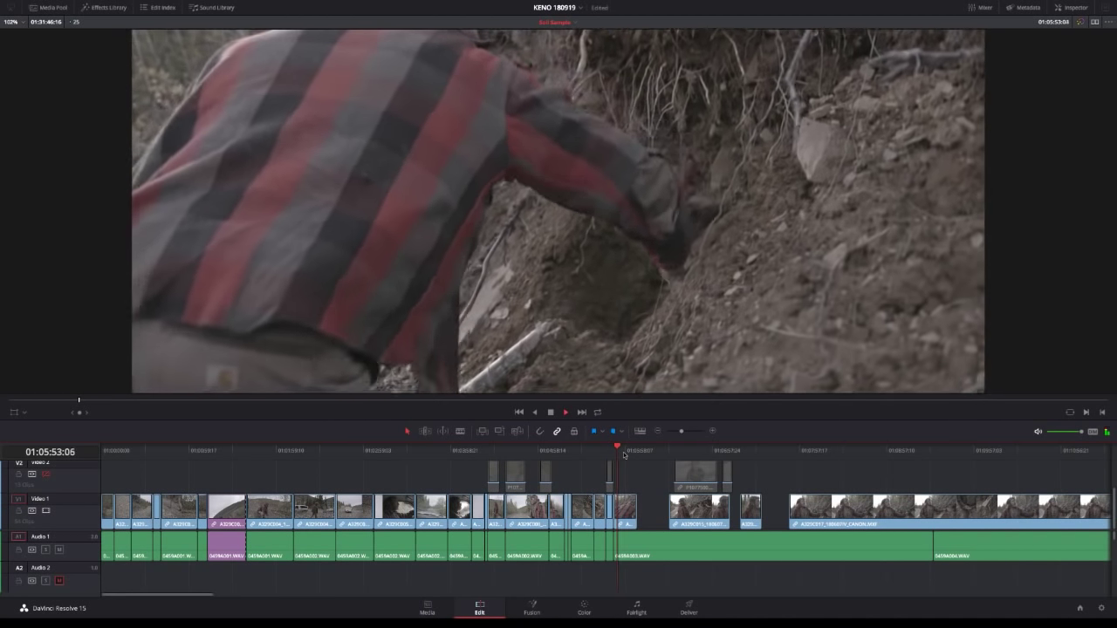
Remove the audio between the end of the short digging clip and 01:06:29:23, and close the gap.
left_click(631, 551)
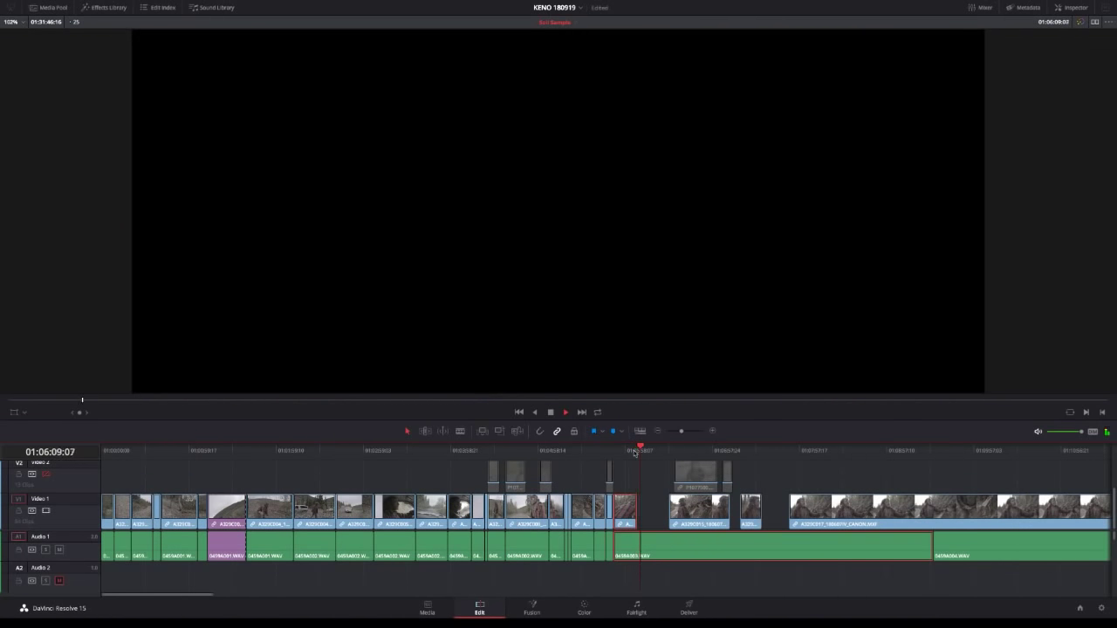
left_click_drag(635, 452, 671, 452)
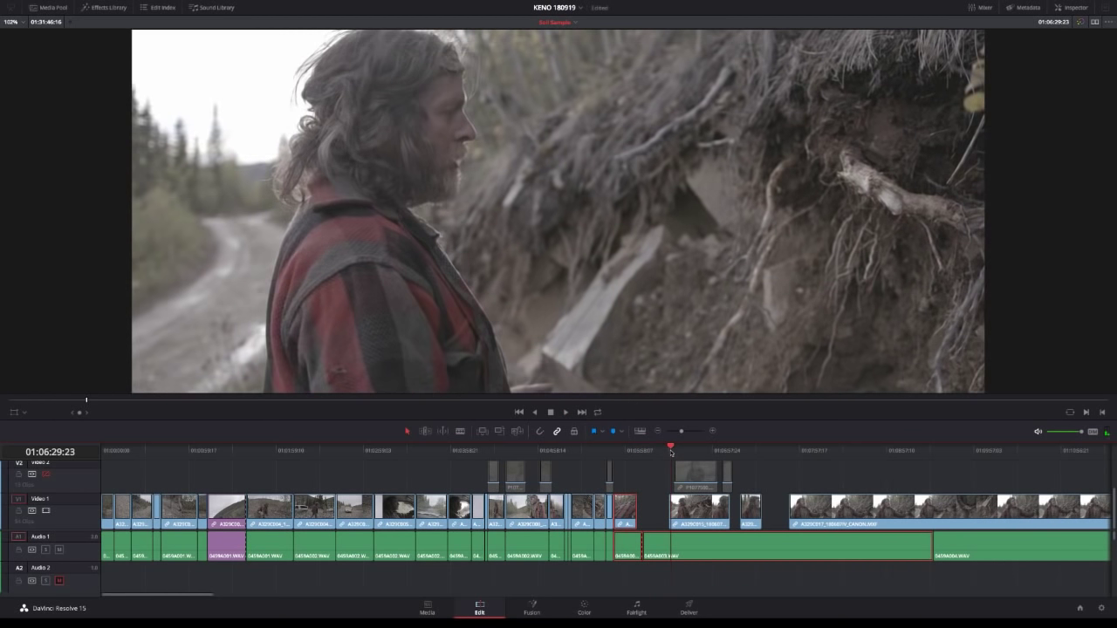
key("shift+bracketleft")
left_click(670, 521)
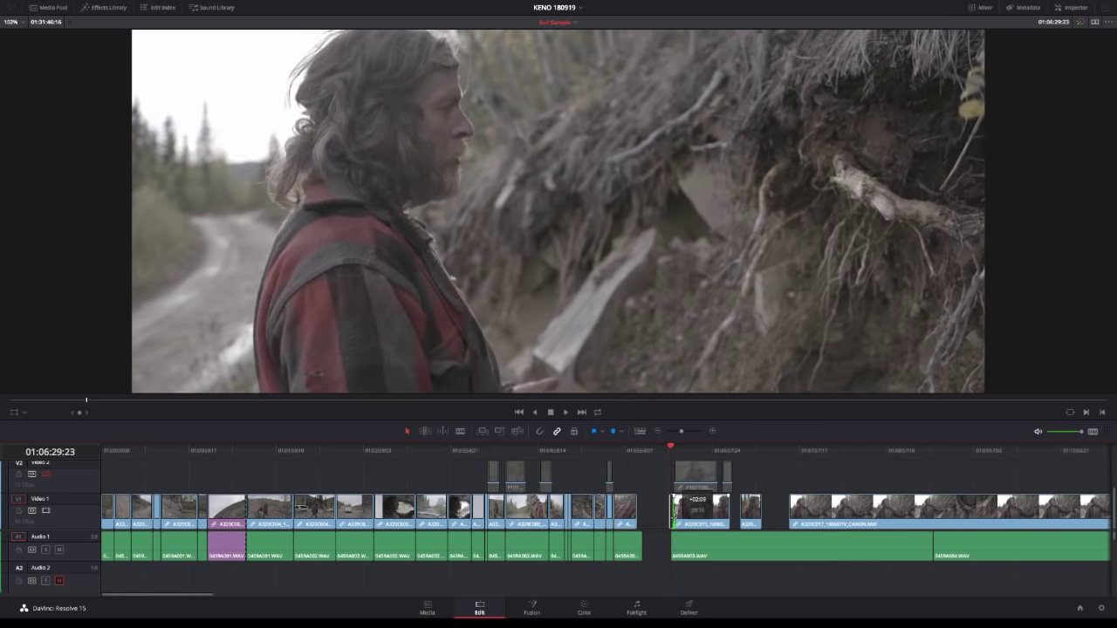
left_click(656, 546)
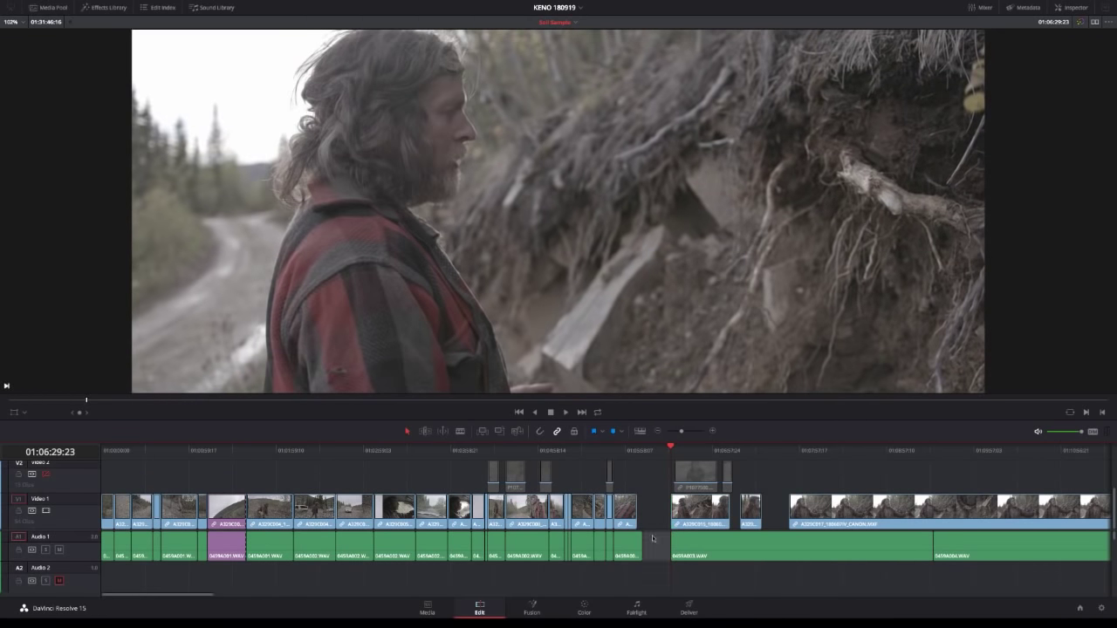
key("Delete")
Play through the shot after the closed gap and split its clips and audio at 01:06:49:16.
left_click(640, 450)
key("space")
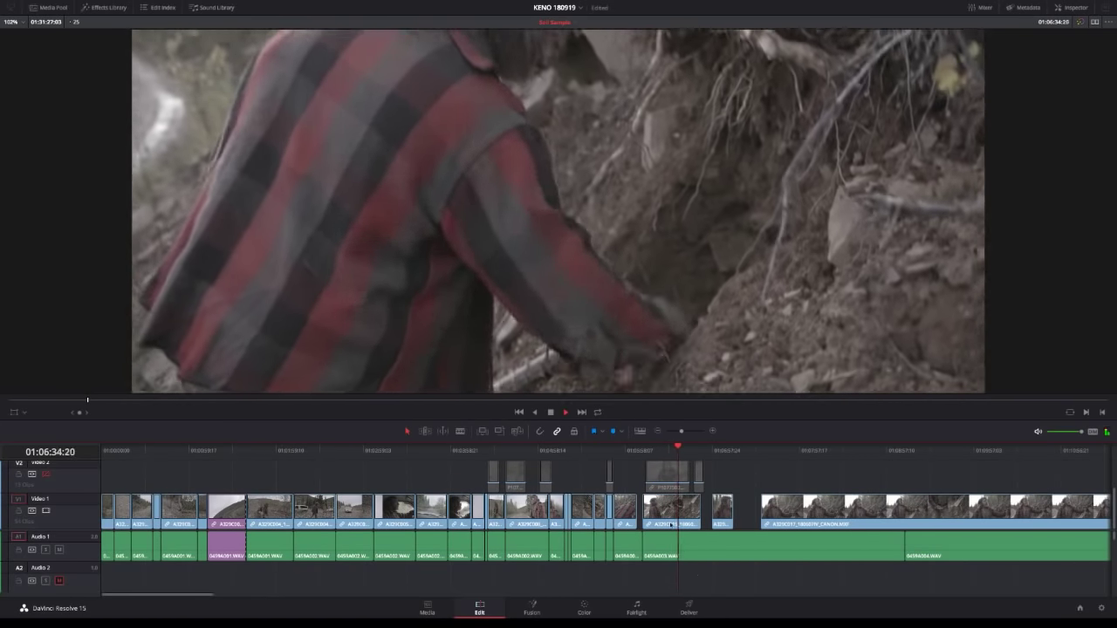
left_click(661, 490)
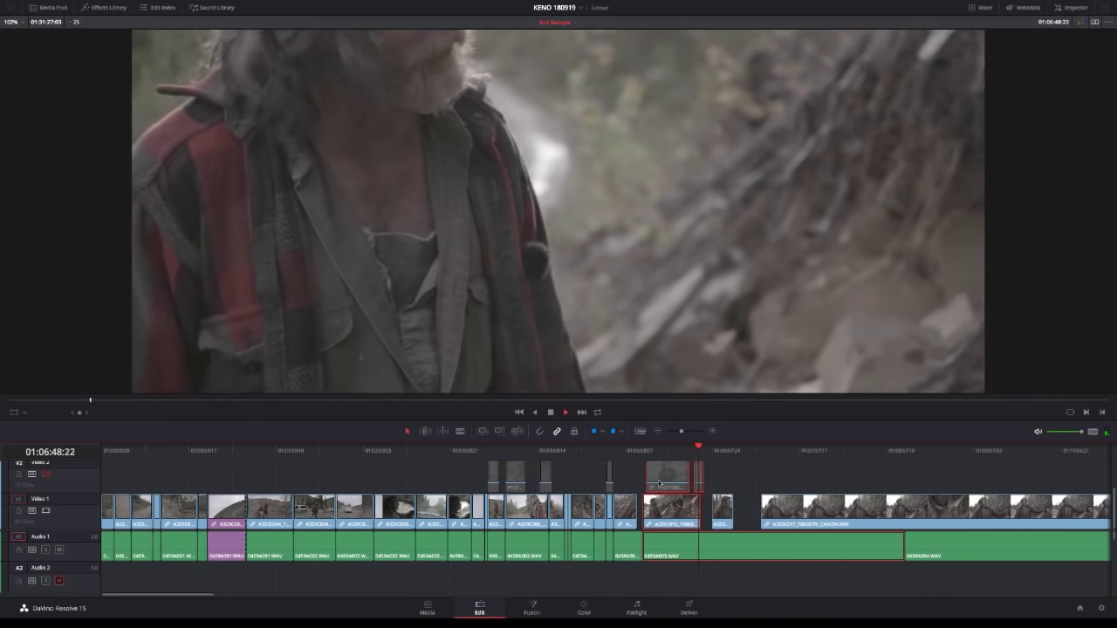
key("space")
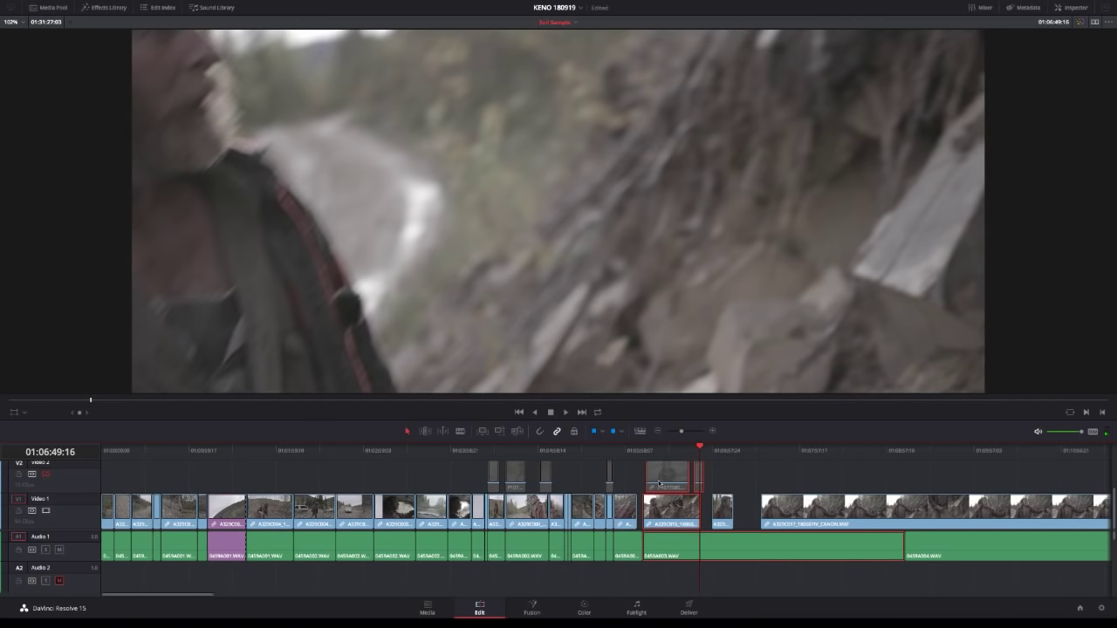
key("ctrl+b")
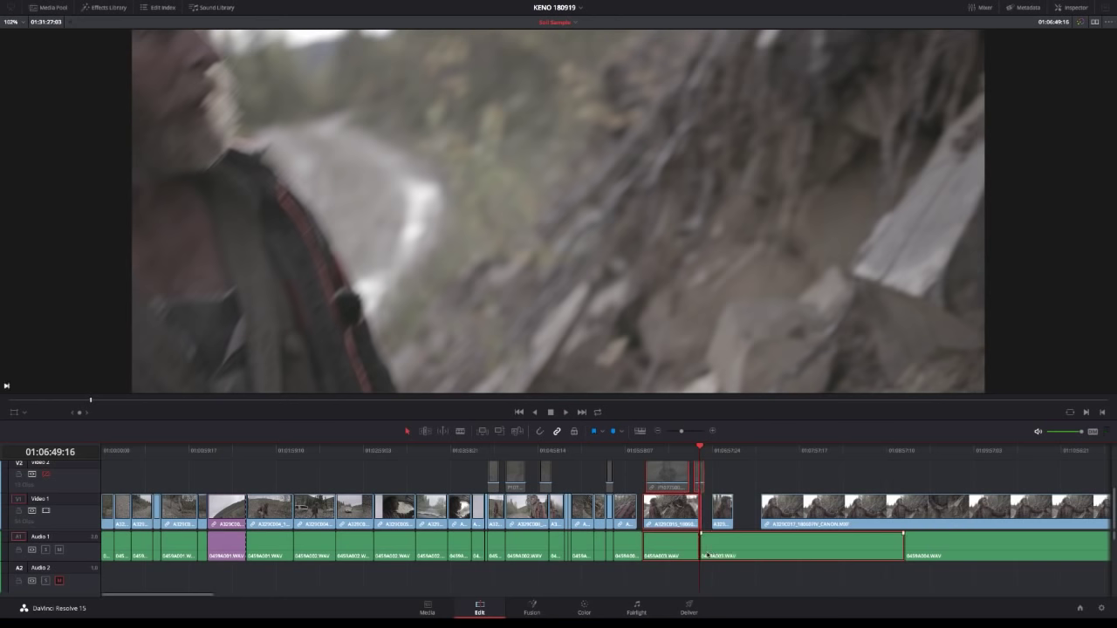
Trim the audio after the cut to start at the next video clip and remove the leftover video slivers.
left_click_drag(701, 550, 711, 550)
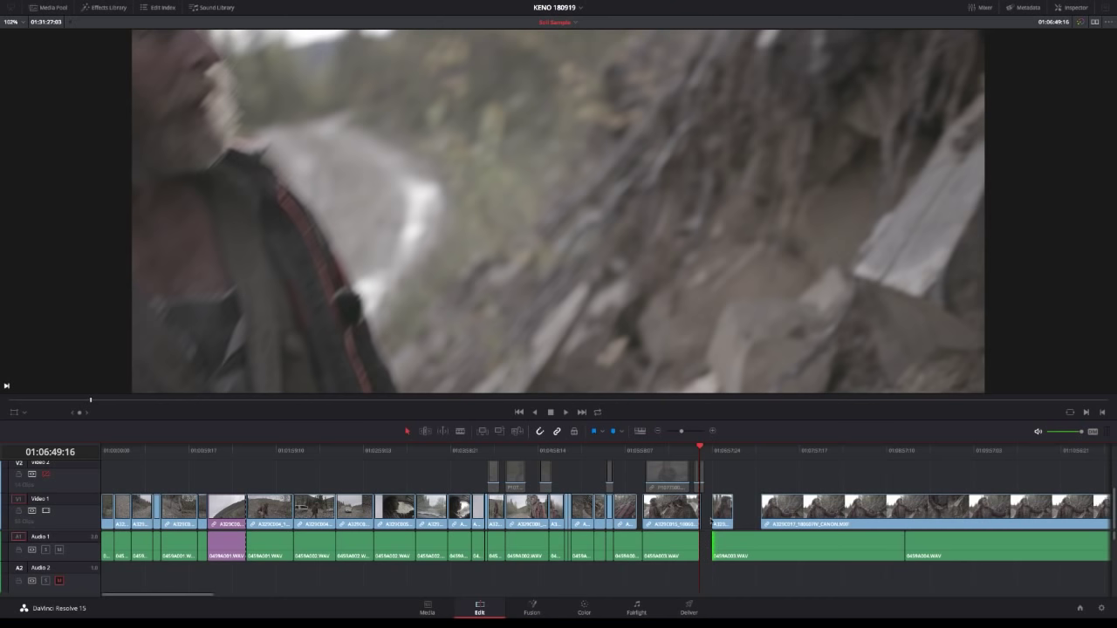
scroll(711, 522, "up", 1)
left_click(702, 492)
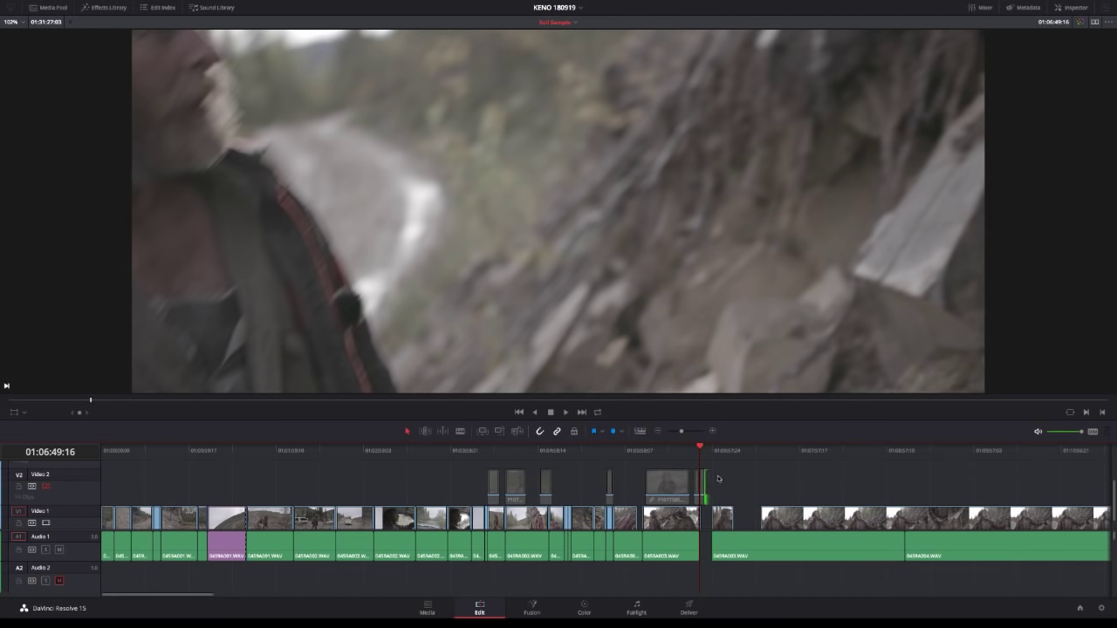
left_click(706, 512)
left_click(706, 519)
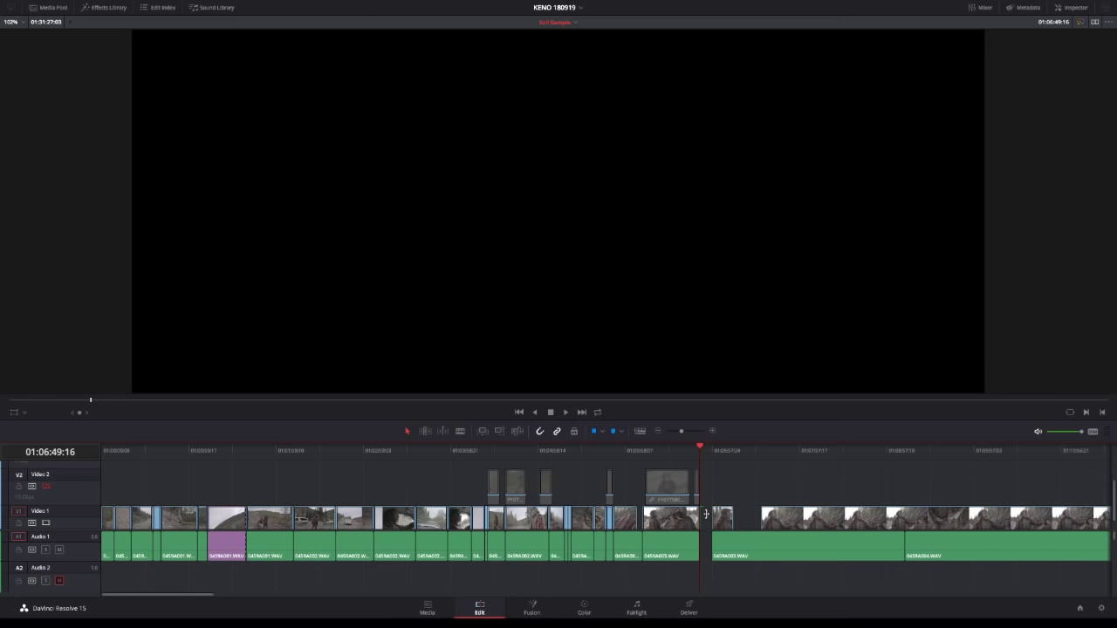
Close the gap following the cut at 01:06:49:16.
left_click(713, 431)
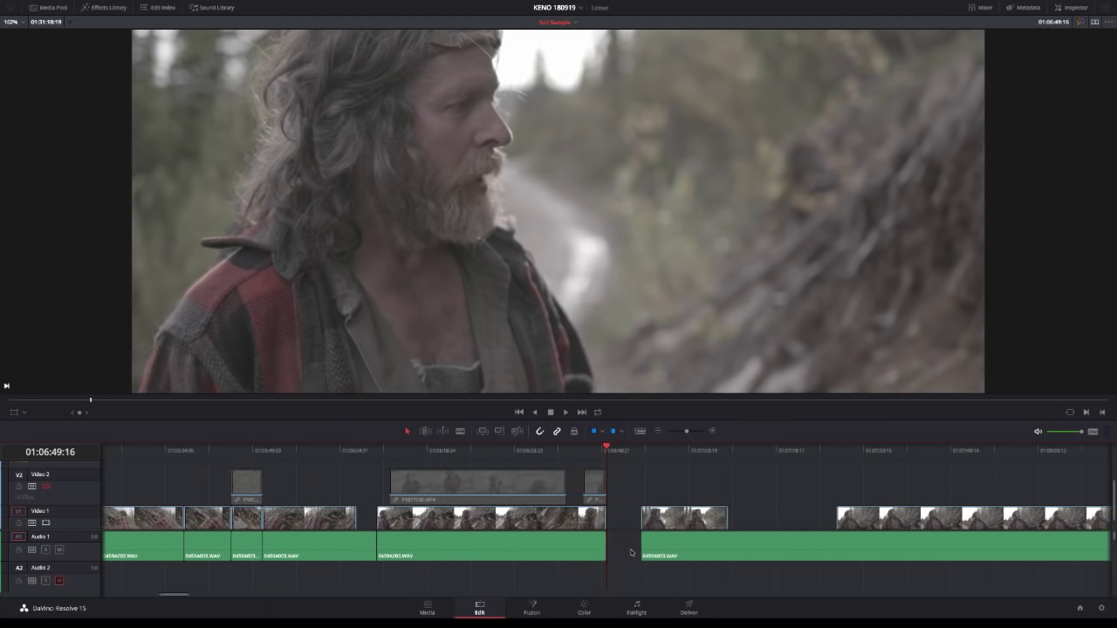
left_click(631, 551)
key("BackSpace")
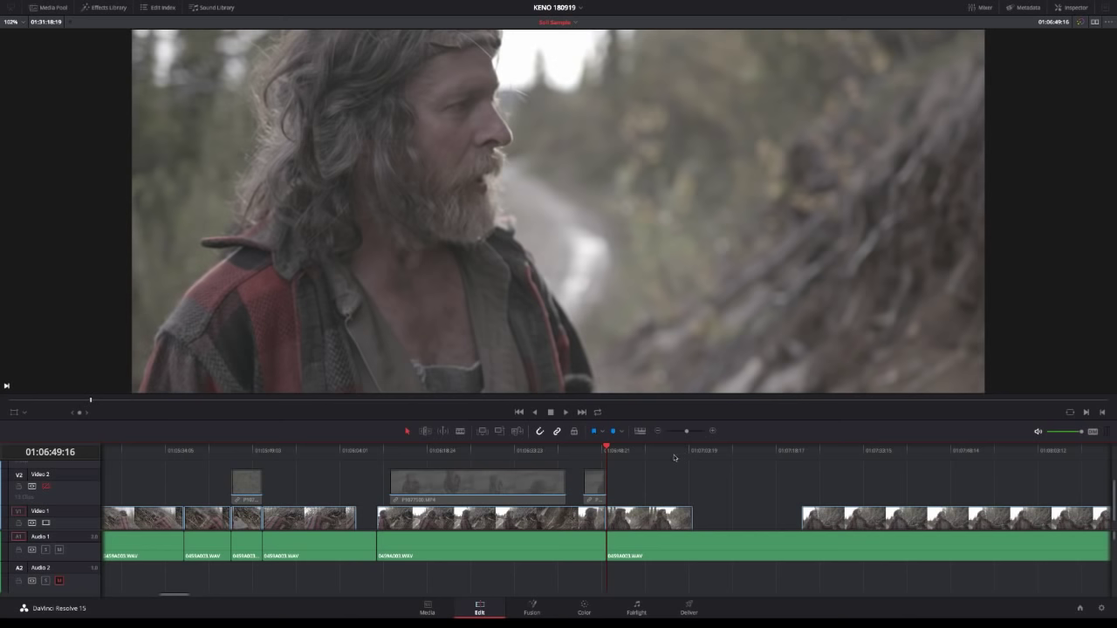
Remove the leftover video after the cut at 01:06:49:16 and trim its audio to start at the next video clip.
key("space")
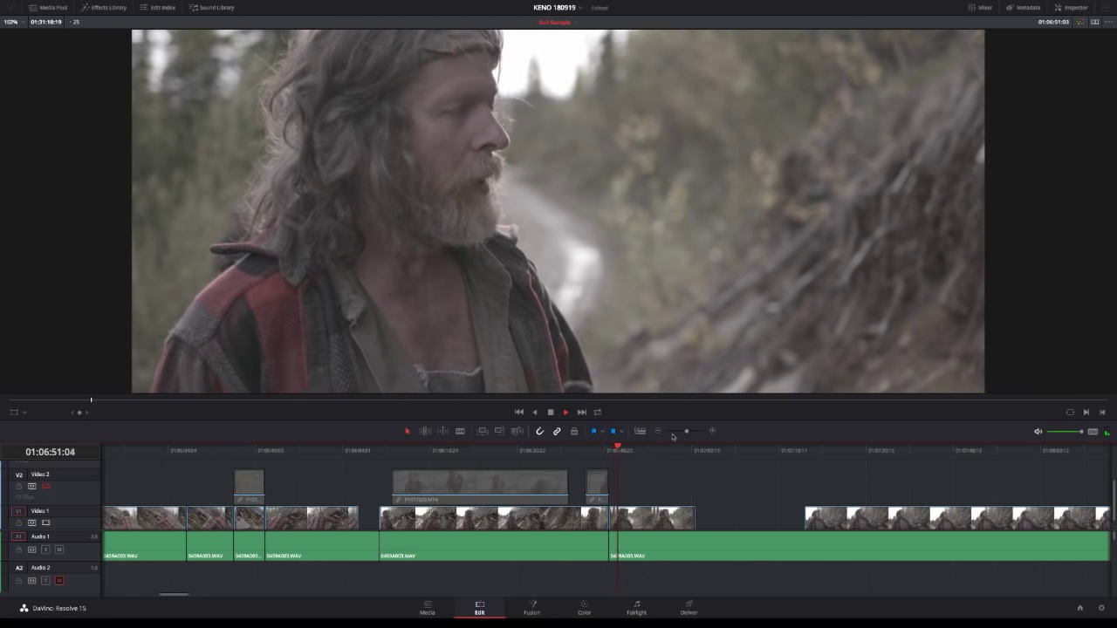
key("ctrl+minus")
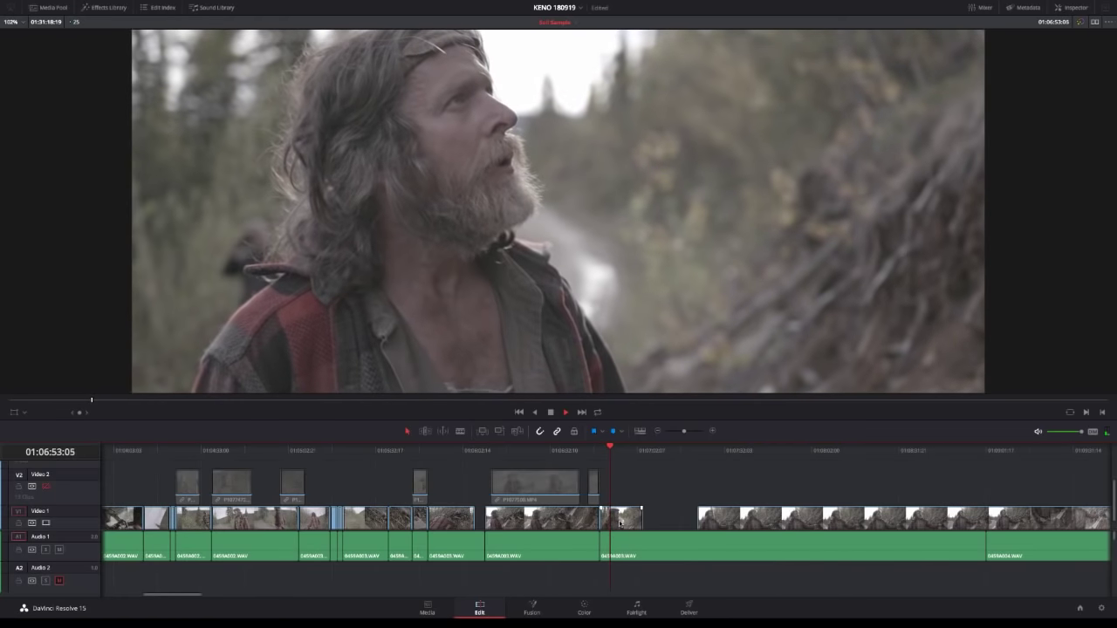
left_click_drag(644, 457, 697, 453)
key("space")
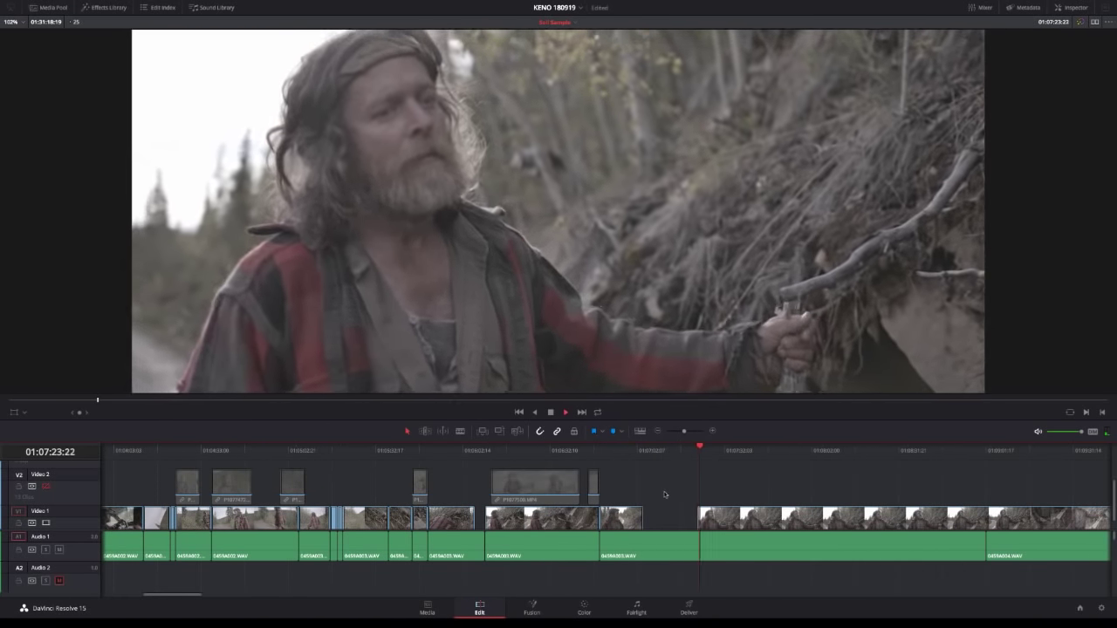
scroll(634, 524, "down", 1)
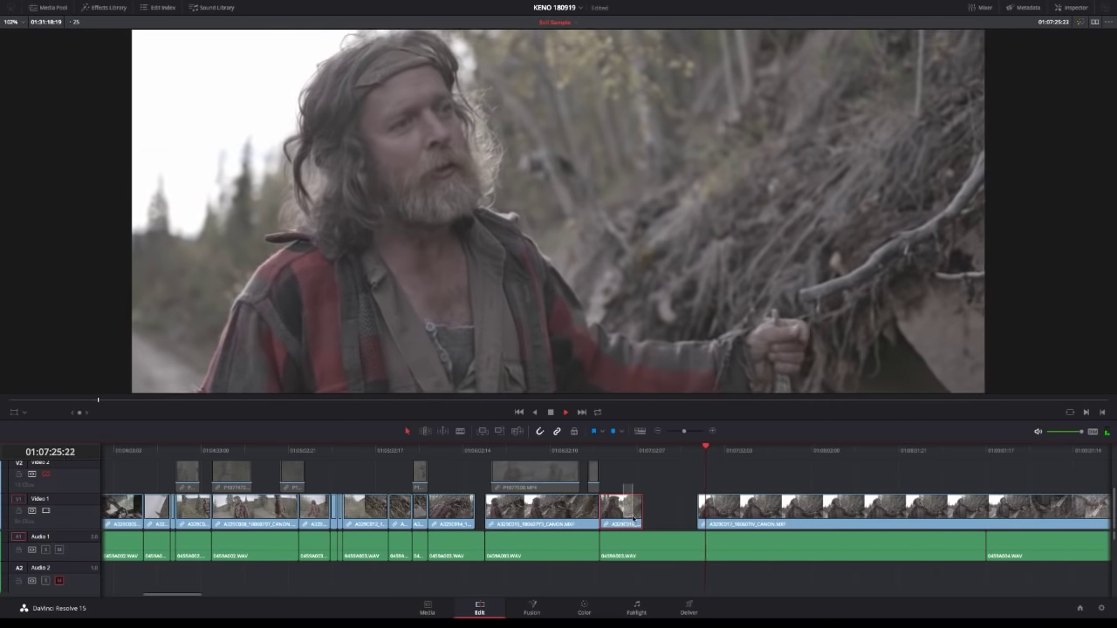
left_click(634, 520)
key("BackSpace")
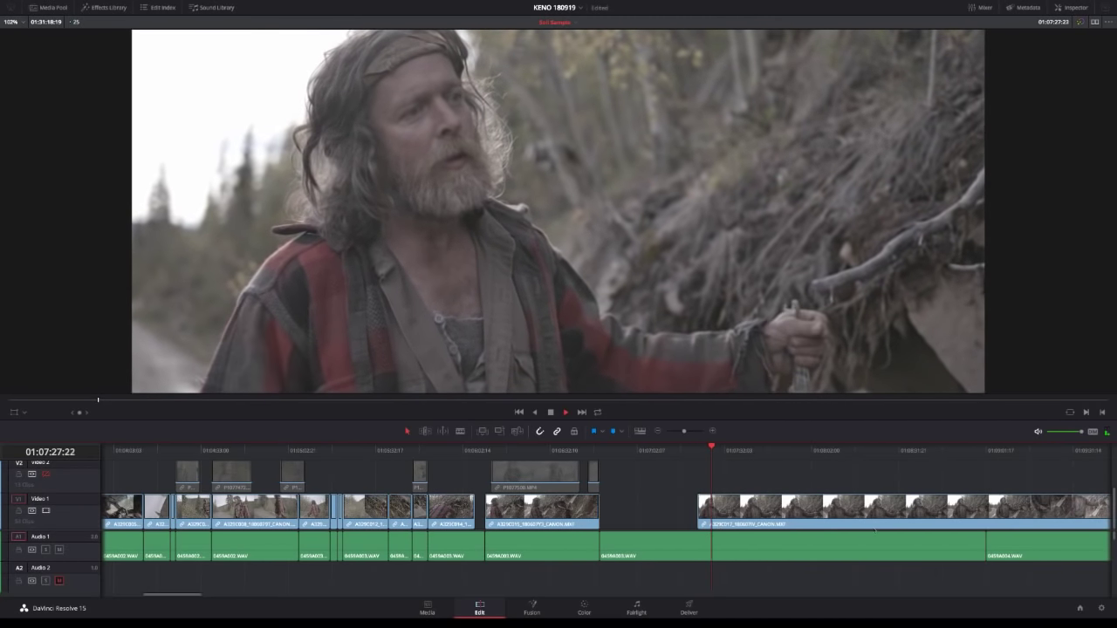
left_click_drag(603, 550, 698, 541)
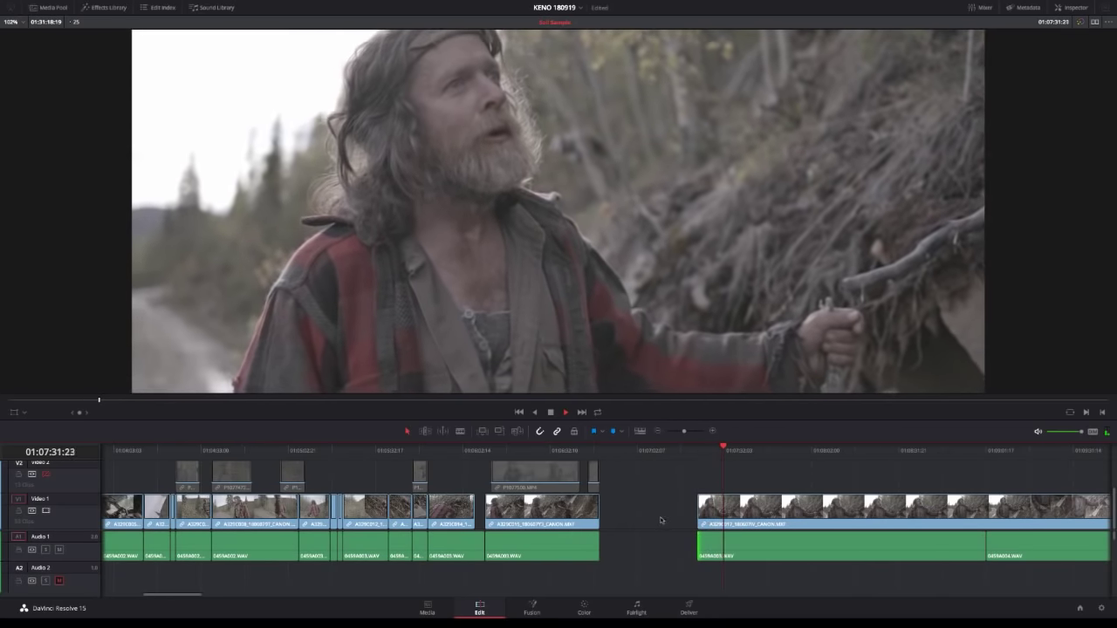
Ripple-trim the next clip's video and audio to start at 01:07:30:09 and close the gap before it.
left_click(719, 453)
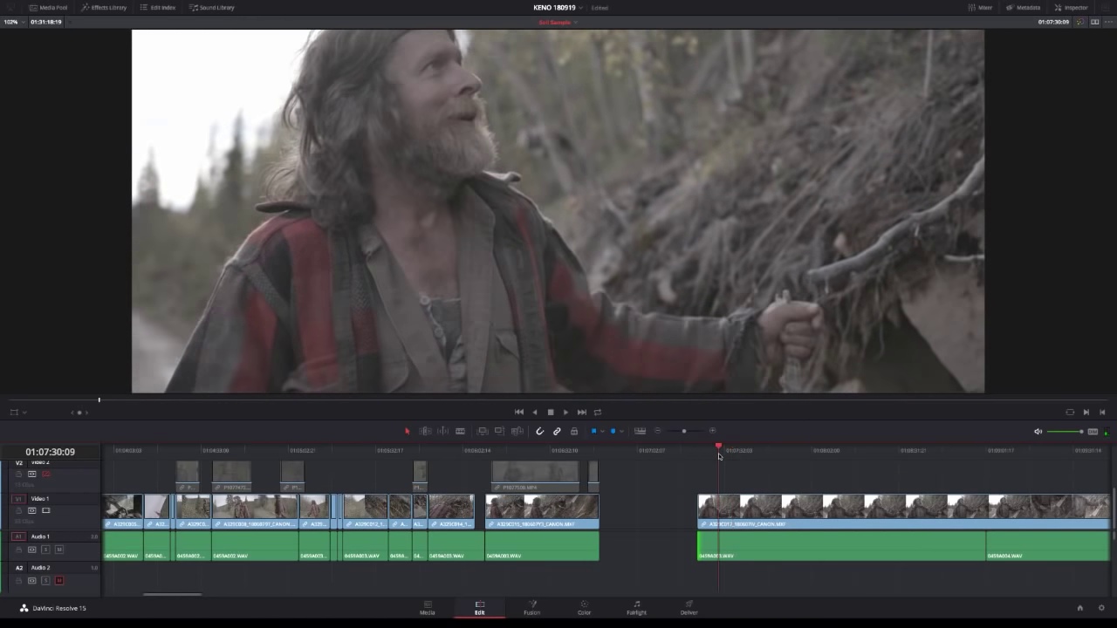
left_click(702, 510)
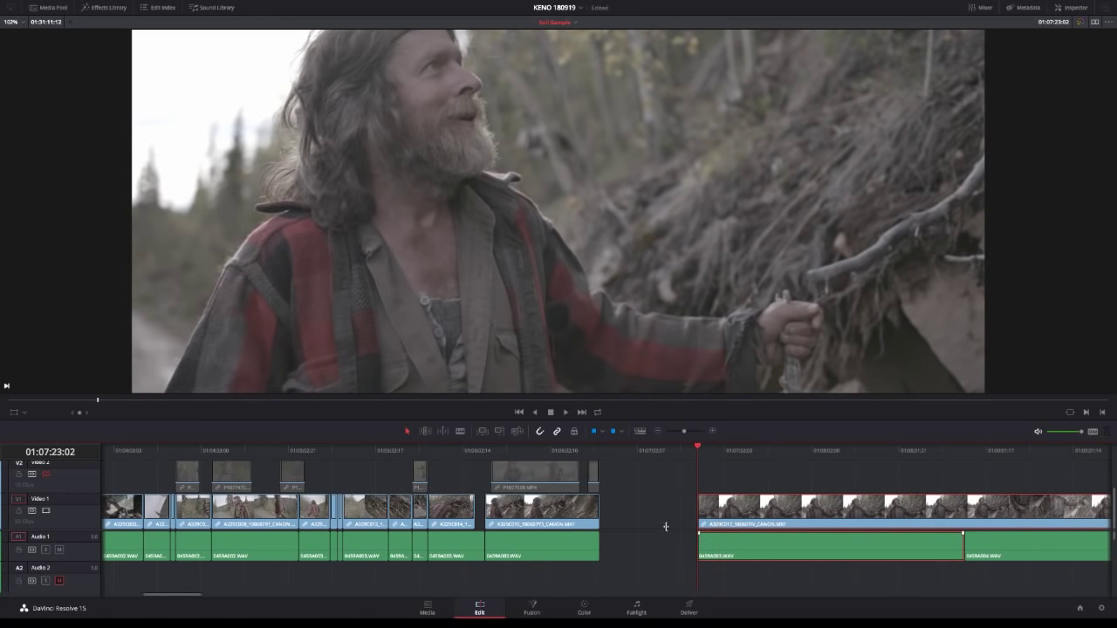
key("space")
left_click(658, 507)
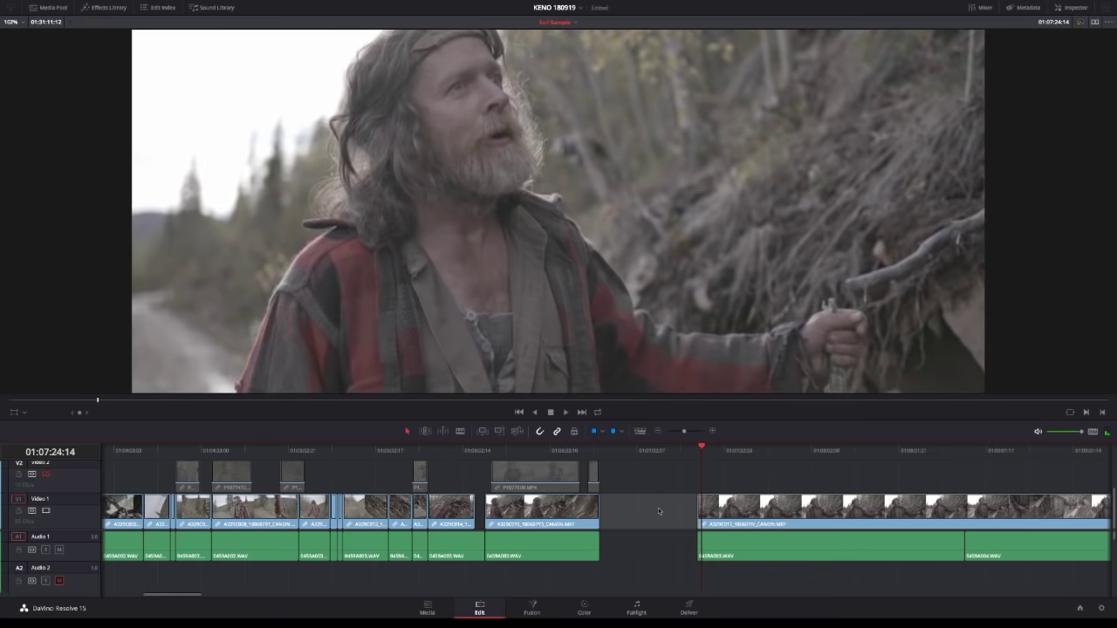
key("Delete")
Play through the joined shot and split its video and audio at 01:08:35:06.
left_click(601, 453)
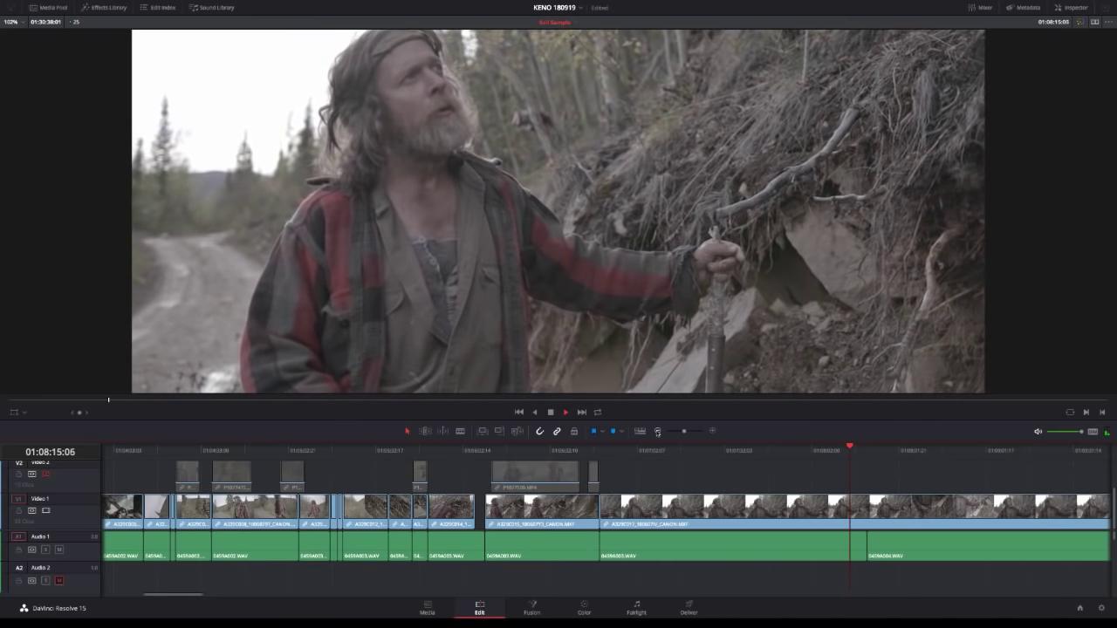
key("space")
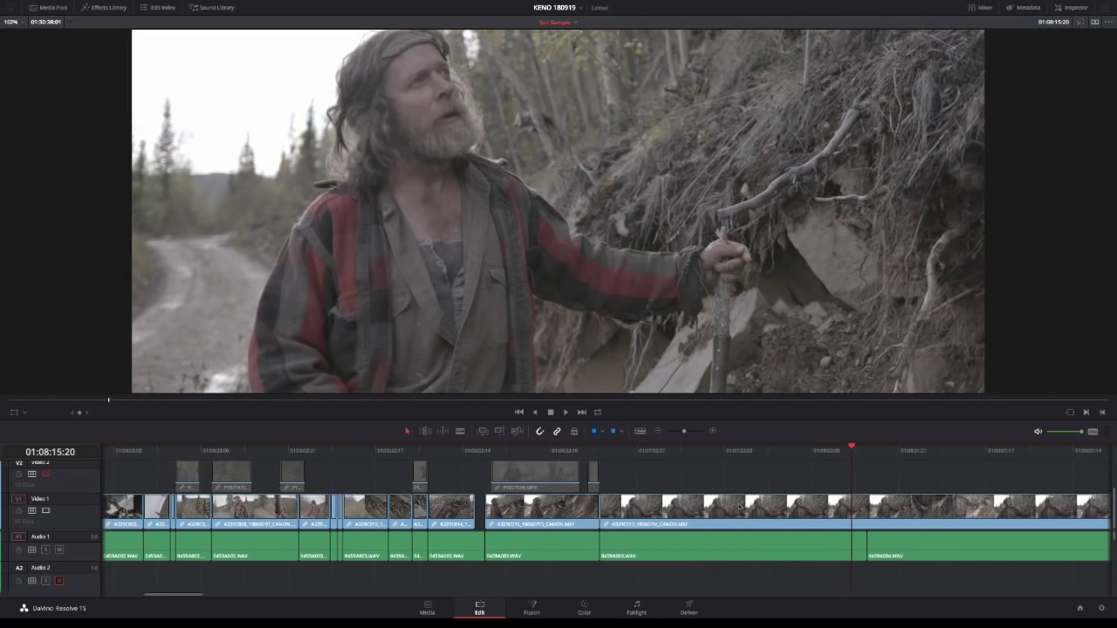
key("space")
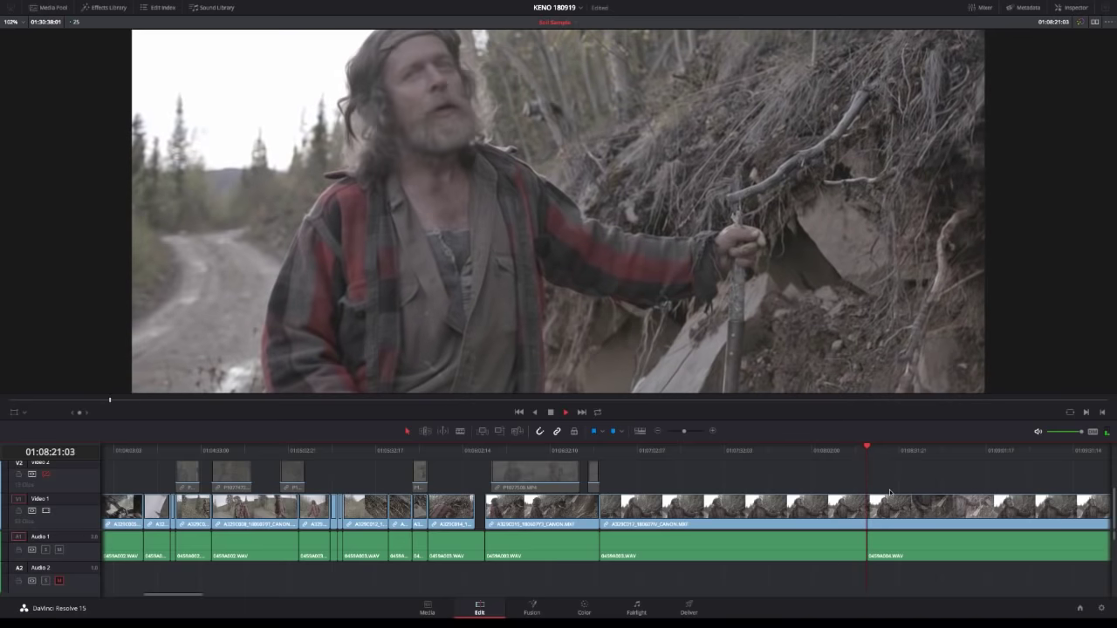
left_click(818, 550)
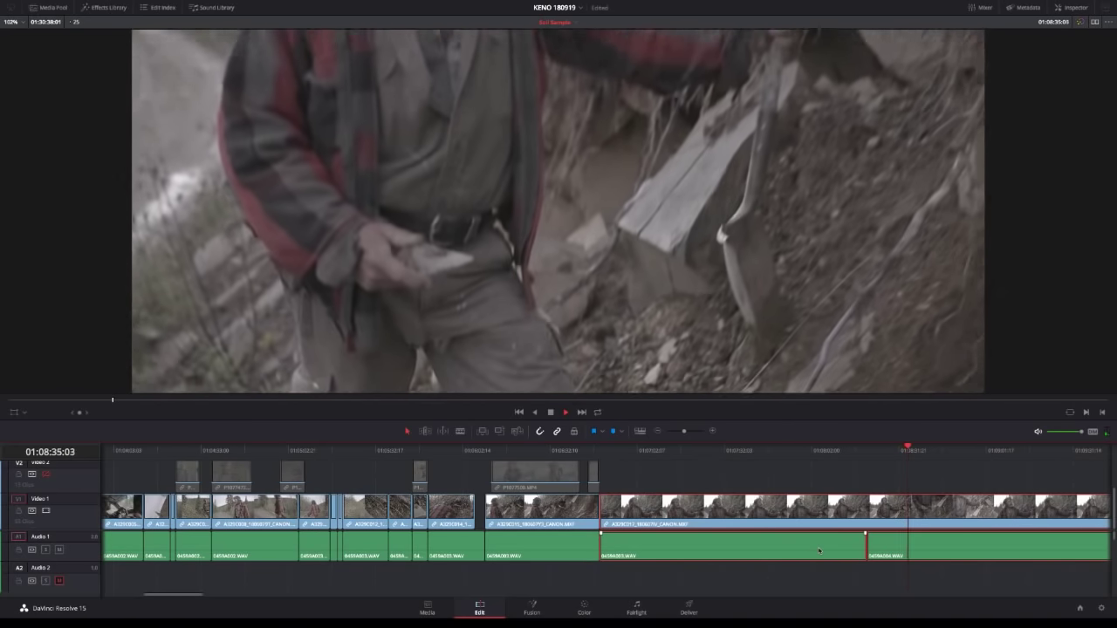
key("space")
key("ctrl+b")
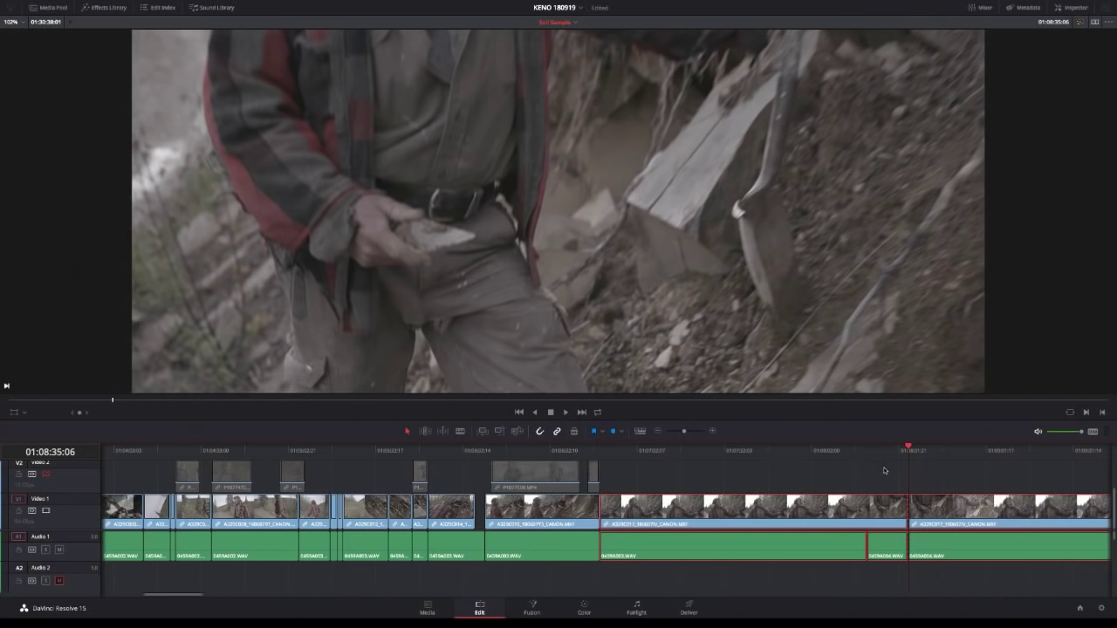
left_click(884, 470)
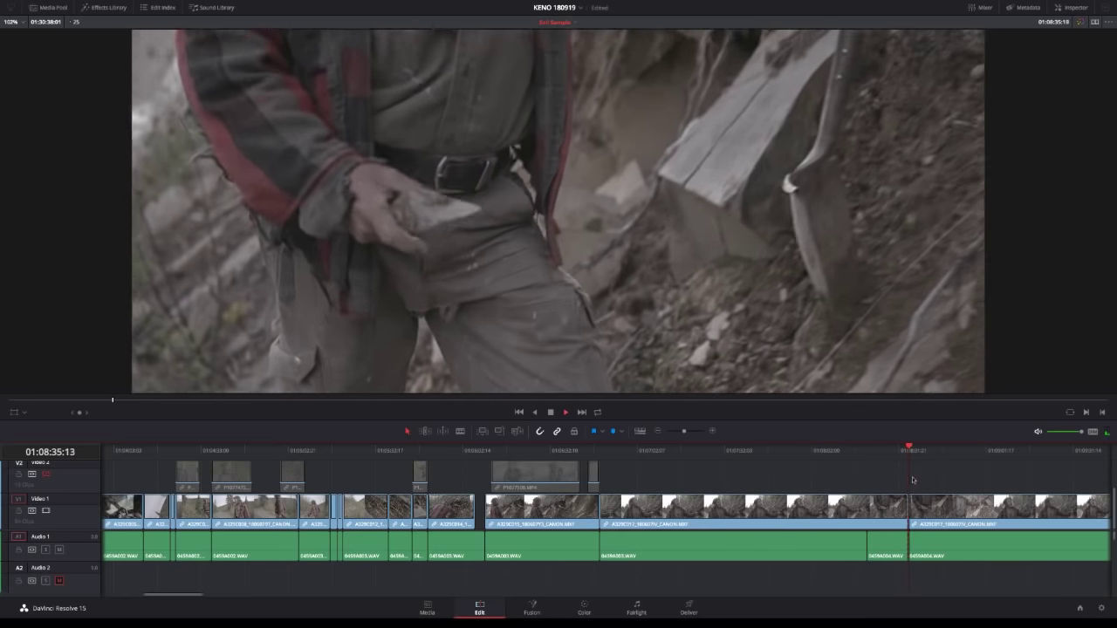
Ripple-trim the start of the clip after 01:08:35:06 towards the steady close-up of the hand holding the knife.
left_click(947, 560)
key("Up")
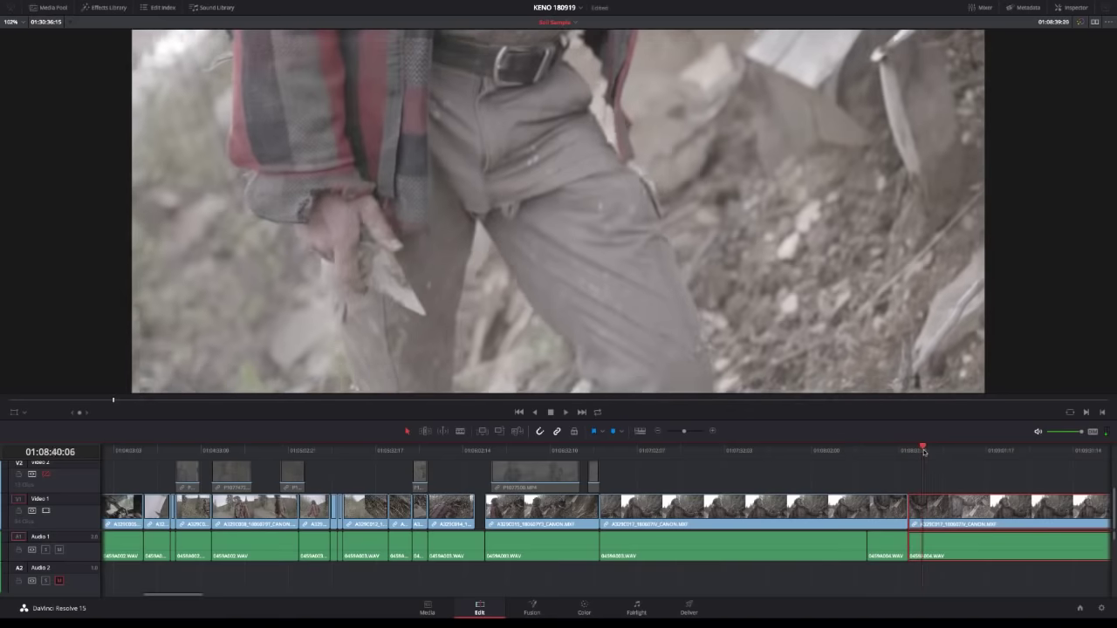
left_click(912, 453)
left_click(914, 453)
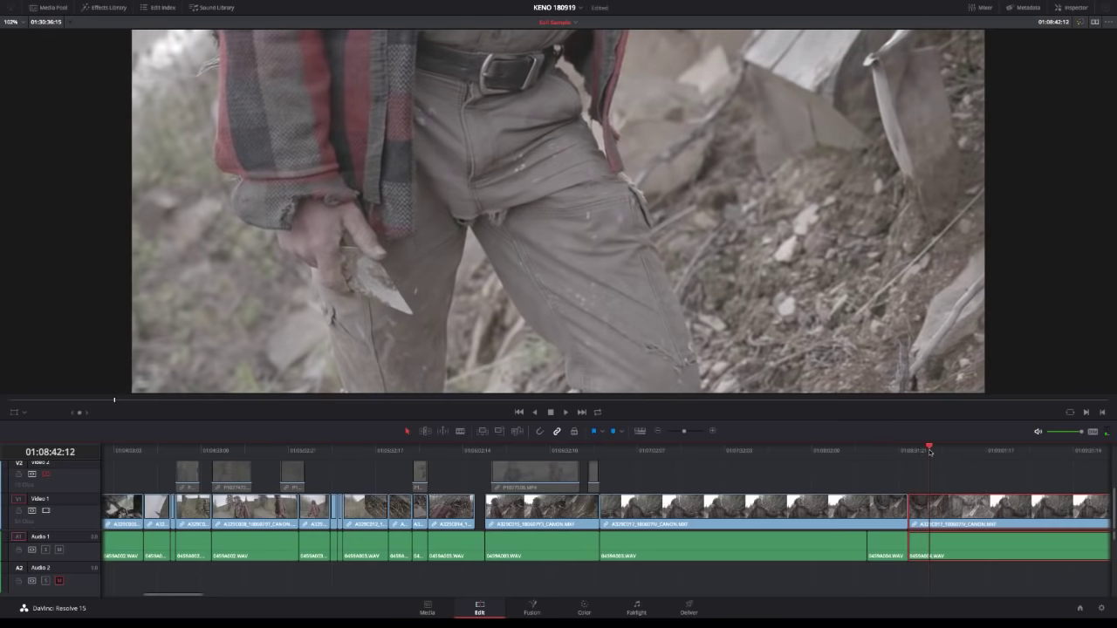
left_click(928, 451)
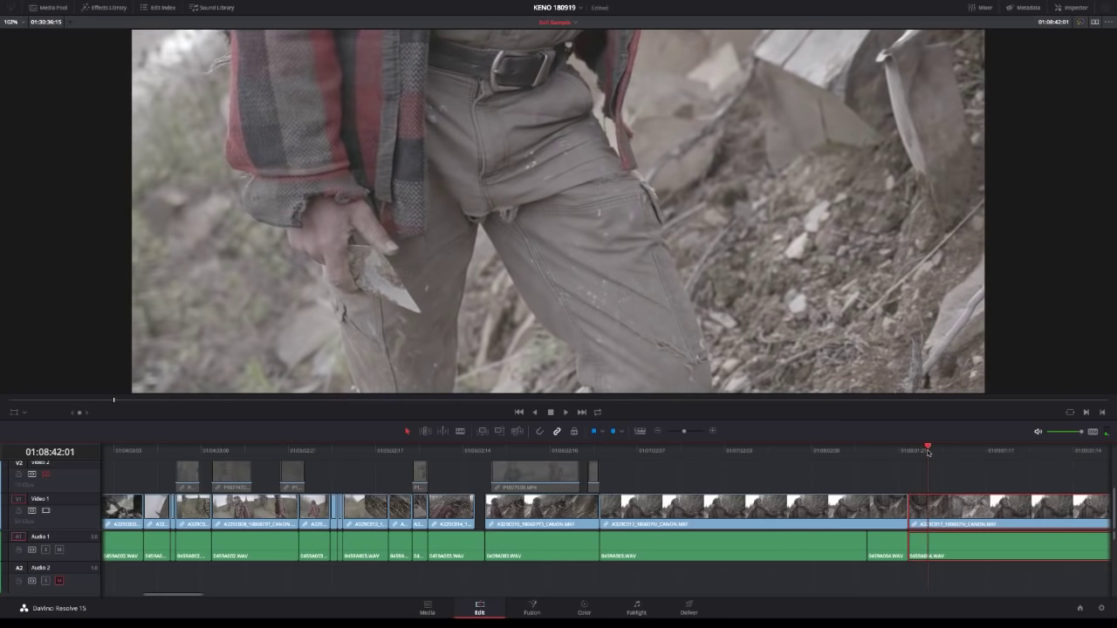
key("Up")
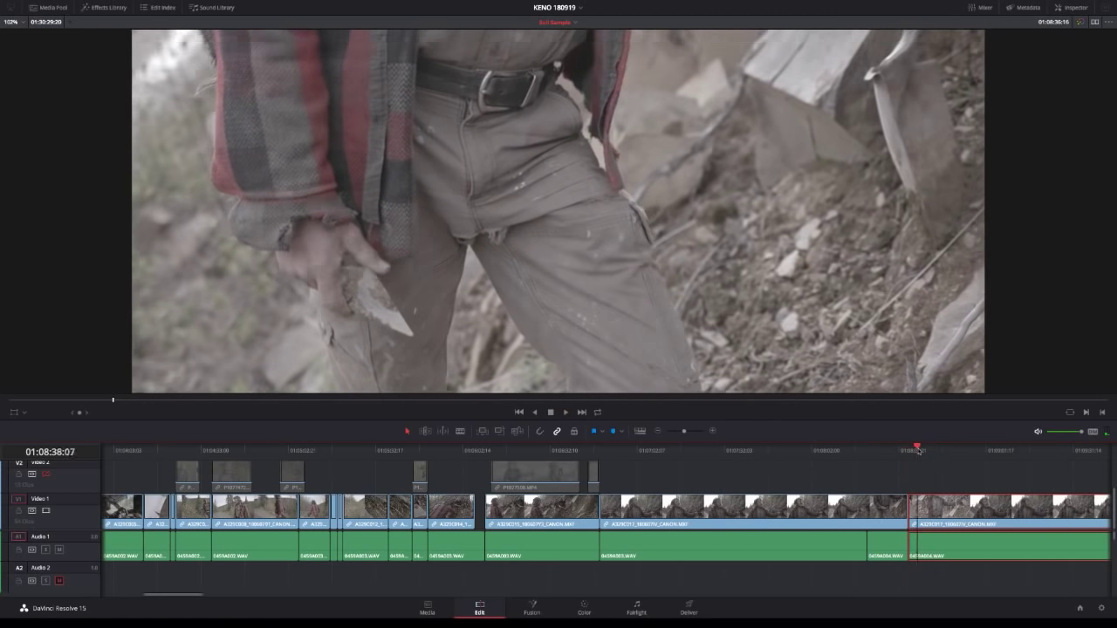
Review the knife close-up and split its video and audio at 01:08:36:13, leaving a short insert.
left_click(925, 449)
left_click(913, 451)
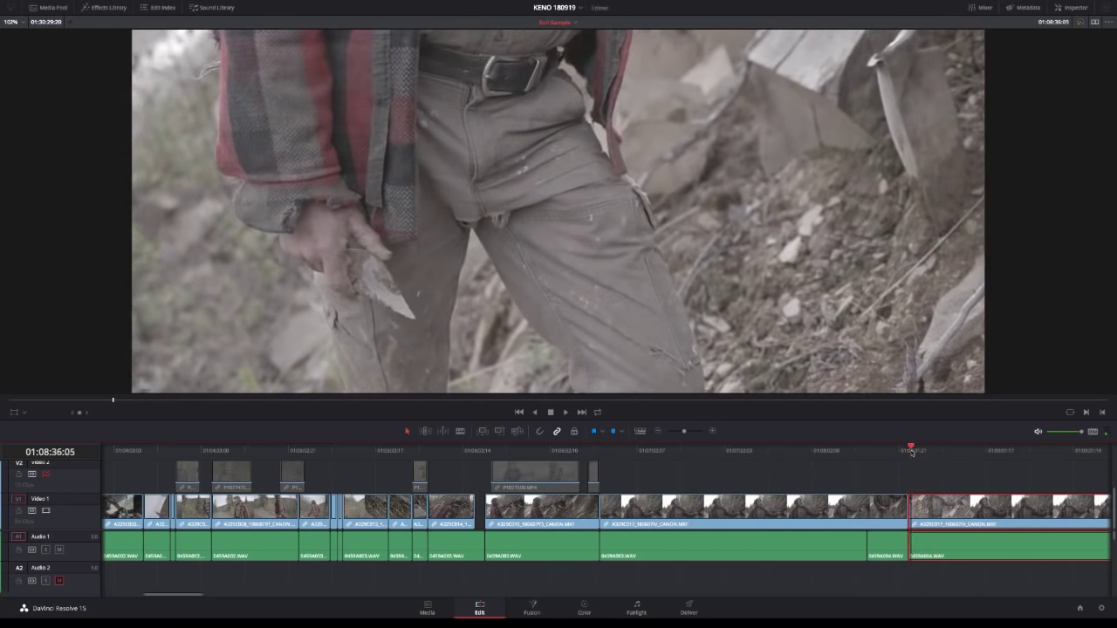
key("Left")
key("Left")
key("Left")
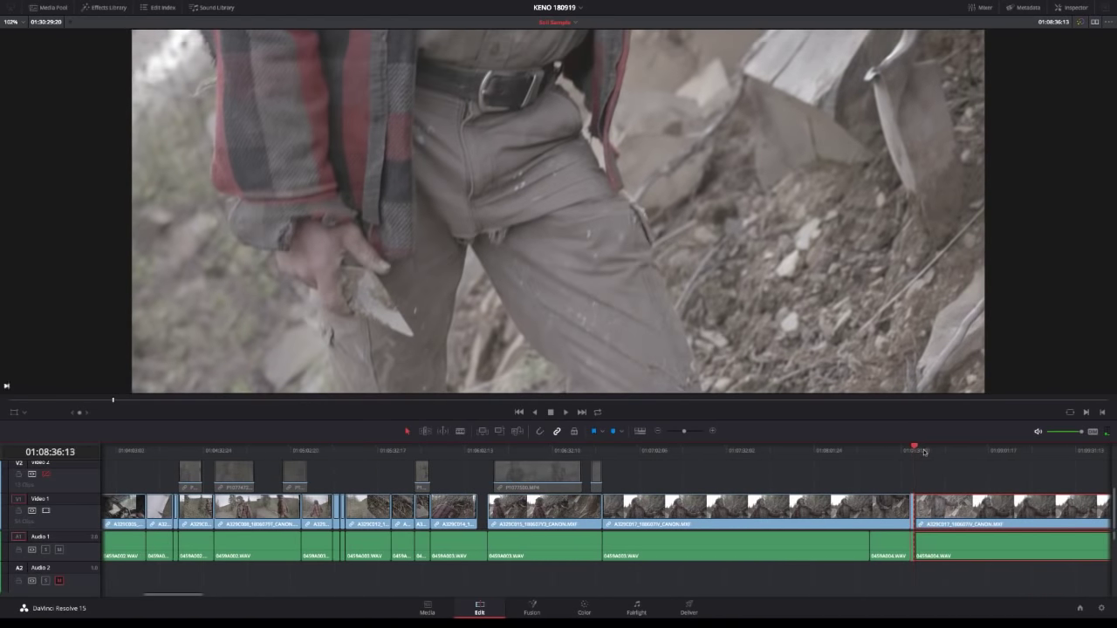
Ripple-trim the clip after the knife insert so it starts once the camera settles on the man's face.
left_click(928, 449)
left_click(920, 451)
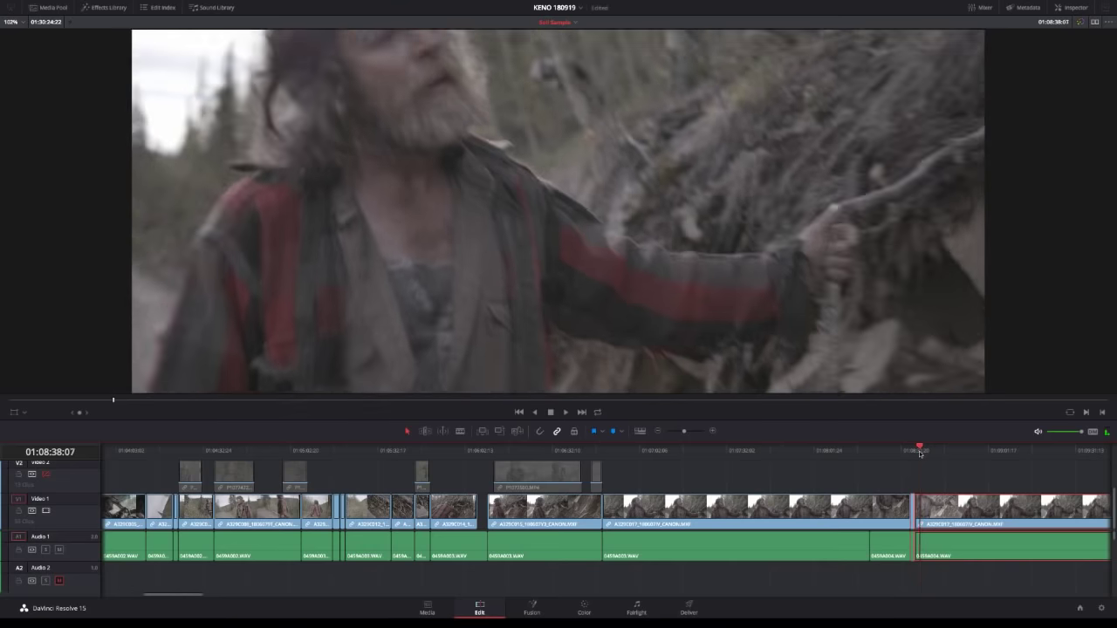
left_click(919, 454)
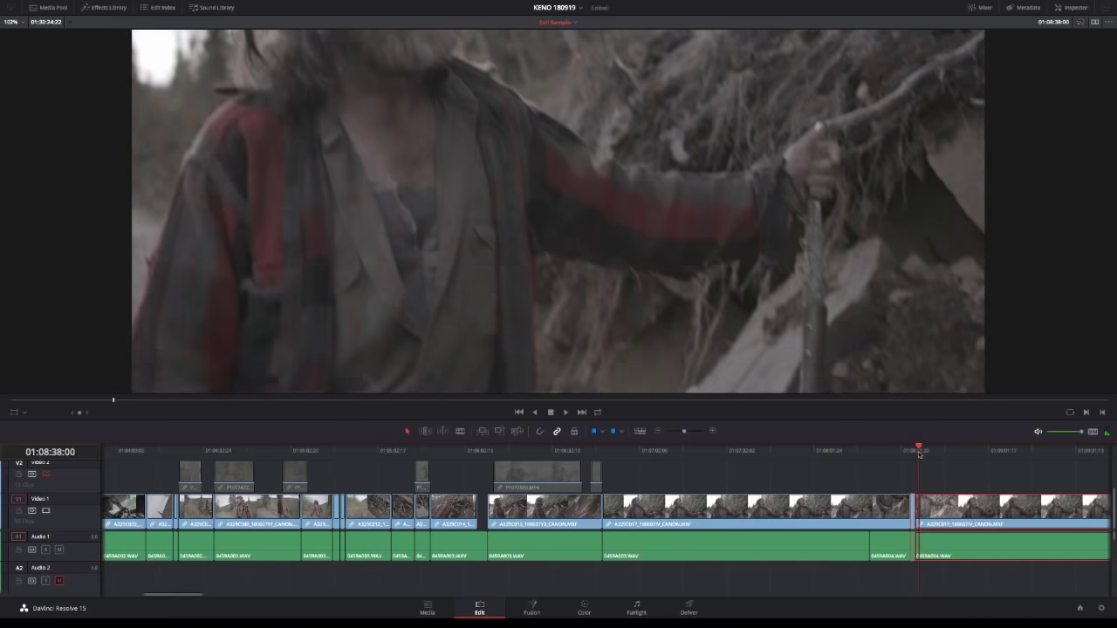
left_click(918, 454)
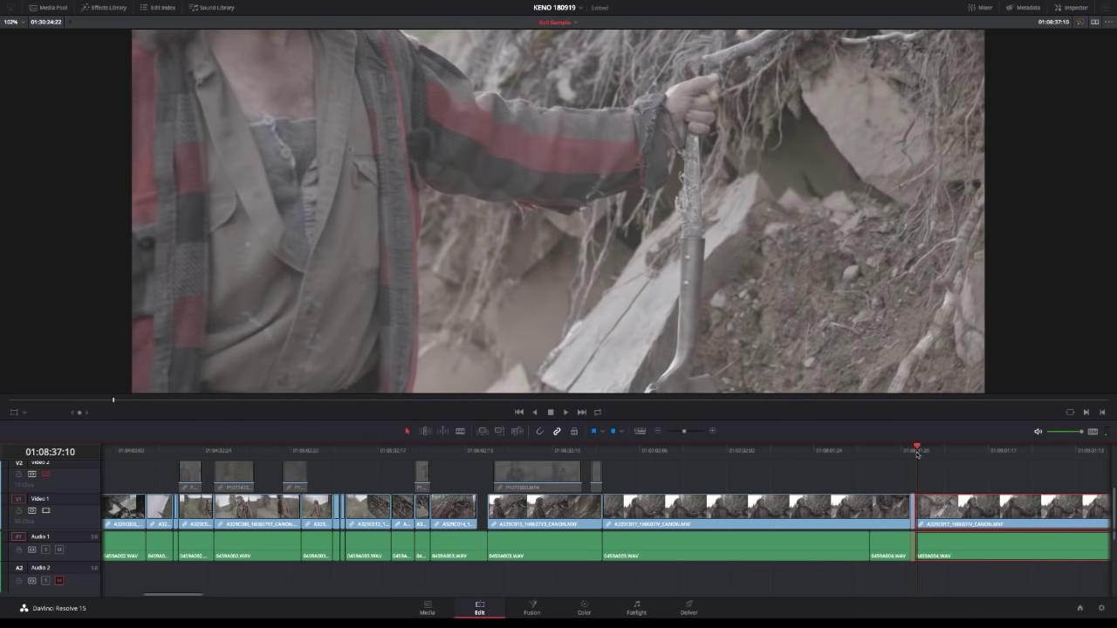
left_click(924, 451)
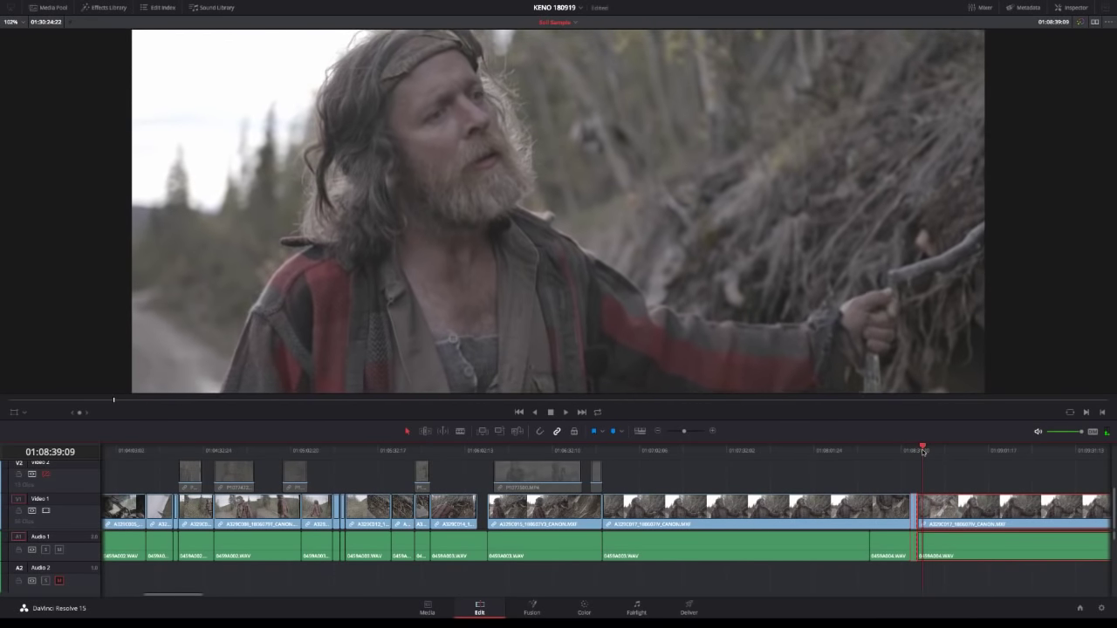
left_click(921, 451)
key("space")
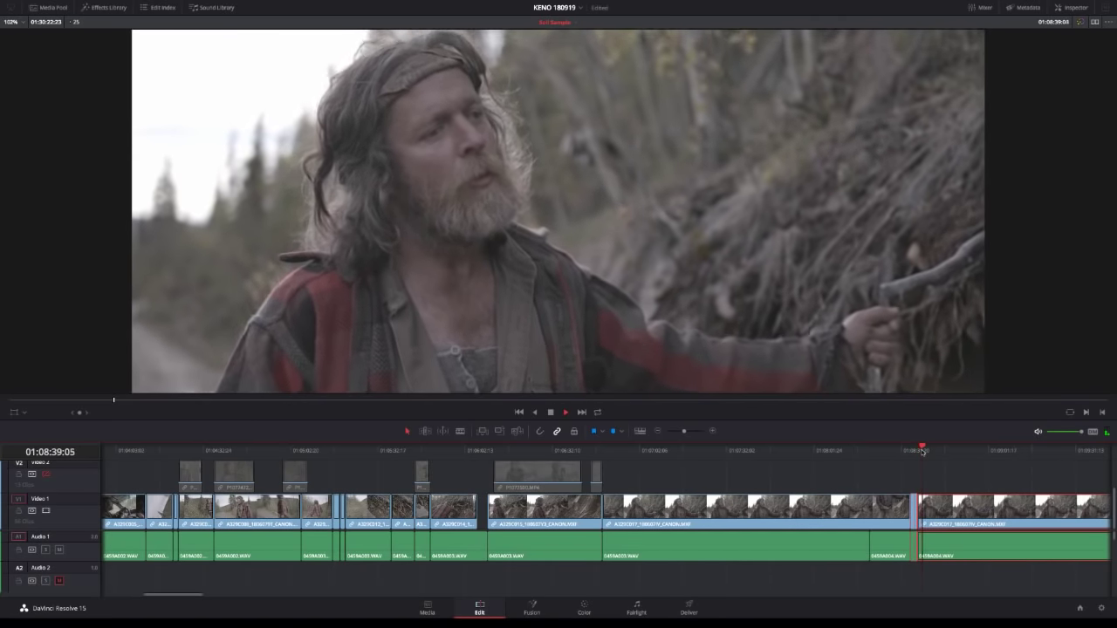
key("space")
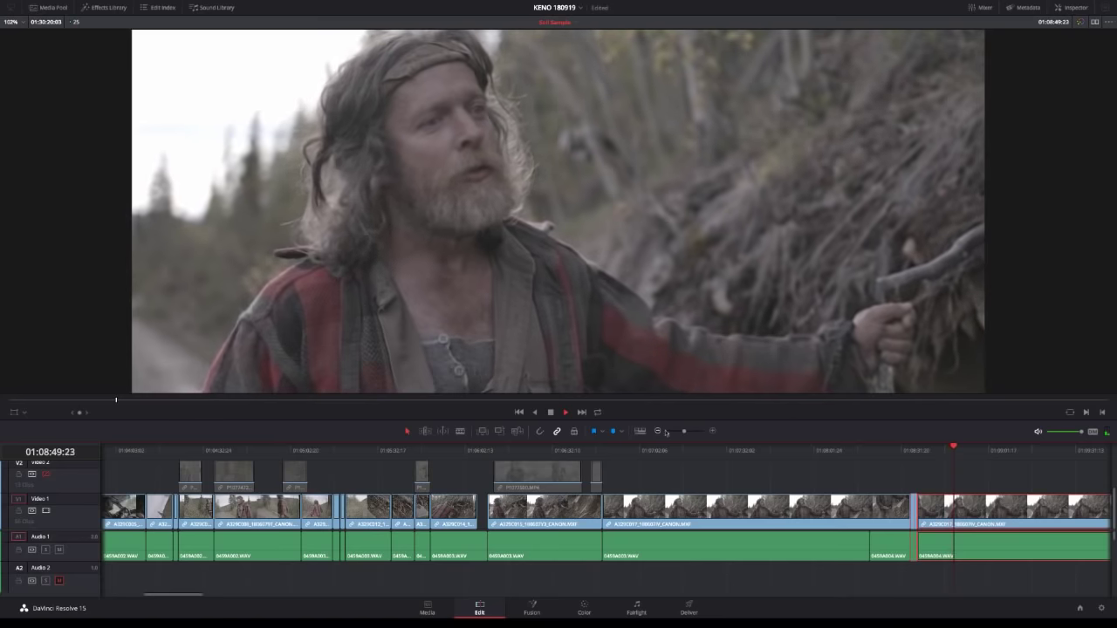
Play through the trimmed talking shot and examine how it fits with the surrounding clips on the timeline.
left_click(659, 432)
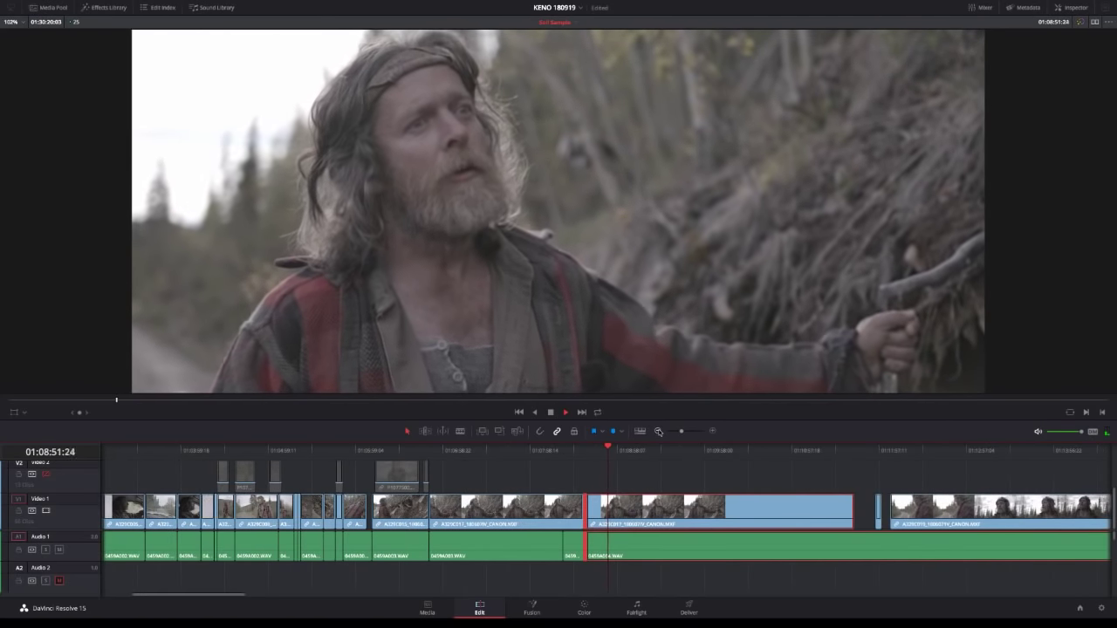
scroll(703, 469, "right", 2)
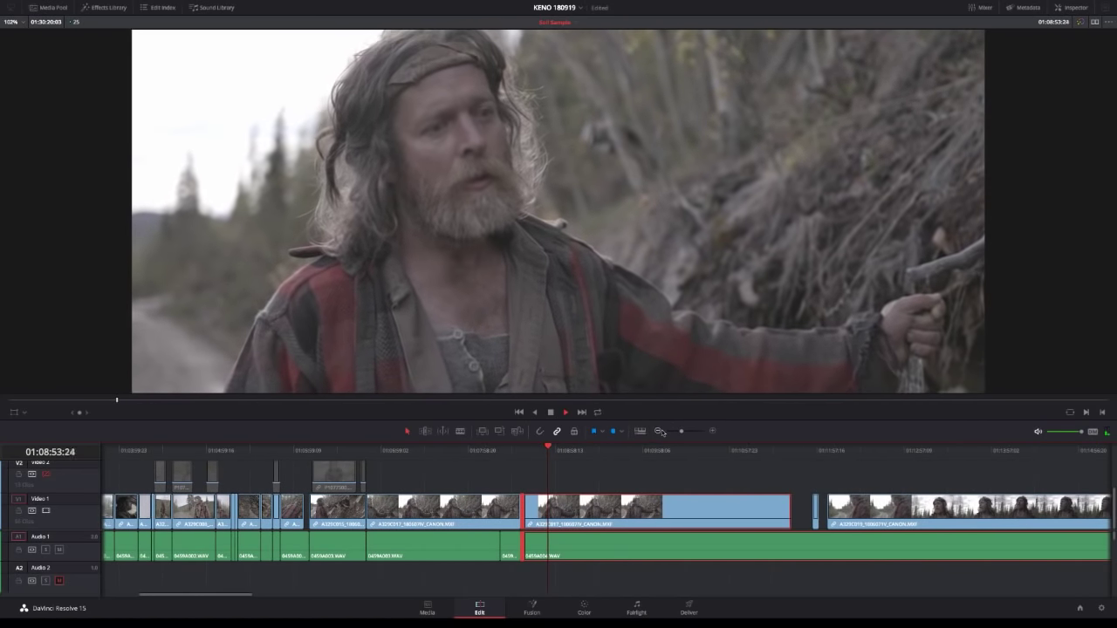
left_click(658, 431)
left_click(659, 431)
left_click(657, 431)
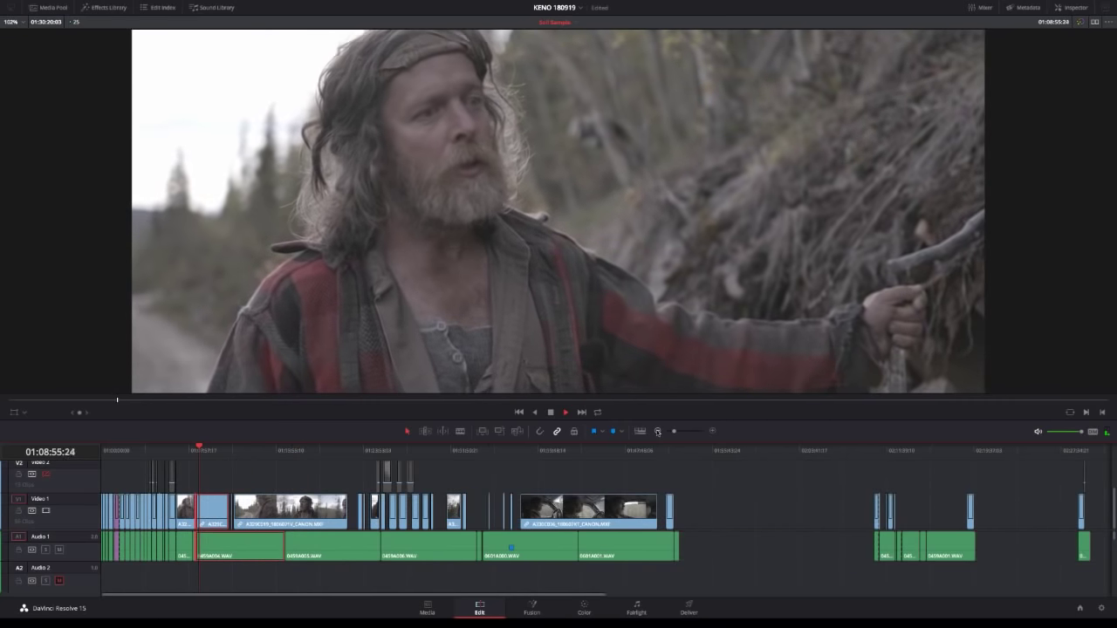
left_click(713, 431)
left_click(713, 431)
left_click(713, 431)
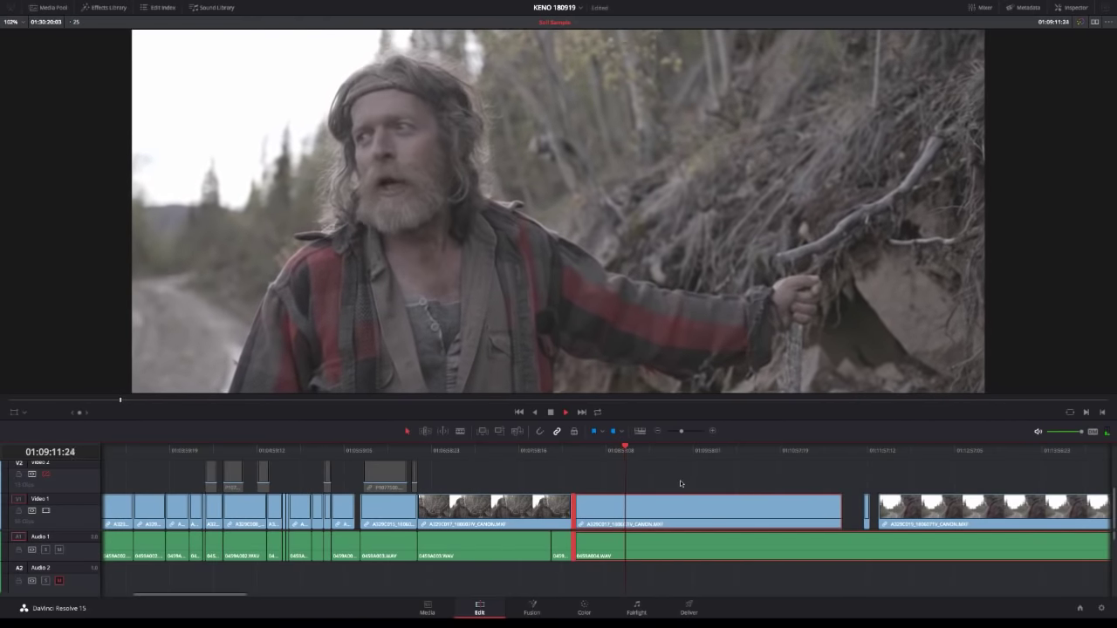
left_click(680, 480)
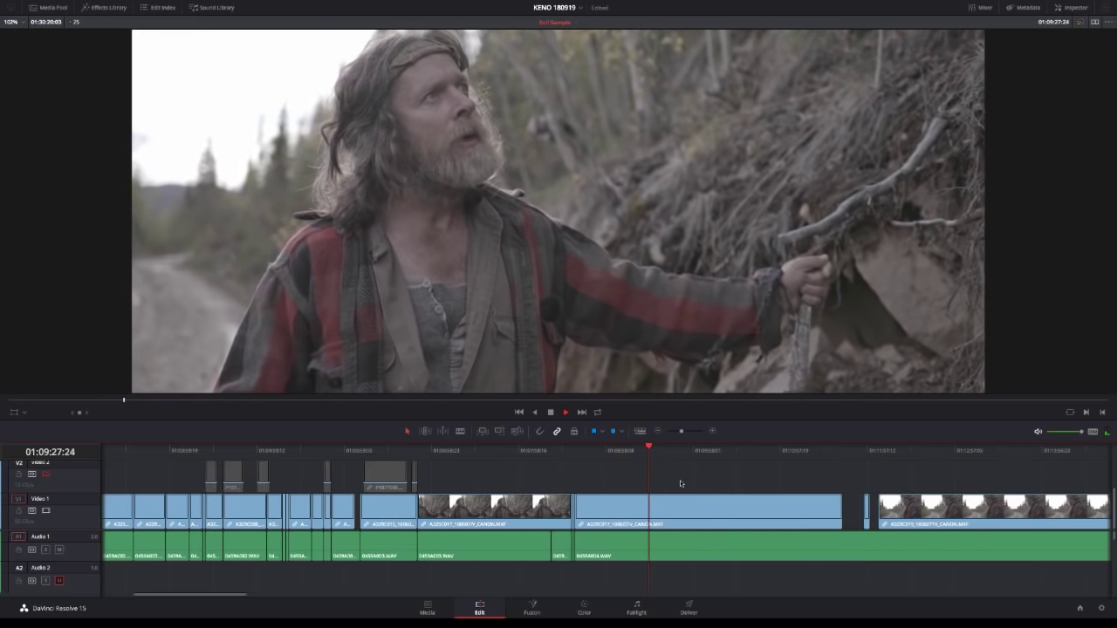
Cut the audio at the long talking shot's end and both tracks at 01:12:07:07, and remove everything in between.
left_click_drag(655, 448, 865, 451)
key("space")
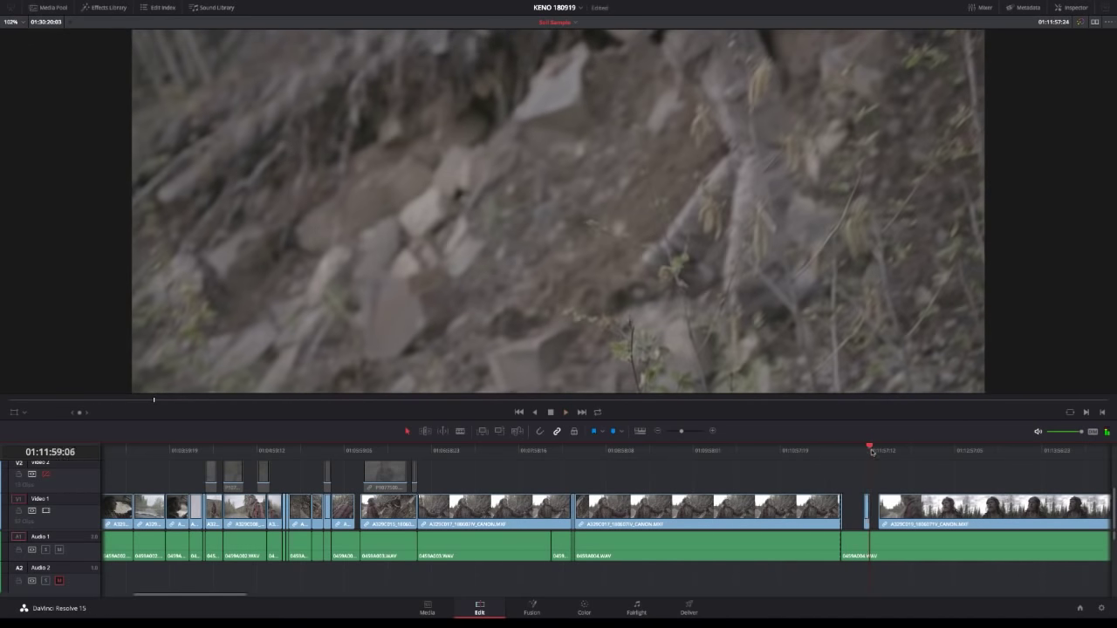
left_click_drag(866, 451, 882, 448)
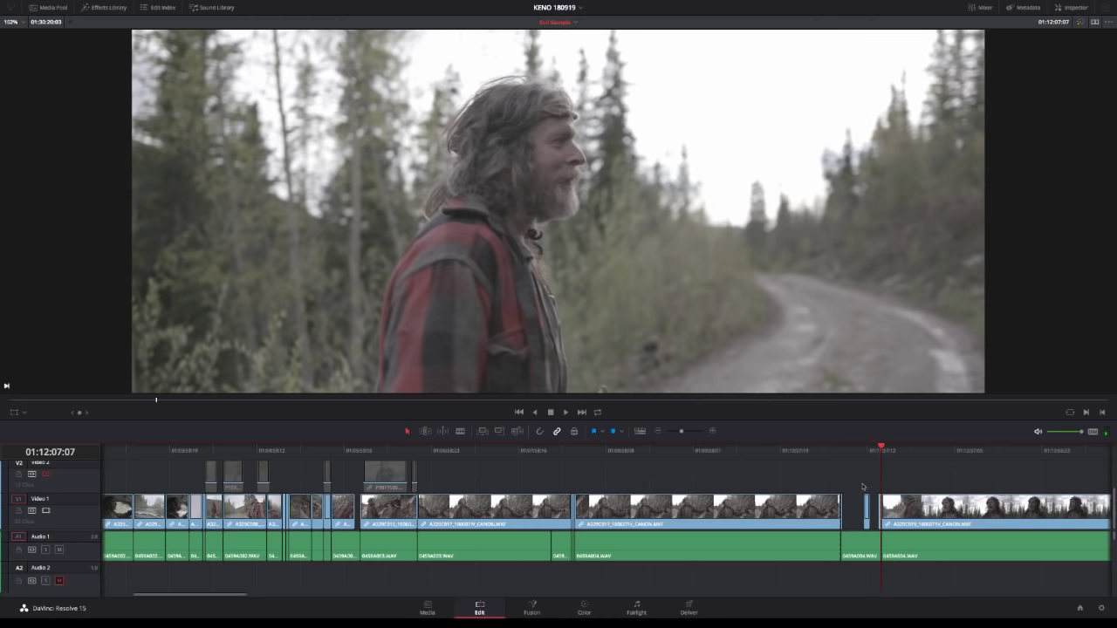
left_click_drag(848, 580, 878, 495)
key("BackSpace")
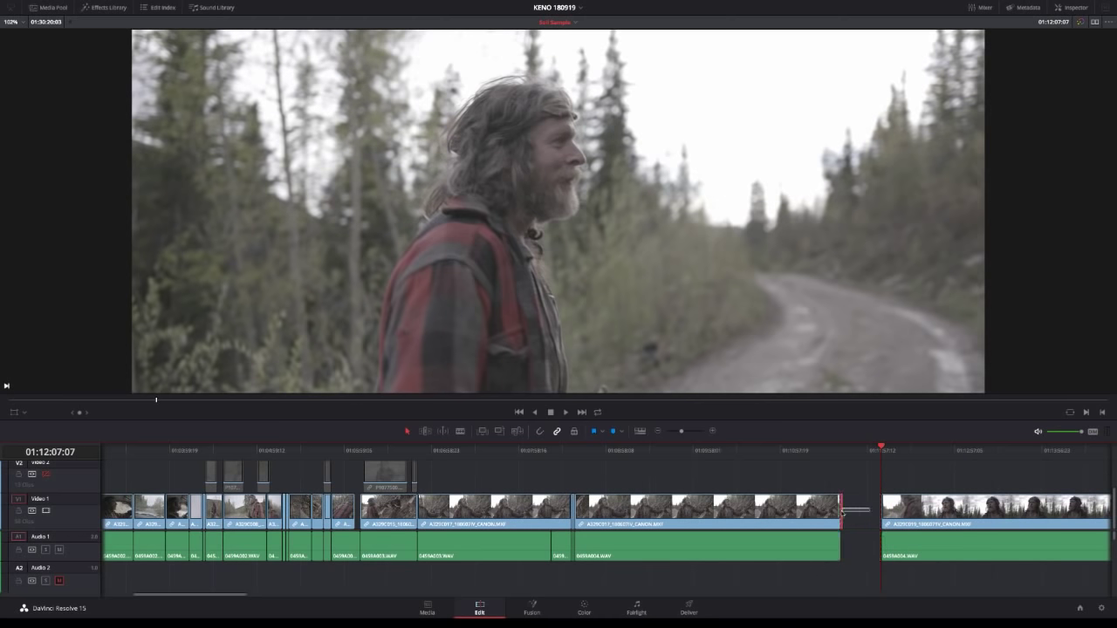
Close the gap between the long talking shot and the roadside clip, and play across the new cut.
left_click(851, 515)
key("BackSpace")
left_click(838, 451)
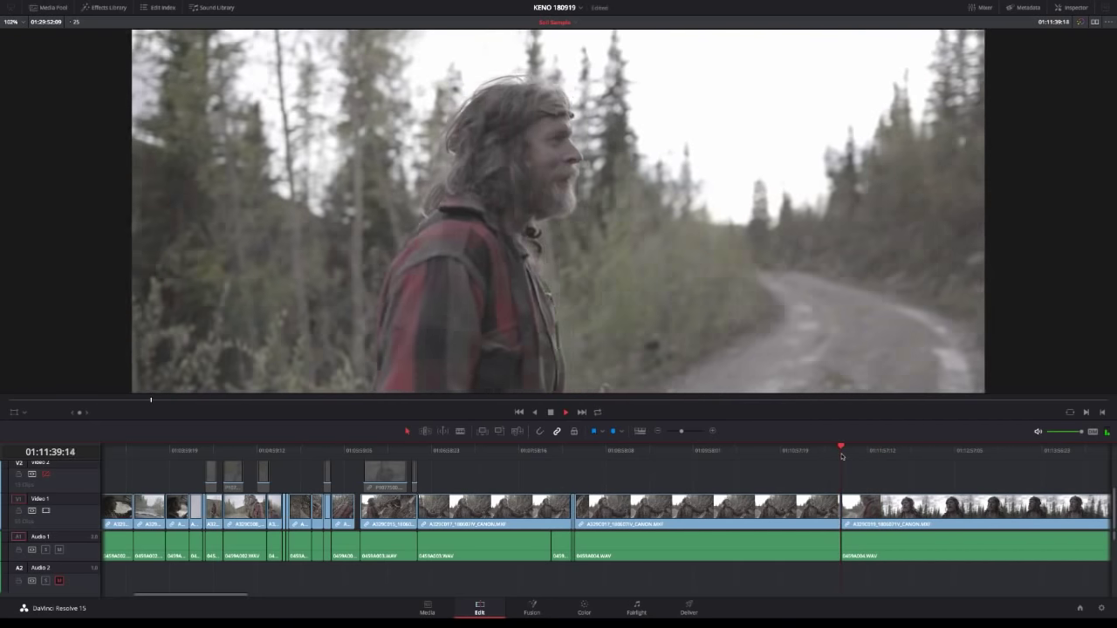
key("space")
Ripple-trim the start of the roadside clip so it opens on the close-up of the man looking up past the trees.
left_click(848, 511)
scroll(852, 567, "down", 2)
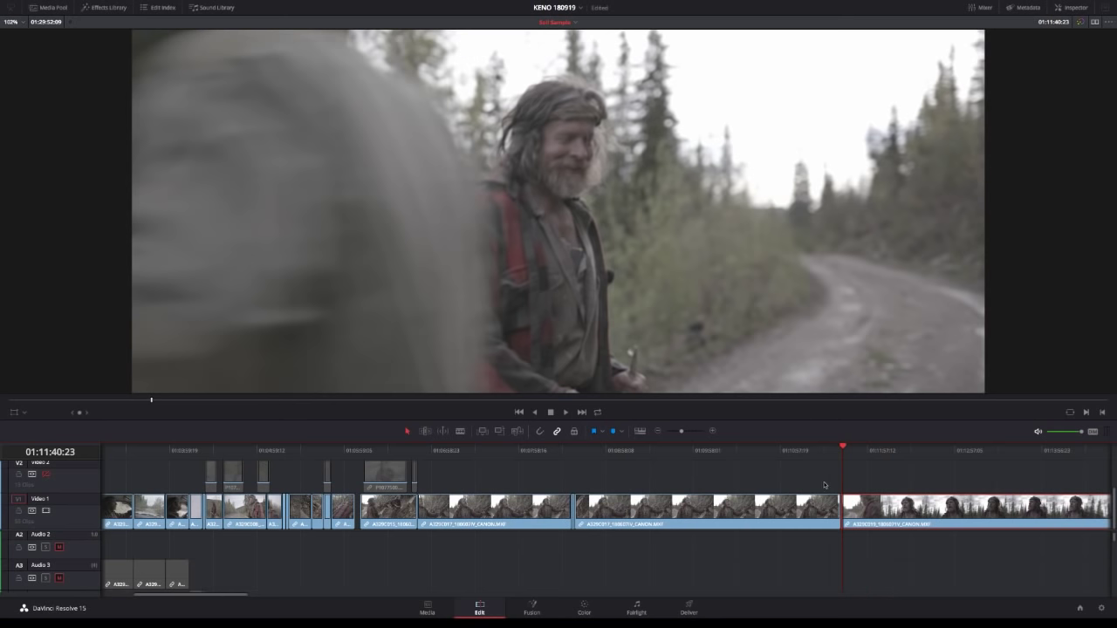
key("j")
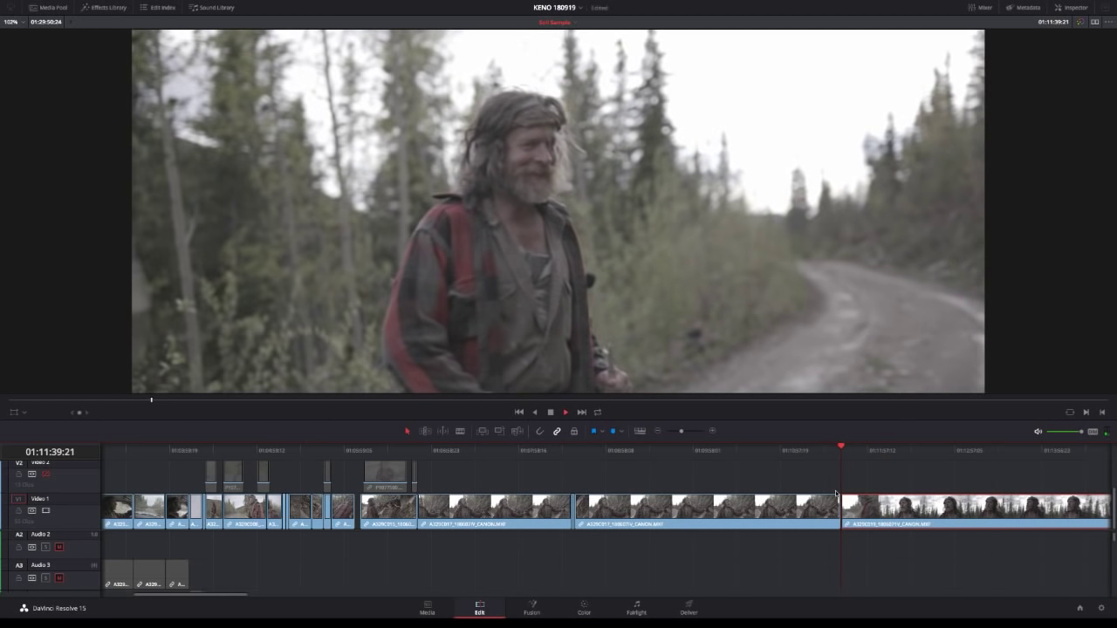
key("l")
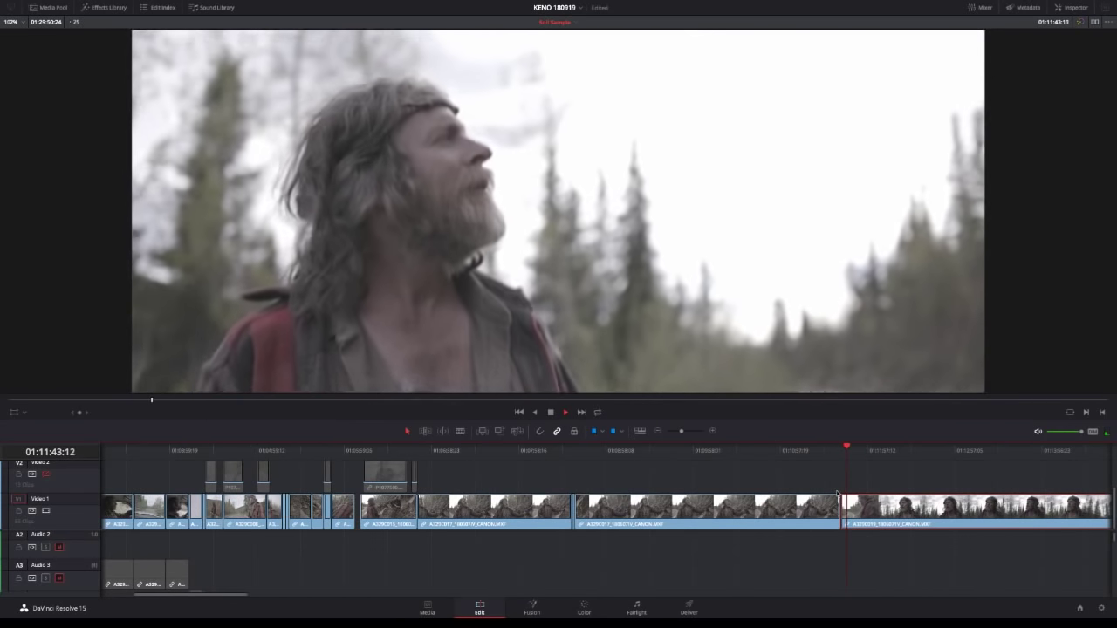
key("k")
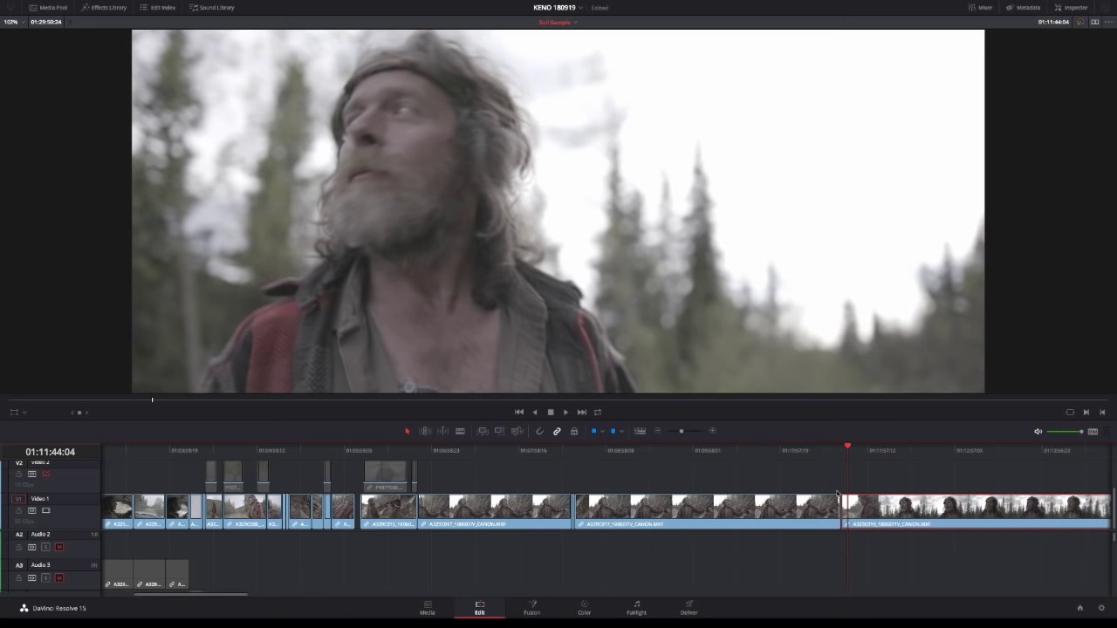
key("l")
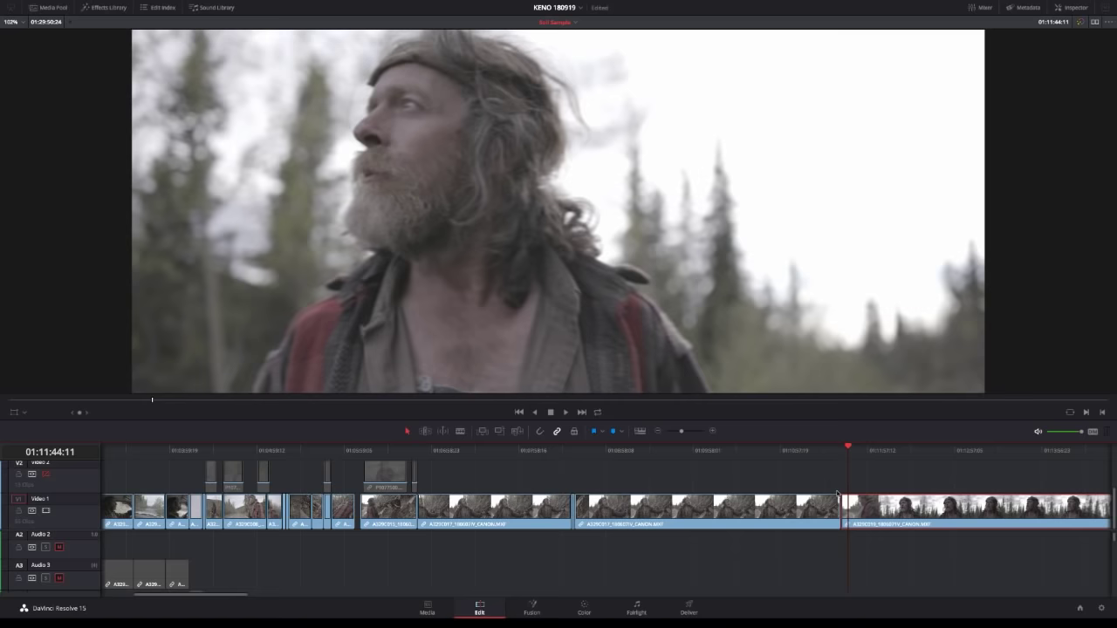
key("l")
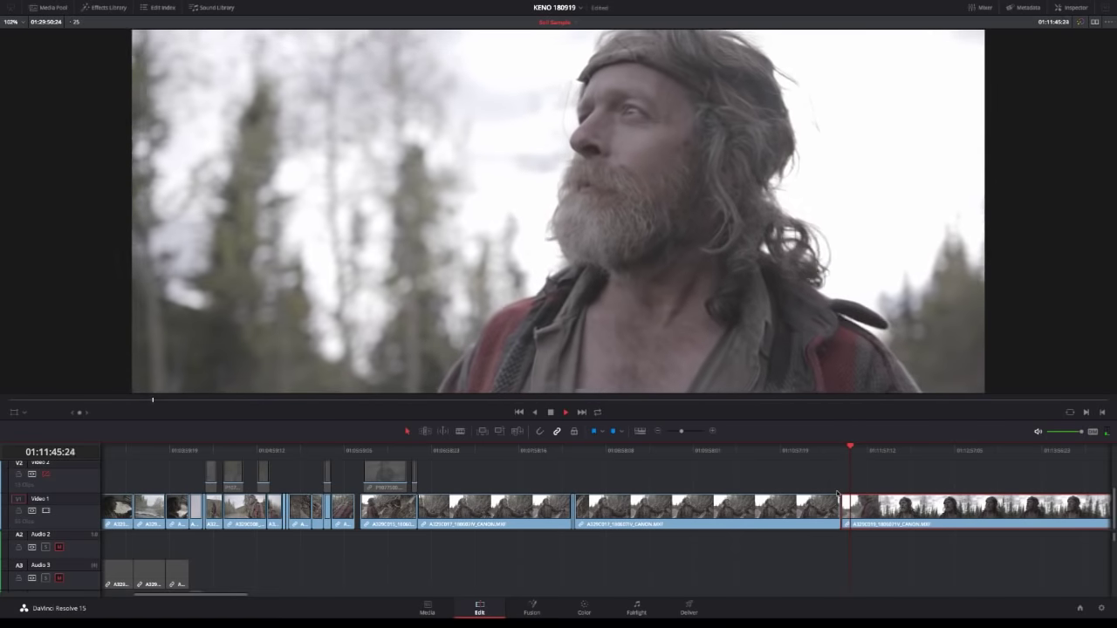
left_click(838, 494)
key("l")
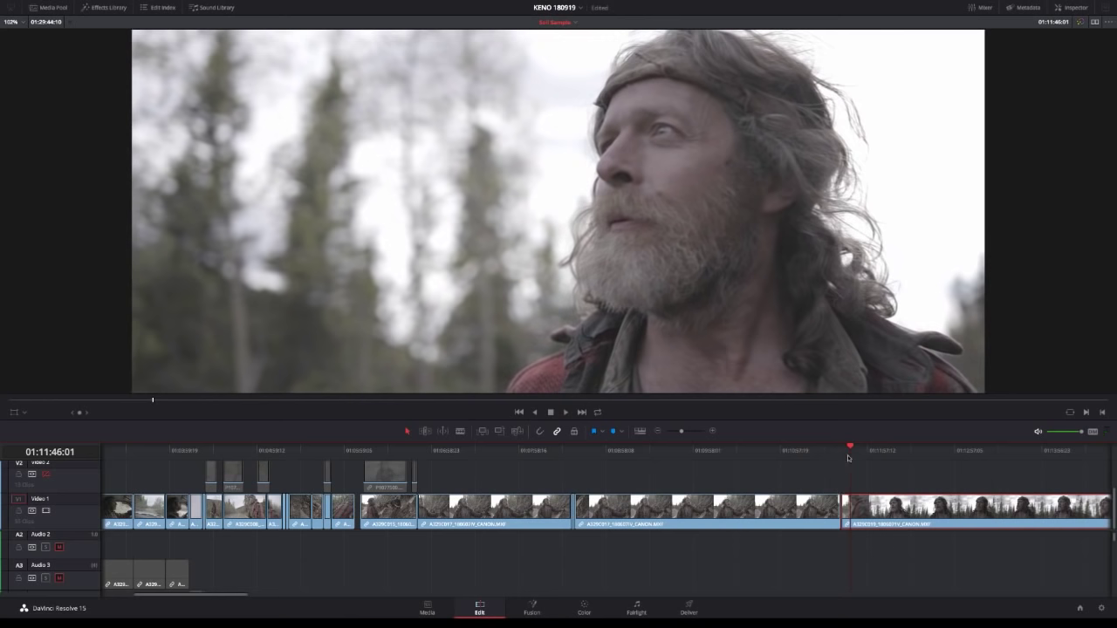
Play the roadside clip from its start and split it at 01:11:56:17, leaving a short shot before the cut.
left_click(842, 452)
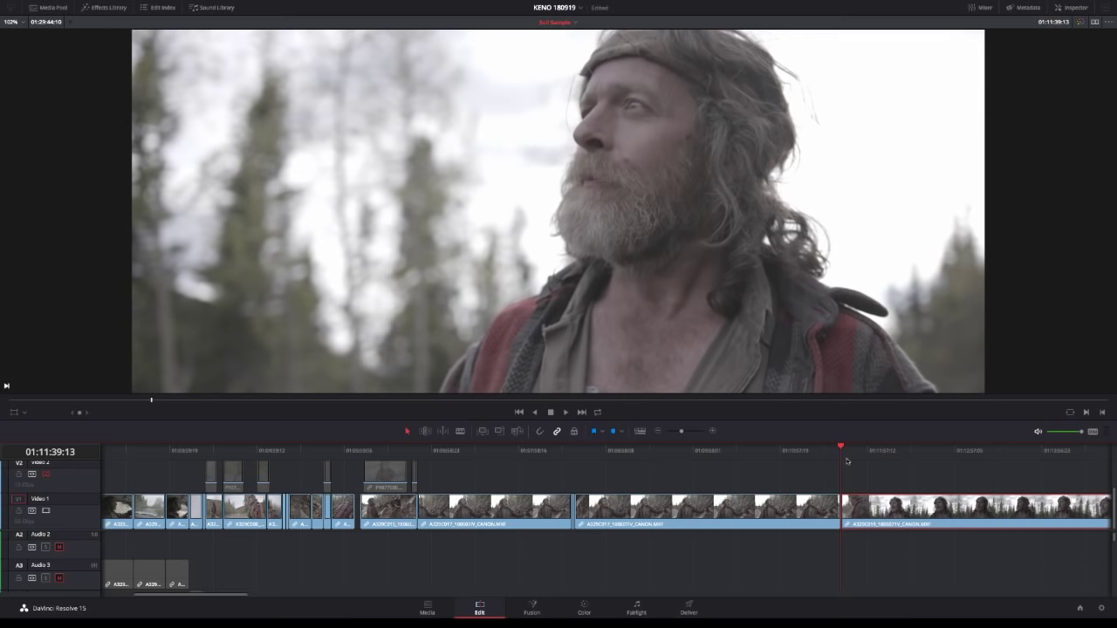
key("space")
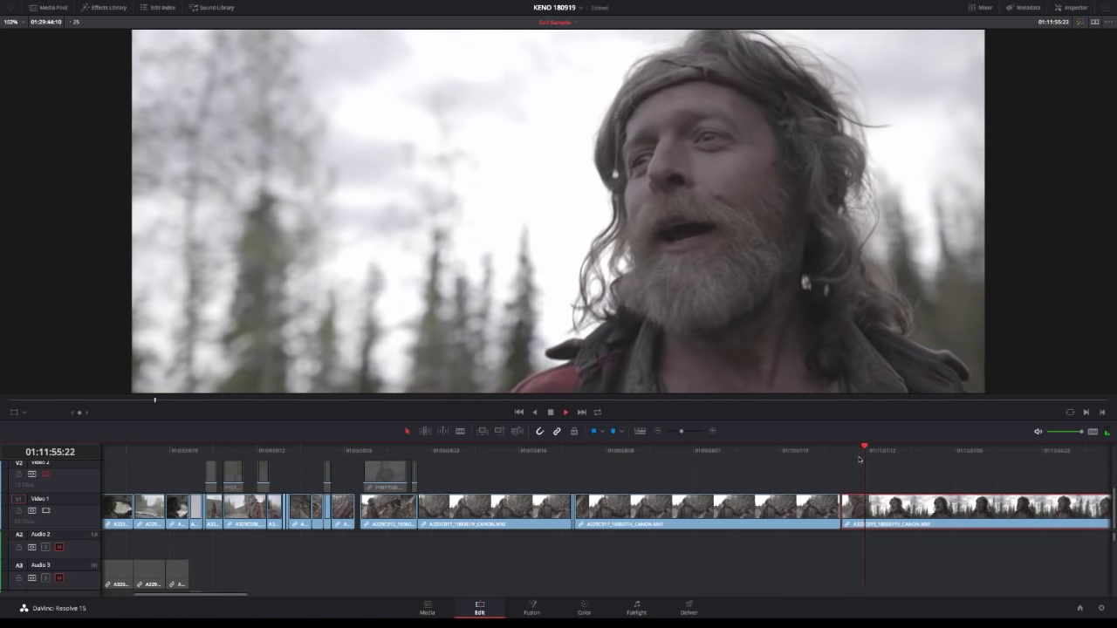
key("ctrl+b")
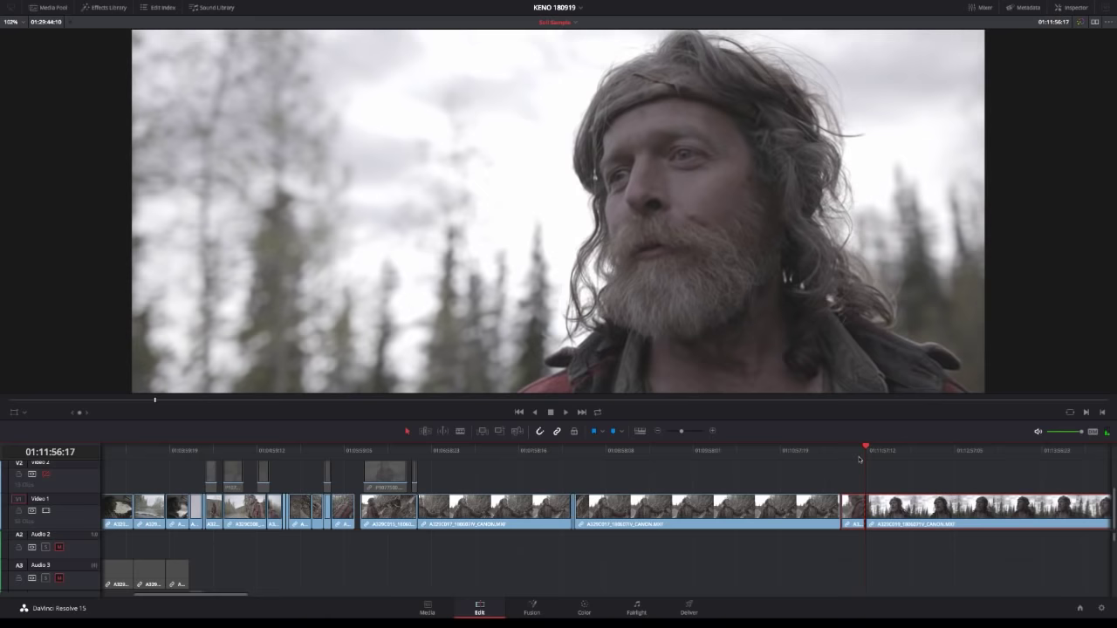
key("space")
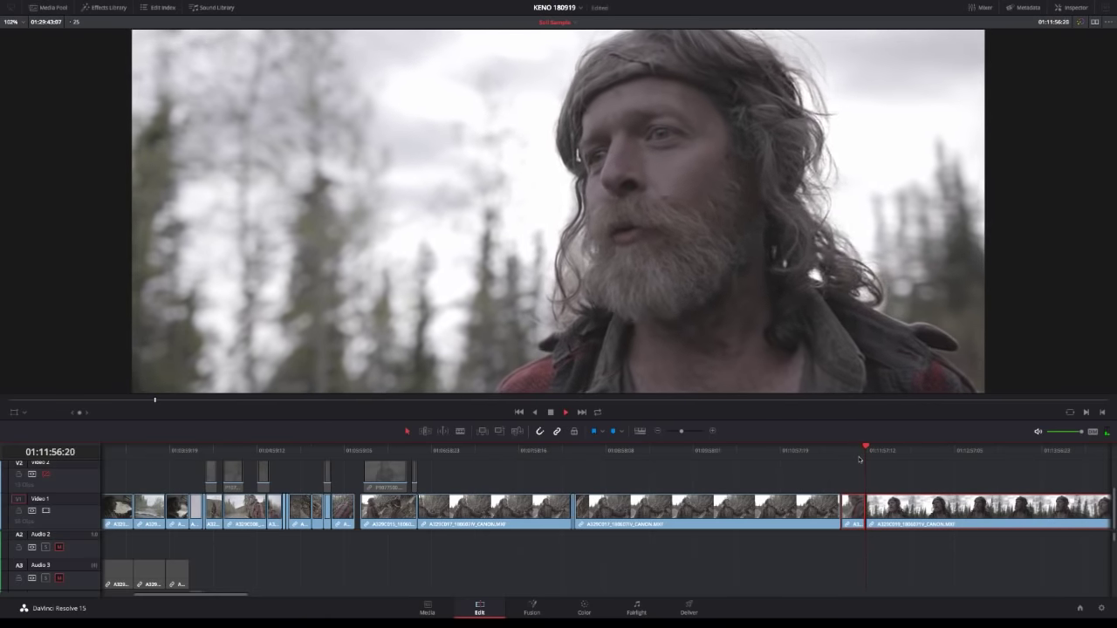
Look ahead through the clip after the split and ripple-trim its video and audio start to about 01:15:05.
scroll(858, 478, "right", 1)
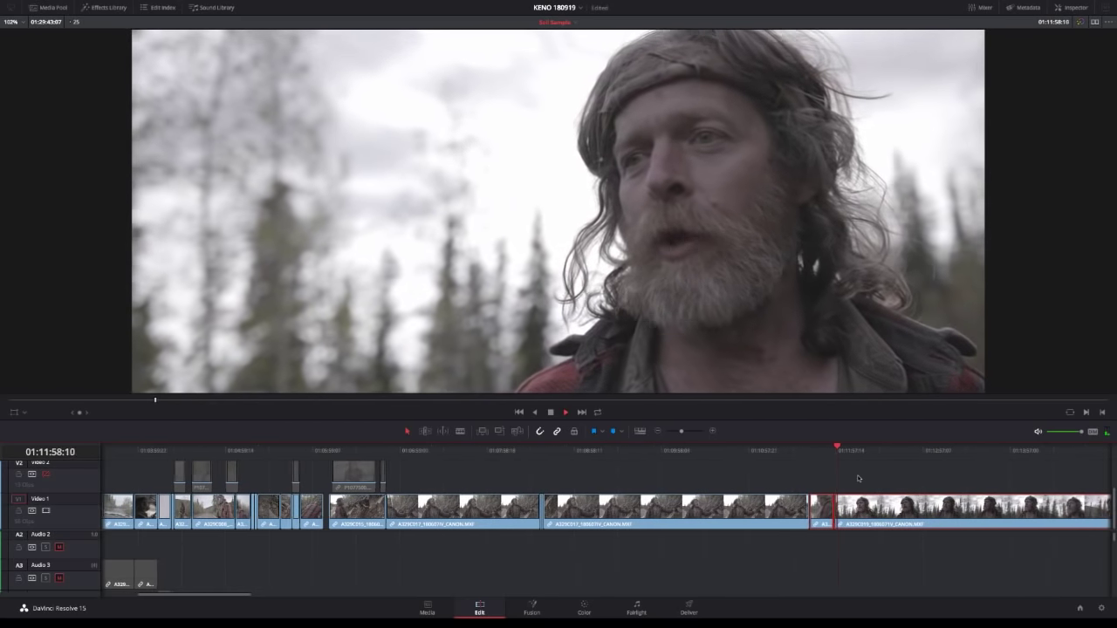
scroll(858, 478, "left", 1)
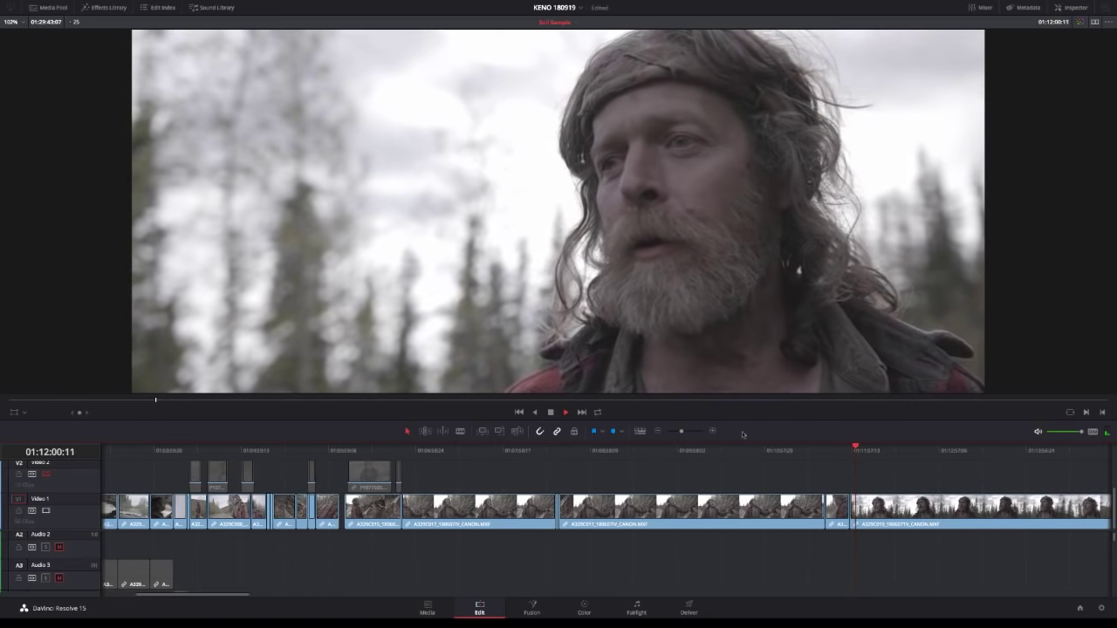
left_click(657, 431)
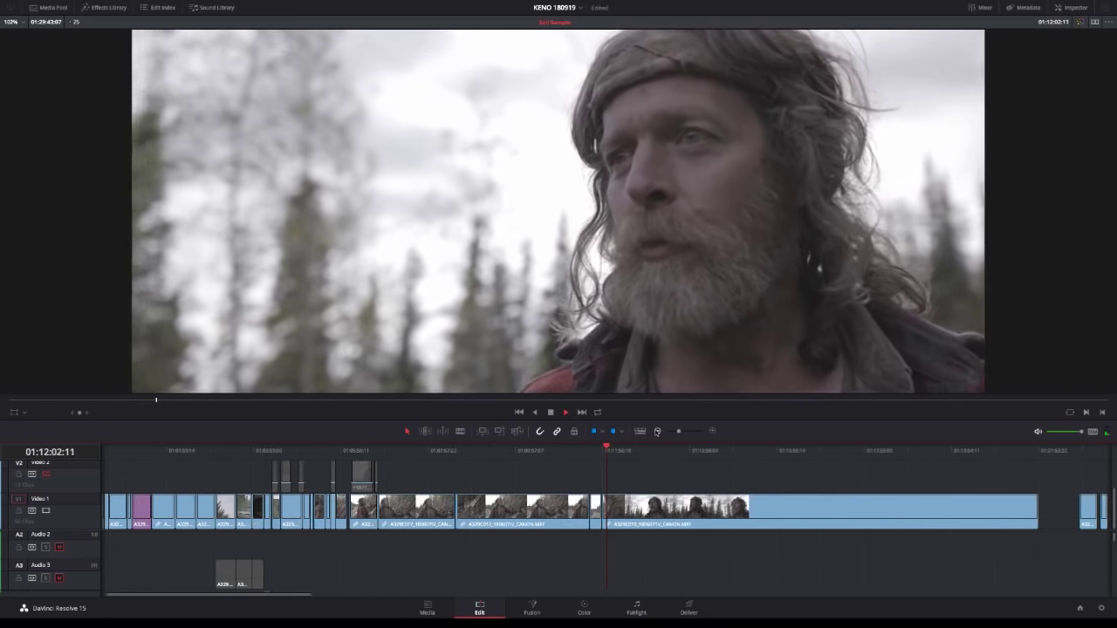
left_click(657, 432)
left_click(457, 450)
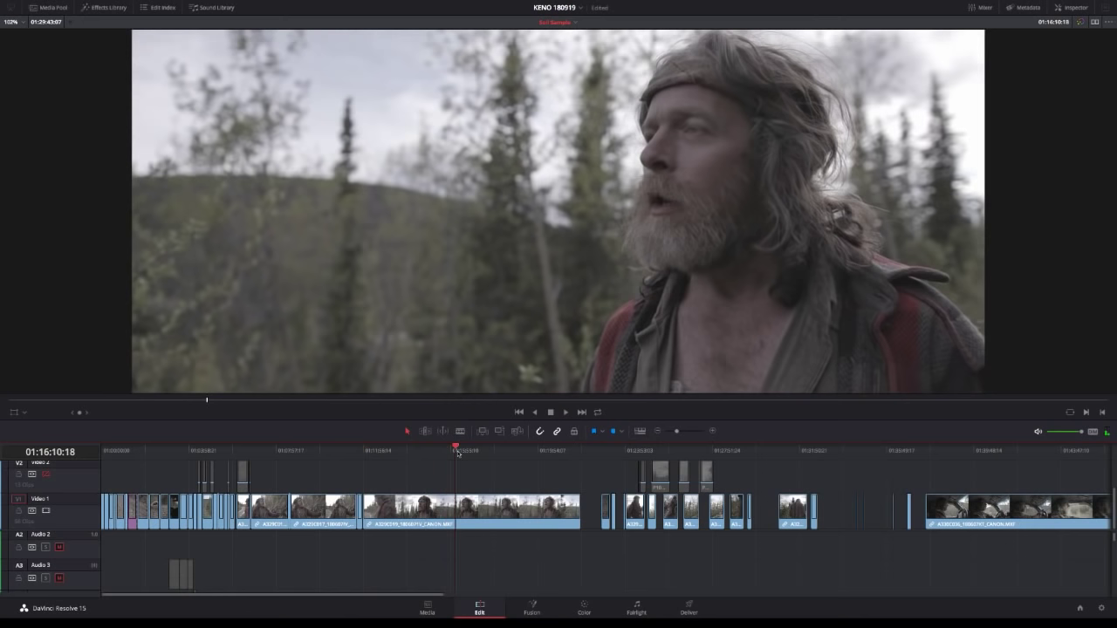
mouse_move(422, 456)
left_mouse_down()
mouse_move(369, 457)
mouse_move(424, 460)
left_mouse_up()
key("space")
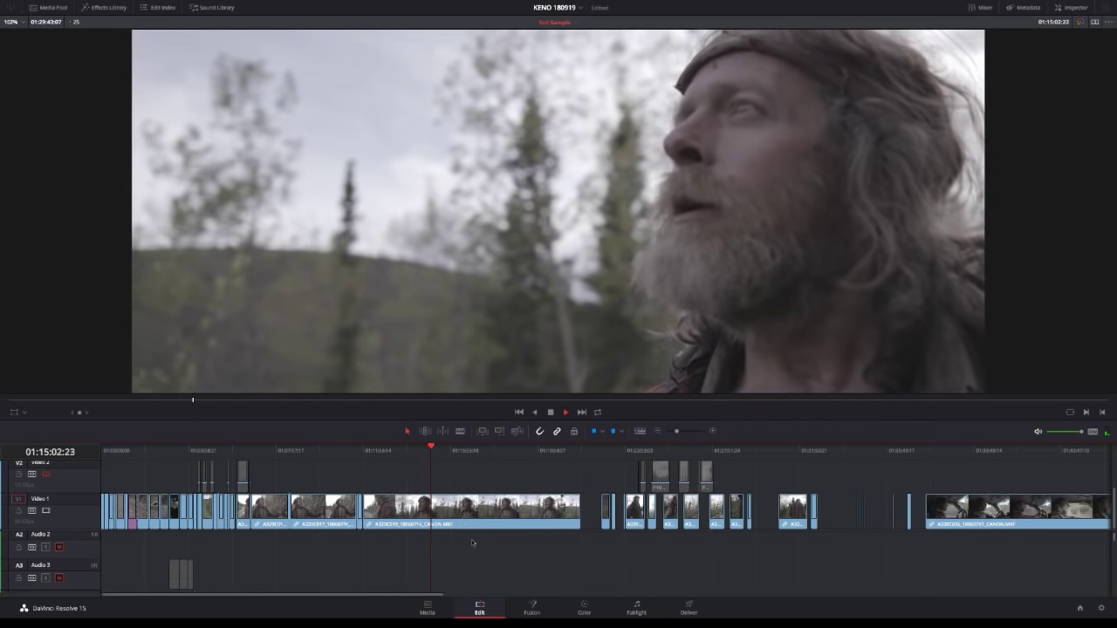
key("ctrl+z")
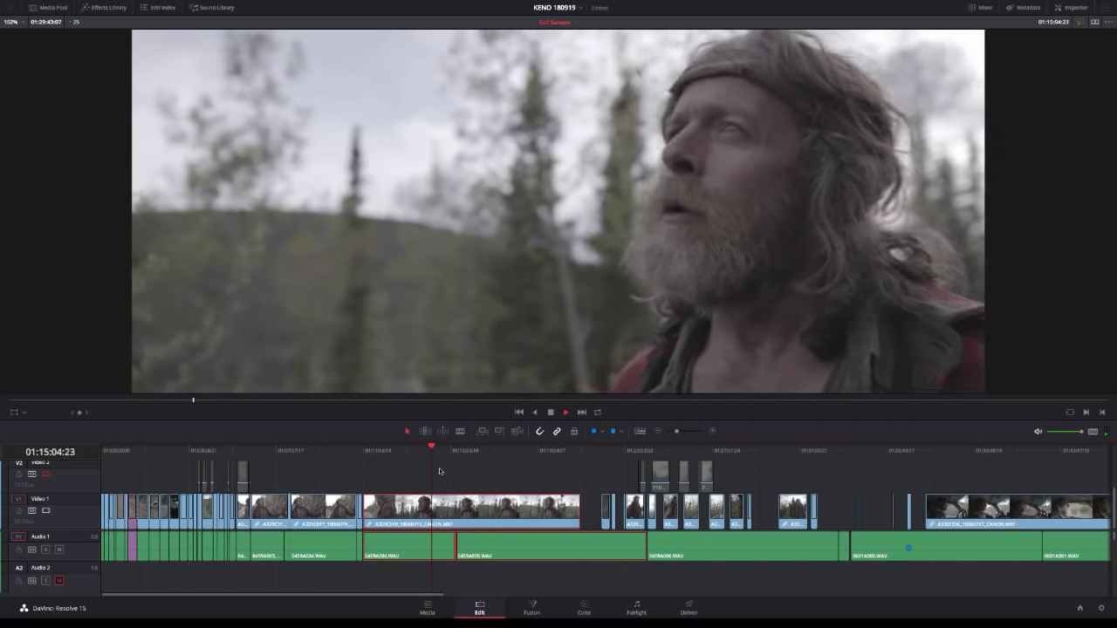
key("space")
key("ctrl+shift+[")
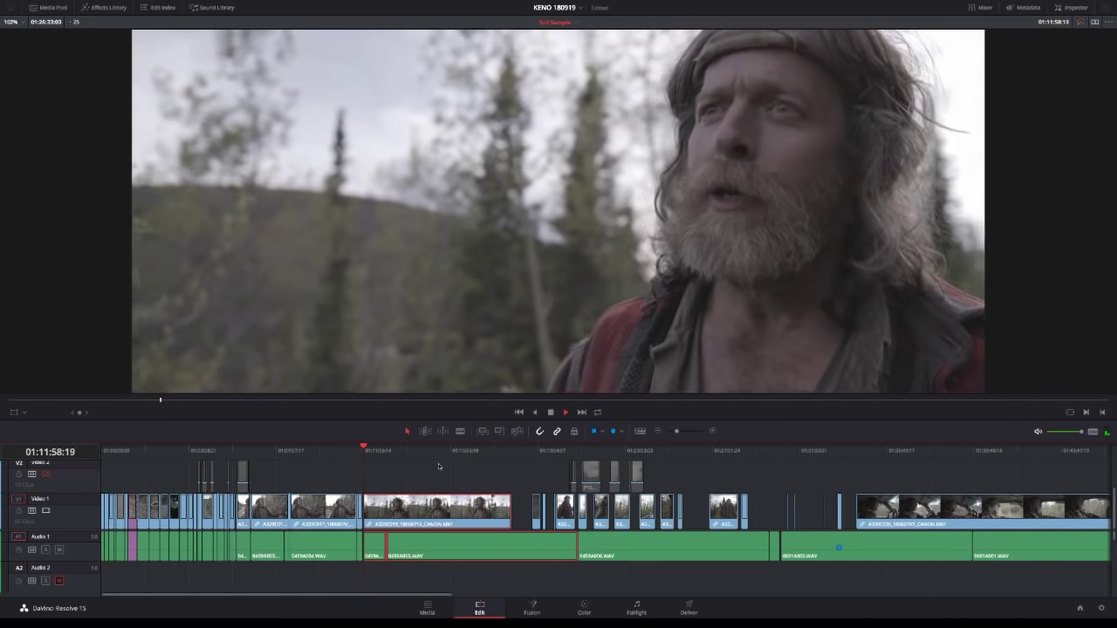
Play the shortened talking clip and ripple-trim its start twice more to drop the unneeded opening footage.
left_click(713, 432)
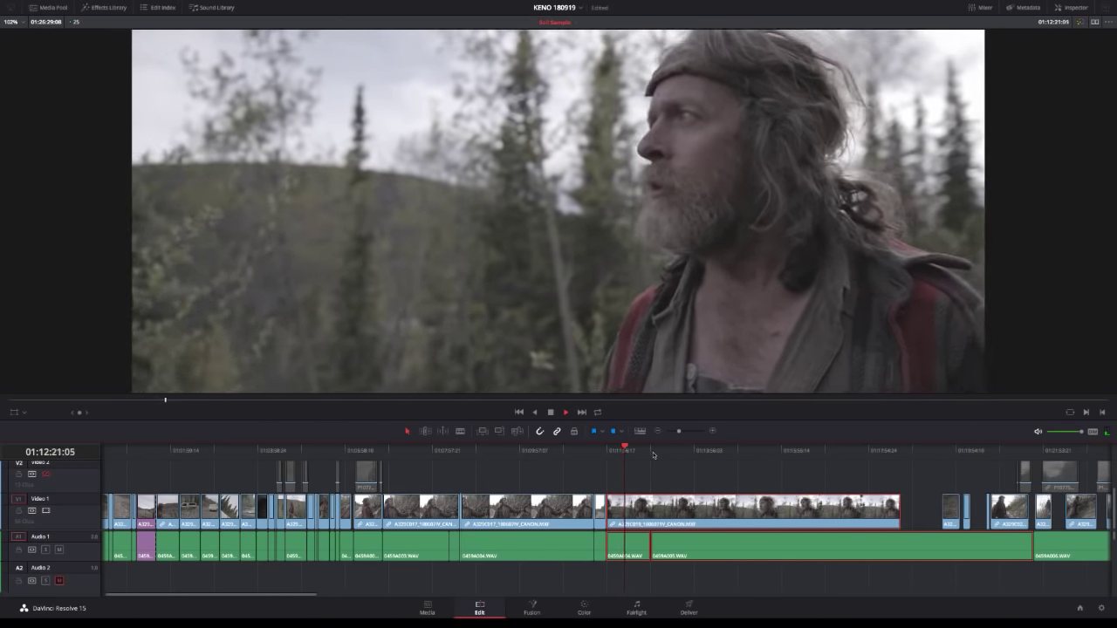
key("ctrl+shift+bracketleft")
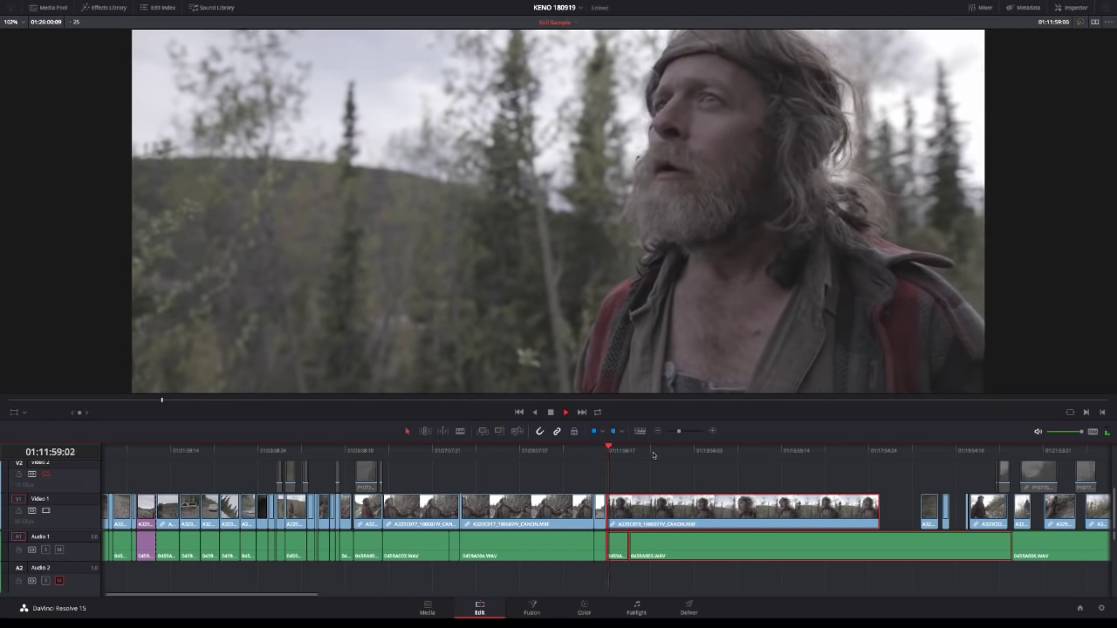
key("ctrl+shift+bracketleft")
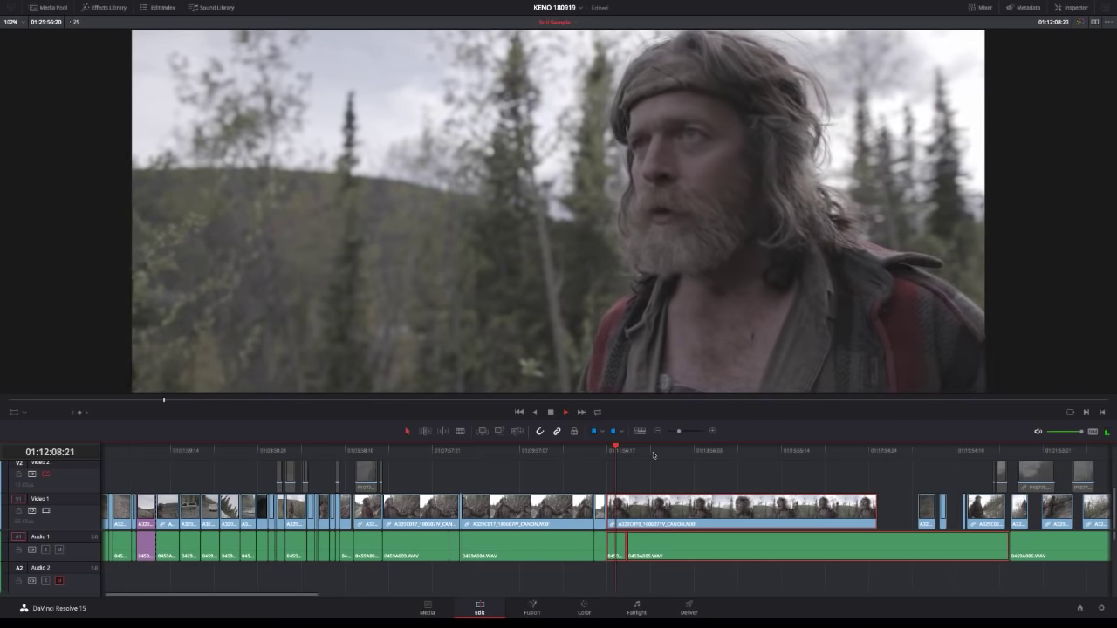
Review the rest of the talking clip and remove the audio between its end and the next video clip.
left_click_drag(635, 453, 747, 450)
key("space")
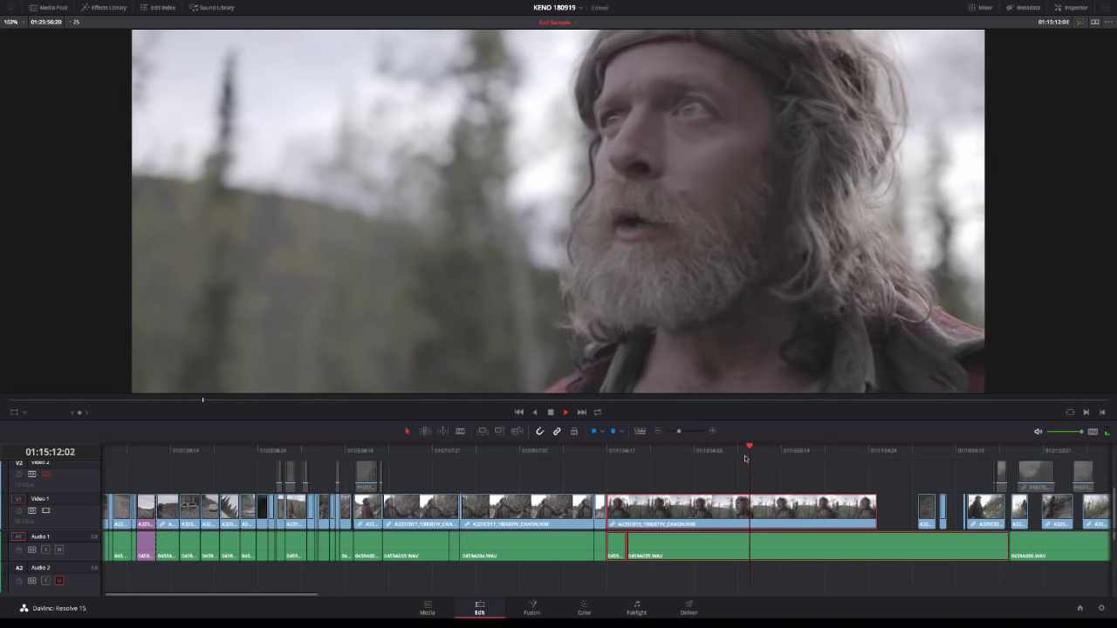
left_click(801, 451)
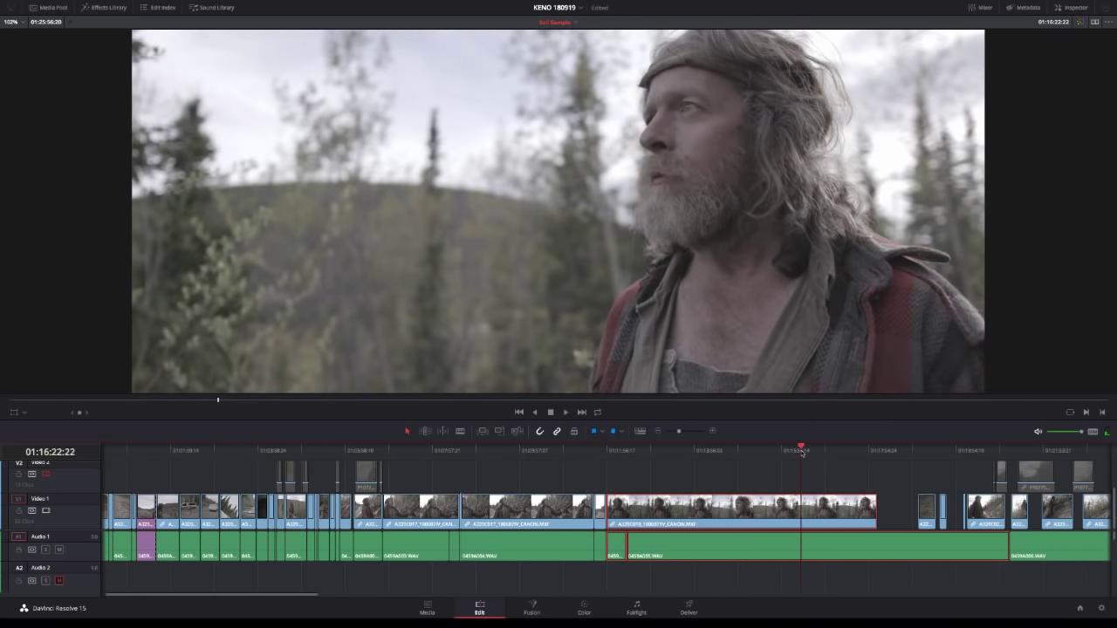
left_click_drag(825, 452, 919, 451)
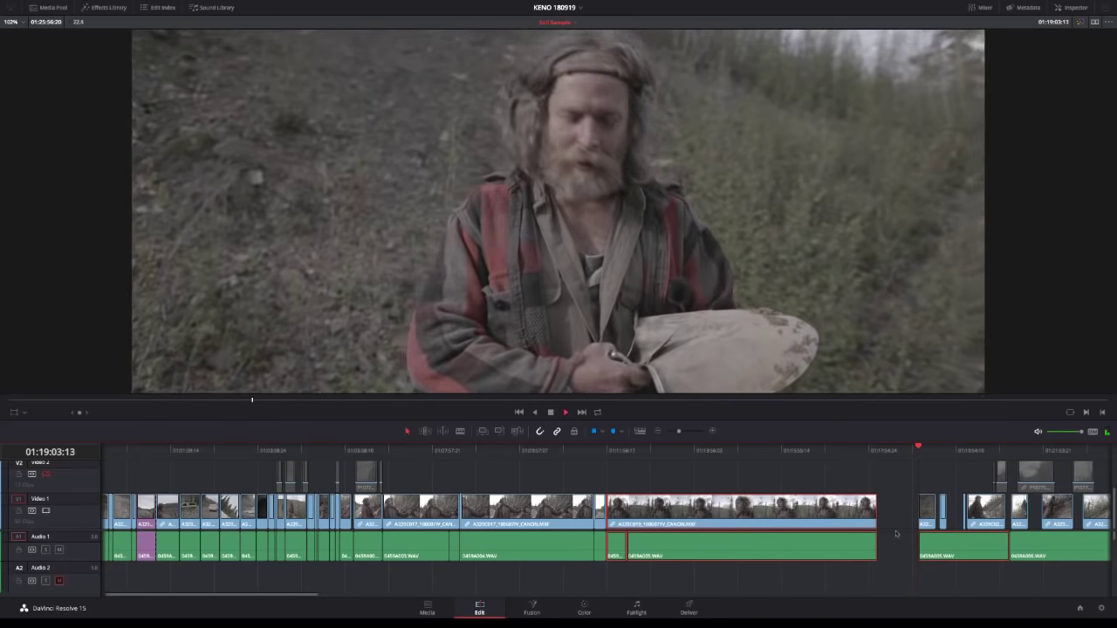
left_click(895, 534)
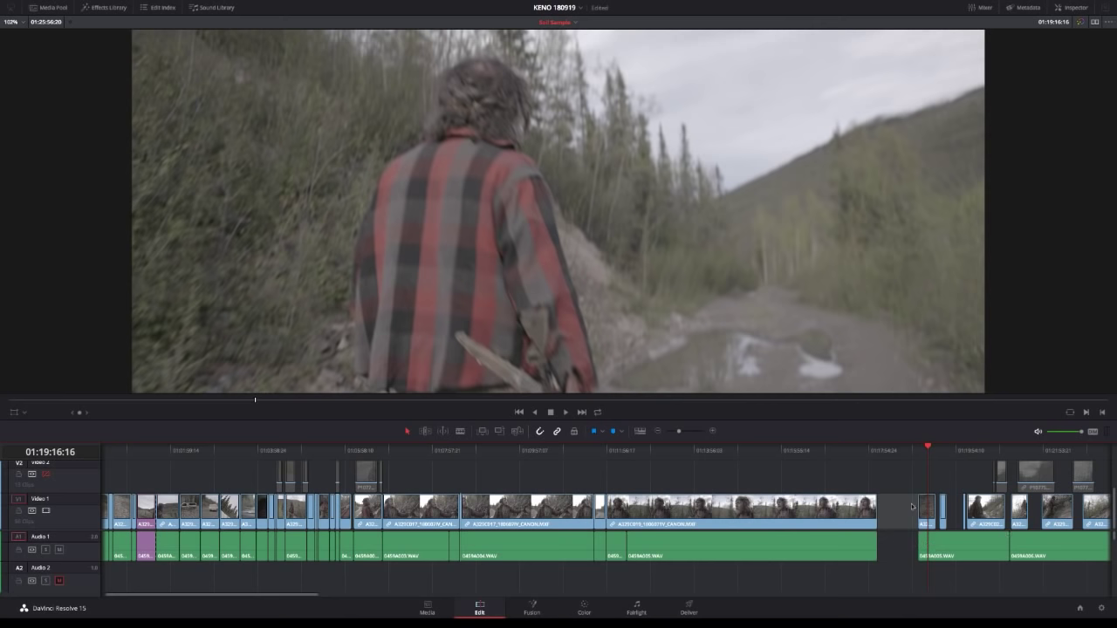
Review and delete the short clips of the man seen from behind, and trim the audio's start to the next video clip.
left_click(938, 549)
key("space")
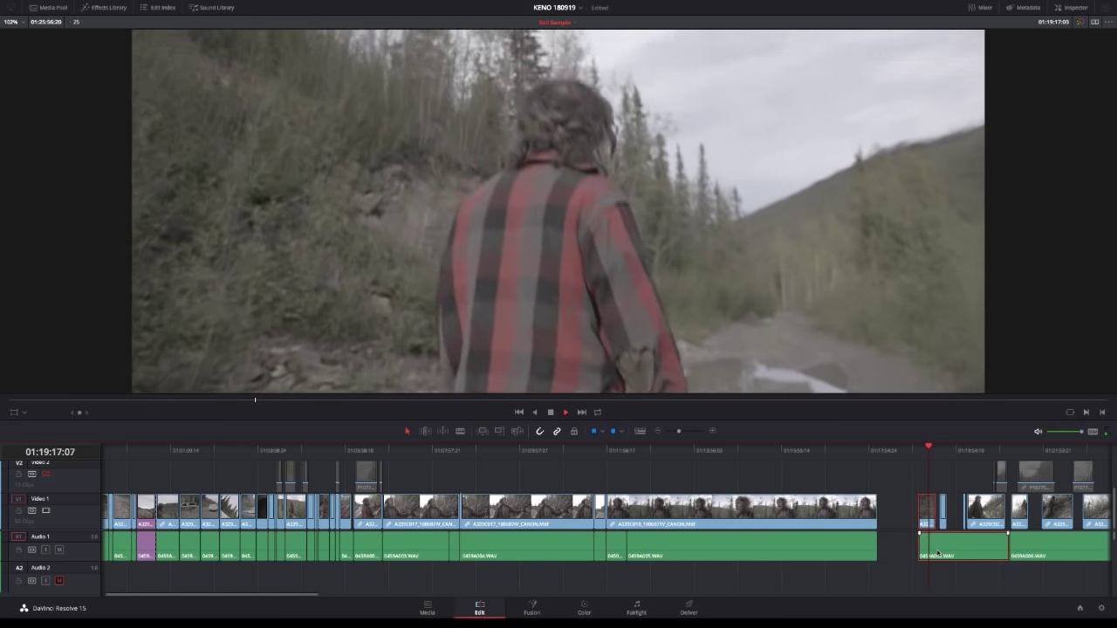
left_click(940, 451)
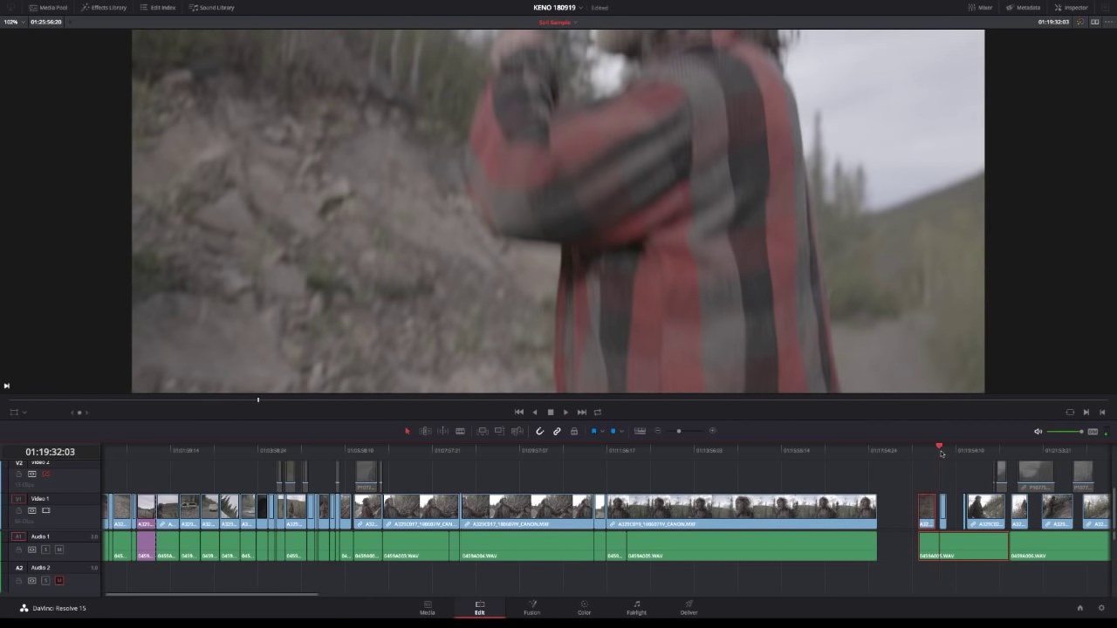
key("space")
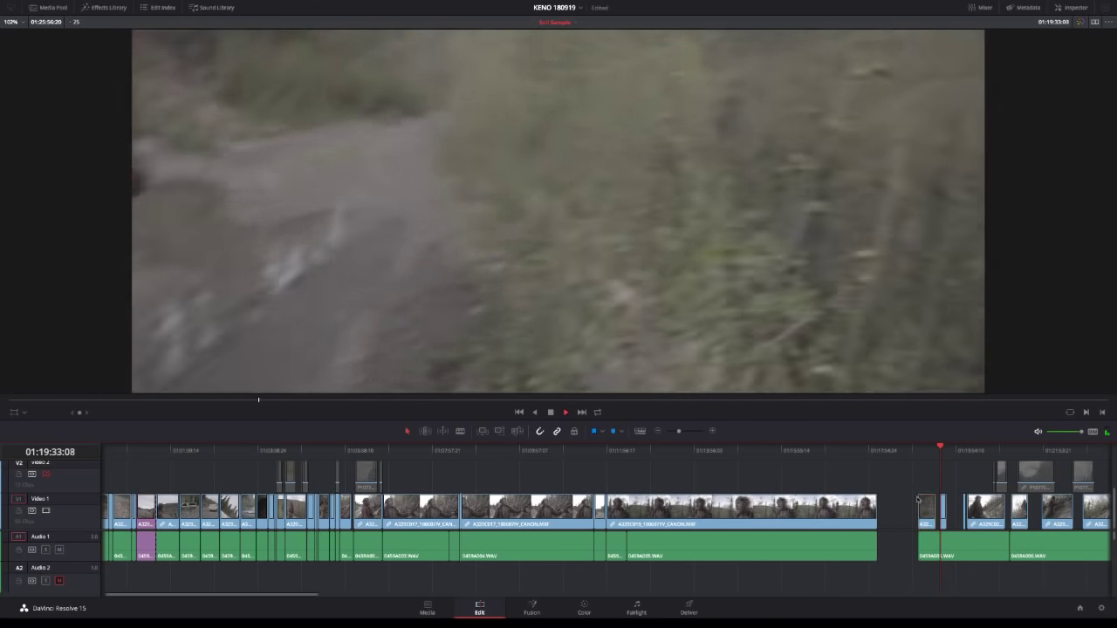
key("space")
key("Delete")
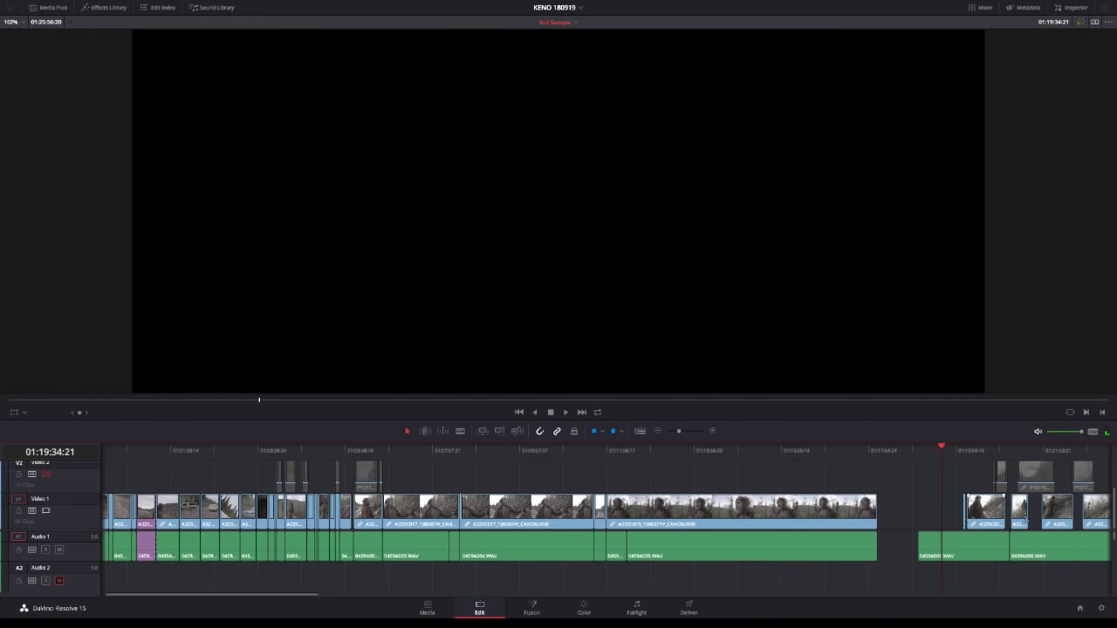
left_click_drag(919, 551, 962, 551)
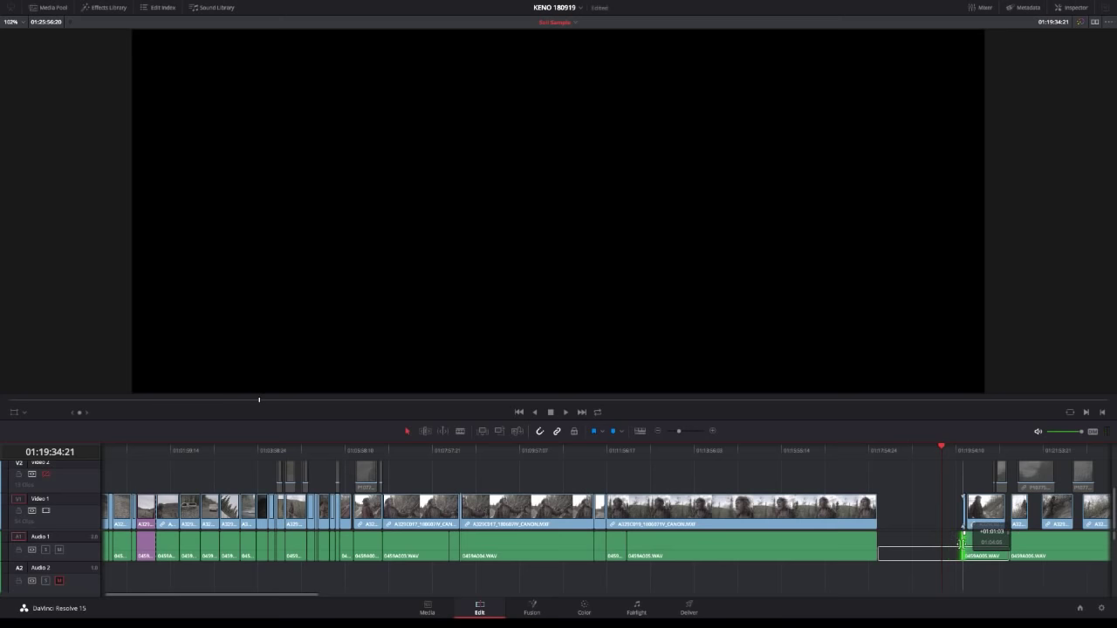
Close the gap after the long talking clip and play across the new cut into the rocky slope shot.
left_click(950, 522)
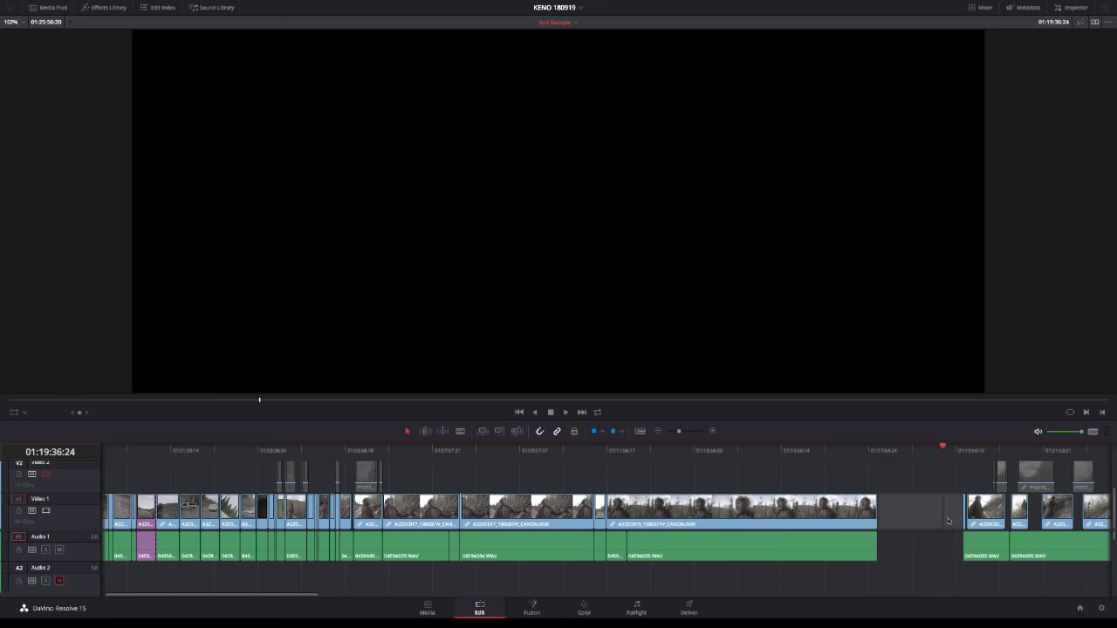
key("Delete")
left_click(877, 451)
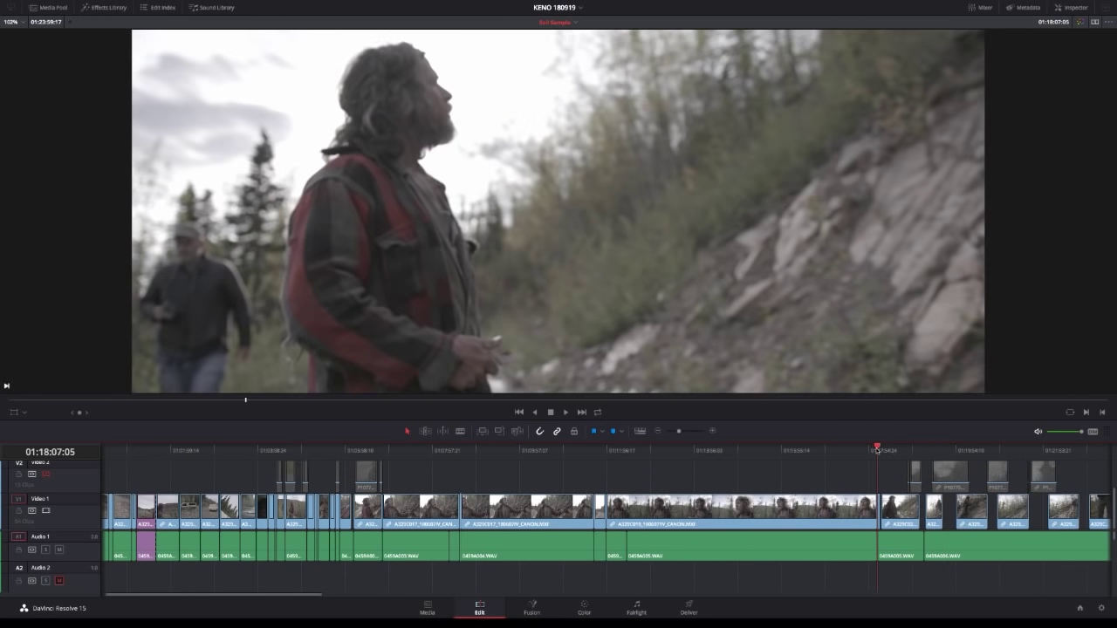
key("space")
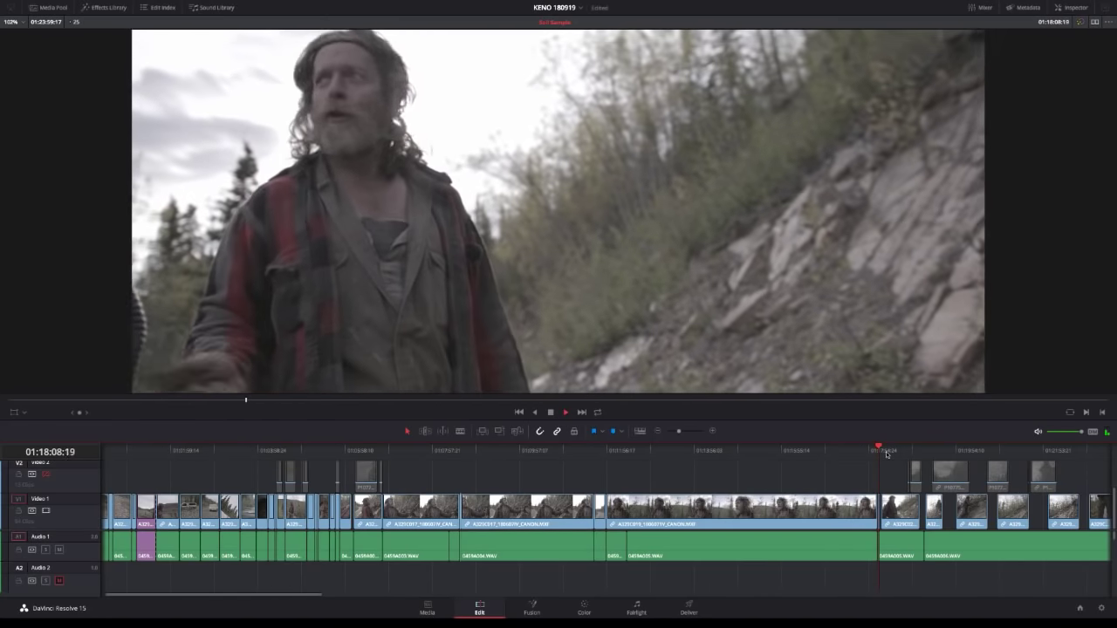
left_click(882, 452)
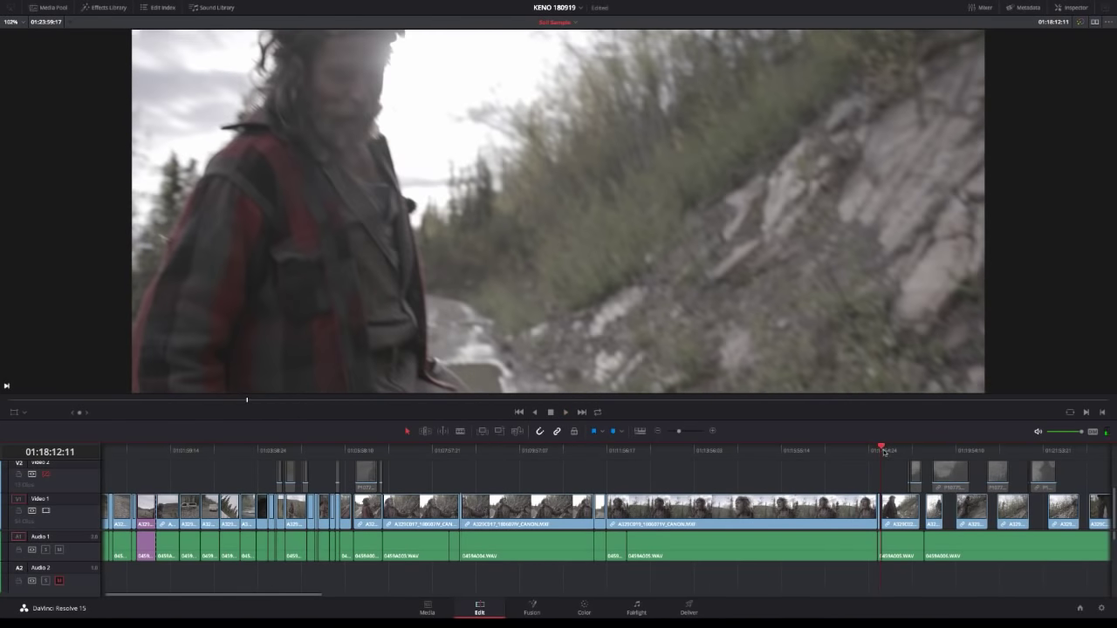
Play the rocky slope clip after the long talking clip and ripple-trim its start to drop the opening camera movement.
key("space")
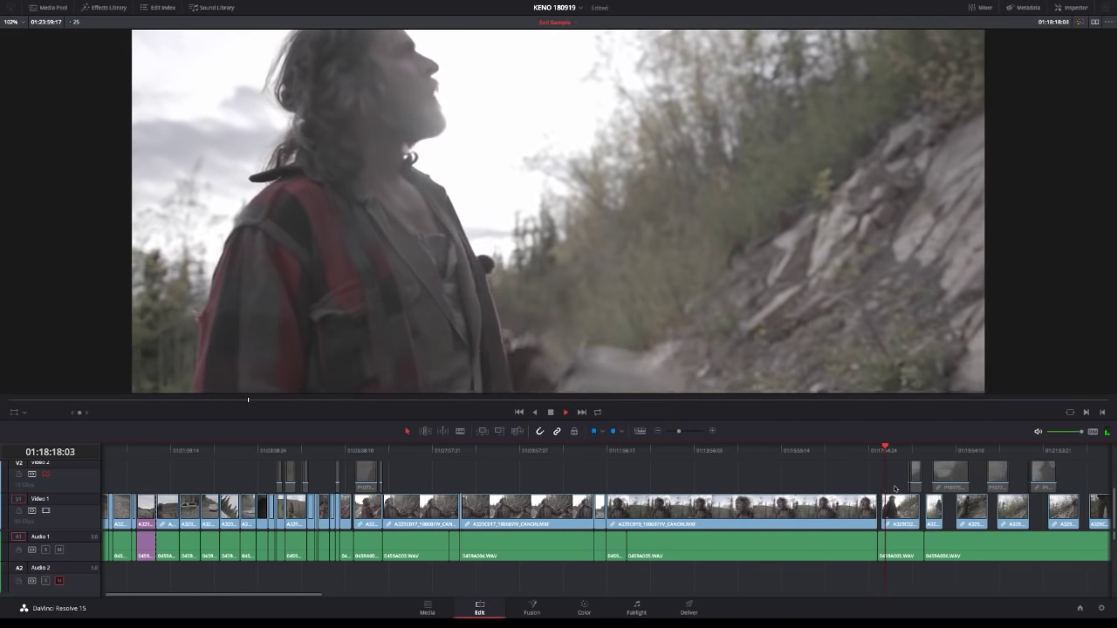
left_click(894, 557)
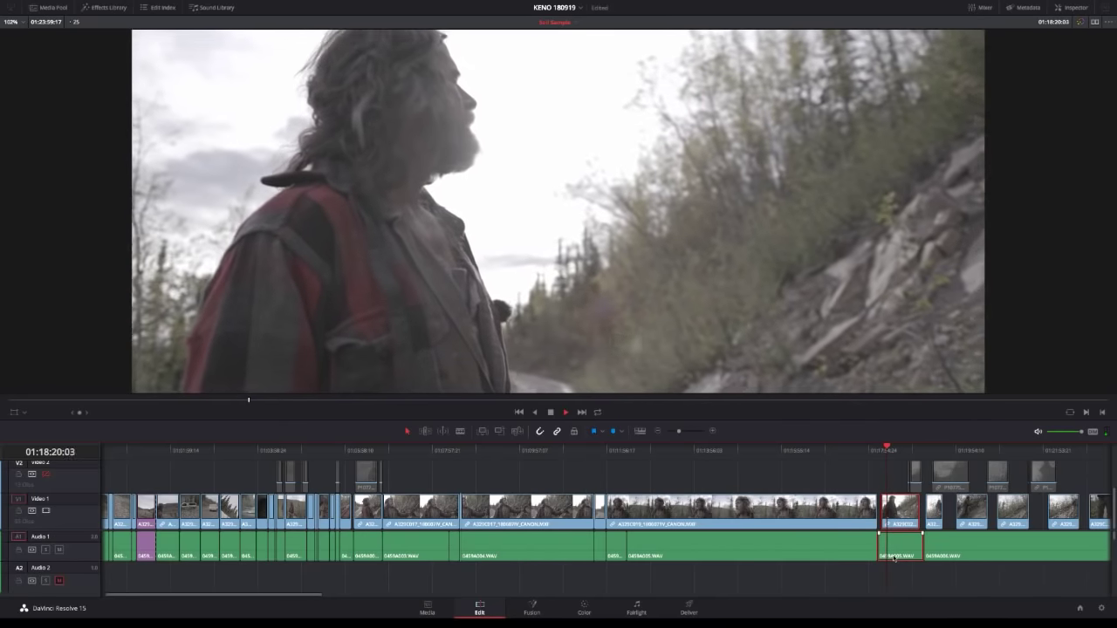
key("ctrl+shift+[")
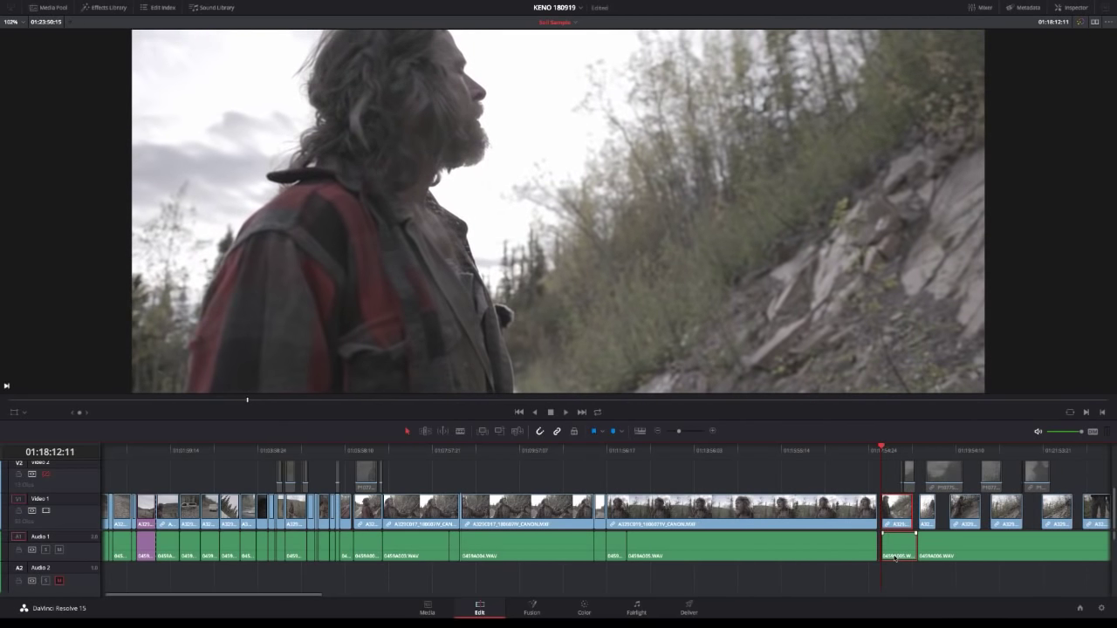
Close the gap between the long talking clip and the trimmed rocky slope clip, and play across the new cut.
key("Up")
scroll(879, 545, "down", 1)
left_click(879, 548)
left_click(712, 431)
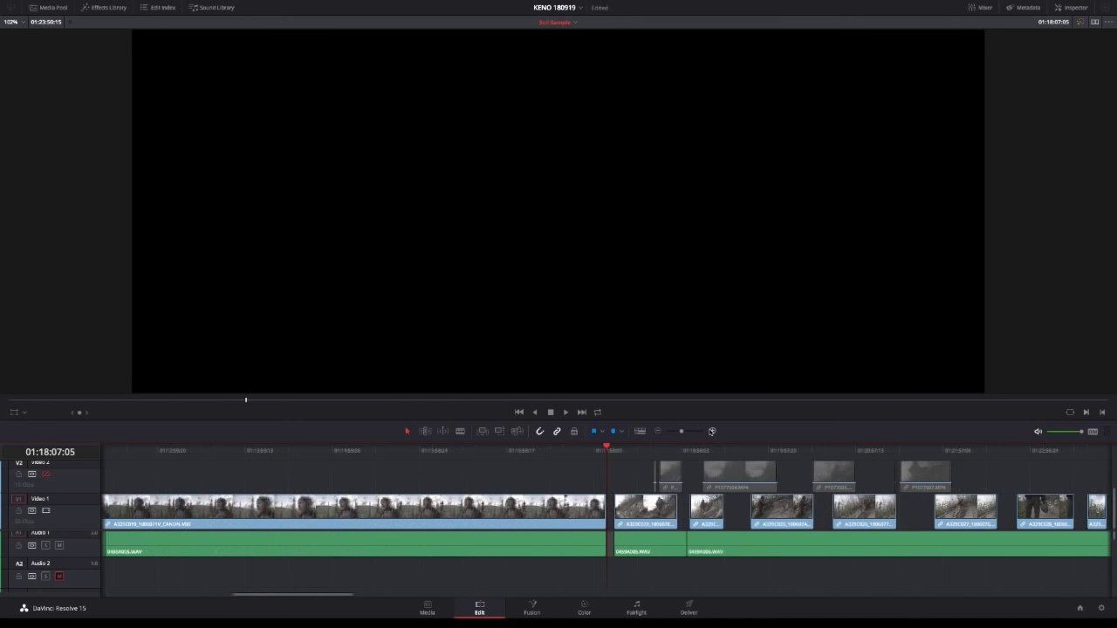
left_click(613, 511)
key("Delete")
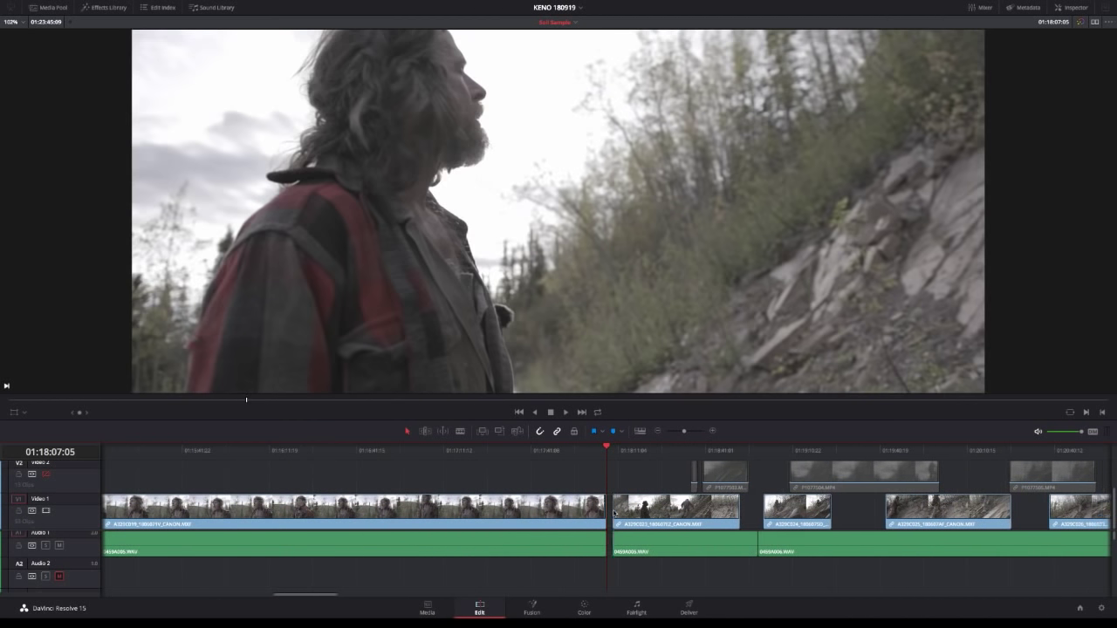
left_click(657, 431)
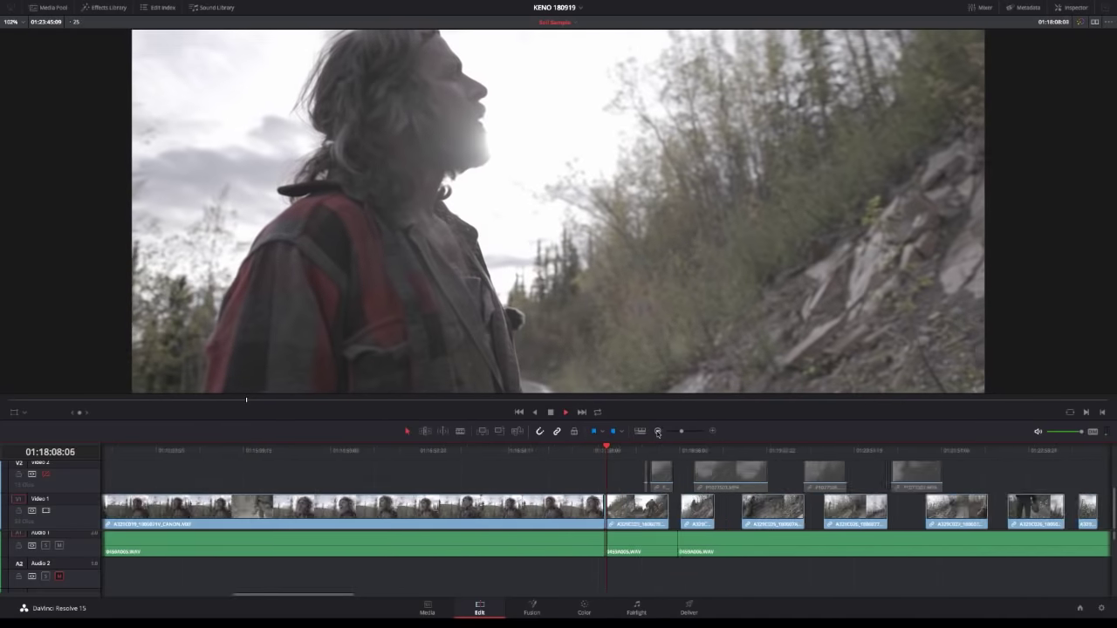
left_click(657, 431)
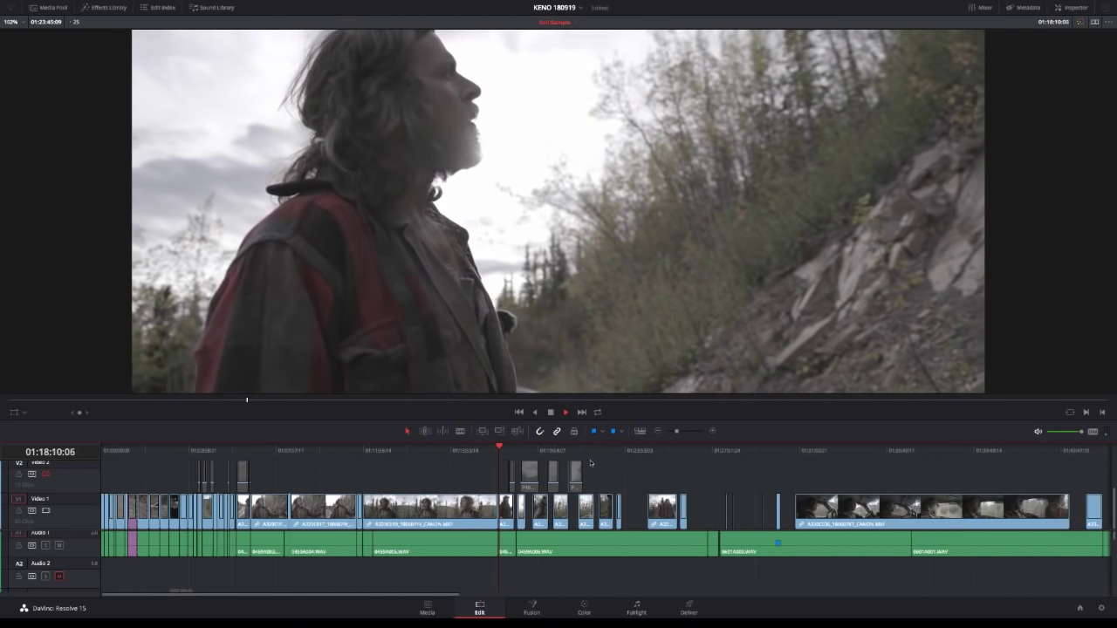
Skim through the following slope, digging and talking clips to judge which footage to keep.
key("space")
left_click_drag(486, 457, 492, 457)
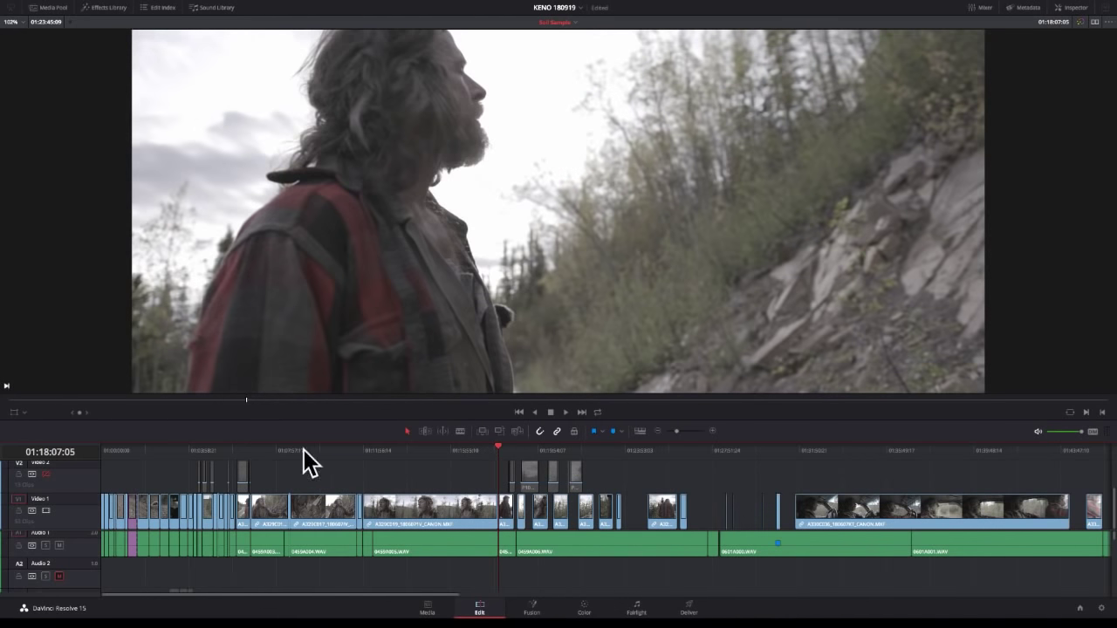
left_click(504, 449)
left_click_drag(504, 449, 521, 449)
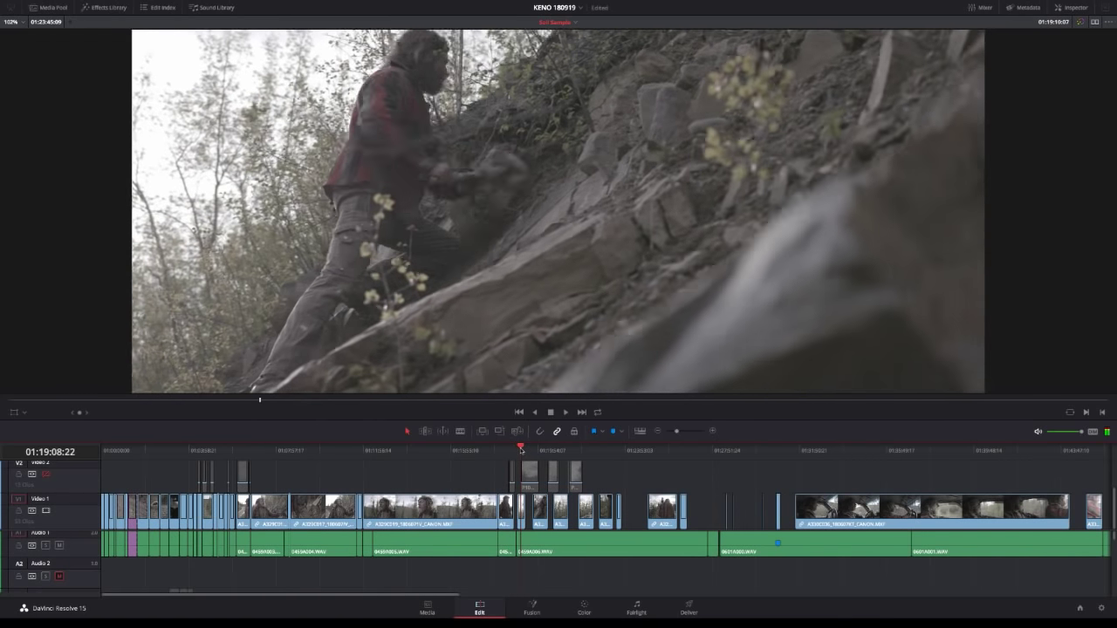
left_click(535, 450)
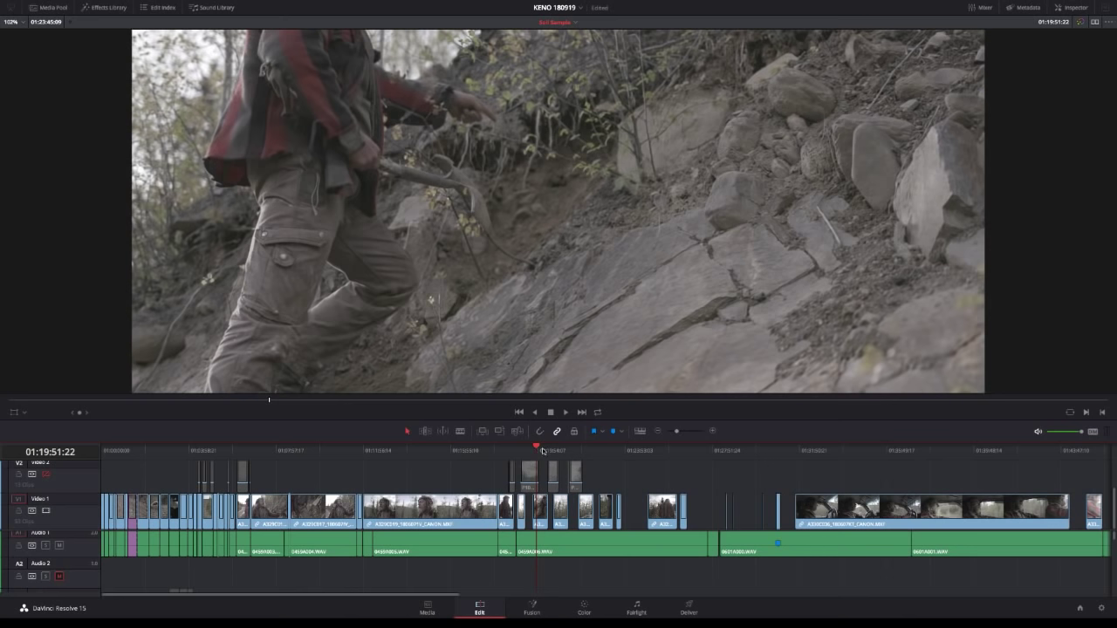
left_click_drag(542, 450, 588, 448)
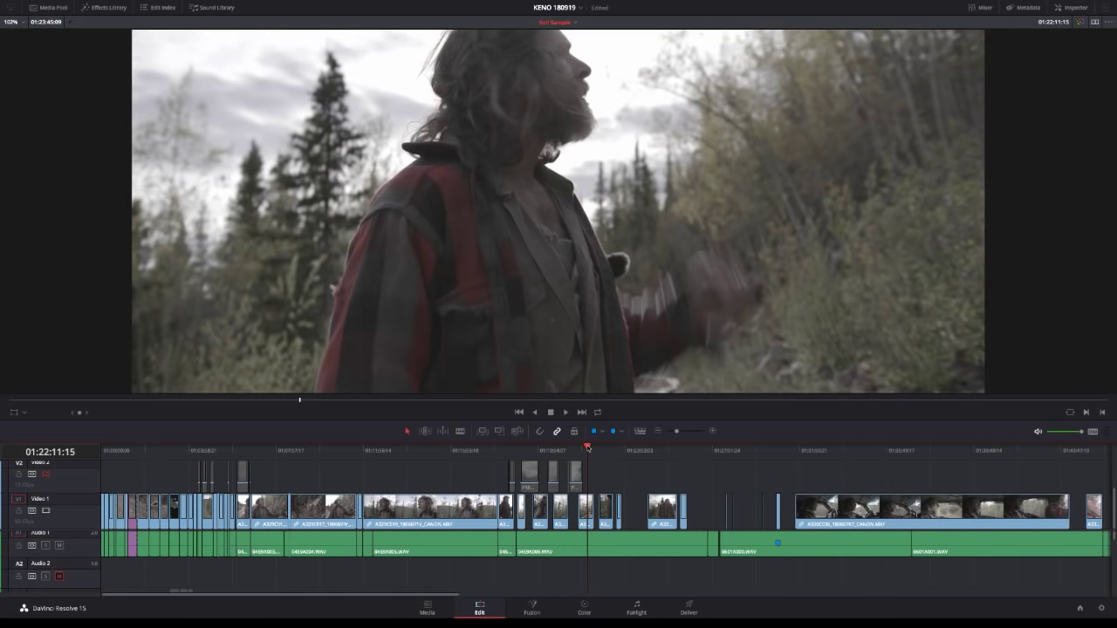
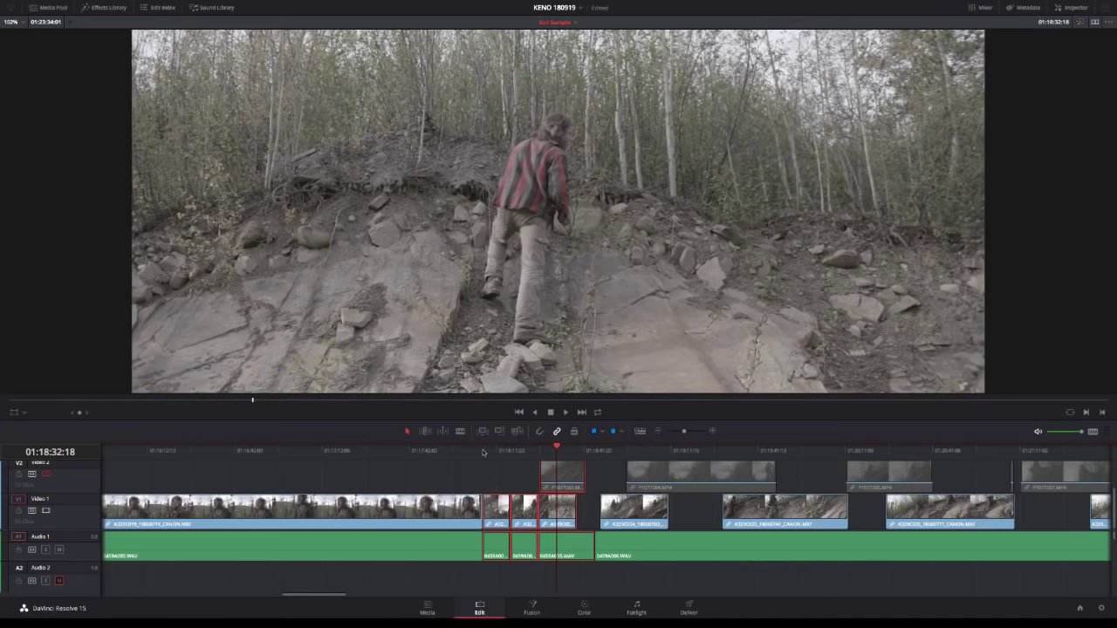
Play the wide clip of the man on the rocky slope and ripple-trim its end together with its audio.
left_click(534, 451)
key("space")
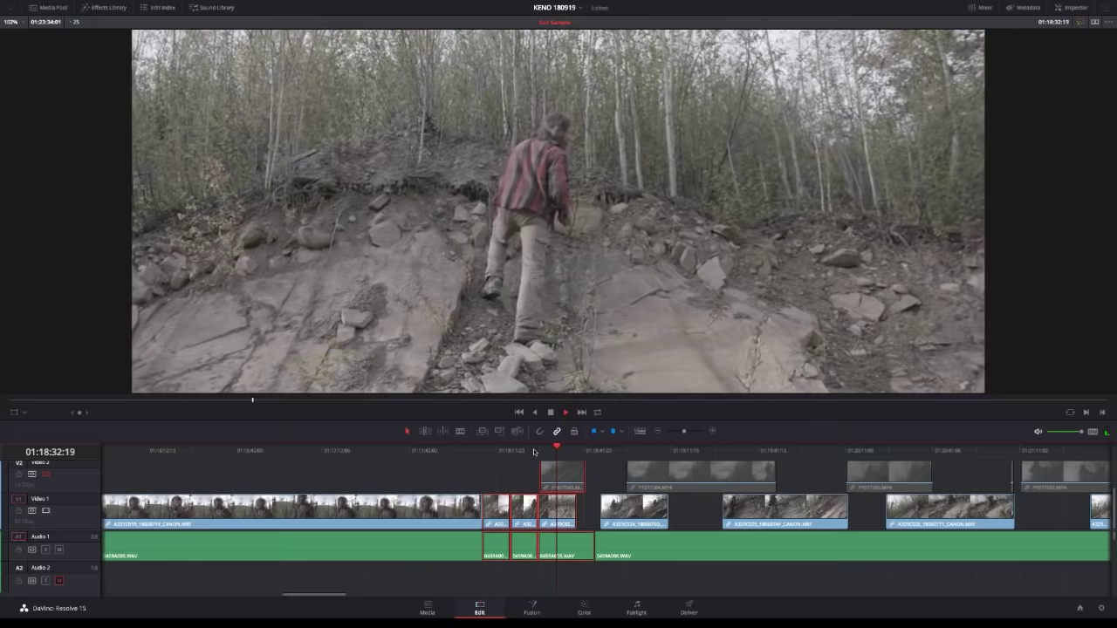
key("j")
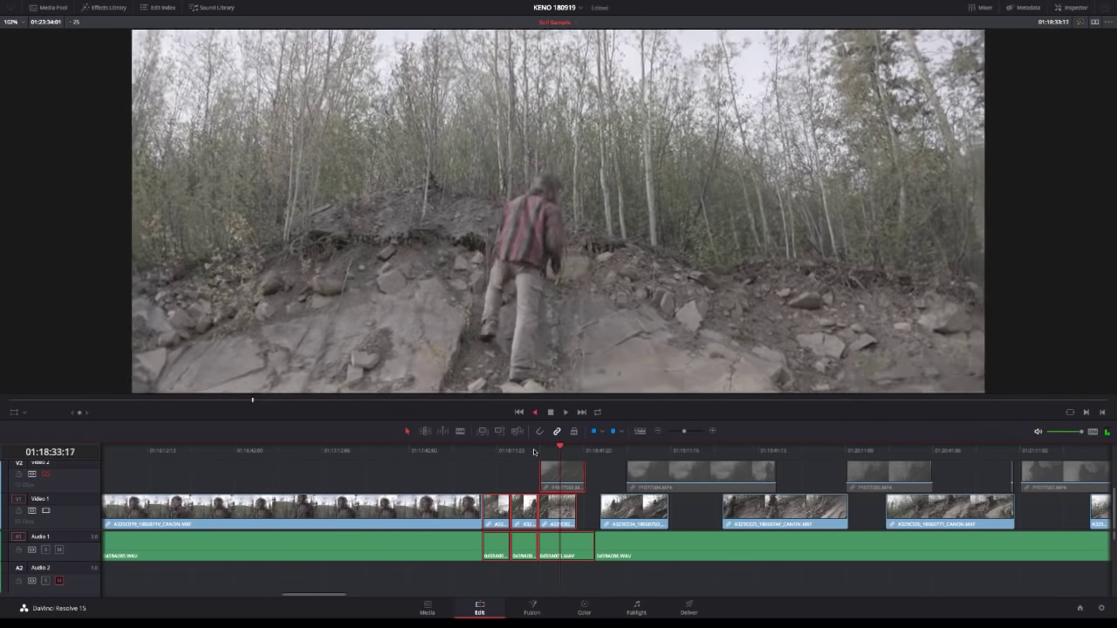
key("ctrl+shift+]")
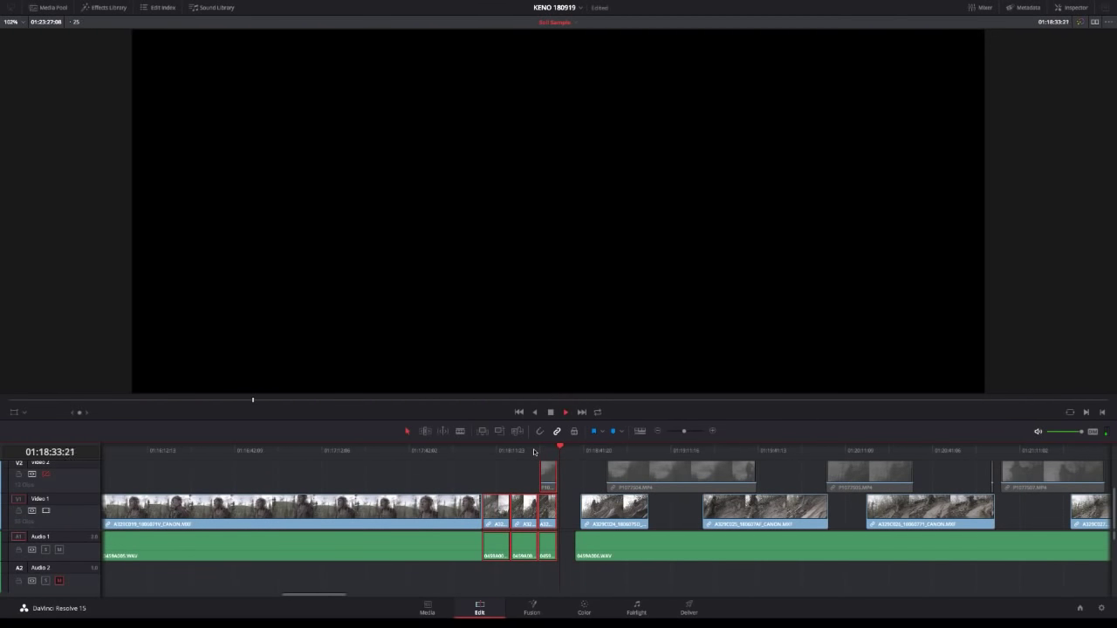
Trim the next audio clip's start to its video clip and close the gap before the side-view digging clip.
mouse_move(577, 553)
left_mouse_down()
mouse_move(590, 549)
mouse_move(580, 552)
left_mouse_up()
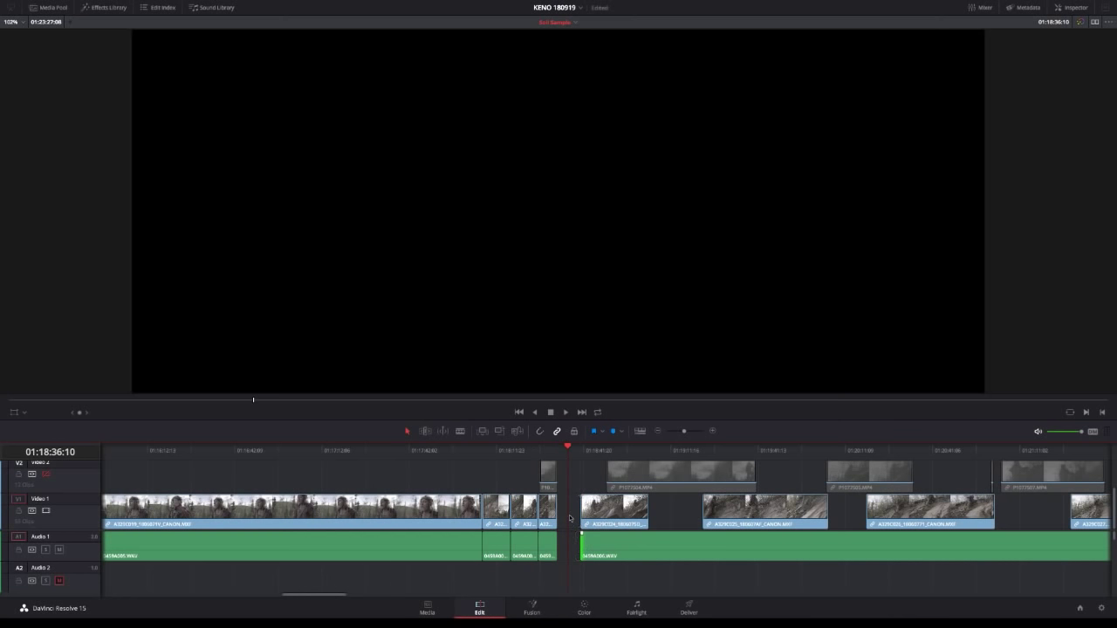
left_click(565, 518)
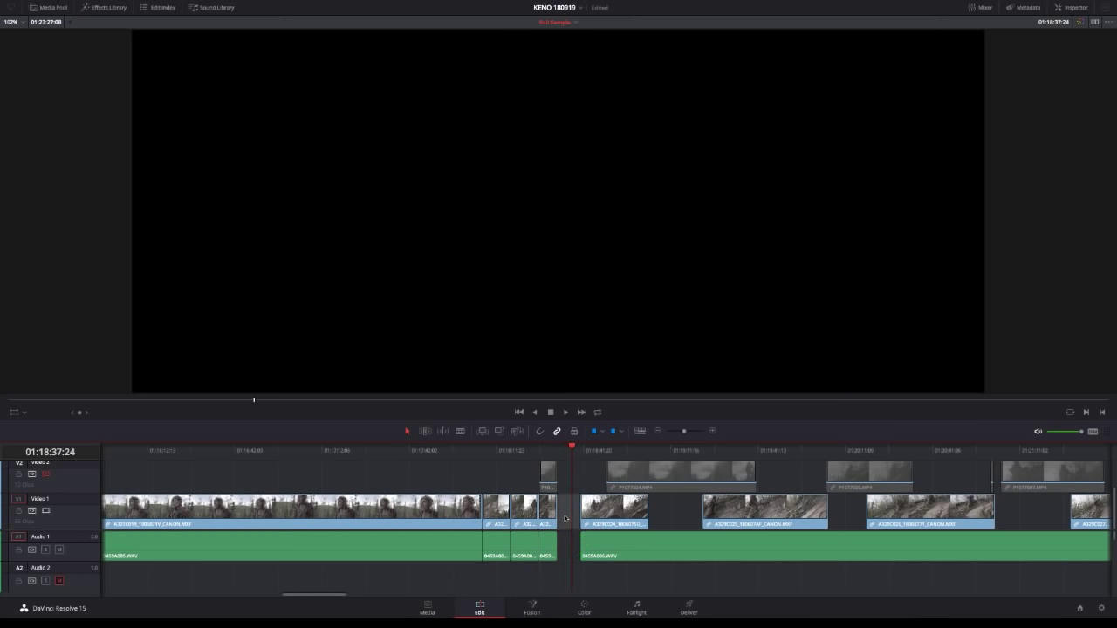
key("Delete")
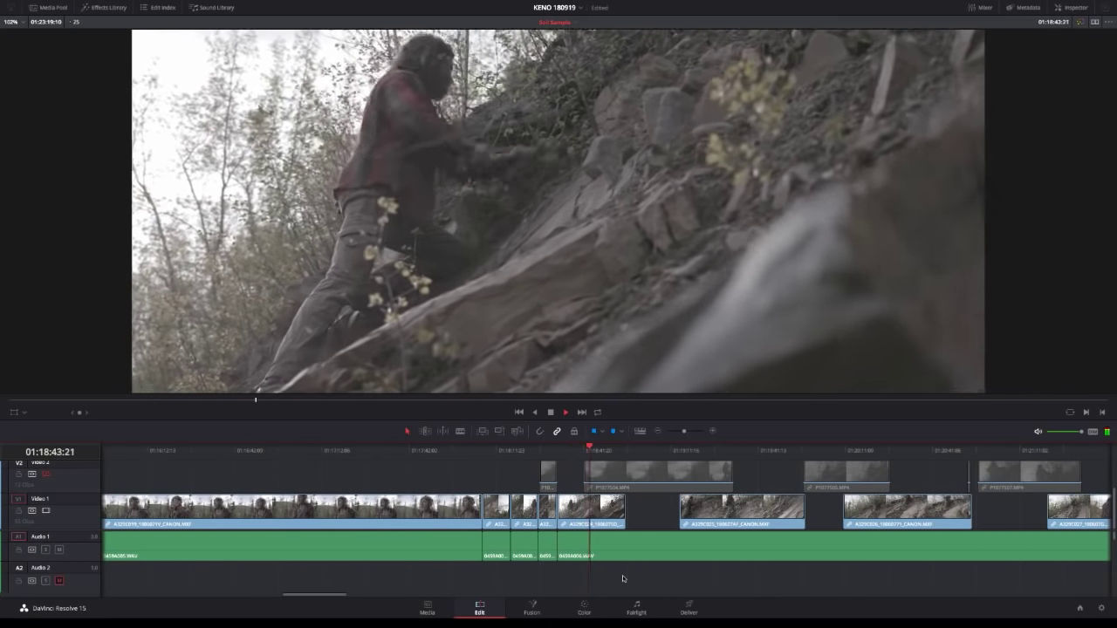
Split the side-view digging clip while the man is close up, and ripple-trim the start of its second part.
key("j")
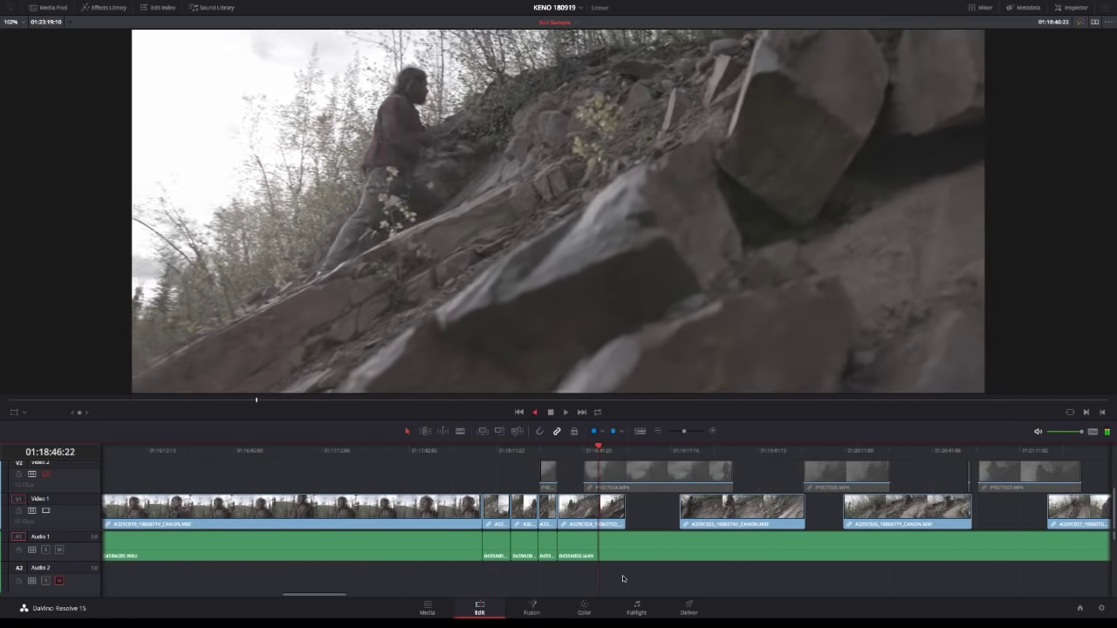
key("k")
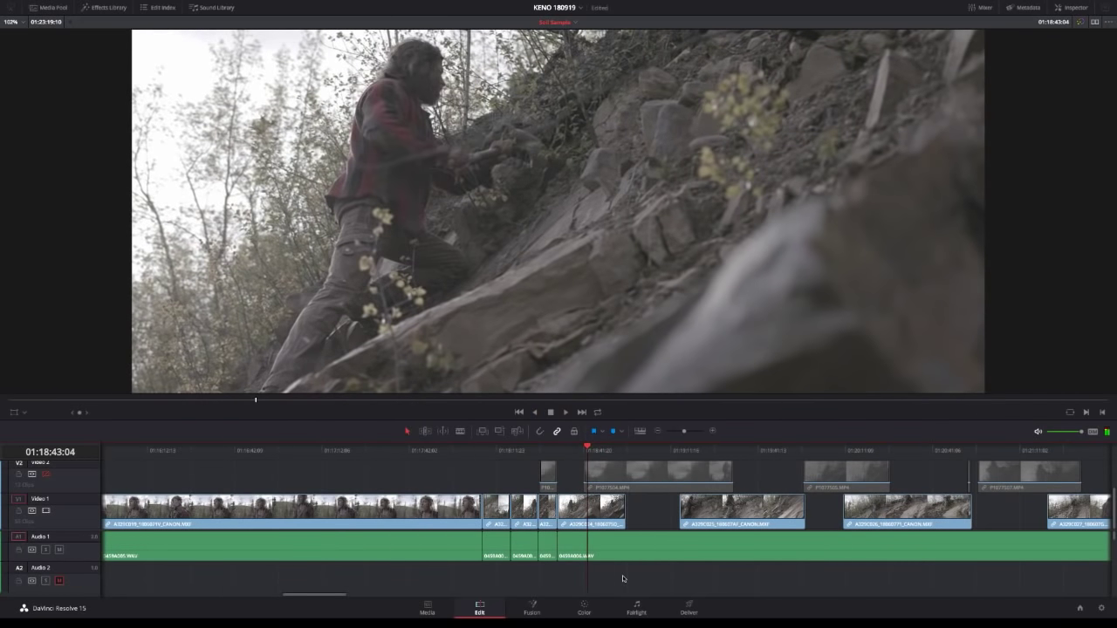
key("ctrl+b")
key("l")
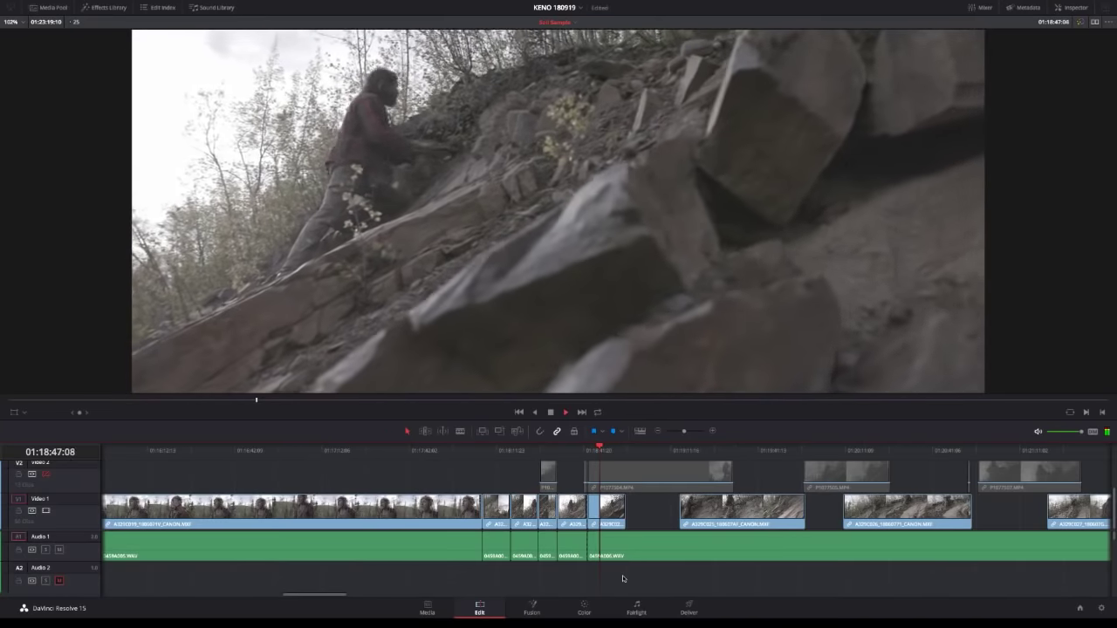
key("ctrl+shift+[")
key("space")
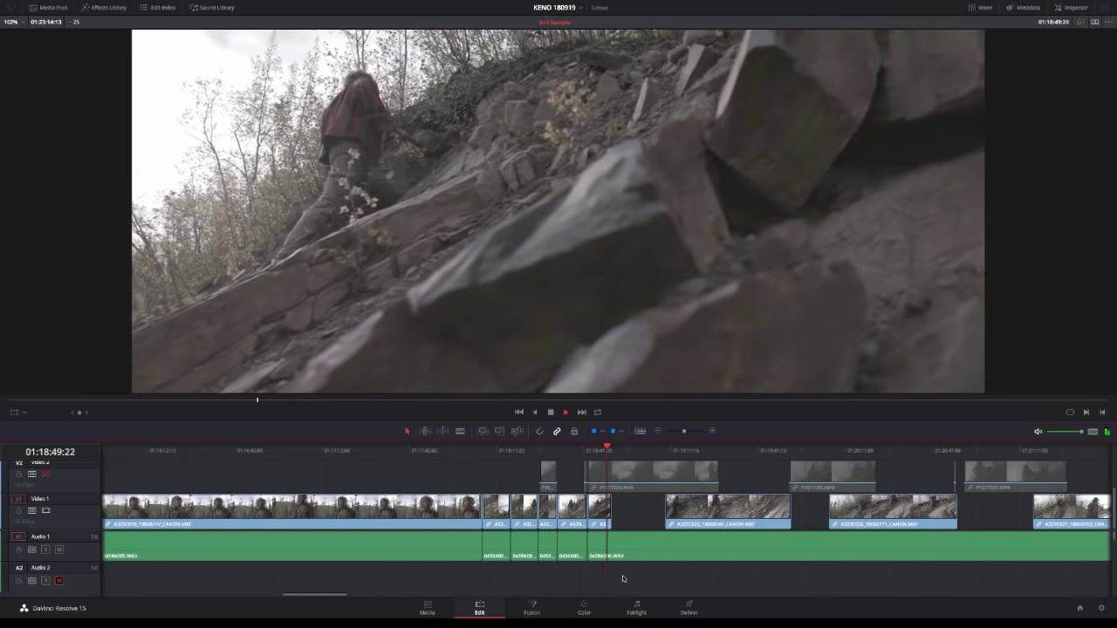
Split the side-view digging clip near its end and remove the audio up to the next video clip's start.
key("space")
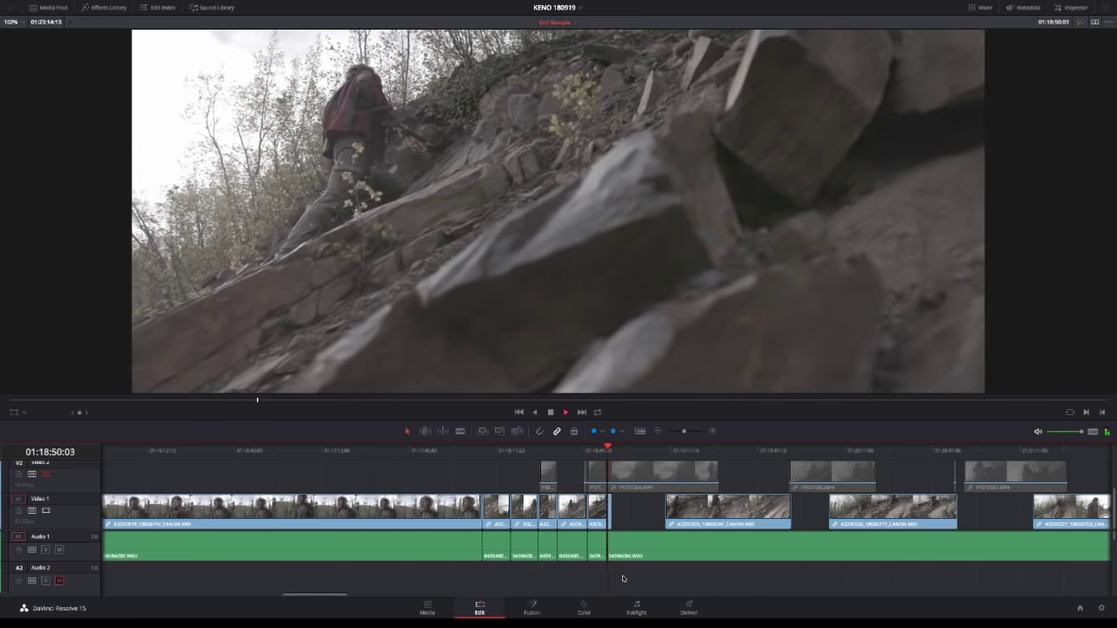
key("l")
key("l")
key("l")
key("l")
key("l")
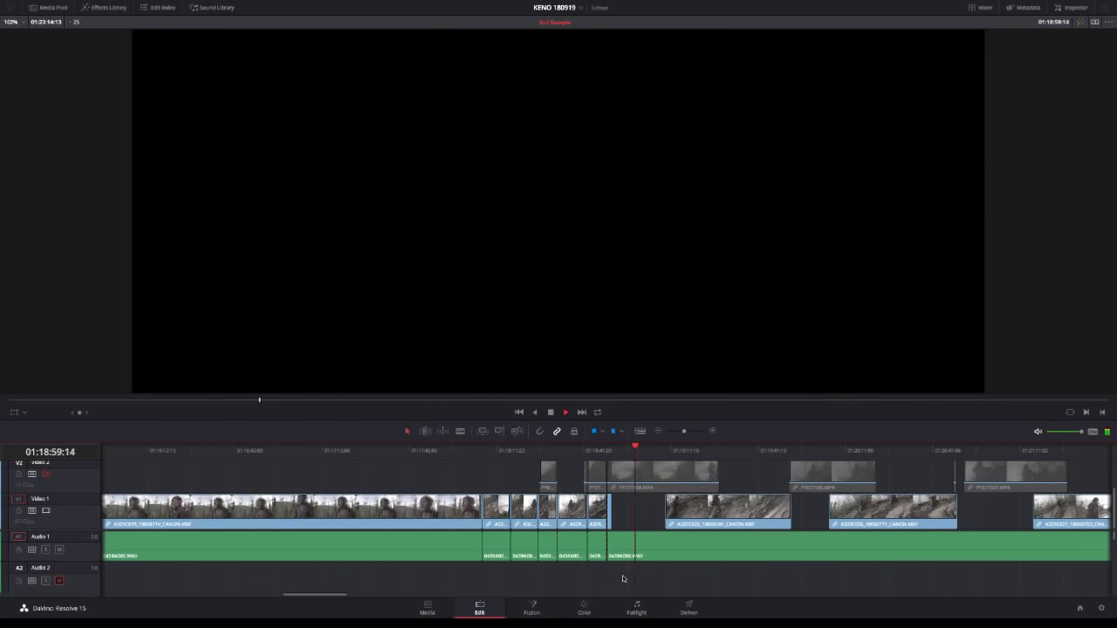
key("space")
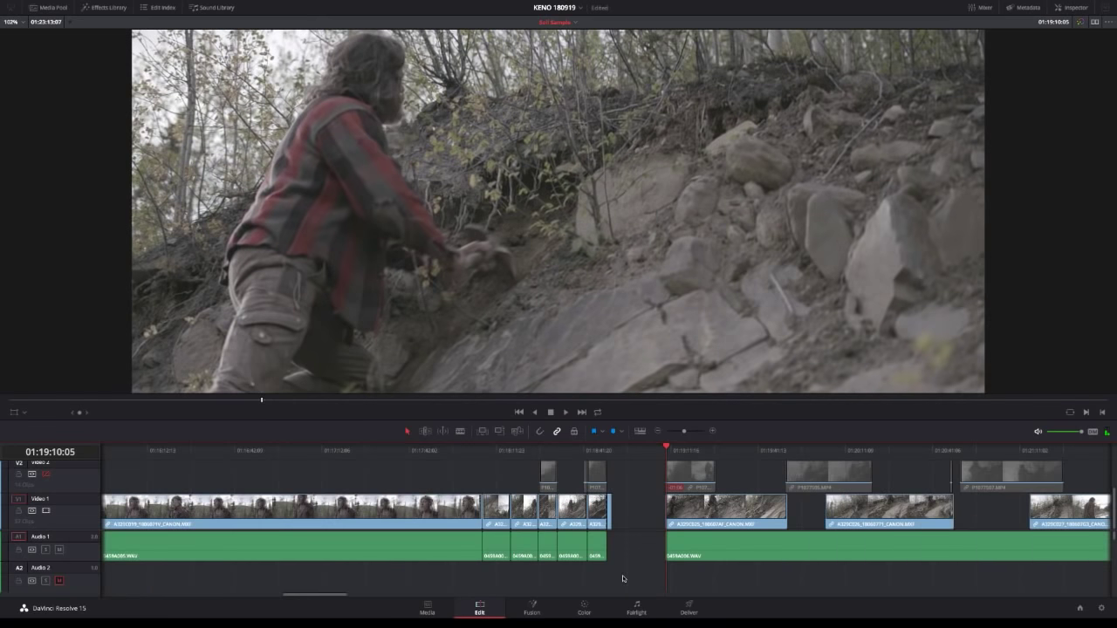
Delete the leftover sliver of the side-view clip and close the gap to the next digging clip.
left_click_drag(630, 505, 609, 524)
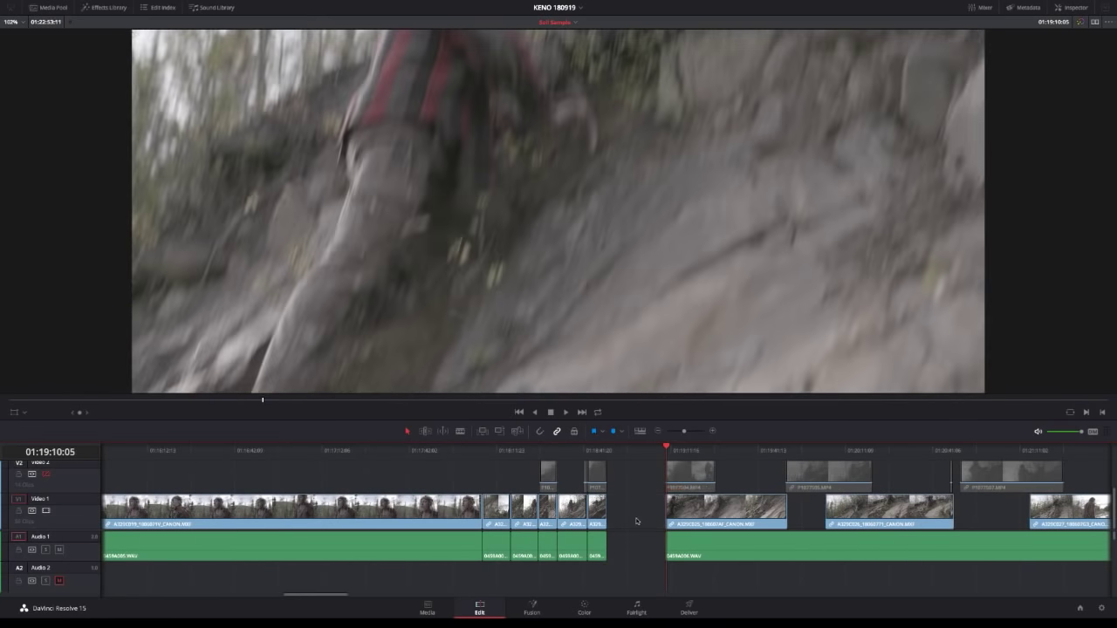
key("Delete")
key("space")
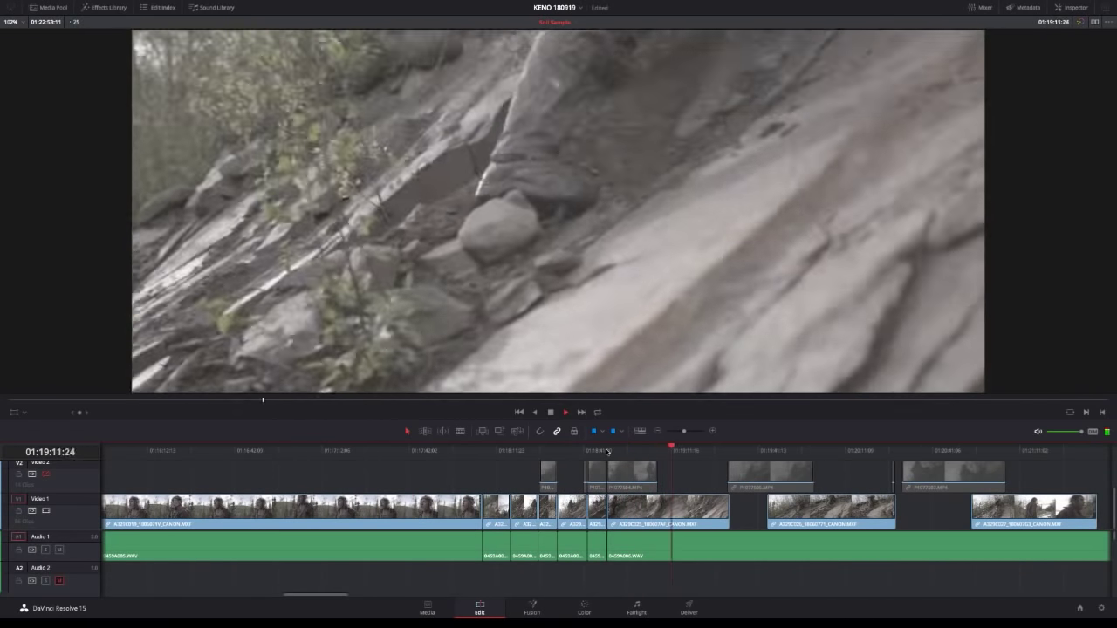
Split the next digging clip before the camera swings away, and ripple-trim the swing from the second part's start.
key("j")
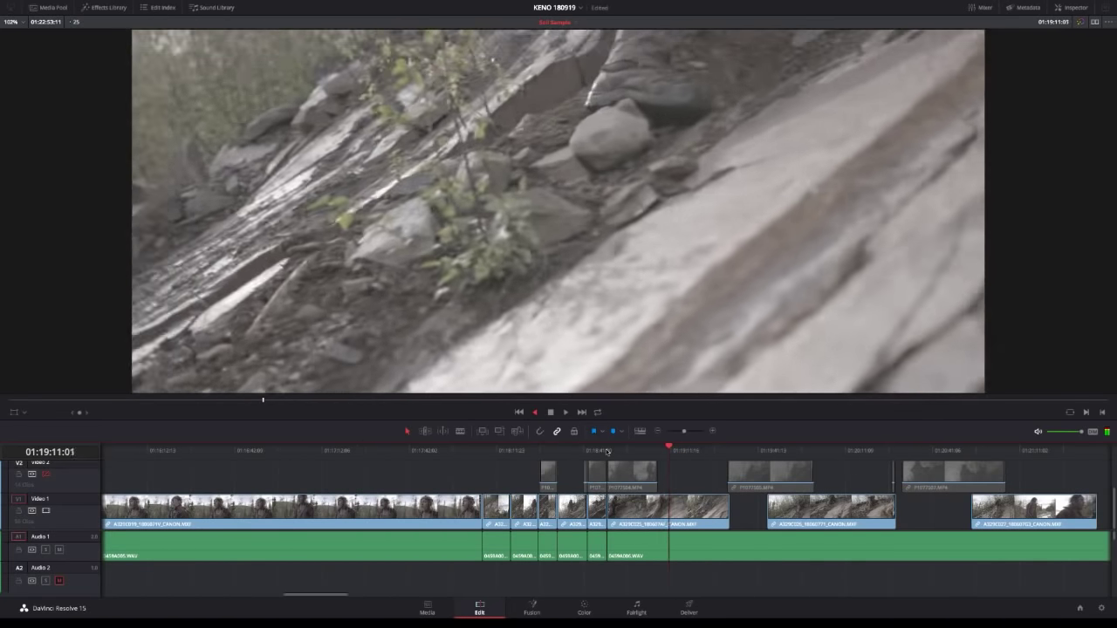
key("k")
key("ctrl+b")
key("l")
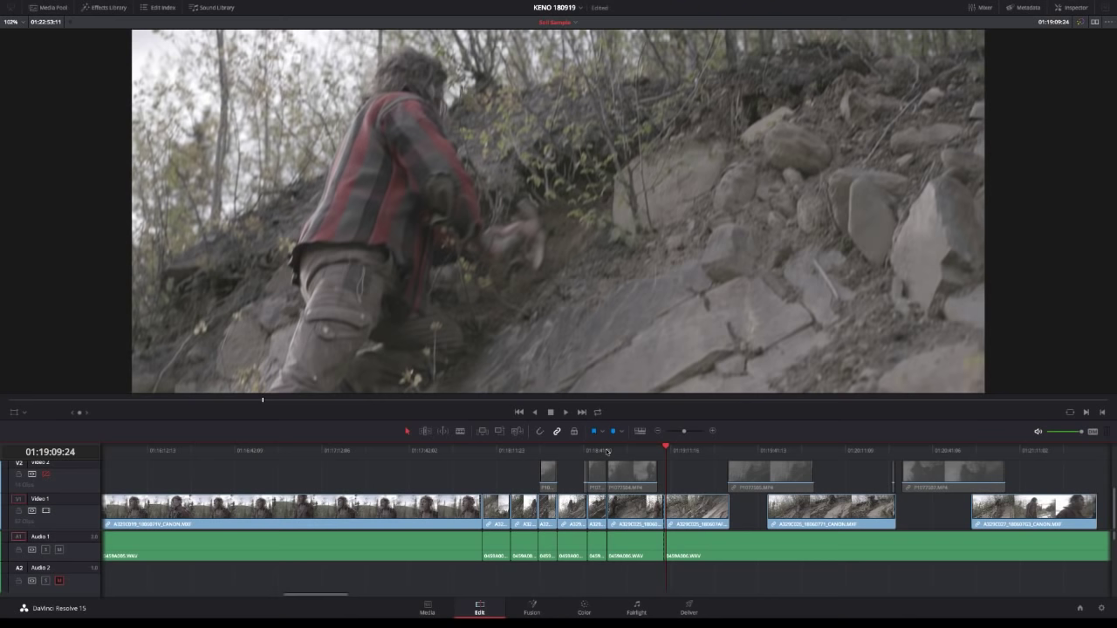
key("space")
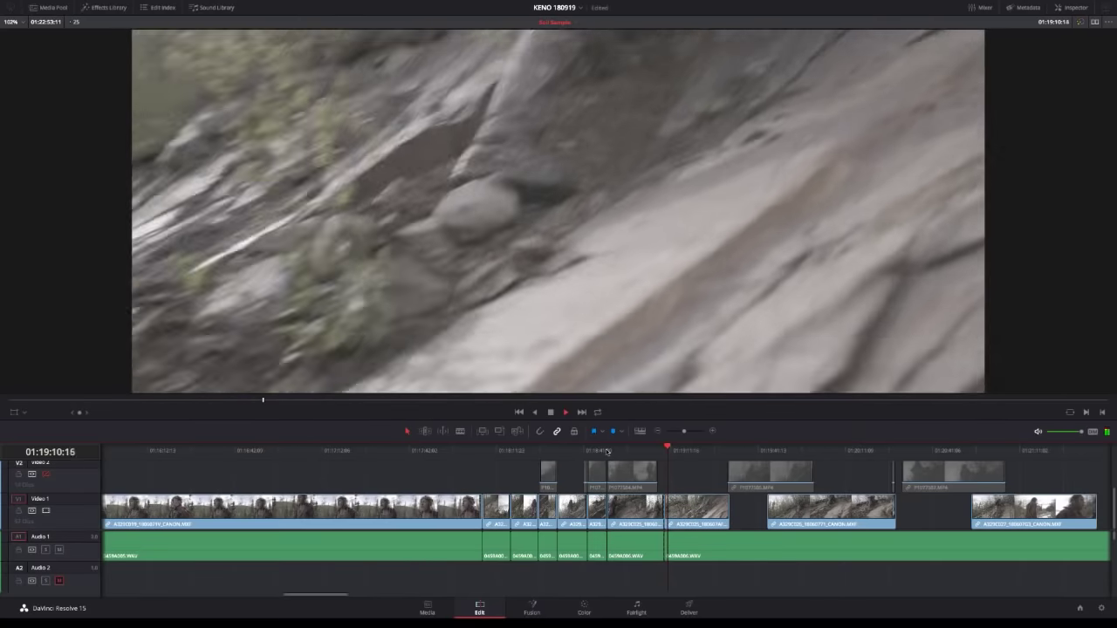
key("ctrl+shift+[")
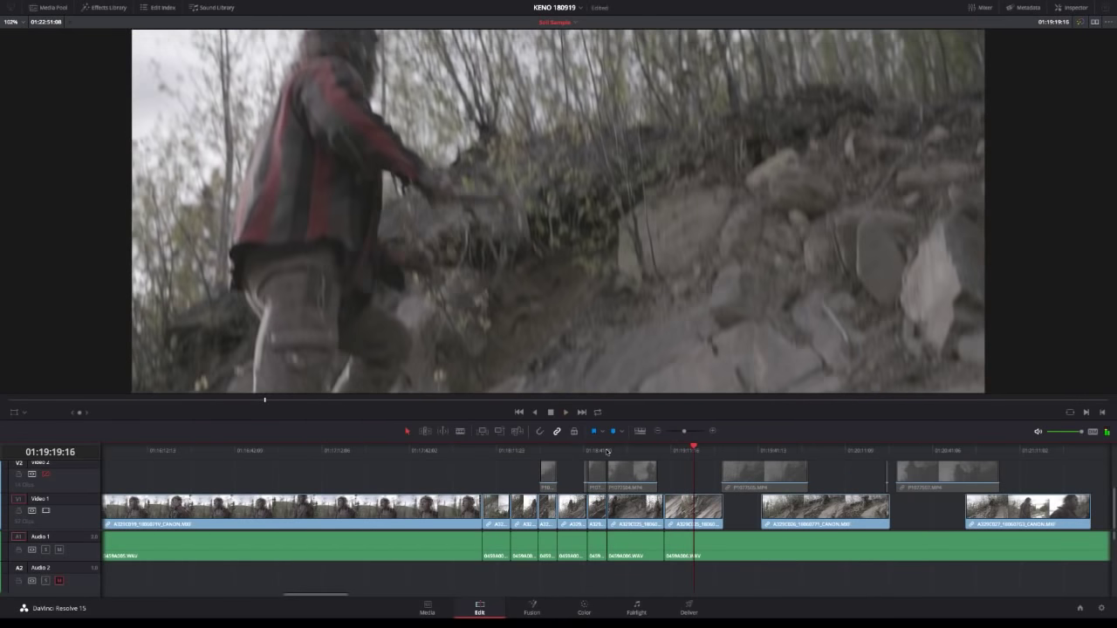
Split the remaining digging footage at the next camera swing, ripple-trim the last part's start and play to its end.
key("j")
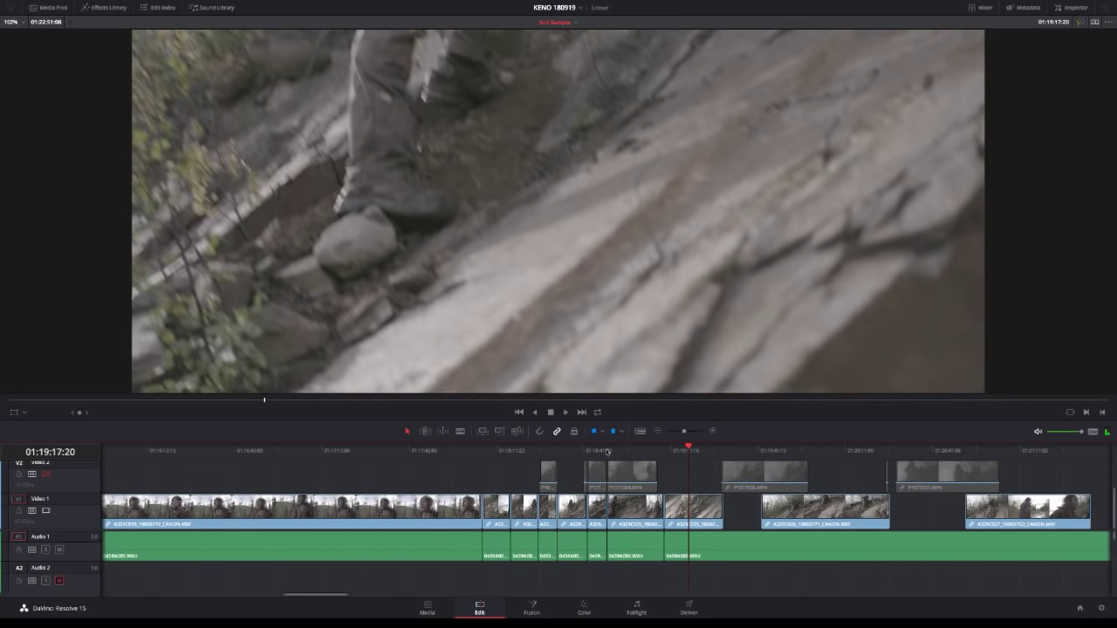
key("ctrl+b")
key("l")
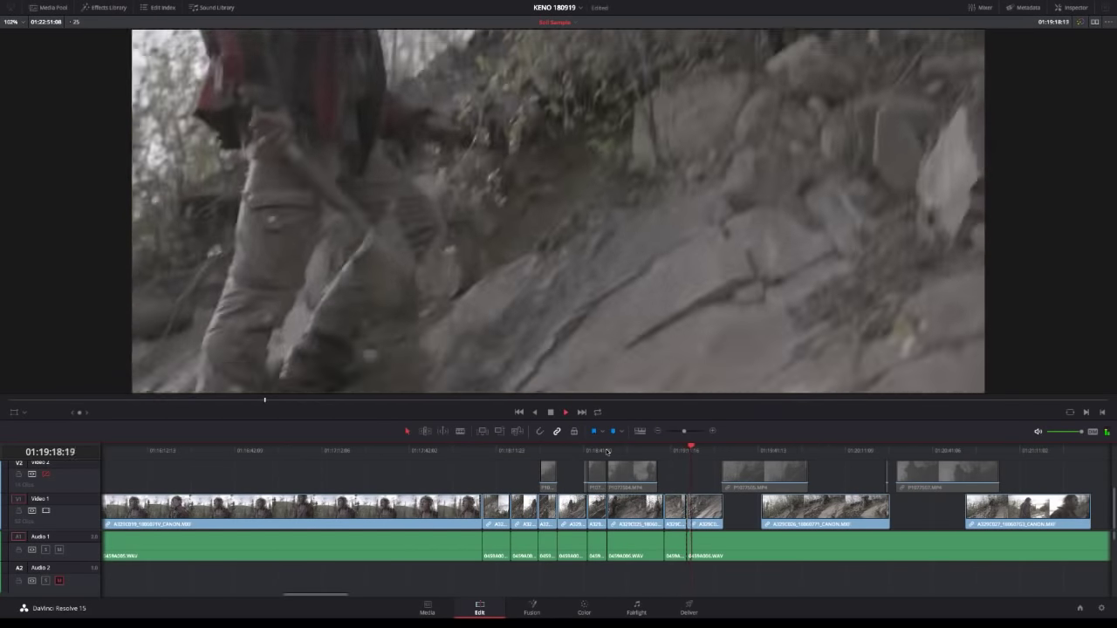
key("shift+[")
key("l")
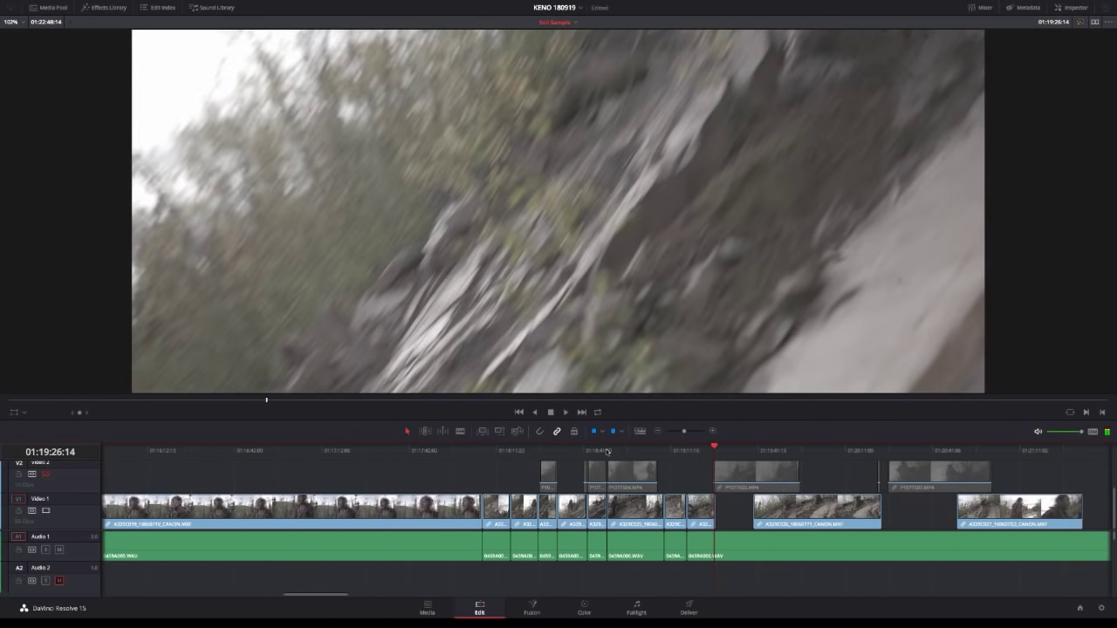
key("j")
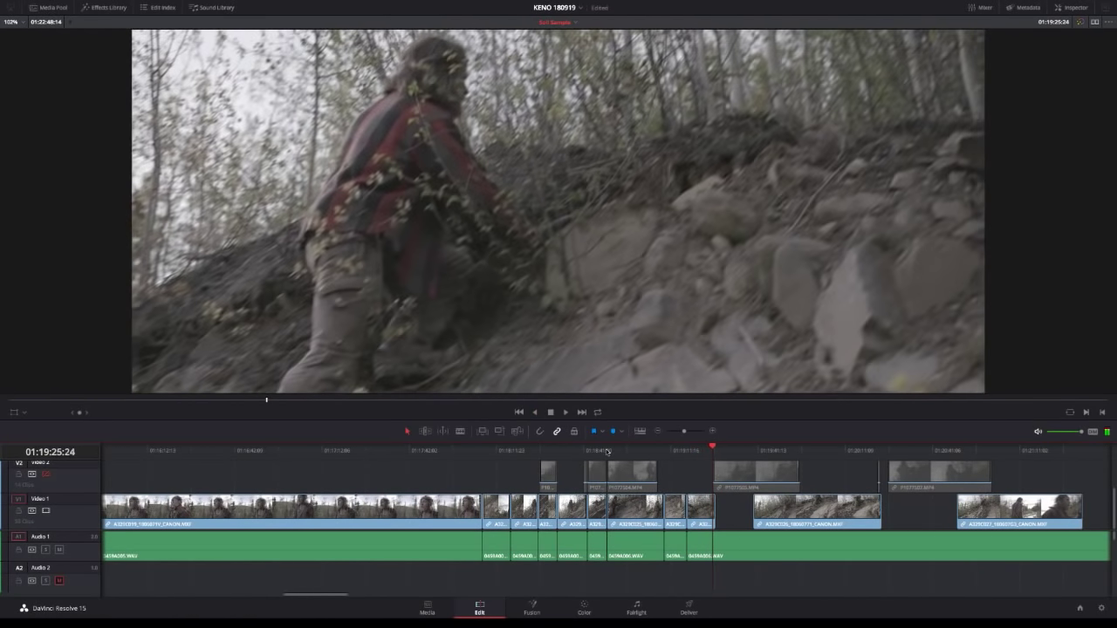
Split the digging clip near its end, and remove the leftover footage and audio up to the next digging clip, closing the gap.
key("l")
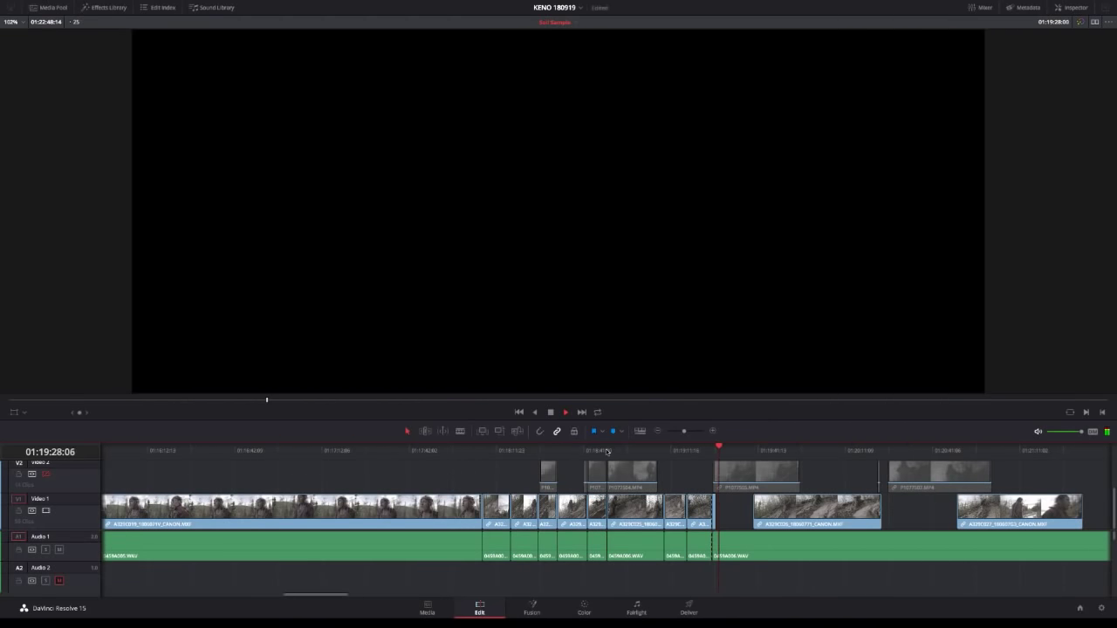
key("l")
key("l")
key("j")
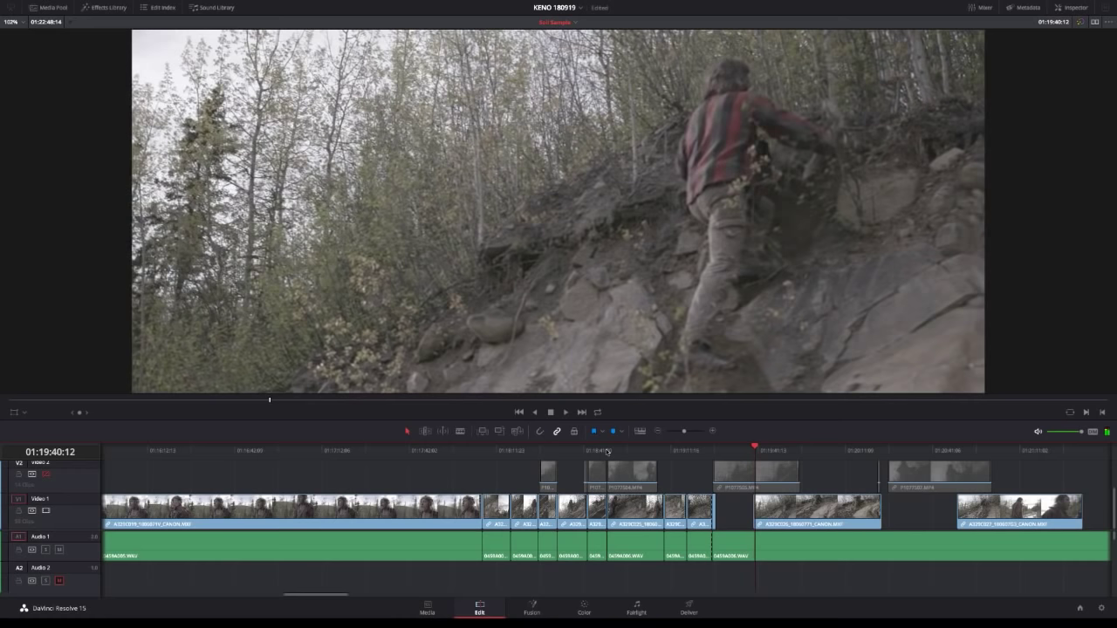
key("ctrl+shift+[")
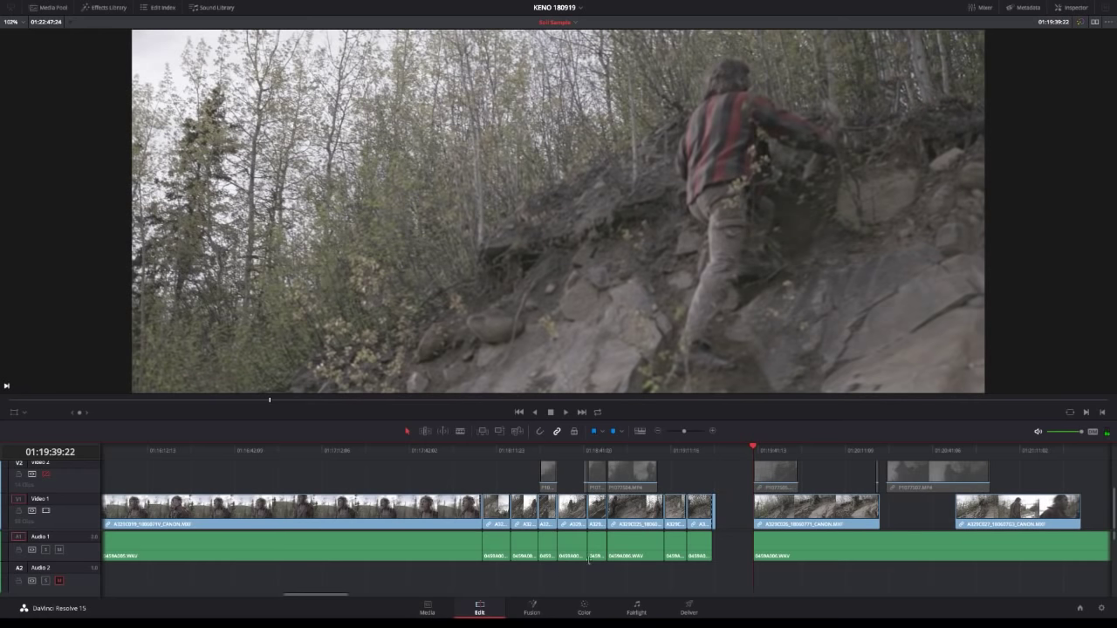
left_click(735, 516)
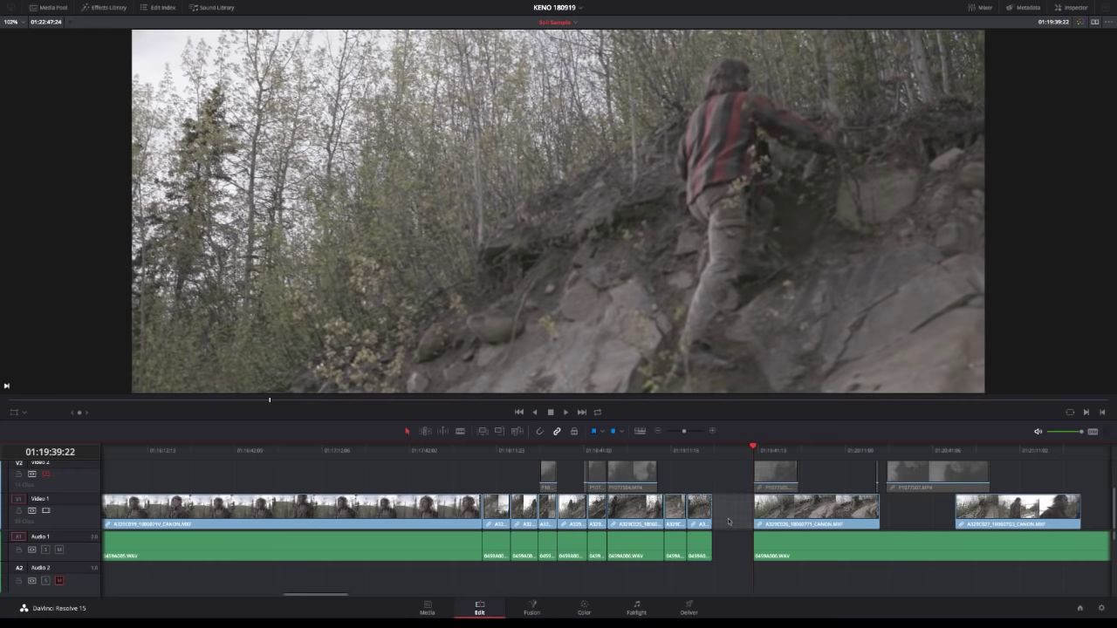
key("Delete")
Play from the new cut and ripple-trim the unwanted opening from the start of the following digging clip.
left_click(713, 451)
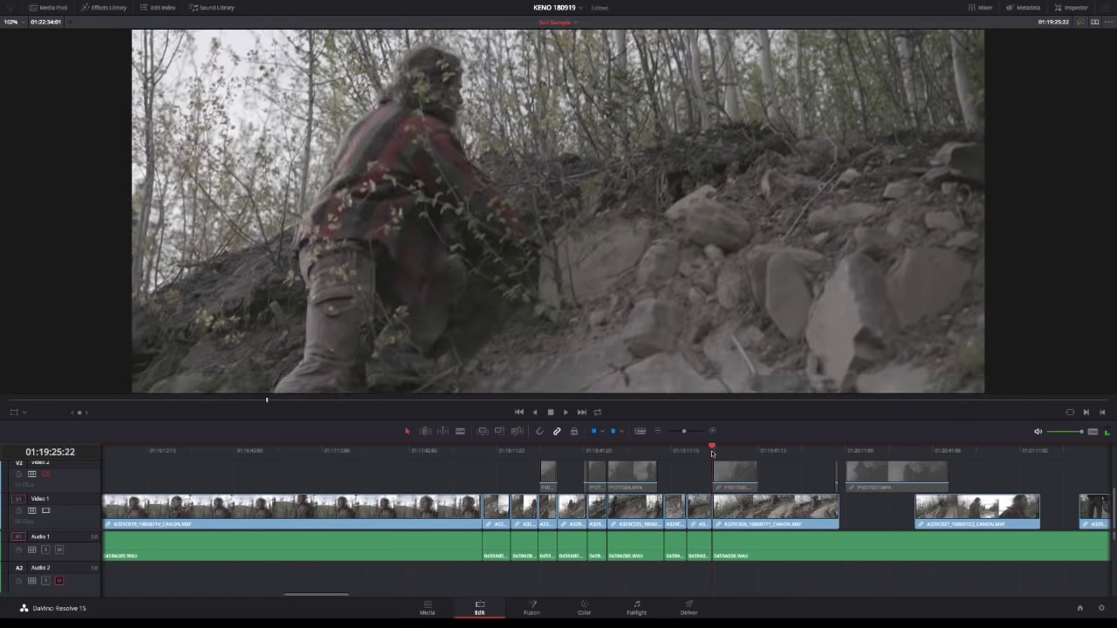
key("space")
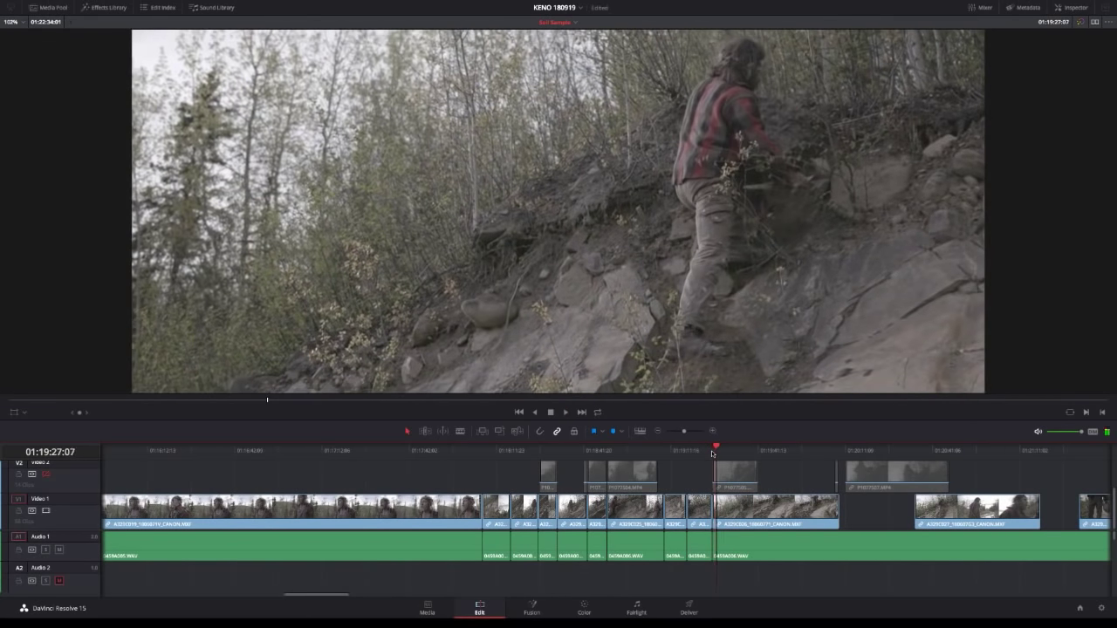
key("space")
key("ctrl+shift+[")
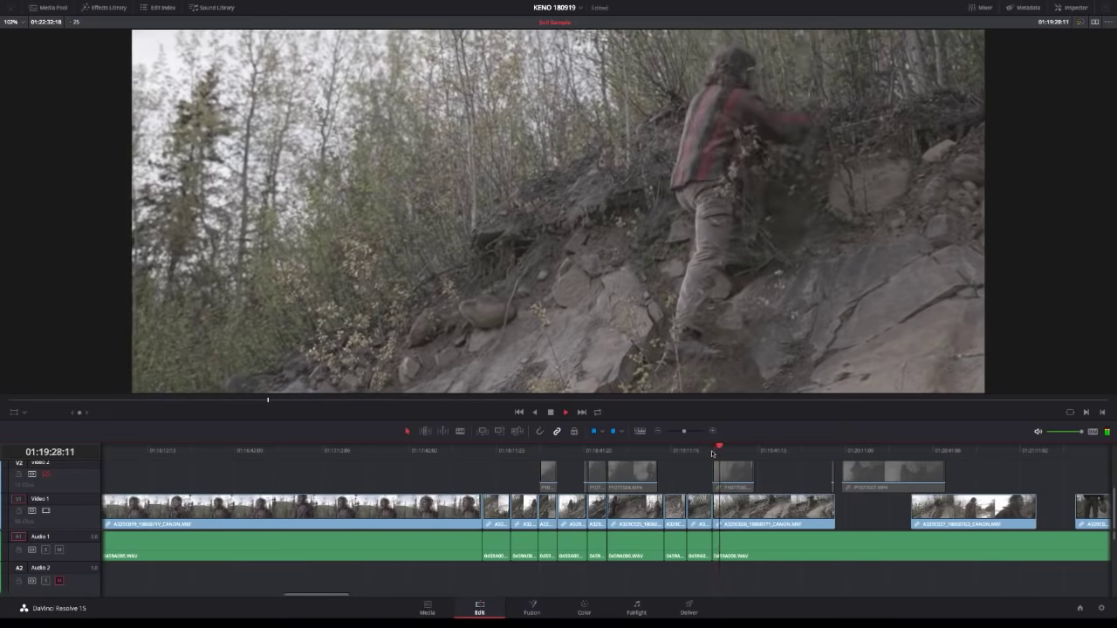
Split this digging clip as the camera swings down, and ripple-trim the swing from the second part's start.
key("l")
key("l")
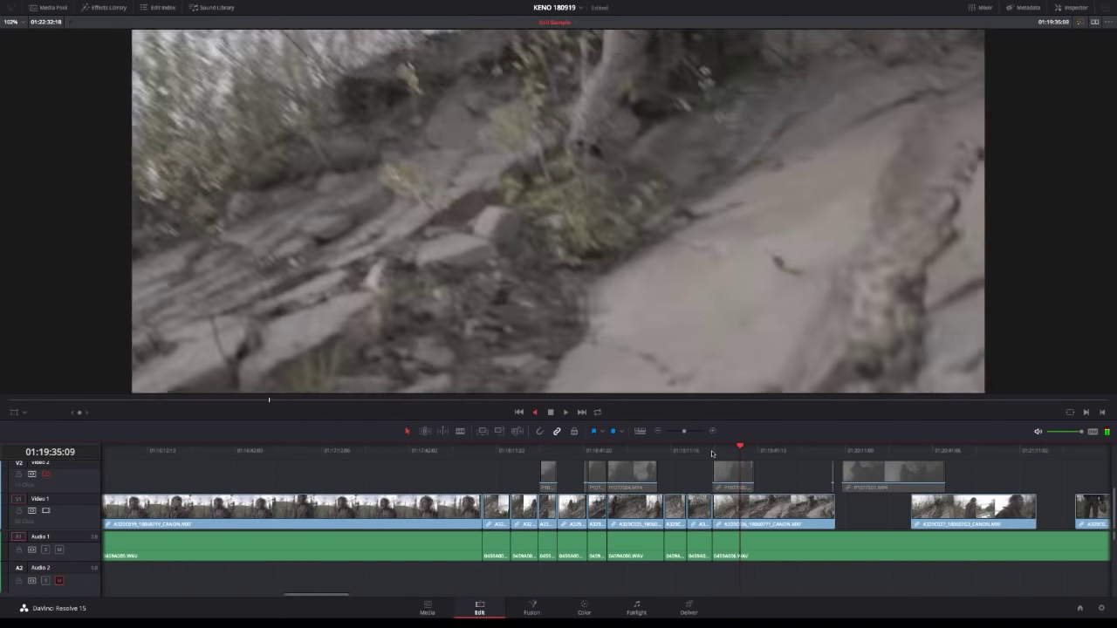
key("ctrl+b")
key("space")
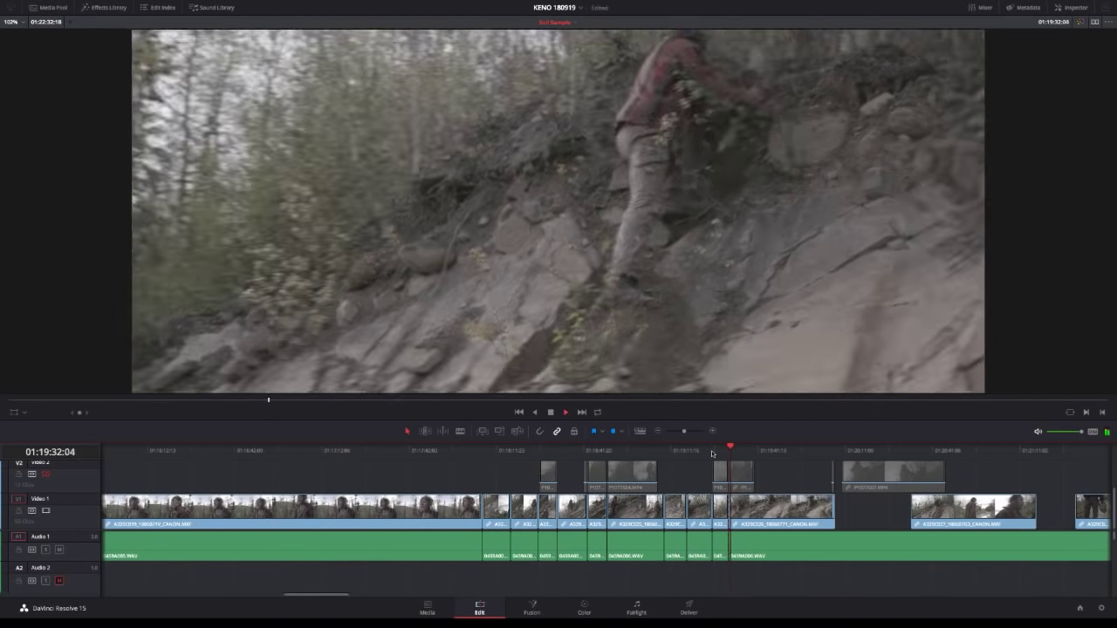
key("space")
key("shift+v")
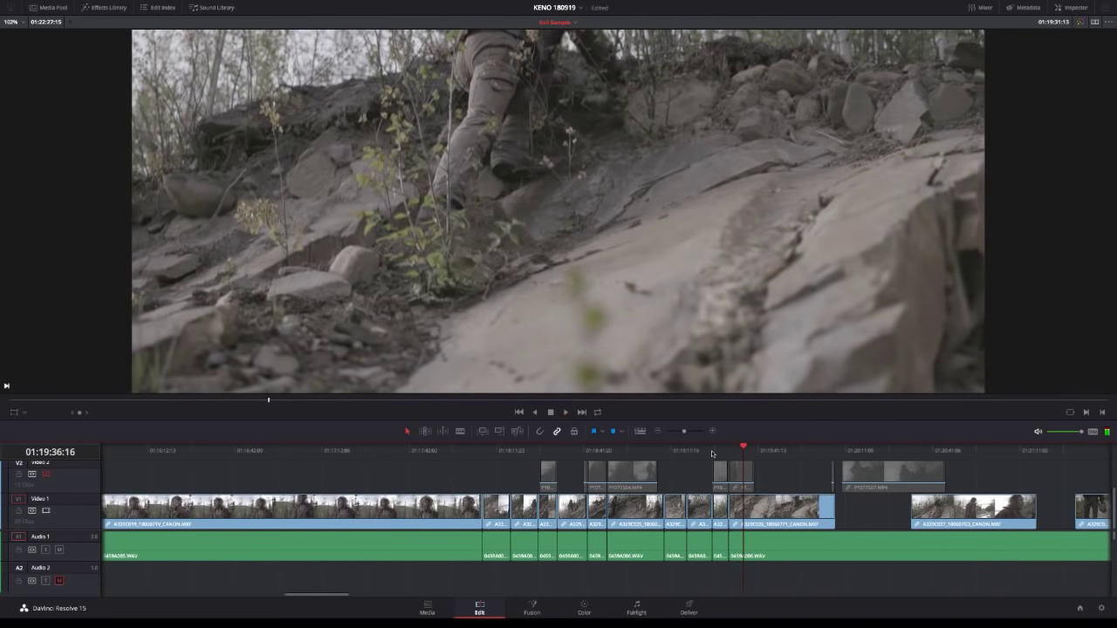
key("ctrl+shift+bracketleft")
Split the remaining digging footage at two further camera swings, and ripple-trim the unwanted movement from the last part's start.
key("space")
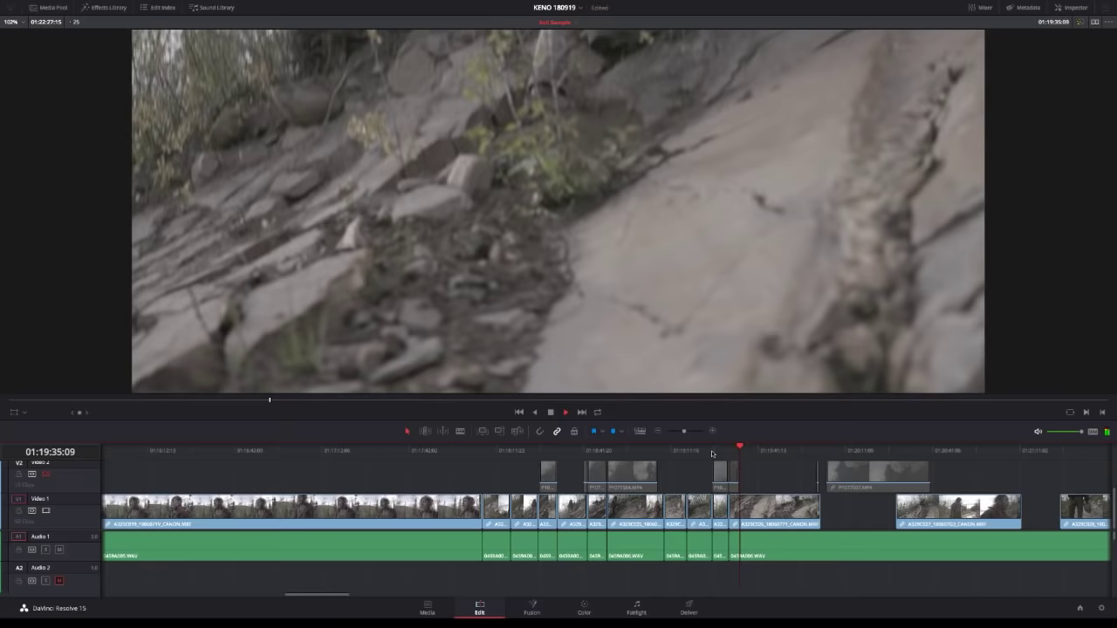
key("space")
key("ctrl+b")
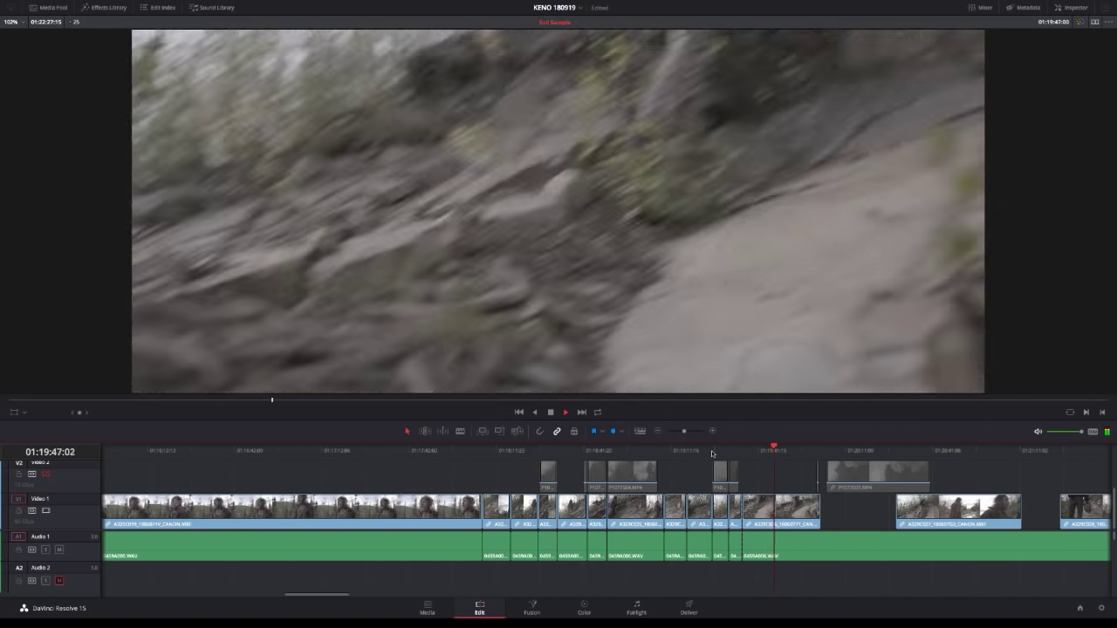
key("space")
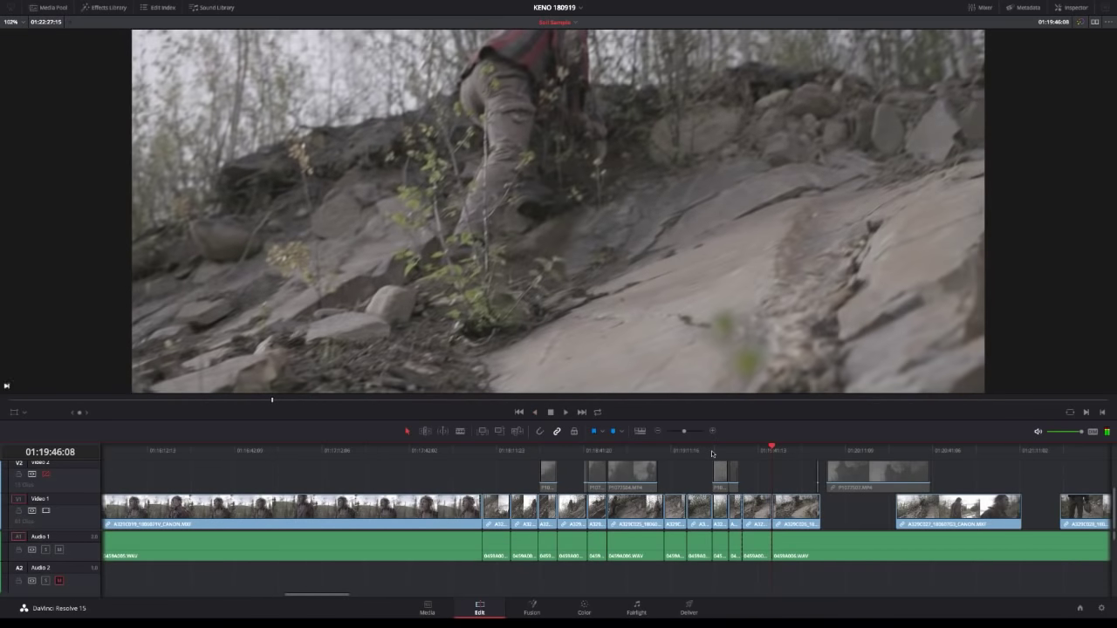
key("BackSpace")
Split the last digging part near its end, and remove all leftover footage, audio and empty space up to the next Video 1 clip.
key("space")
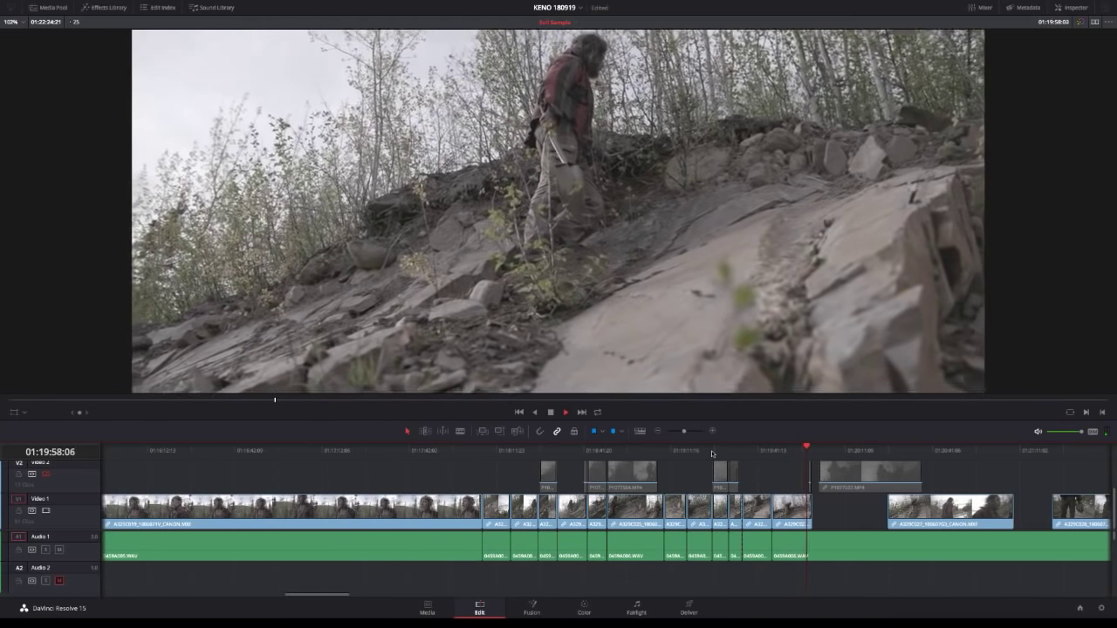
key("j")
key("l")
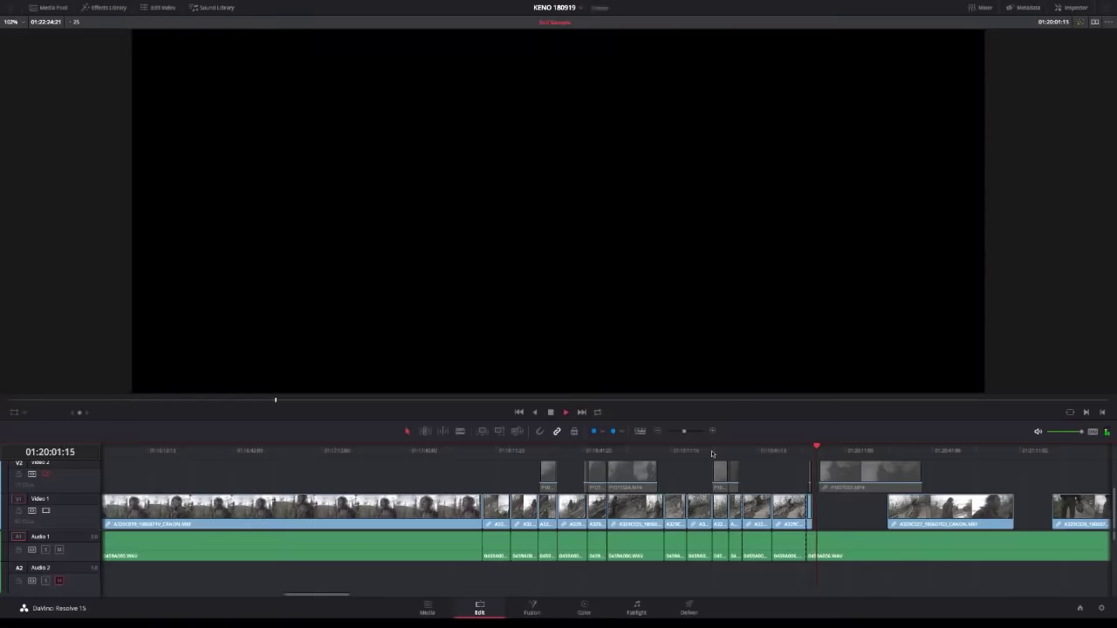
key("l")
key("l")
key("l")
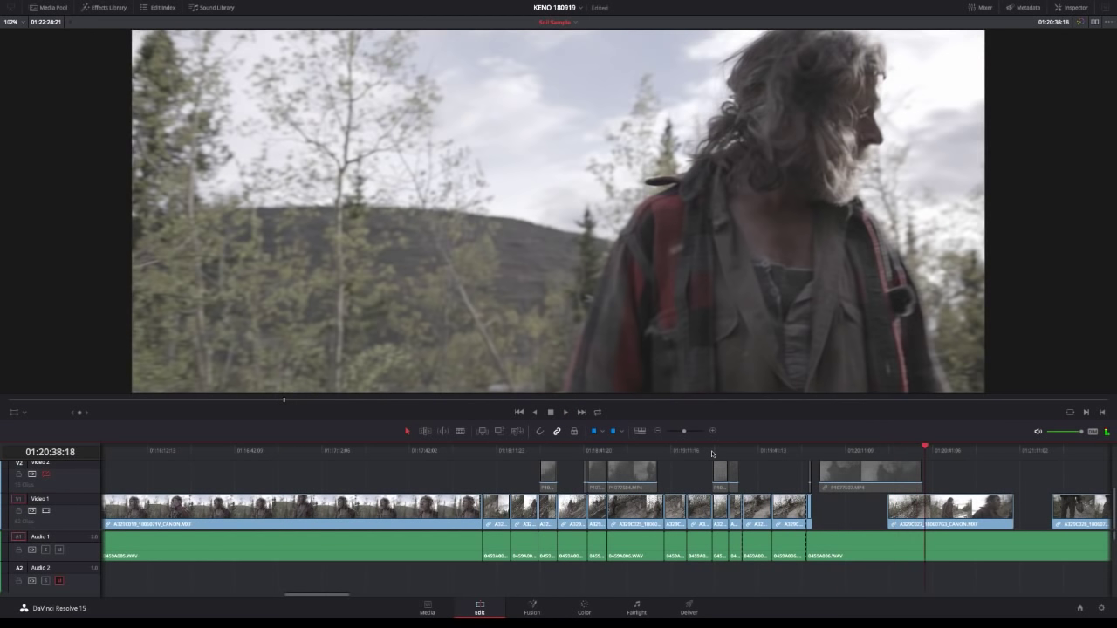
key("j")
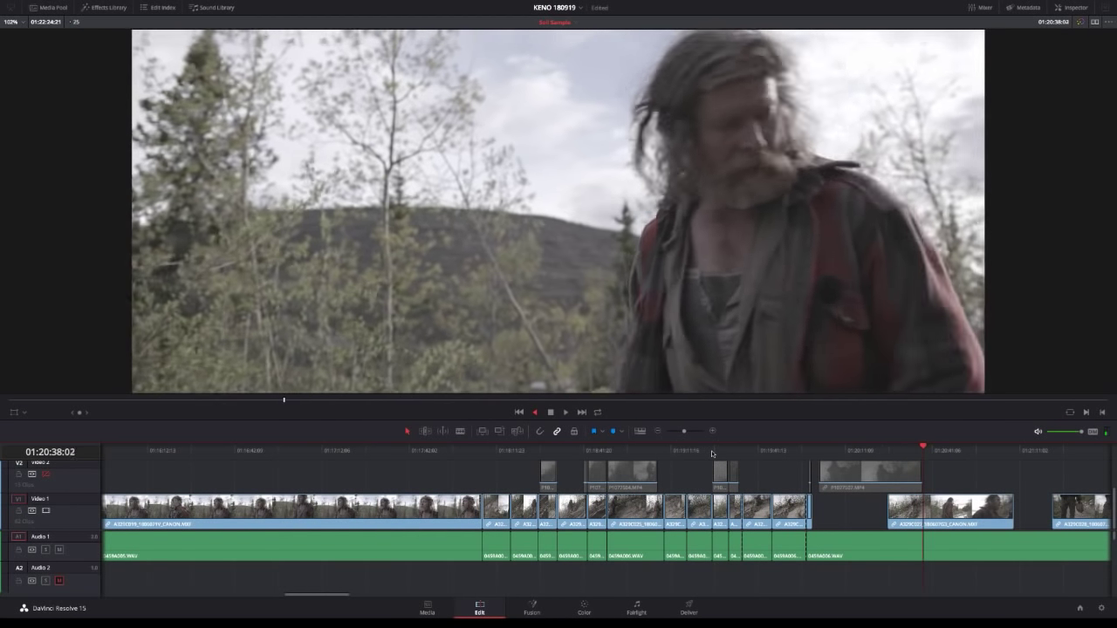
key("j")
key("j")
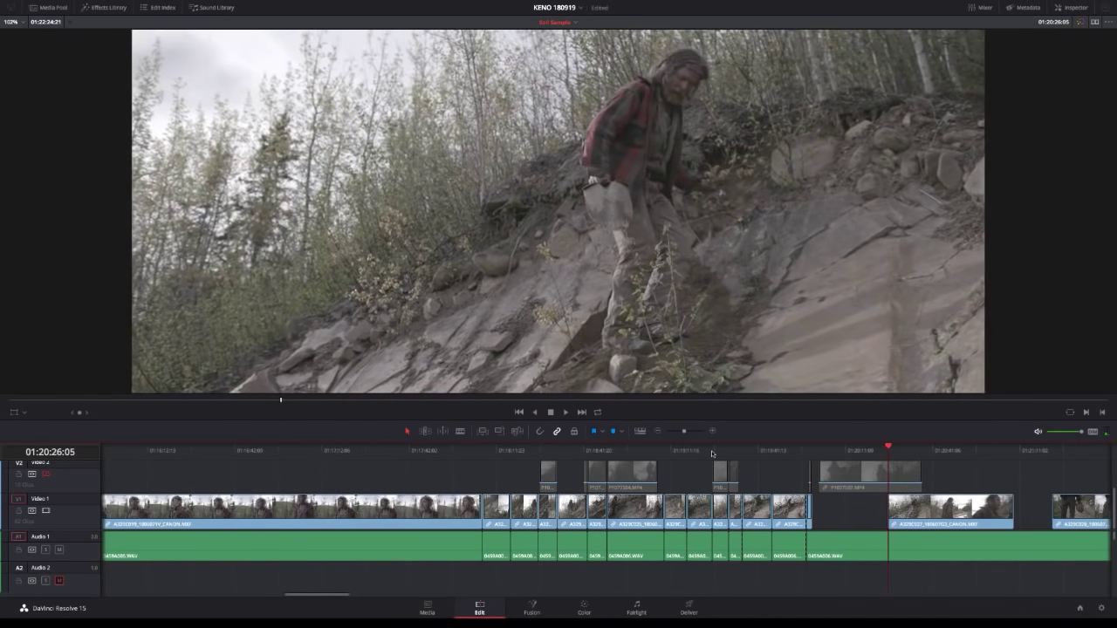
left_click_drag(847, 518, 815, 477)
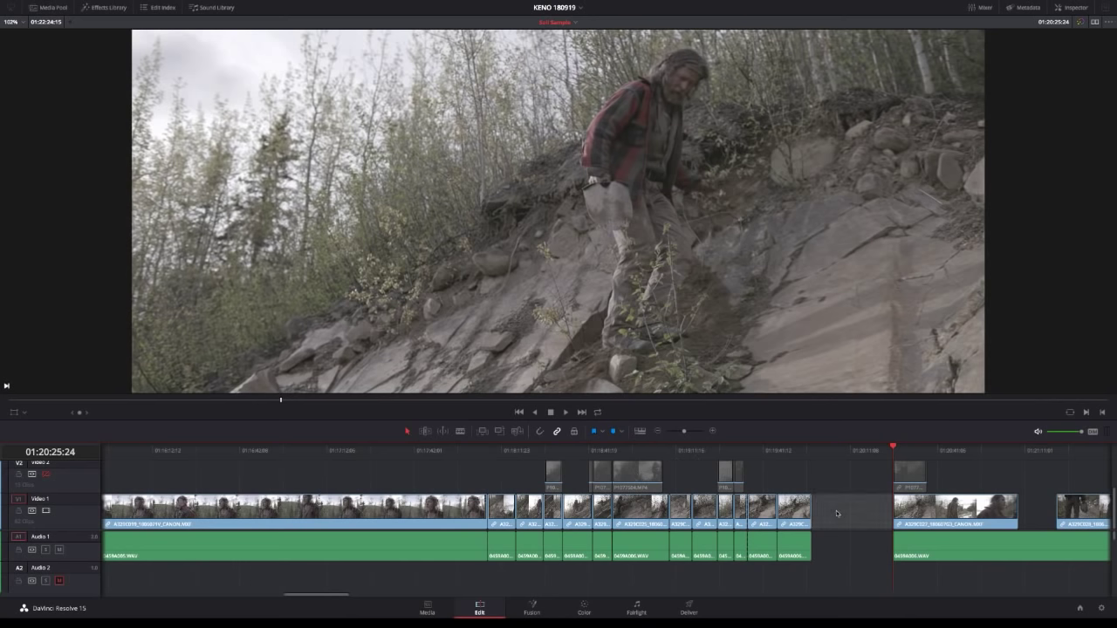
key("Delete")
Split the following clip after the man looks up, and remove the leftover footage, audio and gap before the shovel close-up clip.
left_click(811, 451)
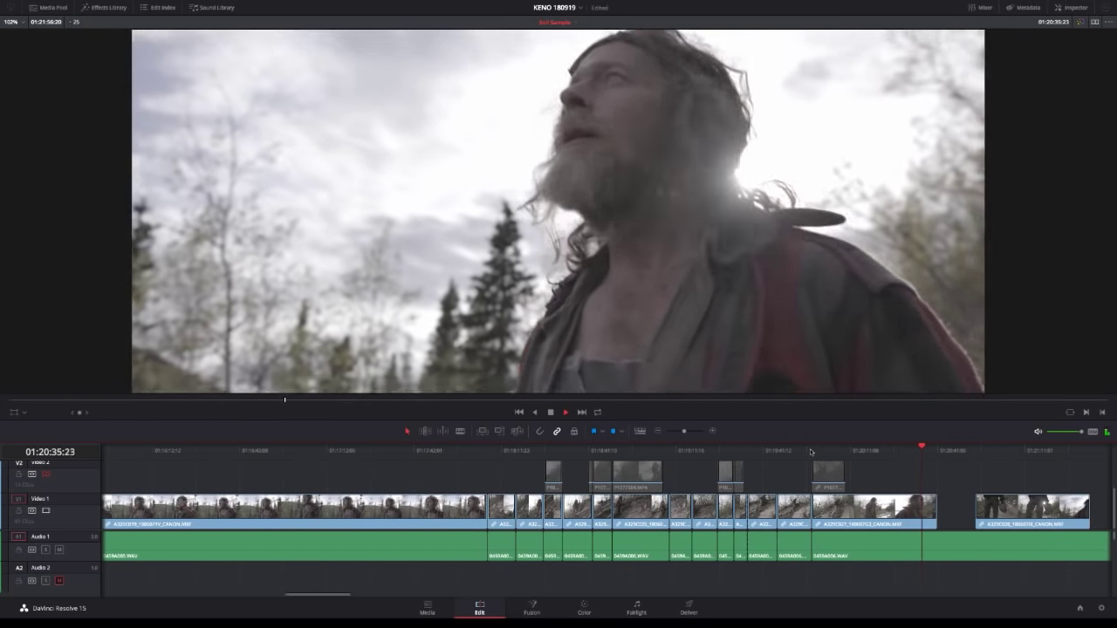
key("ctrl+b")
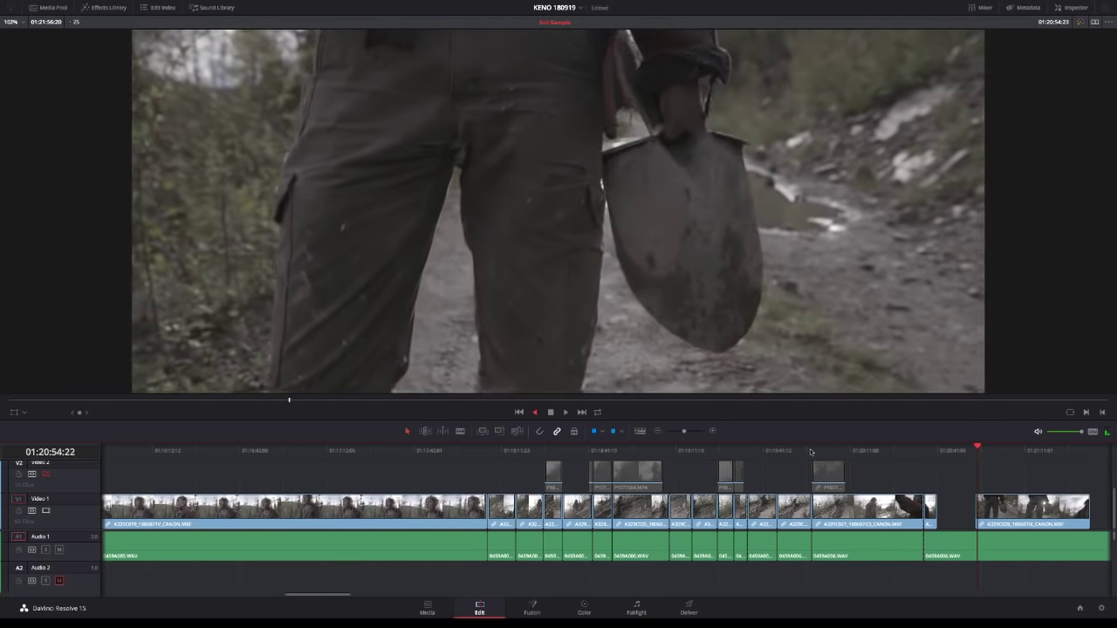
key("Delete")
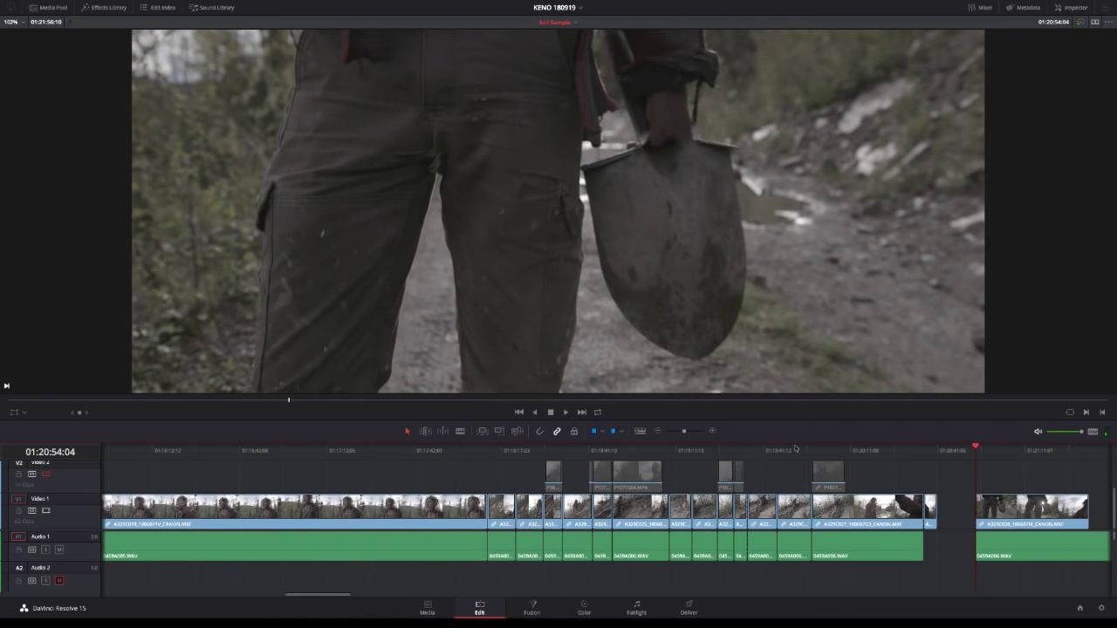
left_click(938, 516)
key("Delete")
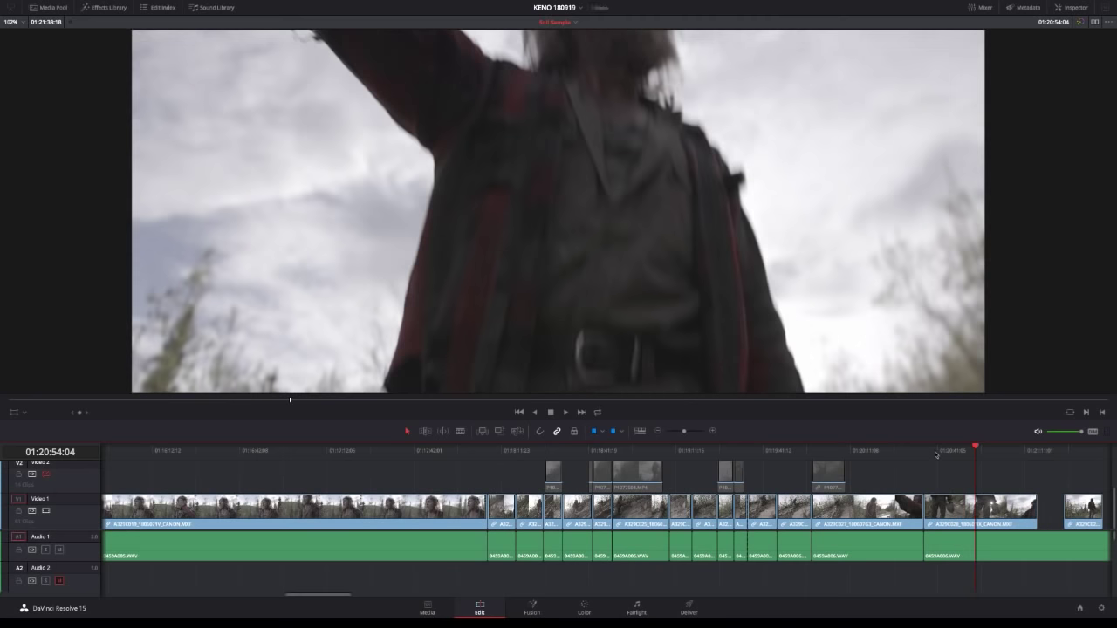
Play the shovel clip, cut it just before its end, and remove everything up to the short backlit clip.
left_click(924, 453)
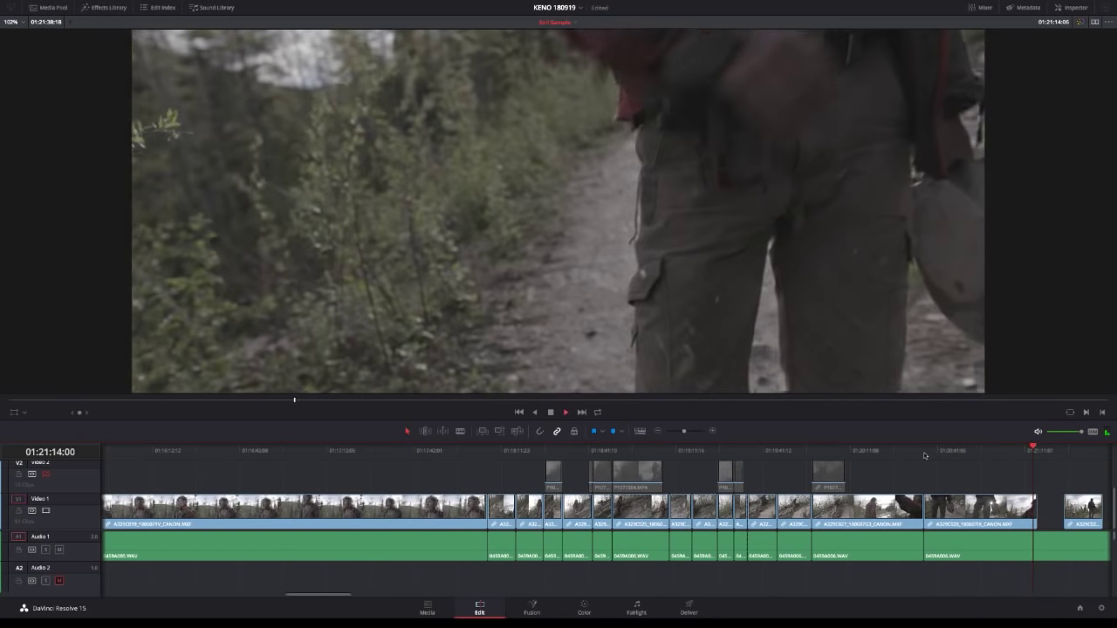
key("space")
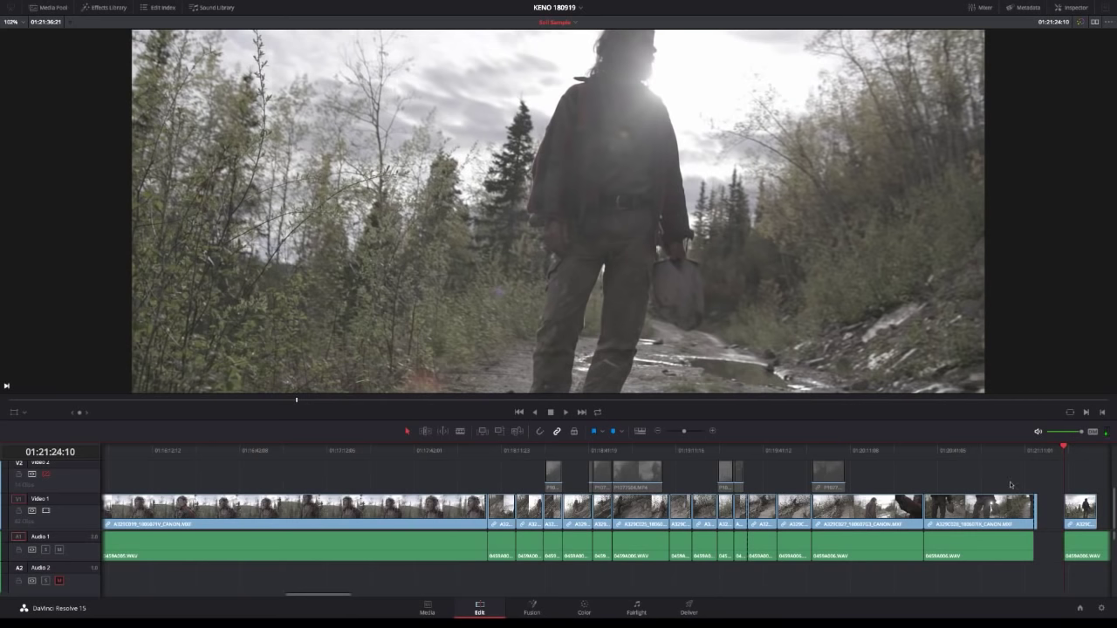
left_click(1041, 508)
key("Delete")
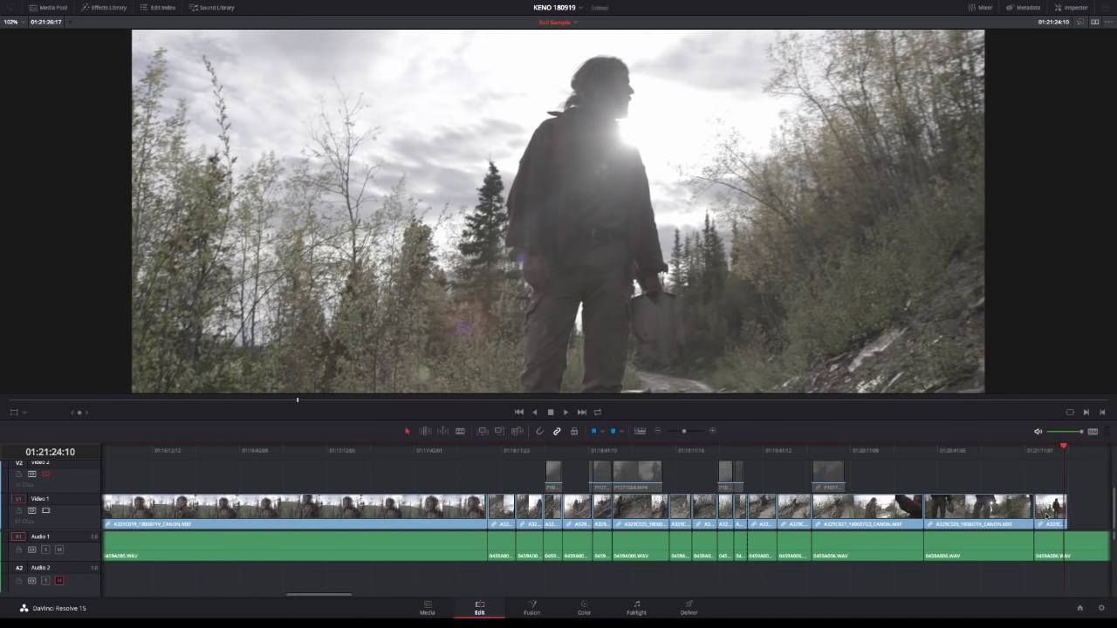
Split the short backlit clip before the camera drops, and remove the leftover footage, audio and gap before the long walking clip.
key("slash")
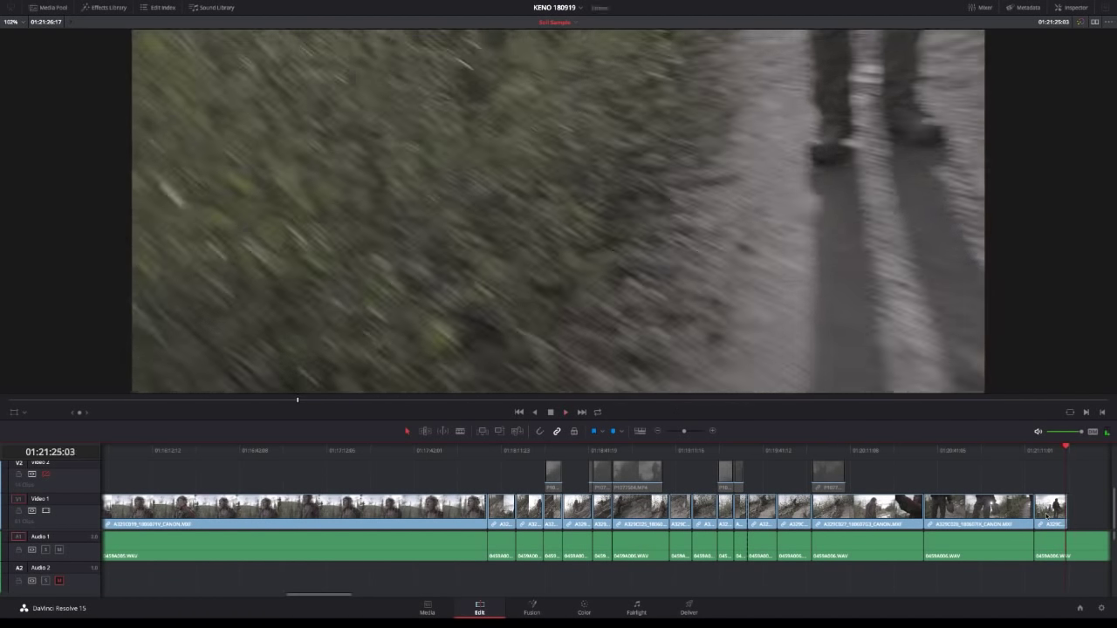
key("ctrl+b")
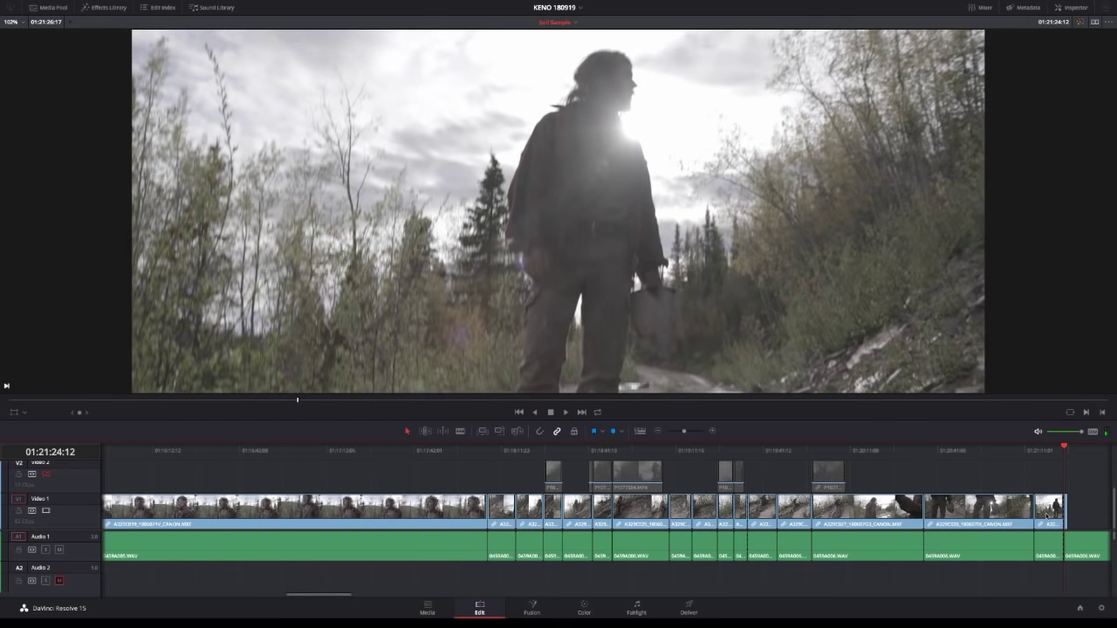
key("space")
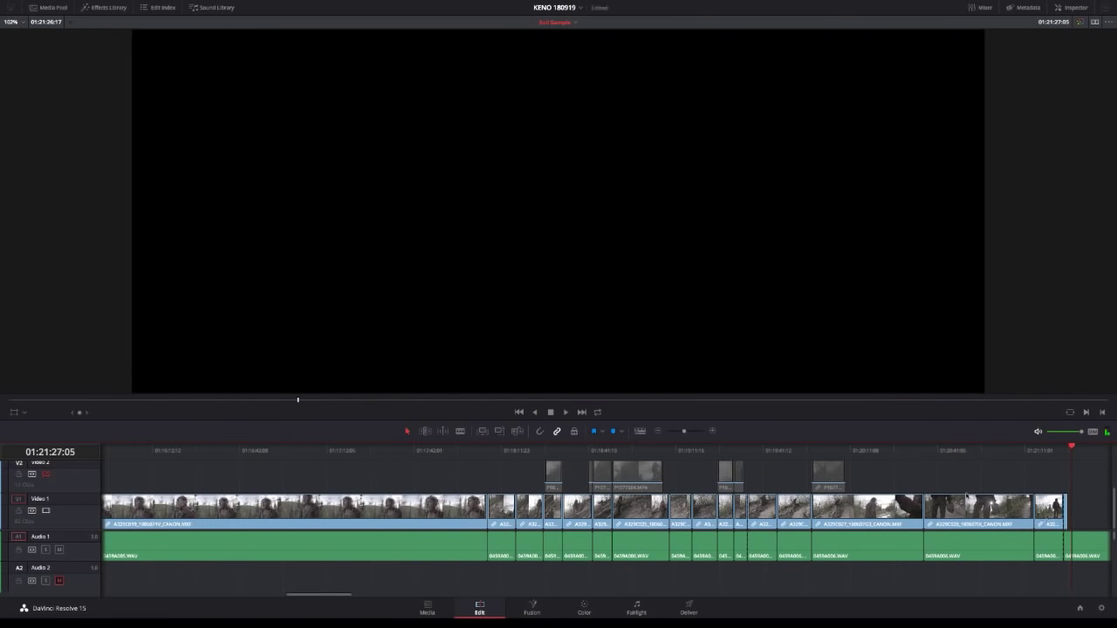
scroll(607, 510, "right", 6)
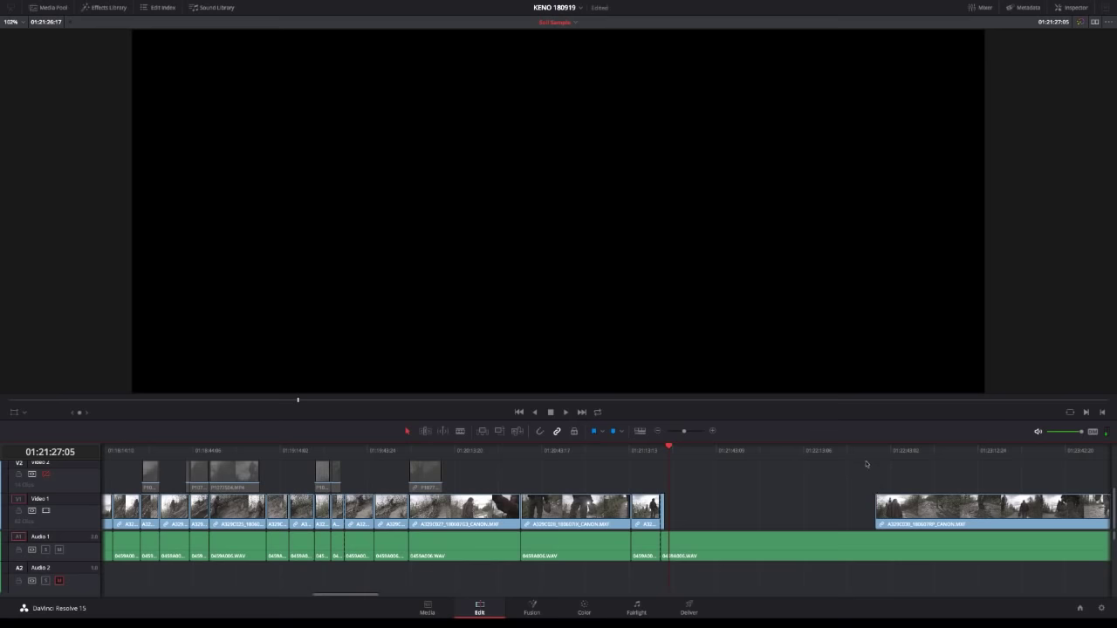
key("Down")
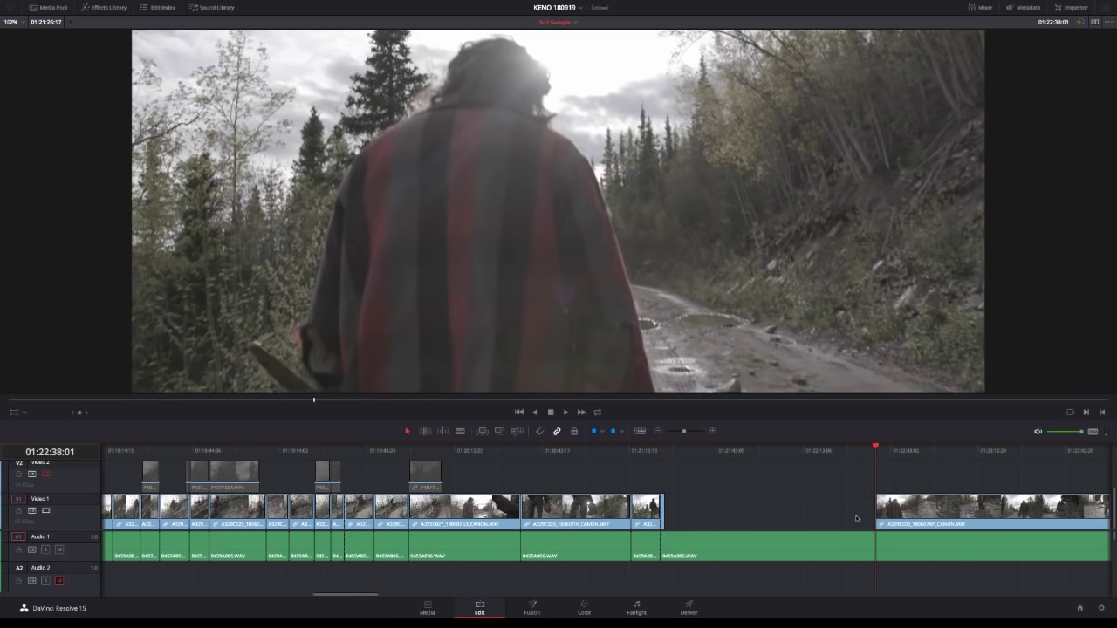
left_click_drag(789, 495, 864, 559)
key("BackSpace")
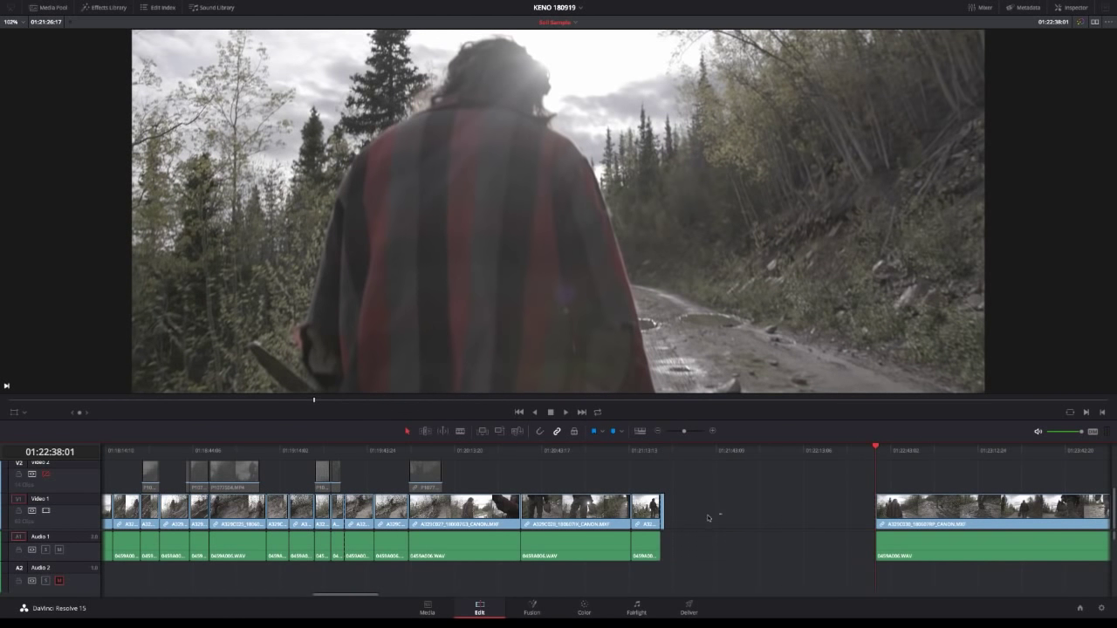
left_click(690, 515)
key("BackSpace")
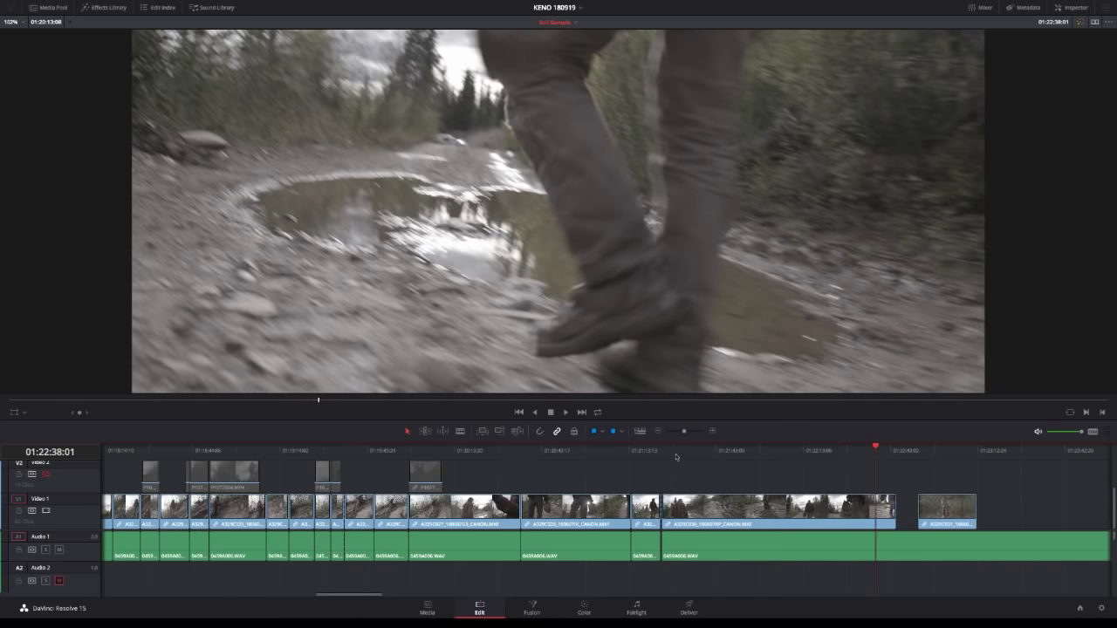
Review the long walking clip and split it together with its audio just before its end.
left_click(661, 451)
key("space")
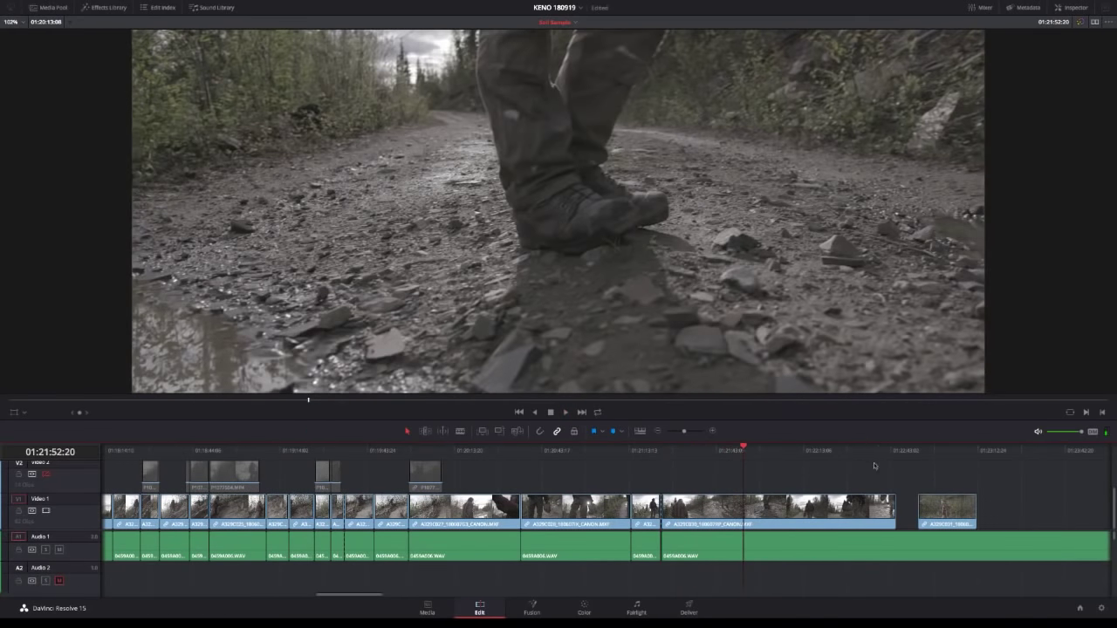
left_click(874, 452)
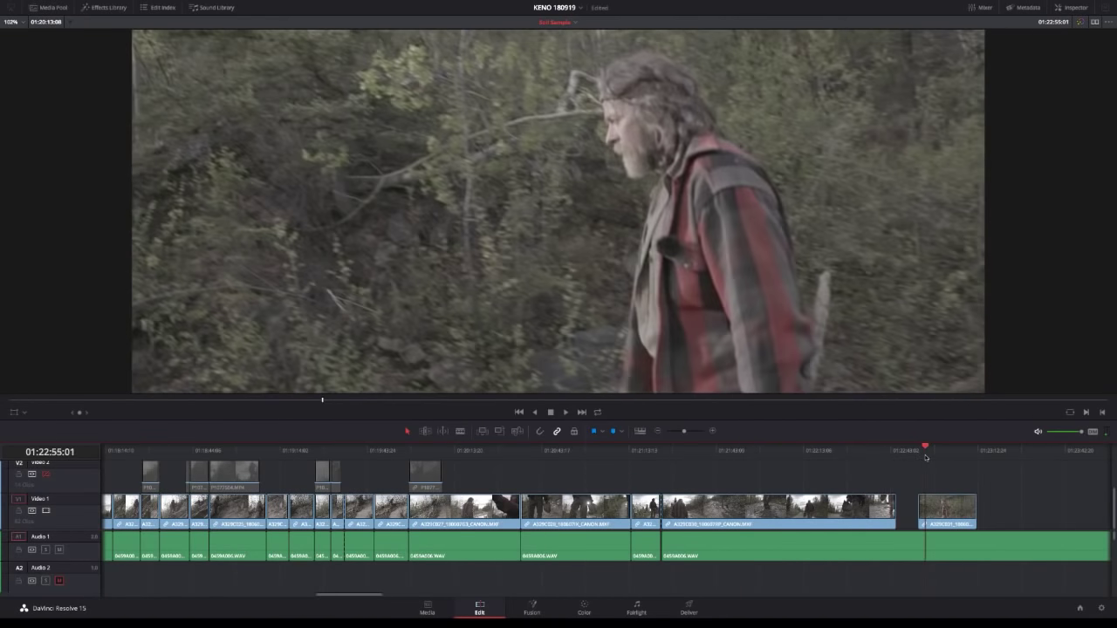
left_click_drag(925, 457, 894, 467)
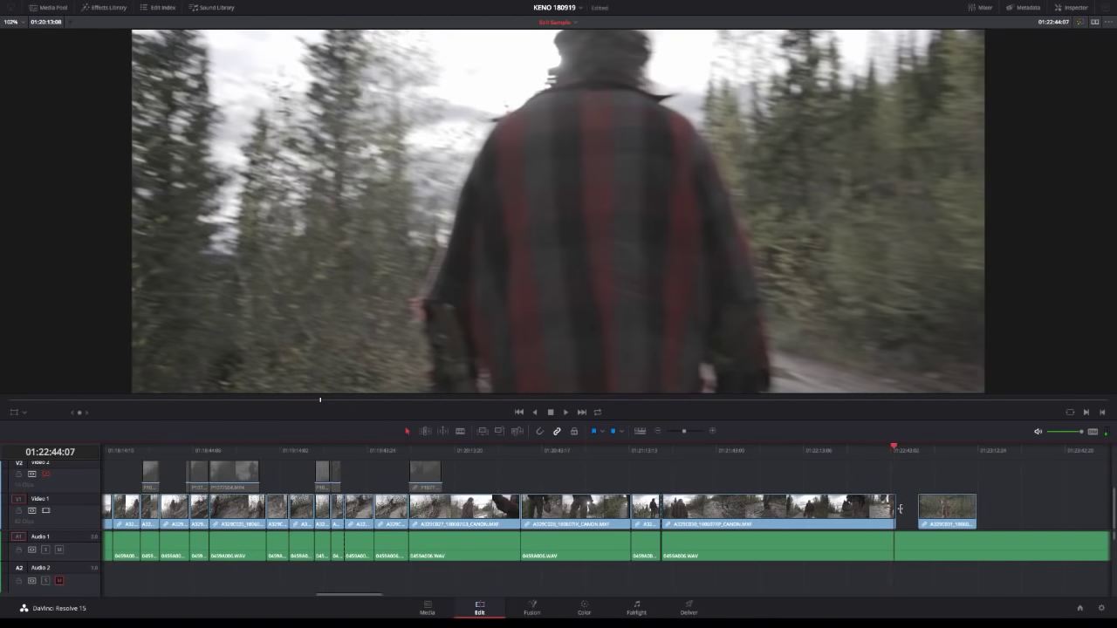
key("ctrl+b")
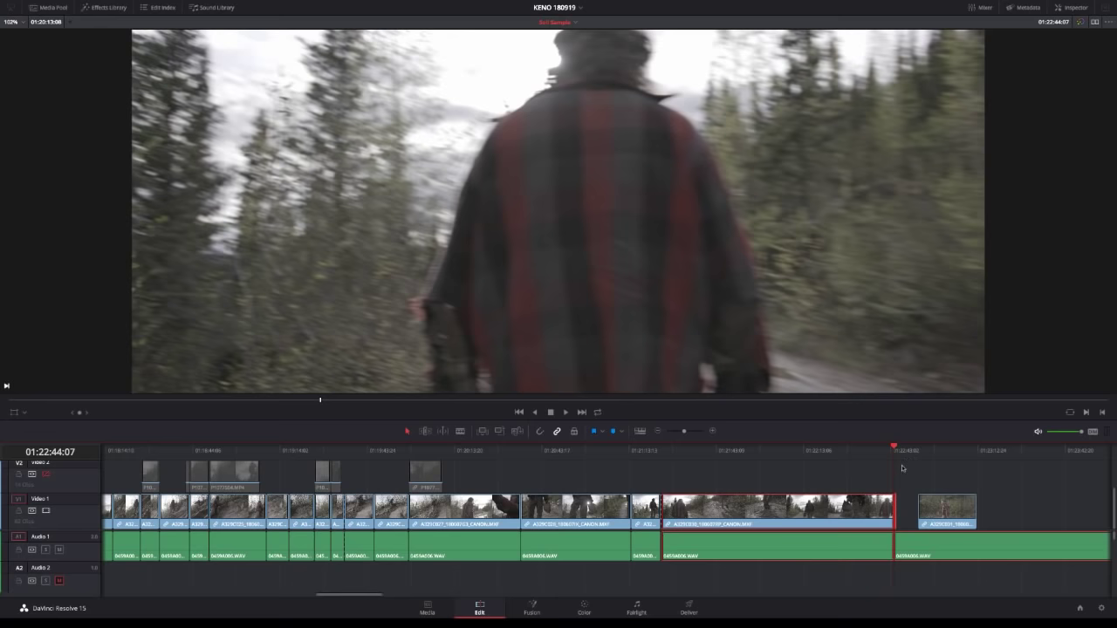
Split the audio at the start of the next Video 1 clip, and remove the leftover footage, audio and gap before it.
left_click_drag(910, 454, 919, 453)
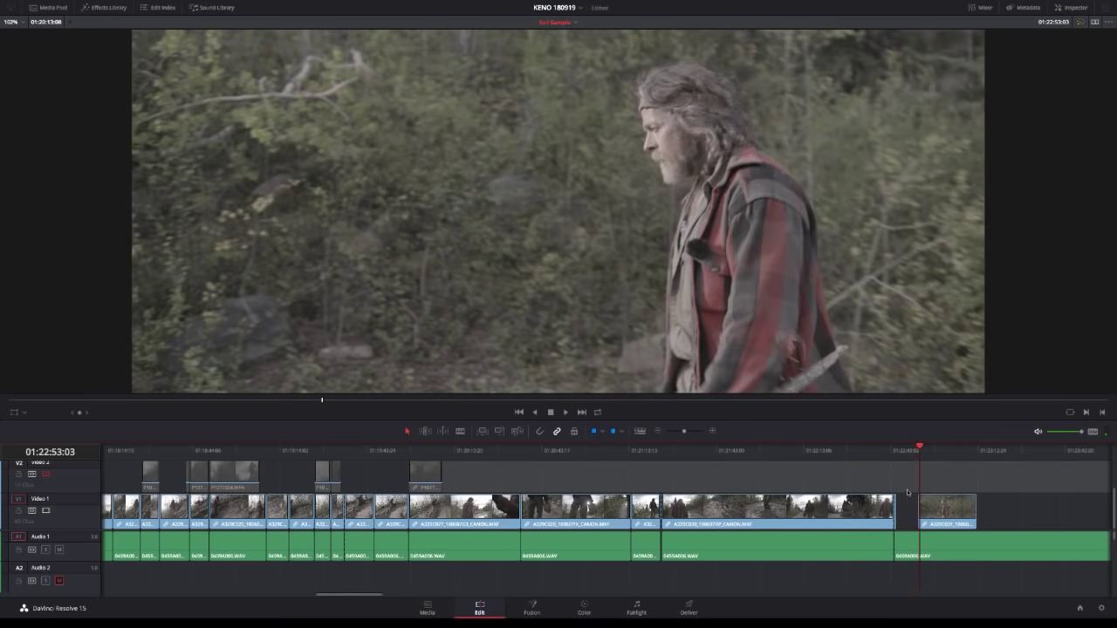
key("ctrl+b")
left_click(906, 540)
key("Delete")
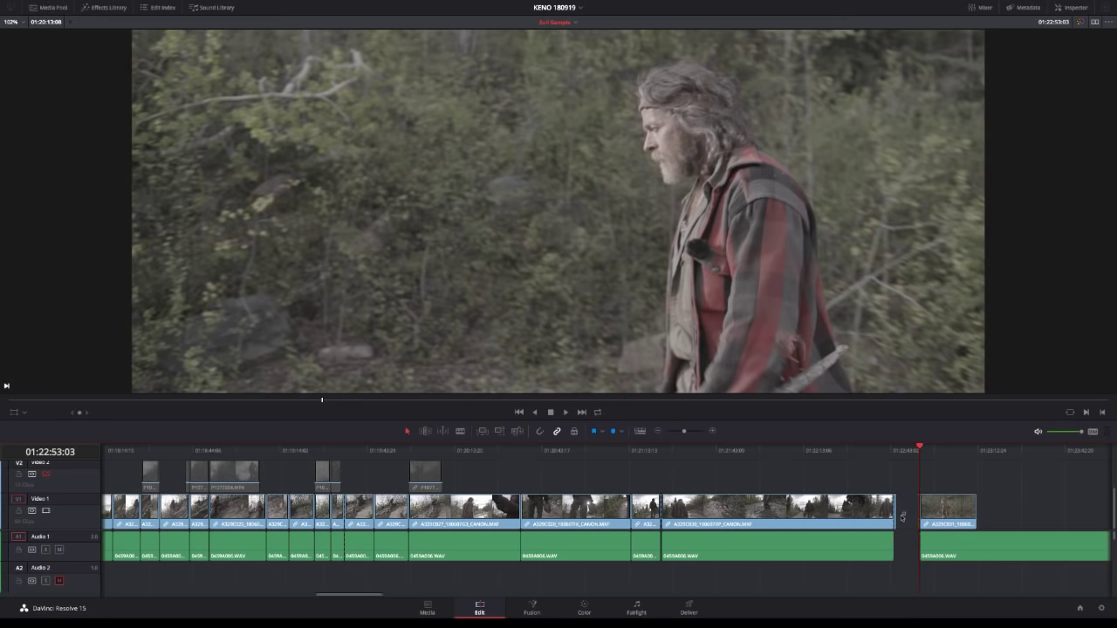
left_click(913, 522)
key("Delete")
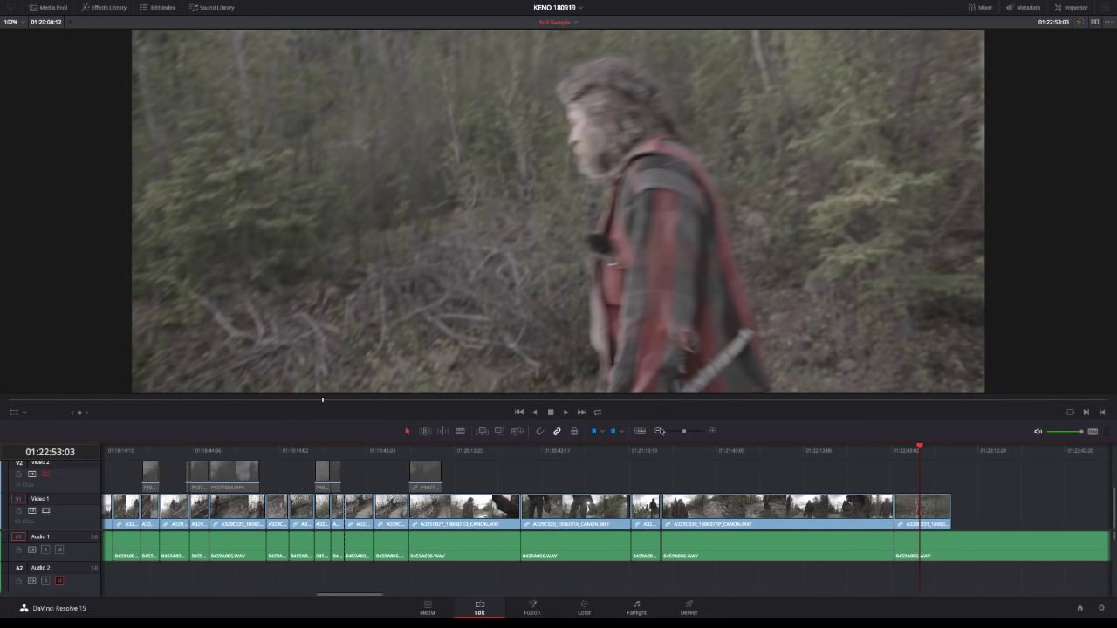
Shorten the end of the last walking clip slightly, and remove the leftover audio up to the next recording.
left_click(658, 431)
left_click(621, 452)
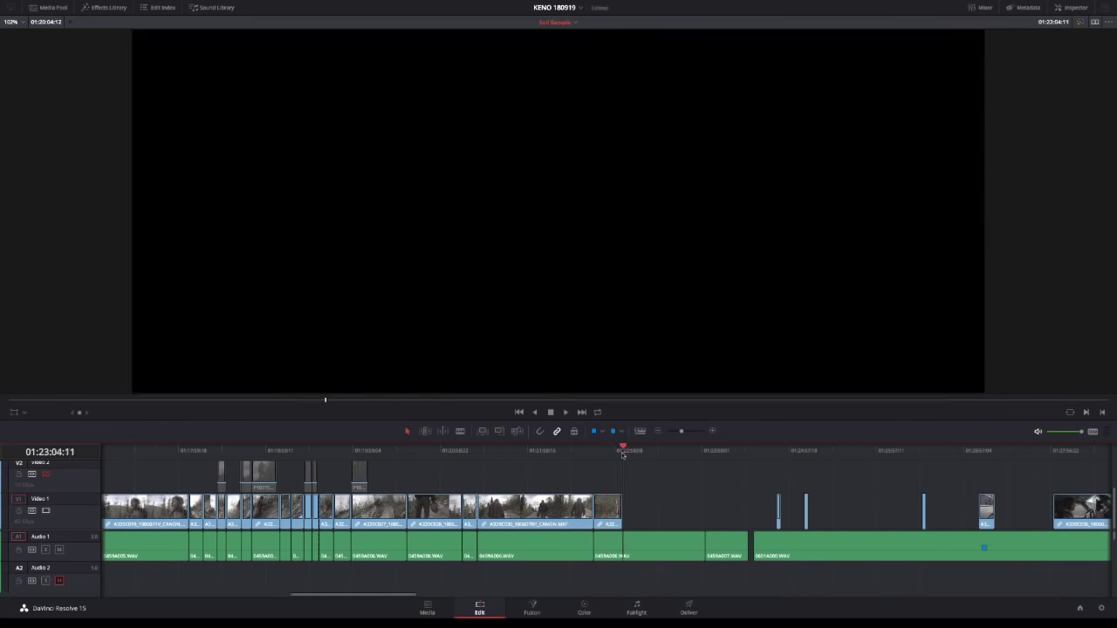
left_click(620, 452)
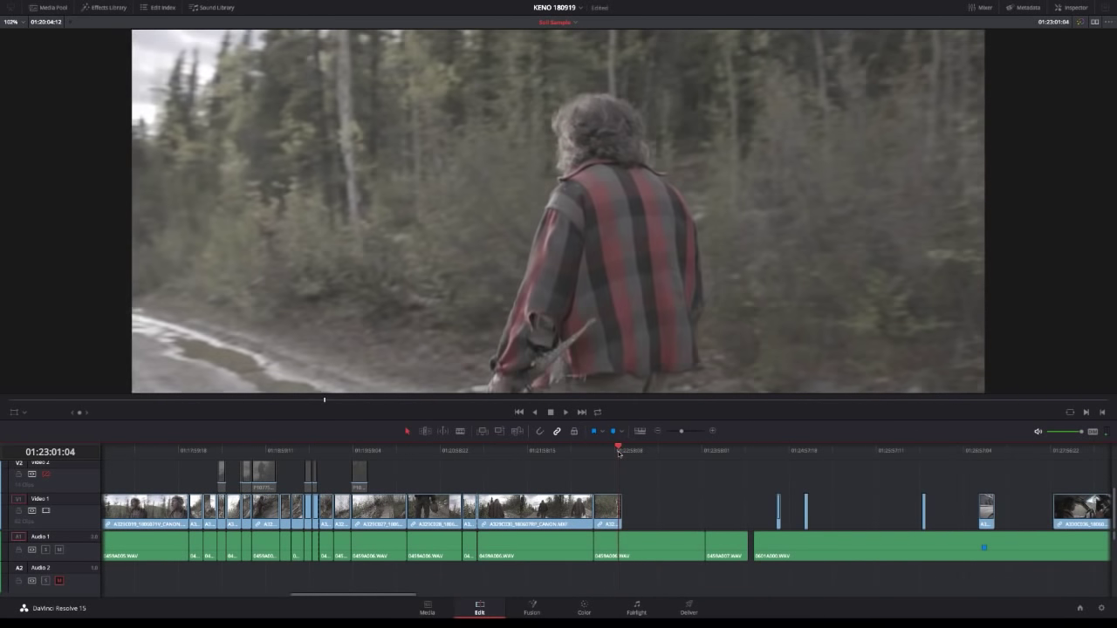
left_click_drag(620, 452, 728, 457)
left_click(715, 545)
key("BackSpace")
Look over the short truck clips, trim the recording's start to the first of them, and close the gap after the walking clip.
left_click(776, 451)
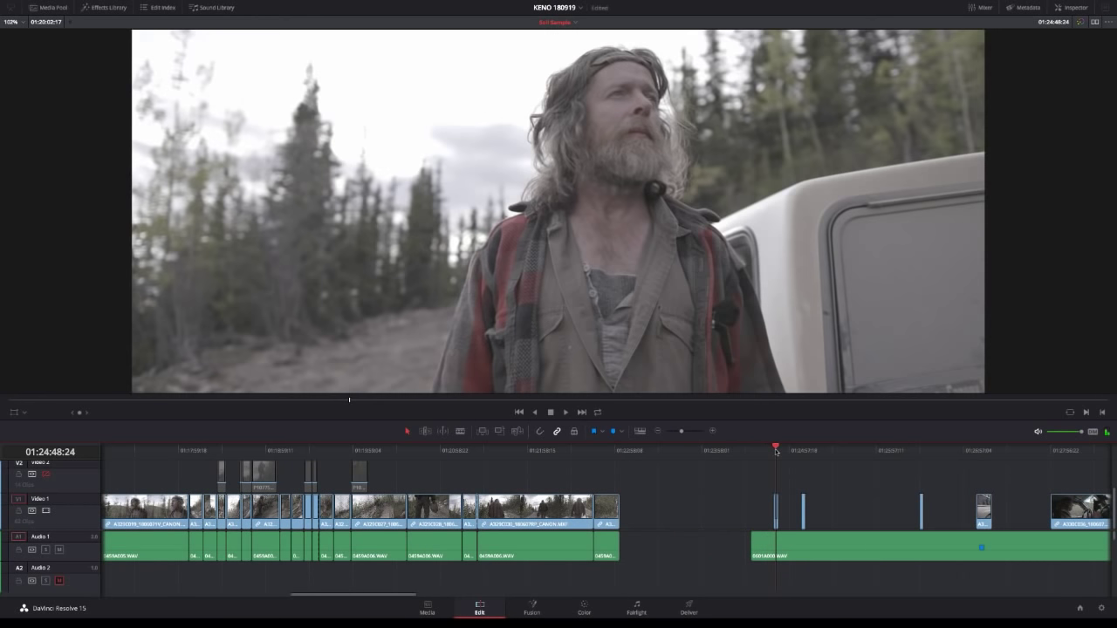
left_click_drag(776, 452, 800, 452)
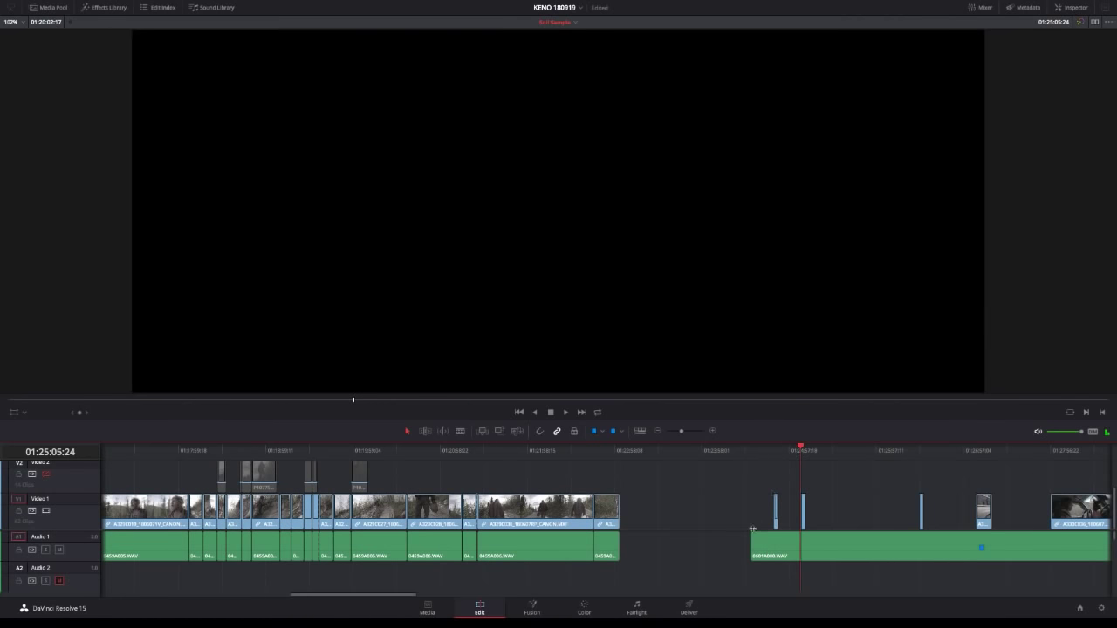
left_click(776, 452)
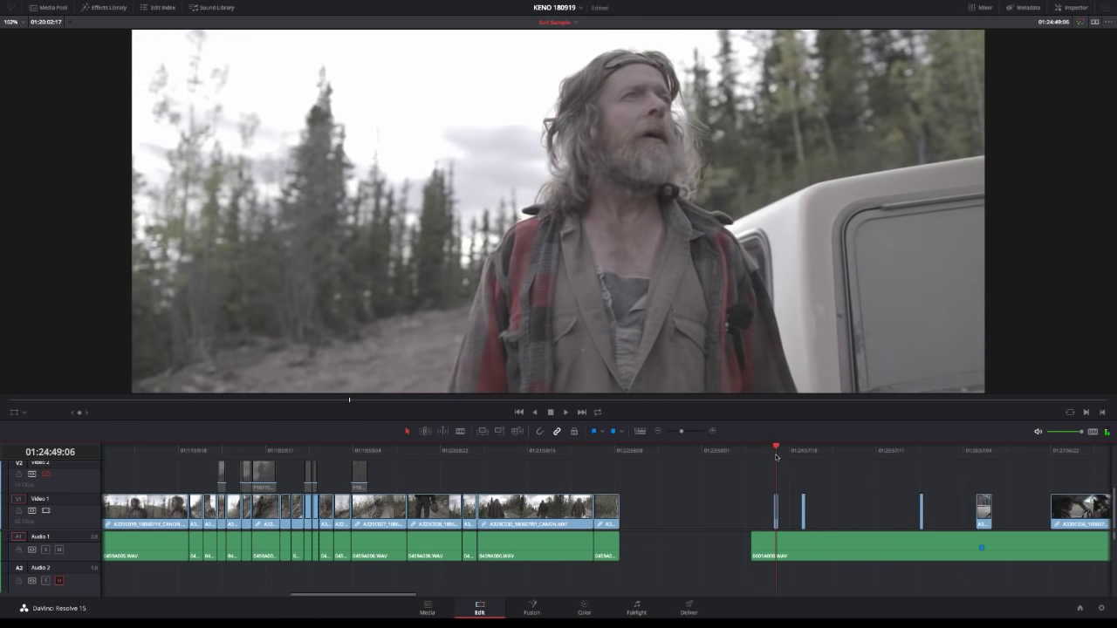
left_click(766, 453)
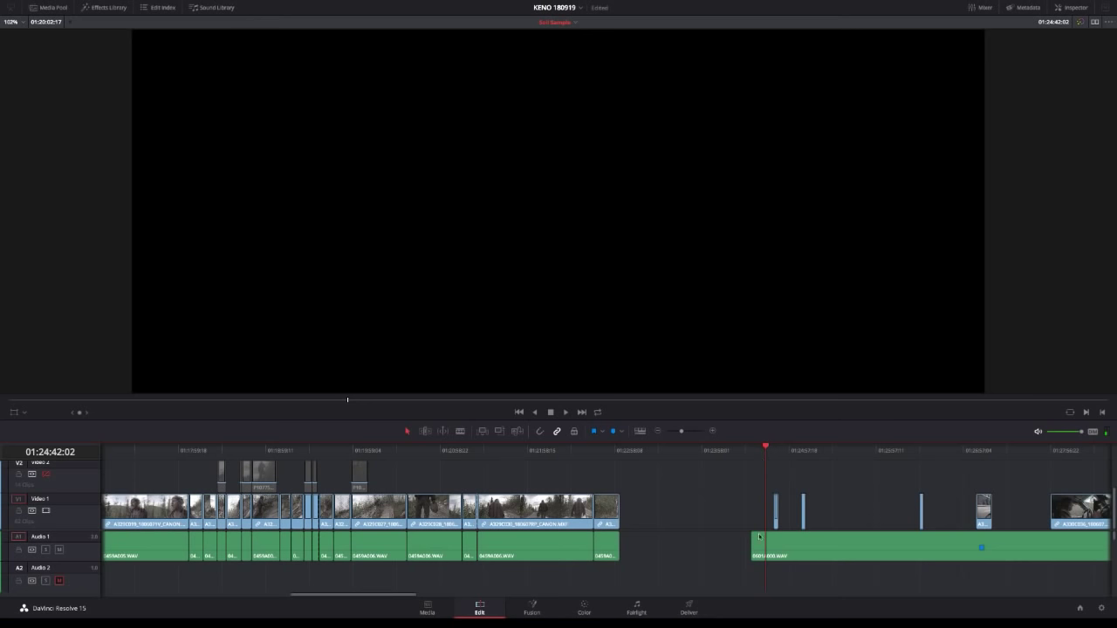
key("n")
mouse_move(753, 545)
left_mouse_down()
mouse_move(808, 543)
mouse_move(768, 536)
left_mouse_up()
left_click(699, 512)
key("Delete")
Play the cut into the first truck clip, and remove that clip with its audio and the gap before the second truck clip.
left_click(617, 452)
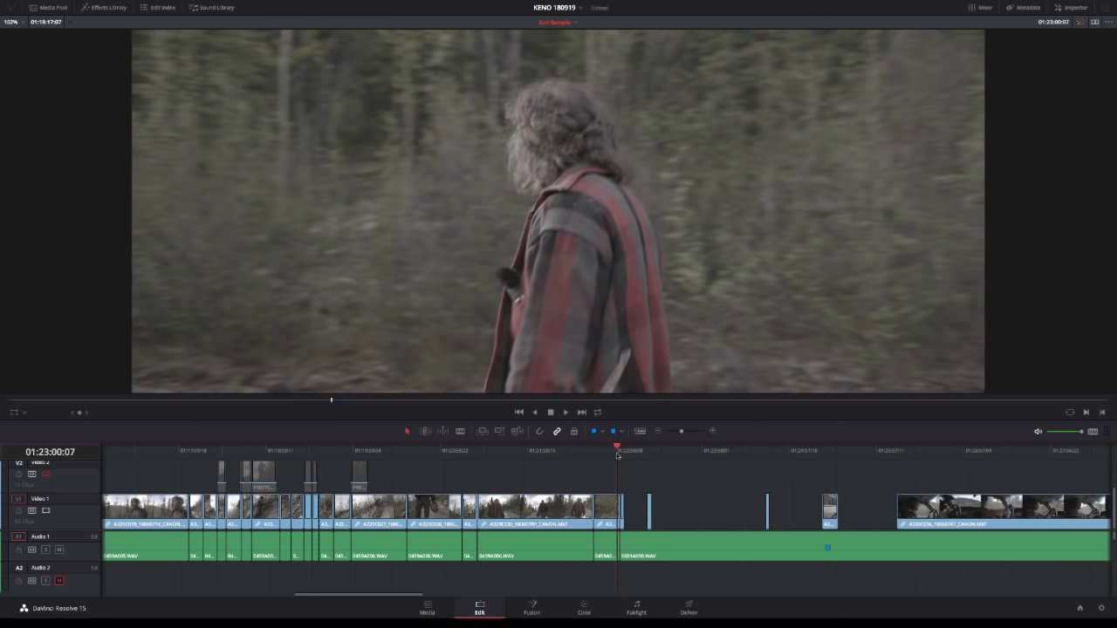
key("space")
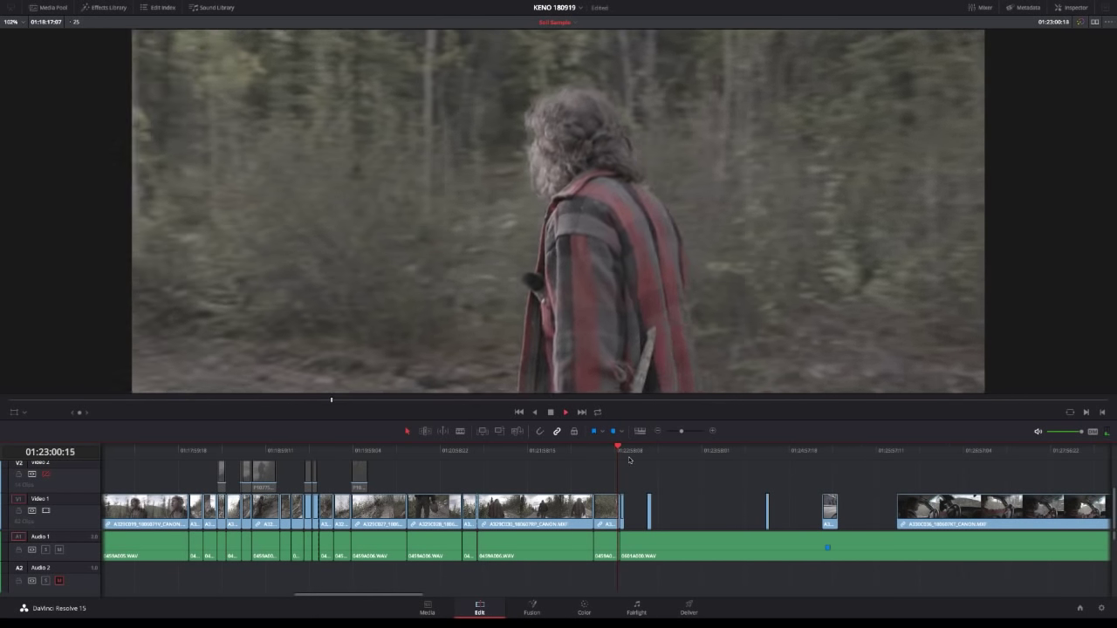
key("ctrl+equal")
key("ctrl+equal")
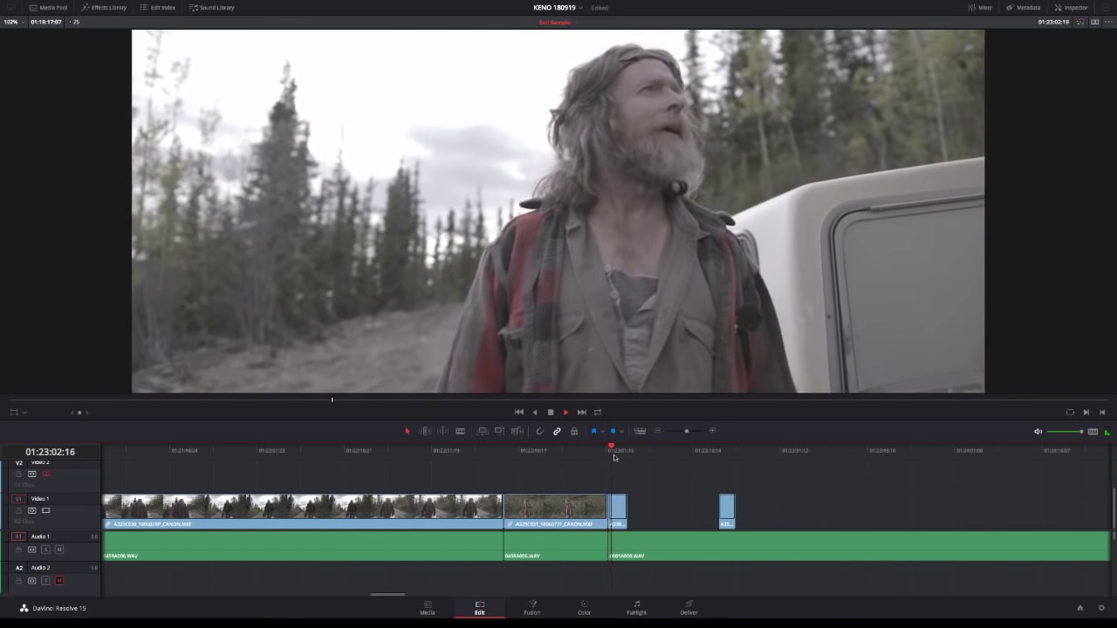
left_click(720, 452)
left_click(676, 545)
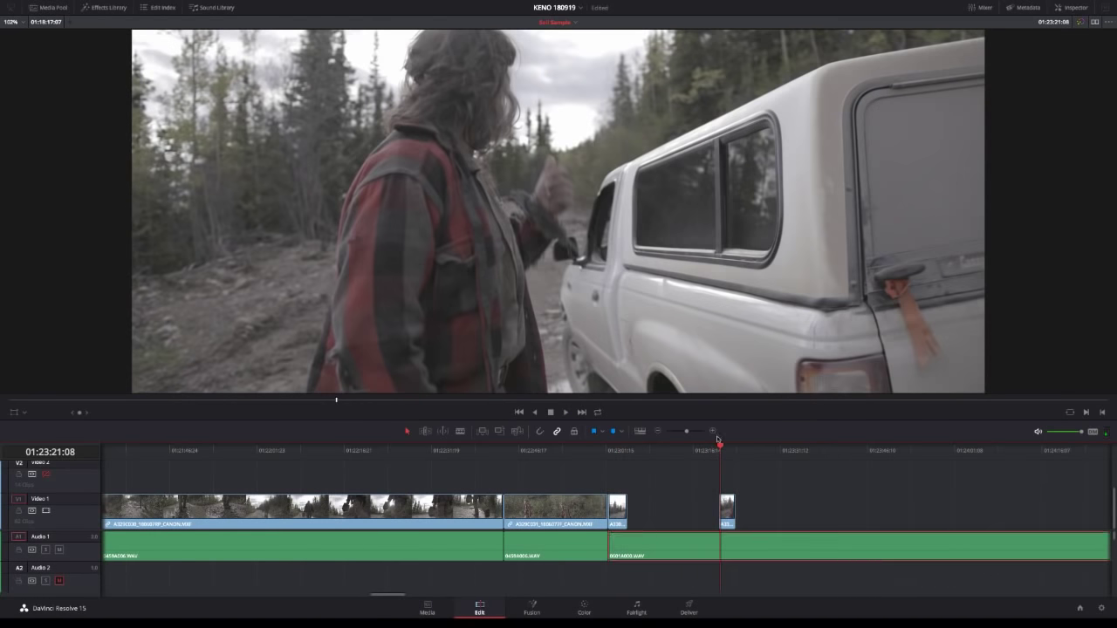
left_click_drag(720, 453, 720, 453)
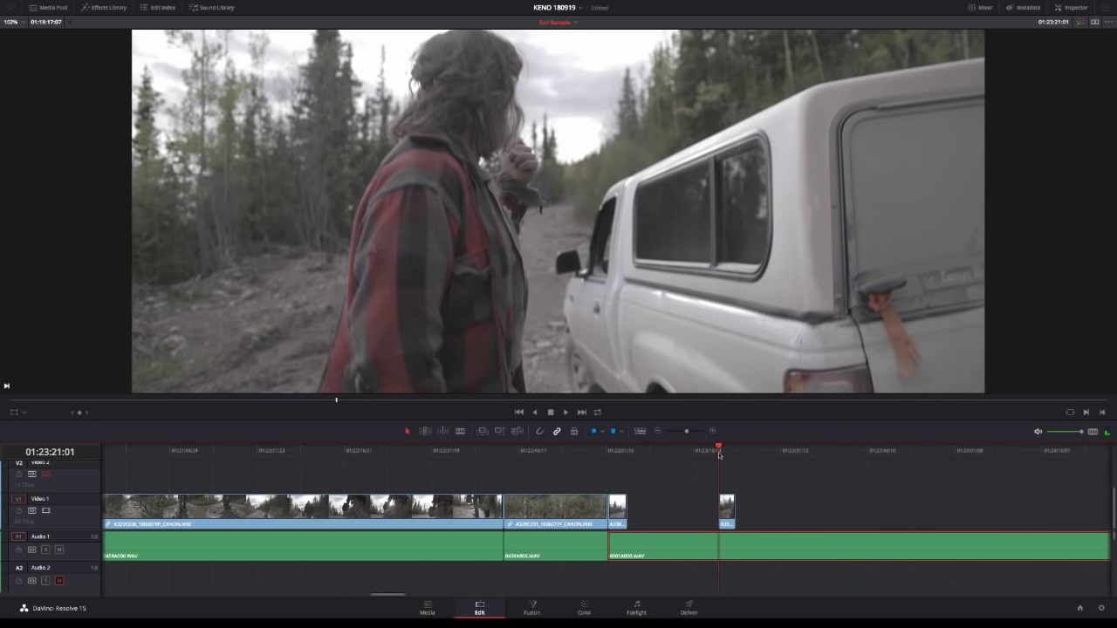
key("shift+[")
left_click(627, 515)
left_click(648, 518)
key("Delete")
Play the cut into the truck clip, and find the start of the clip where the man walks up beside the truck.
left_click(606, 453)
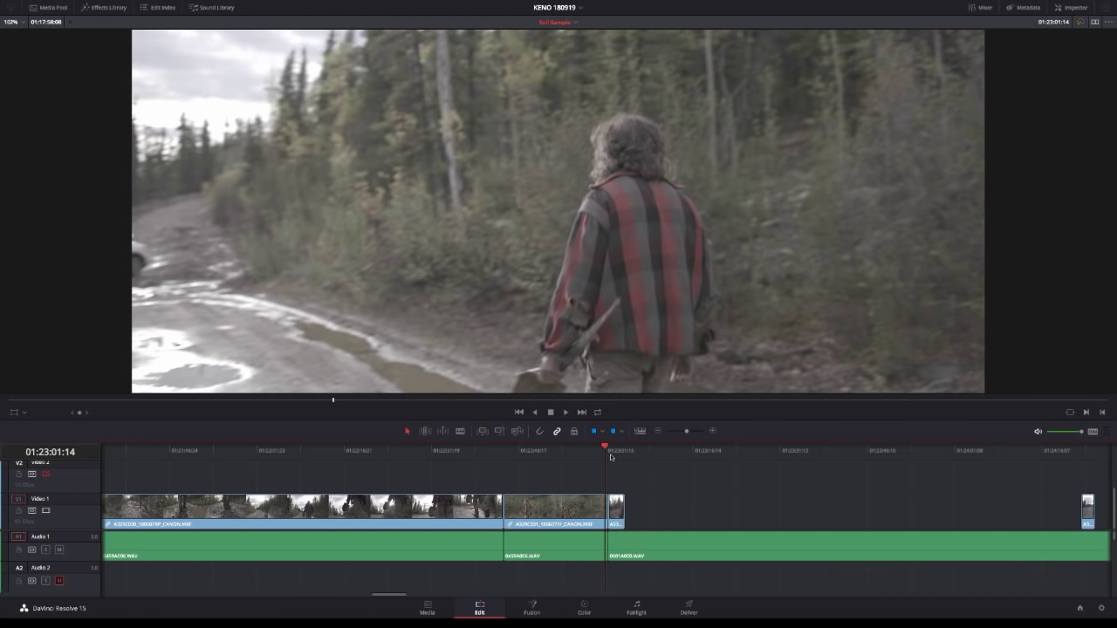
key("space")
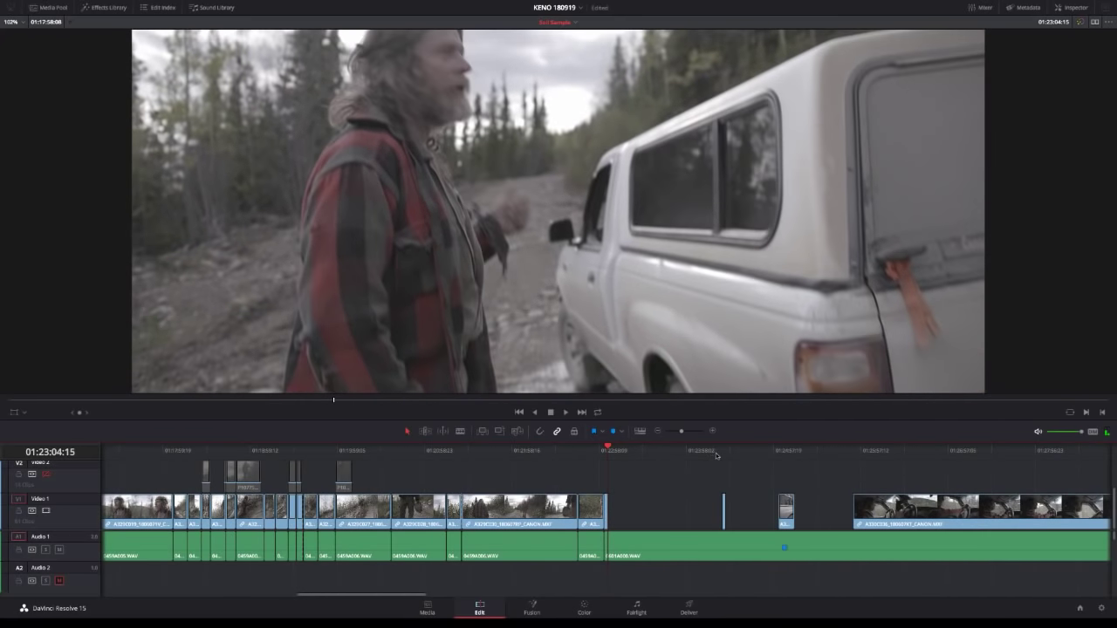
left_click(723, 453)
left_click_drag(723, 456, 782, 458)
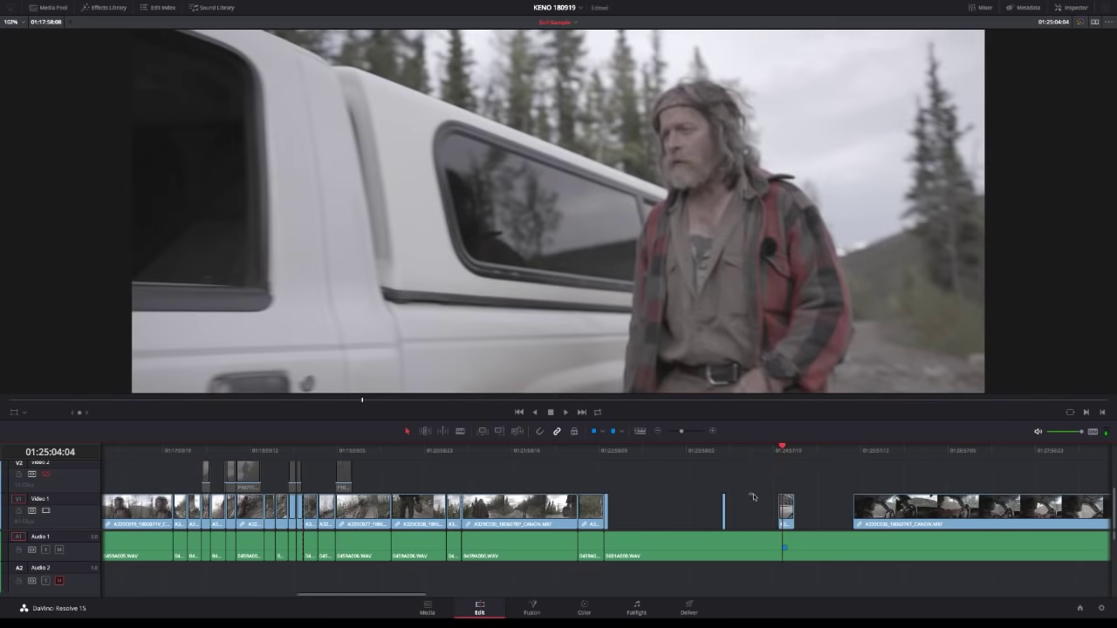
left_click(753, 497)
left_click(776, 456)
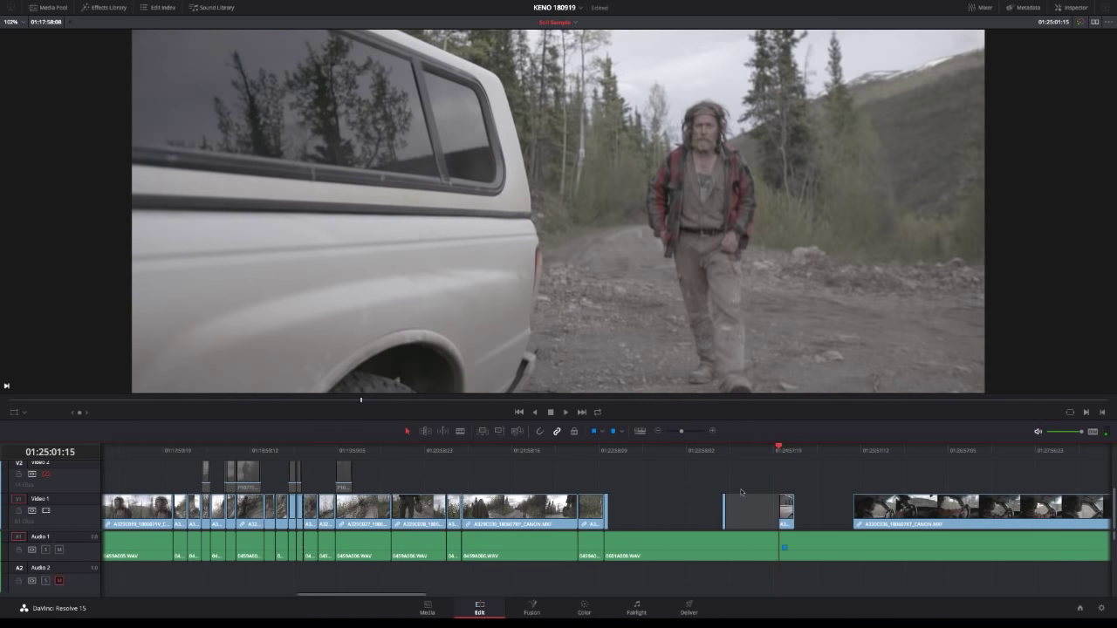
left_click(738, 549)
key("Delete")
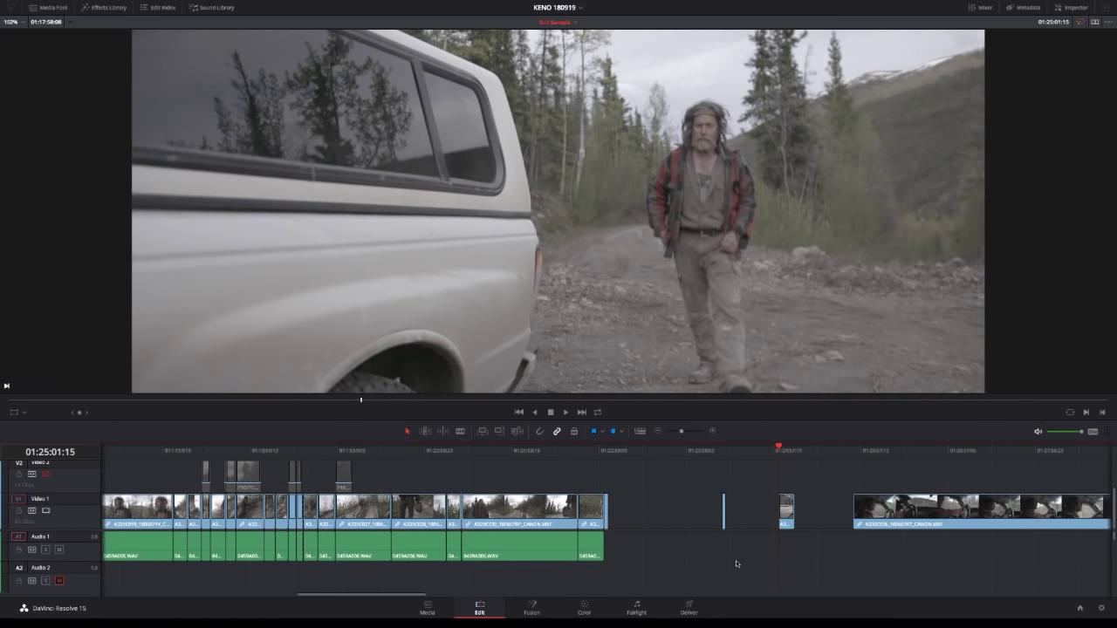
key("ctrl+z")
Split the audio at the start of the clip beside the truck, and remove both earlier short truck clips, their audio and the gap.
key("ctrl+b")
left_click_drag(759, 503, 610, 559)
key("Delete")
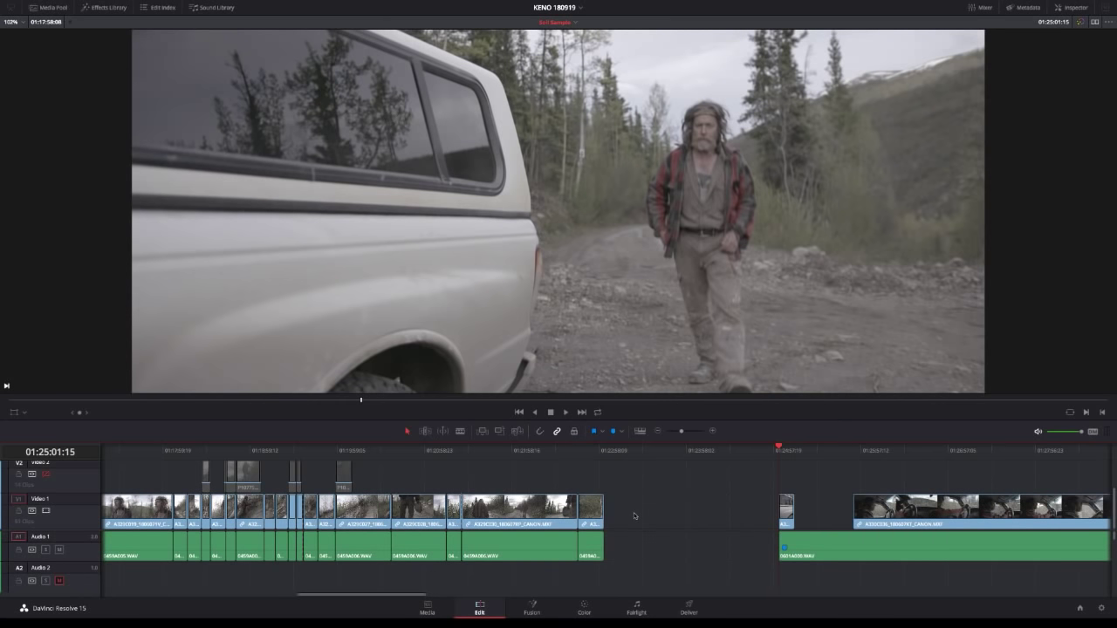
left_click(608, 453)
left_click_drag(611, 454, 620, 451)
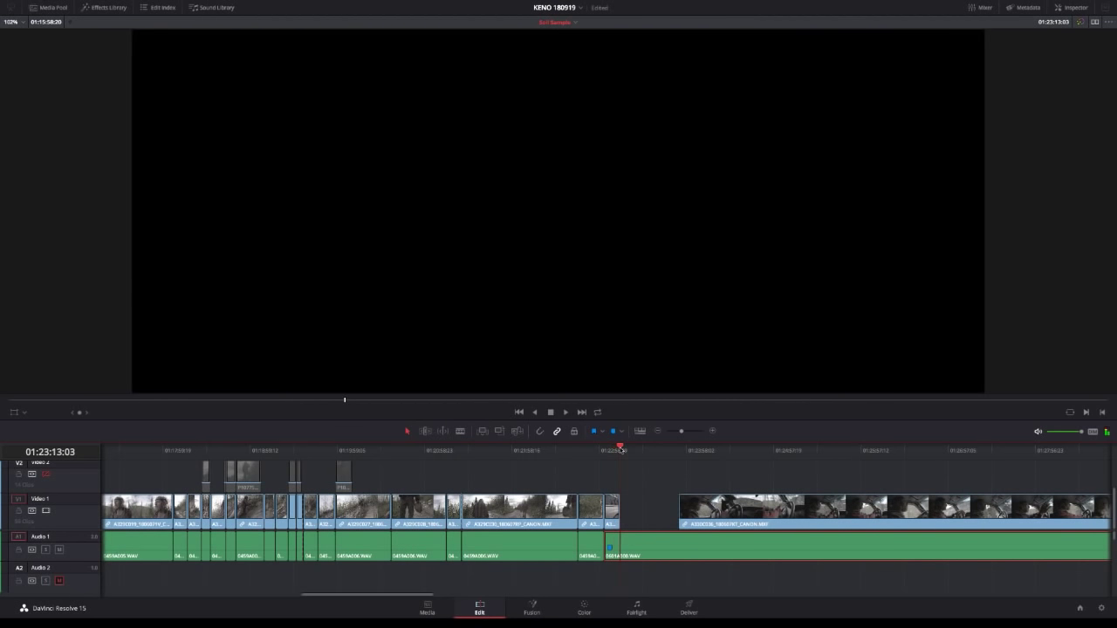
Split the audio at the end of the clip beside the truck, and delete all footage and audio after it.
key("ctrl+b")
left_click_drag(626, 541, 681, 541)
left_click(664, 432)
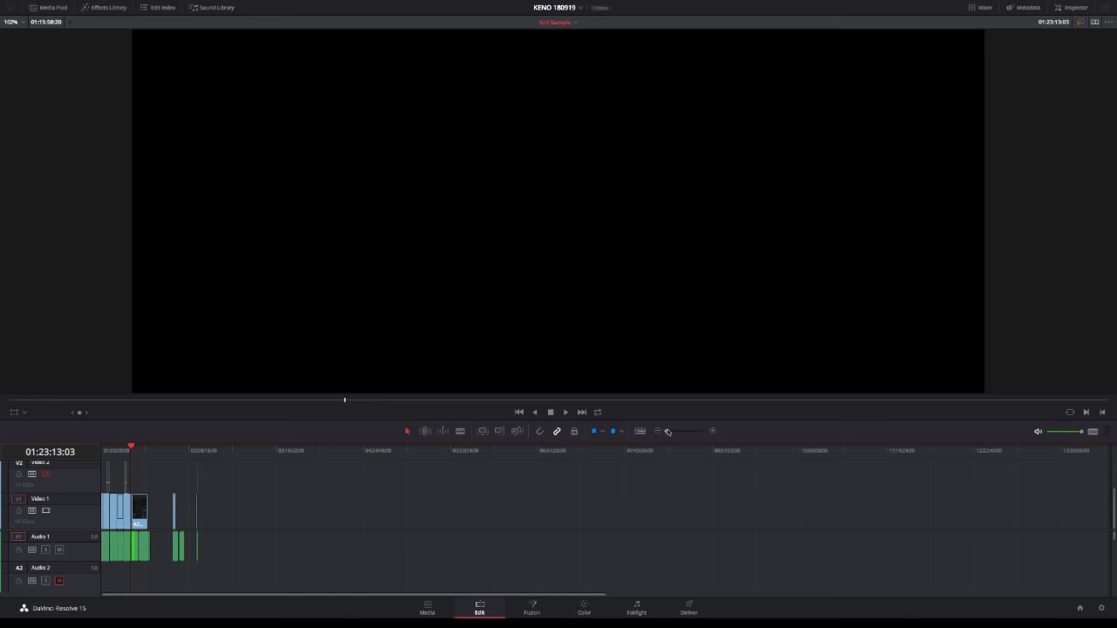
left_click(679, 432)
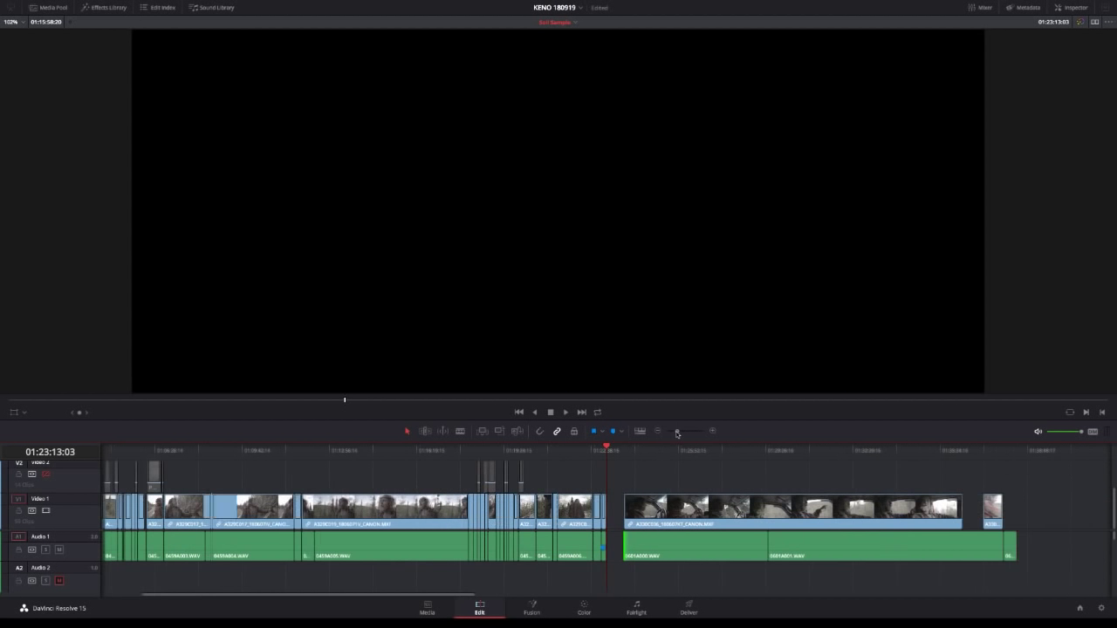
left_click_drag(672, 475, 1045, 581)
key("Delete")
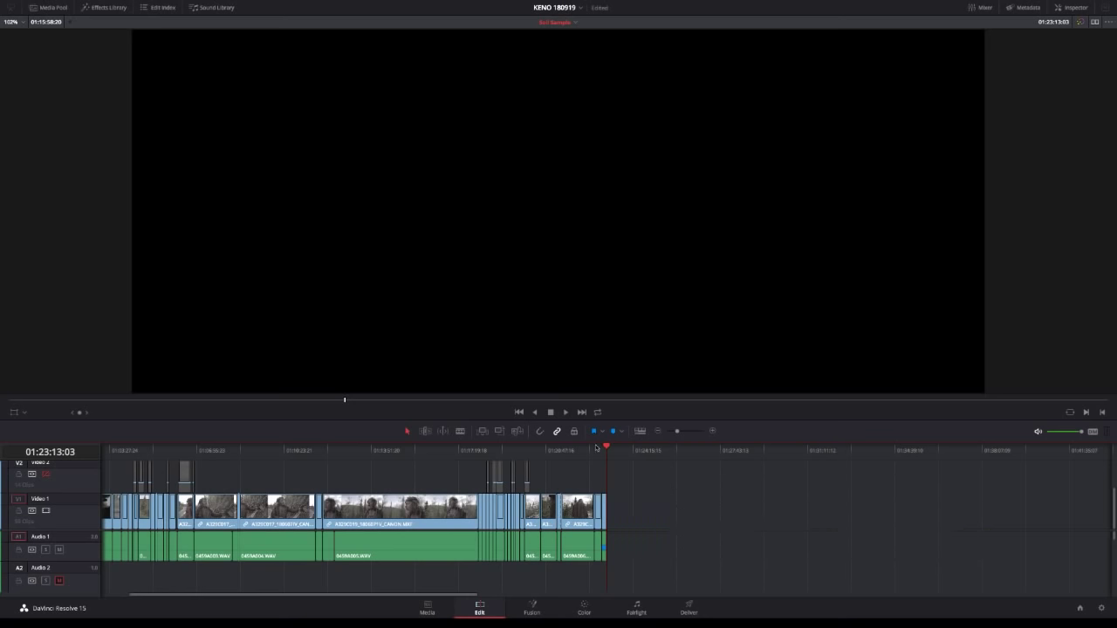
Scrub the shortened timeline back to its beginning, and check the backlit walking shot near its end.
left_click_drag(602, 451, 101, 450)
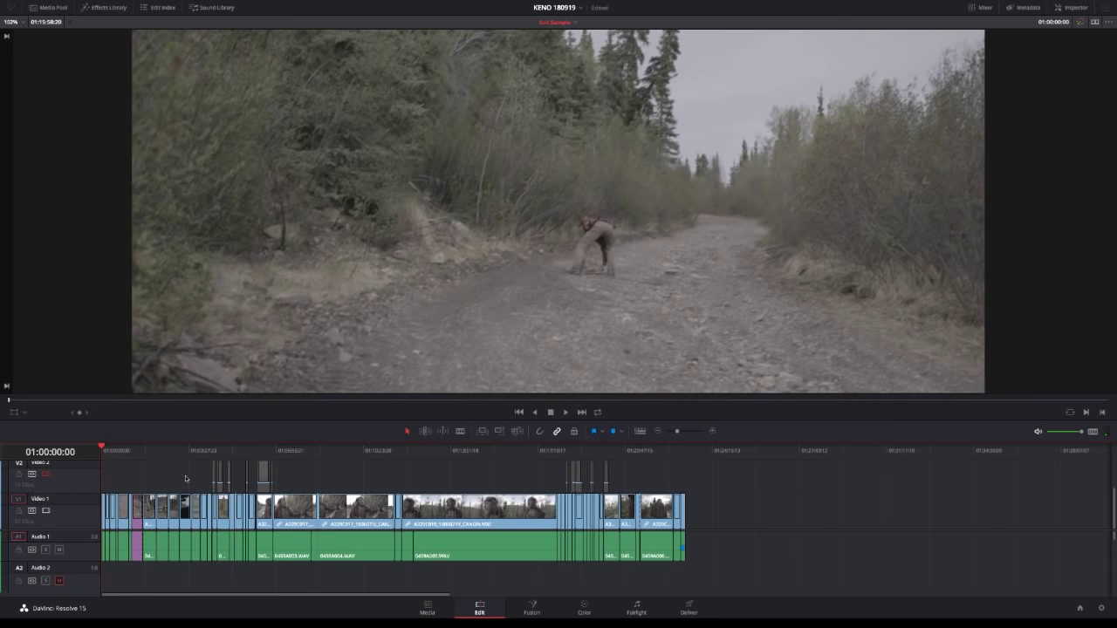
left_click(657, 453)
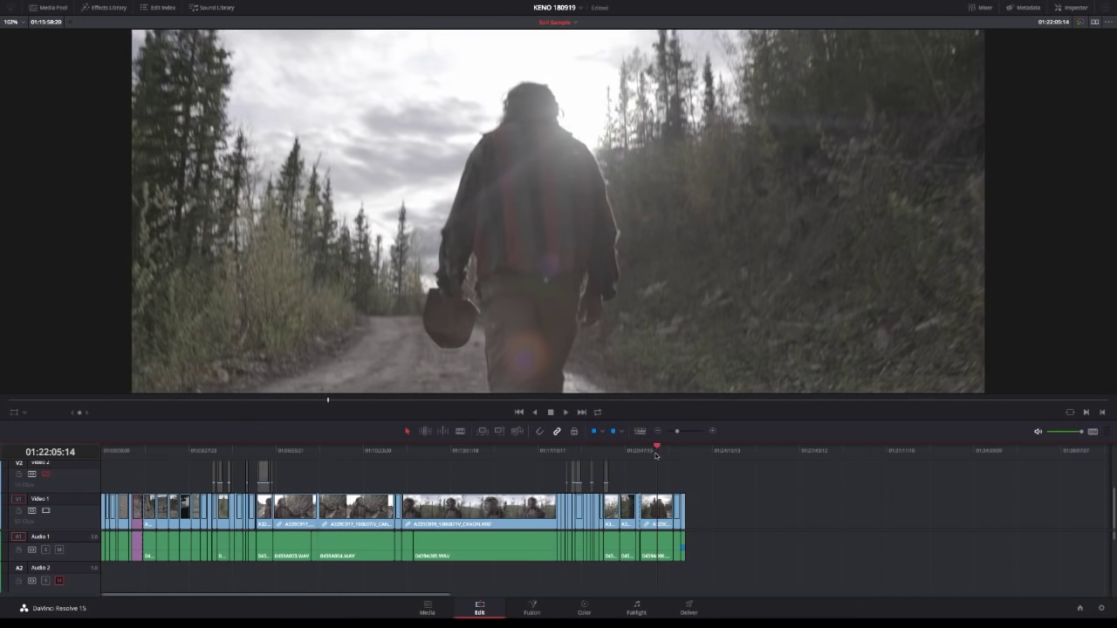